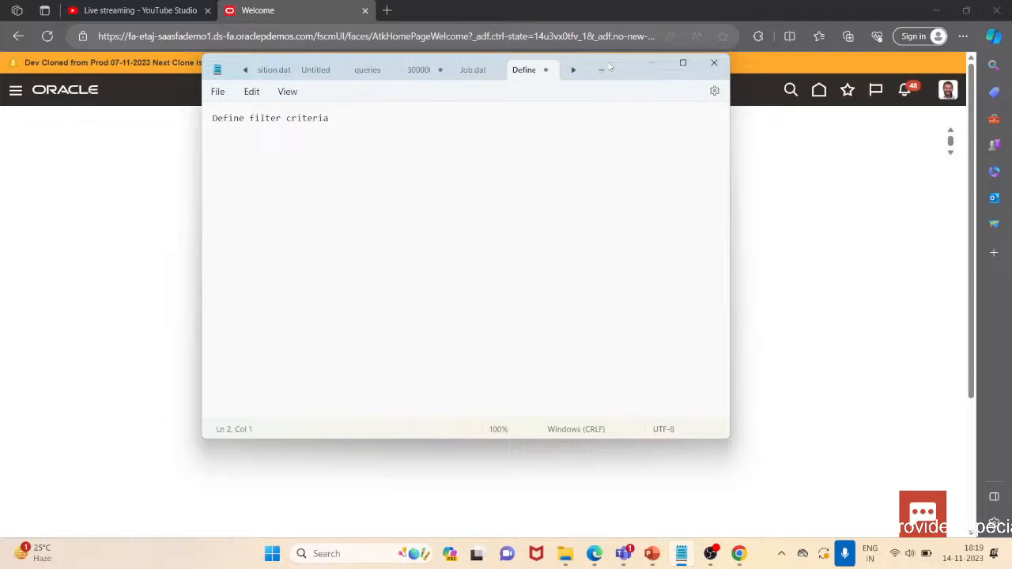
Number the first line so it reads "1. Define filter criteria", fixing the stray characters
{"action": "left_click", "coordinate": [212, 119]}
{"action": "type", "text": "1`."}
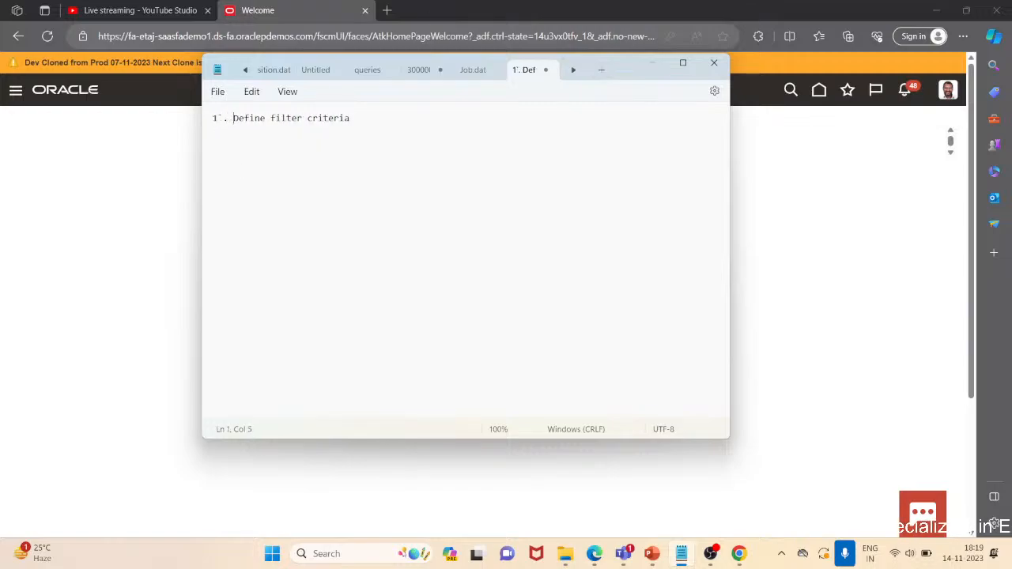
{"action": "left_click", "coordinate": [272, 118]}
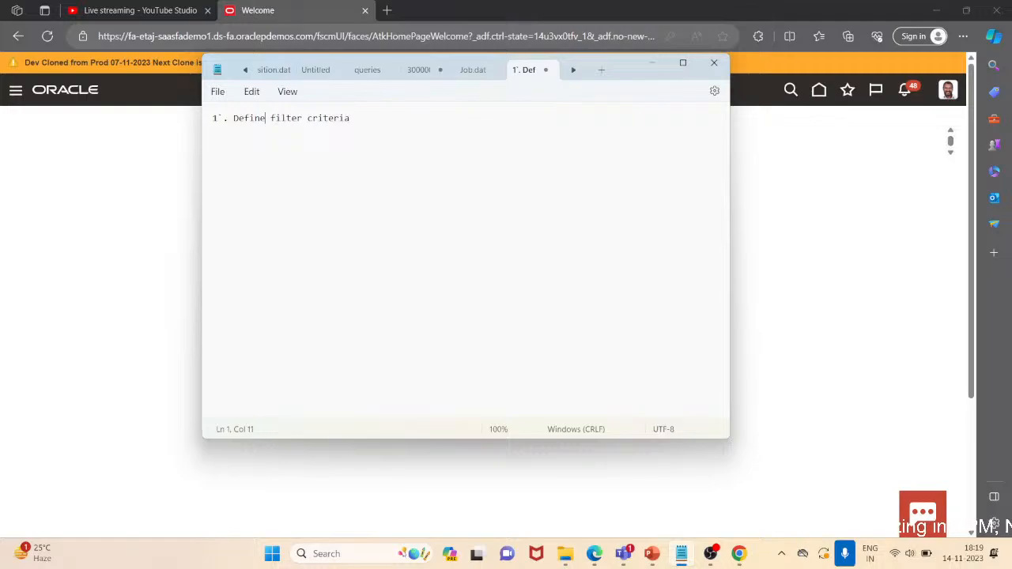
{"action": "key", "text": "Left"}
{"action": "key", "text": "Left"}
{"action": "key", "text": "Left"}
{"action": "key", "text": "BackSpace"}
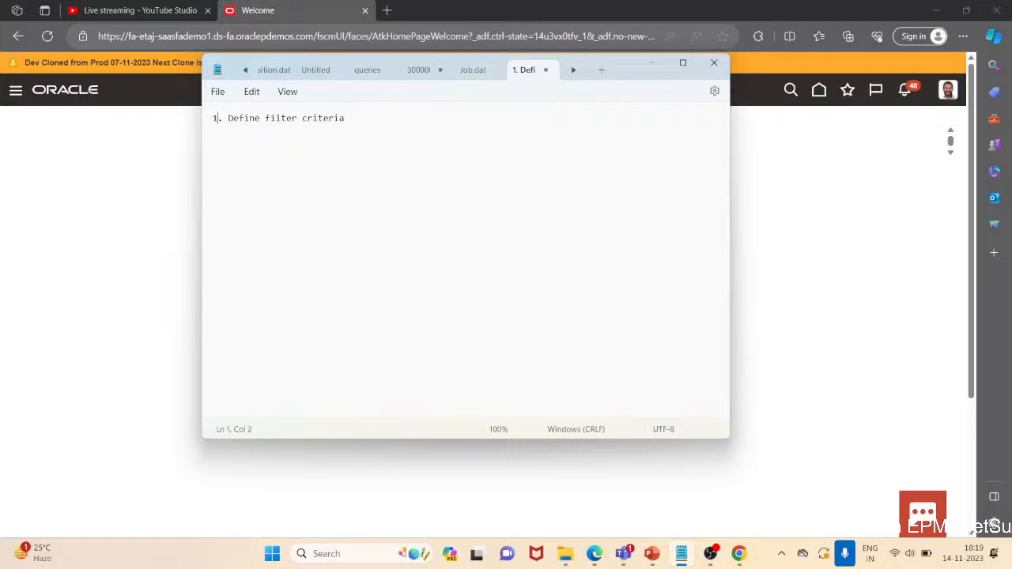
{"action": "type", "text": "0"}
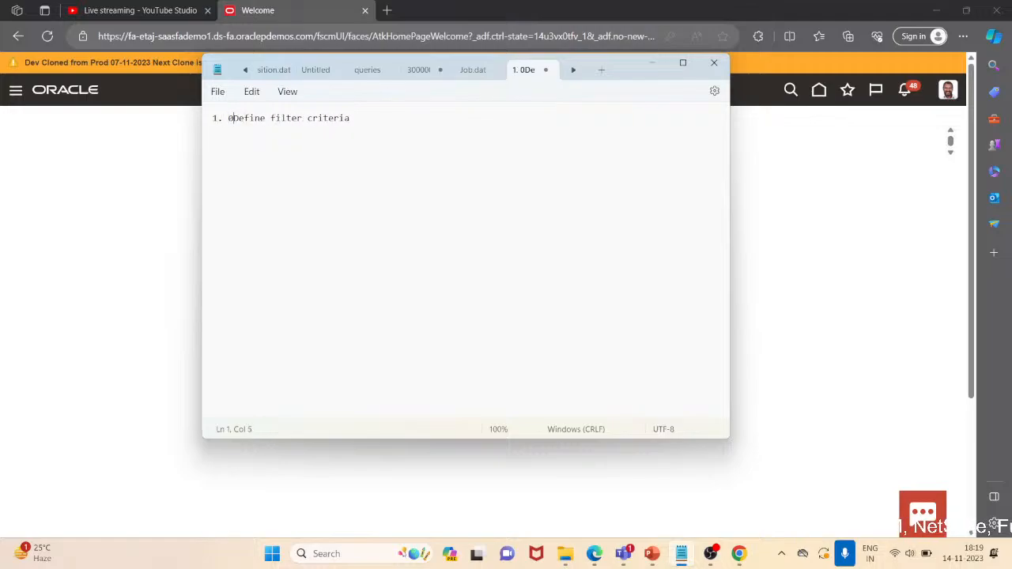
{"action": "key", "text": "Right"}
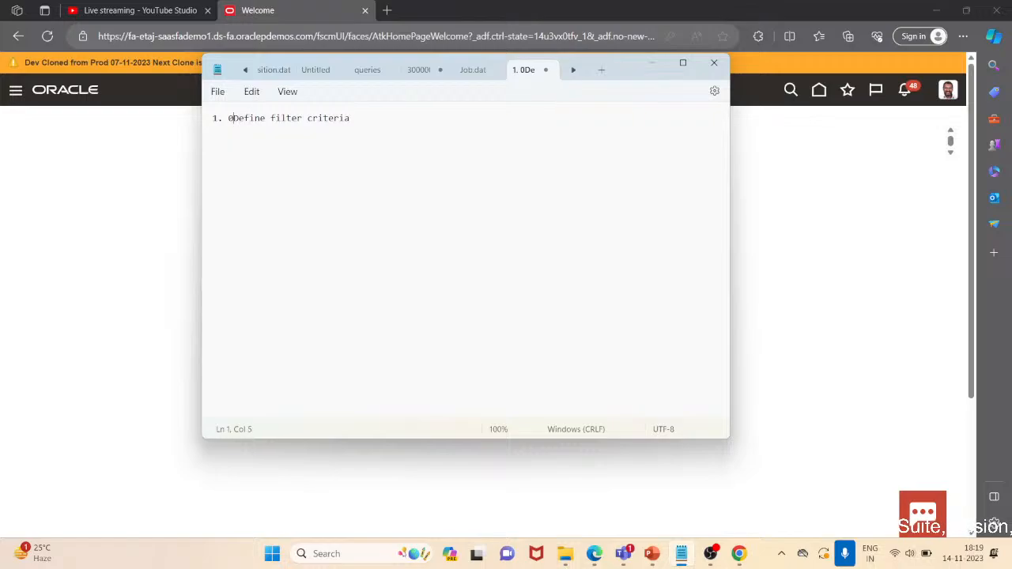
{"action": "key", "text": "BackSpace"}
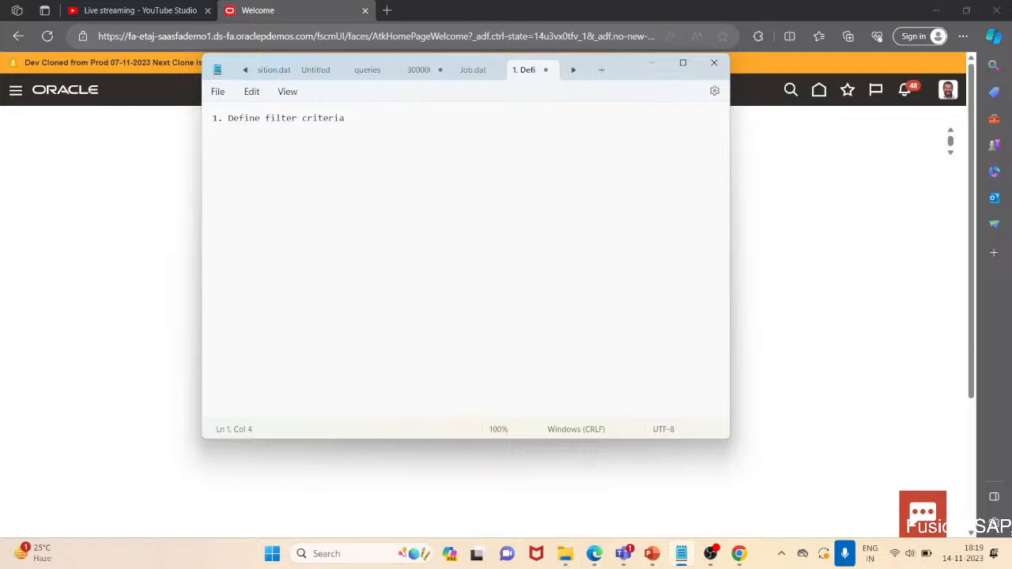
Add a second list line reading "2. Remove unnecessary data group"
{"action": "key", "text": "End"}
{"action": "key", "text": "Return"}
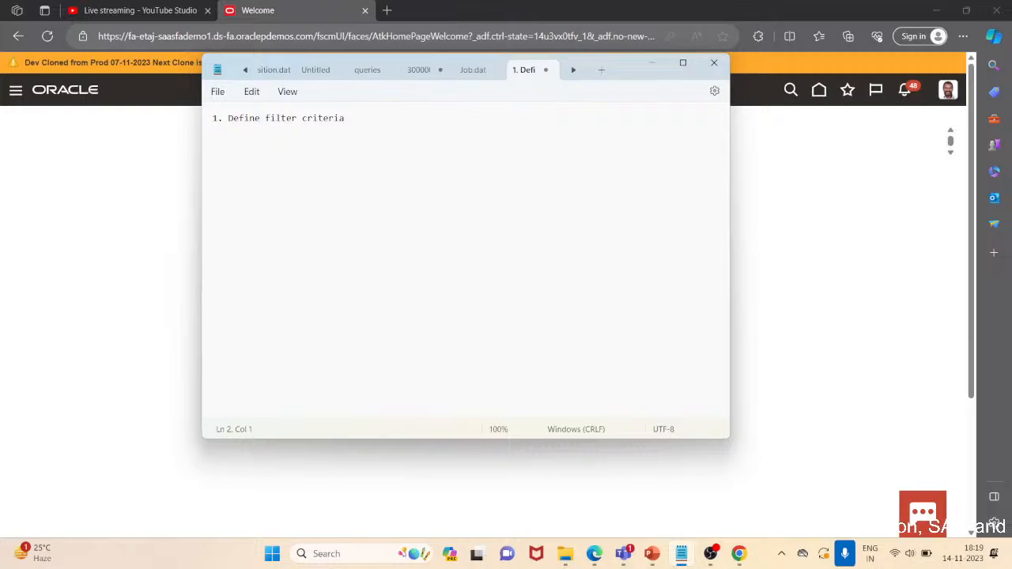
{"action": "type", "text": "2"}
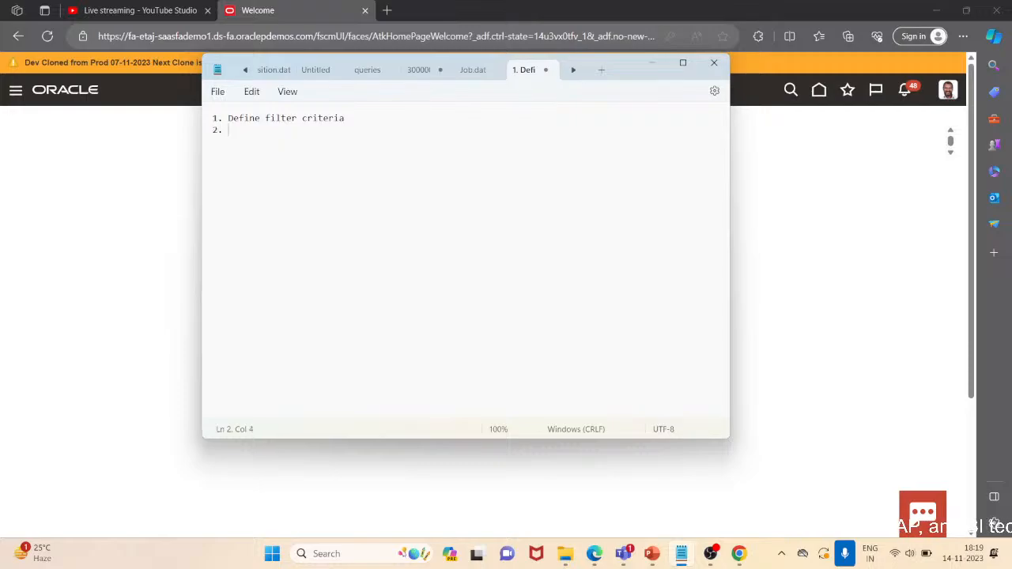
{"action": "type", "text": ". R"}
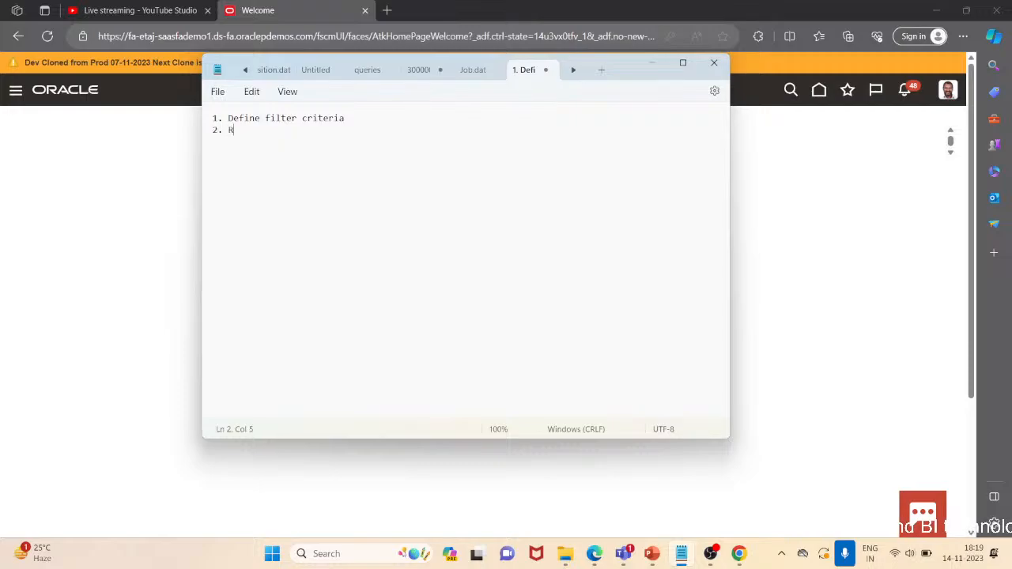
{"action": "type", "text": "emov"}
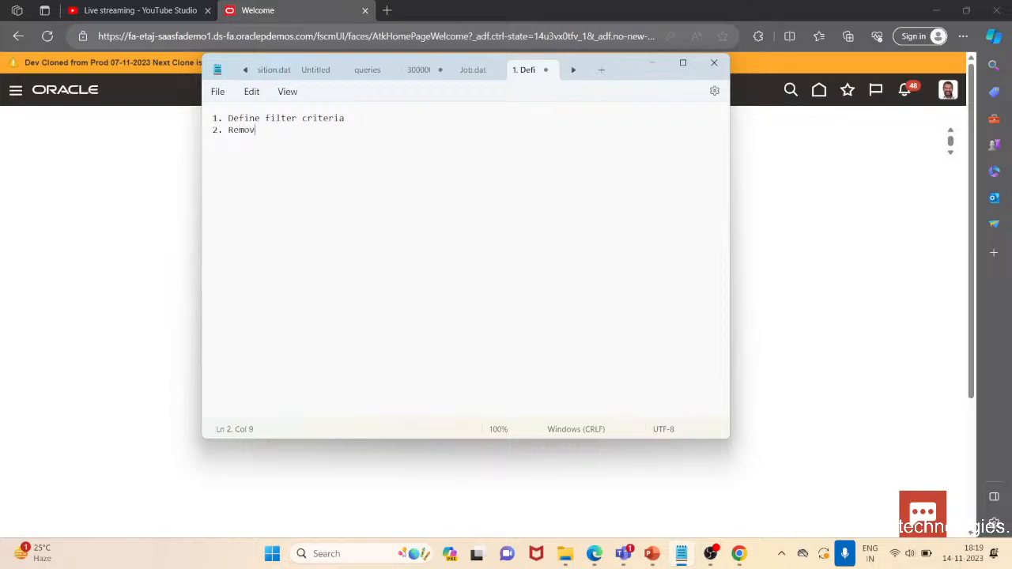
{"action": "type", "text": "e unn"}
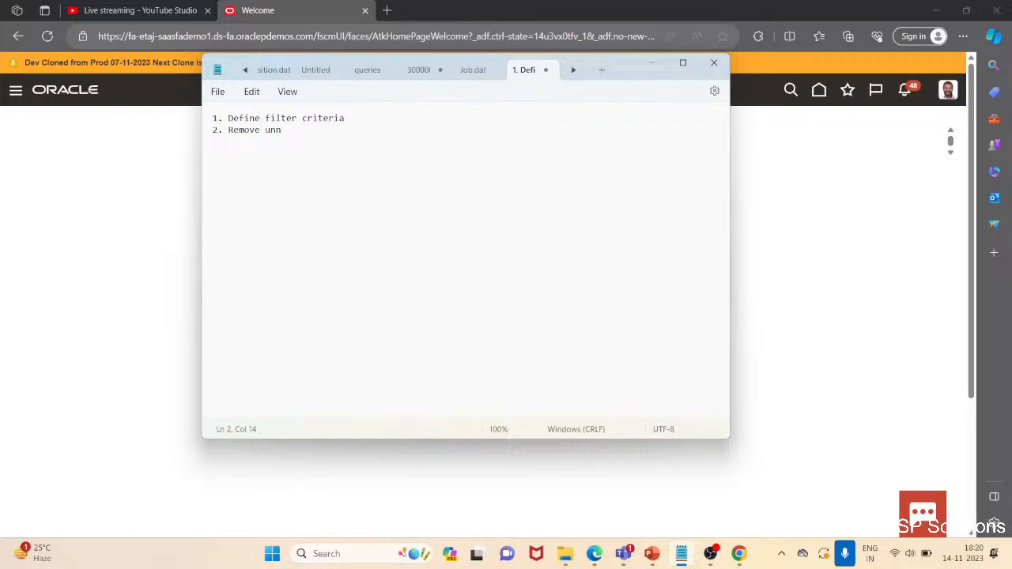
{"action": "type", "text": "e"}
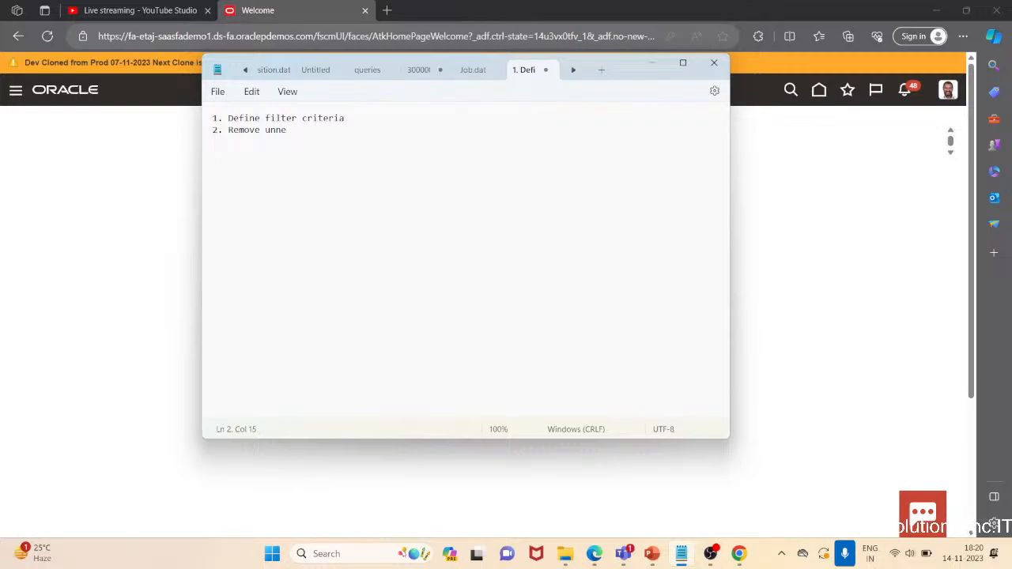
{"action": "type", "text": "ss"}
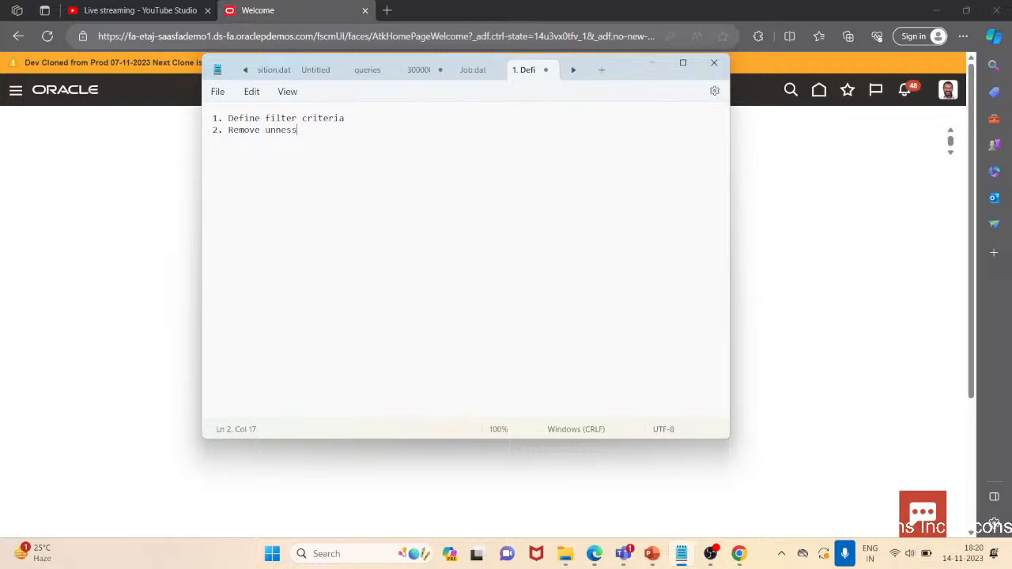
{"action": "key", "text": "BackSpace"}
{"action": "key", "text": "BackSpace"}
{"action": "type", "text": "ces"}
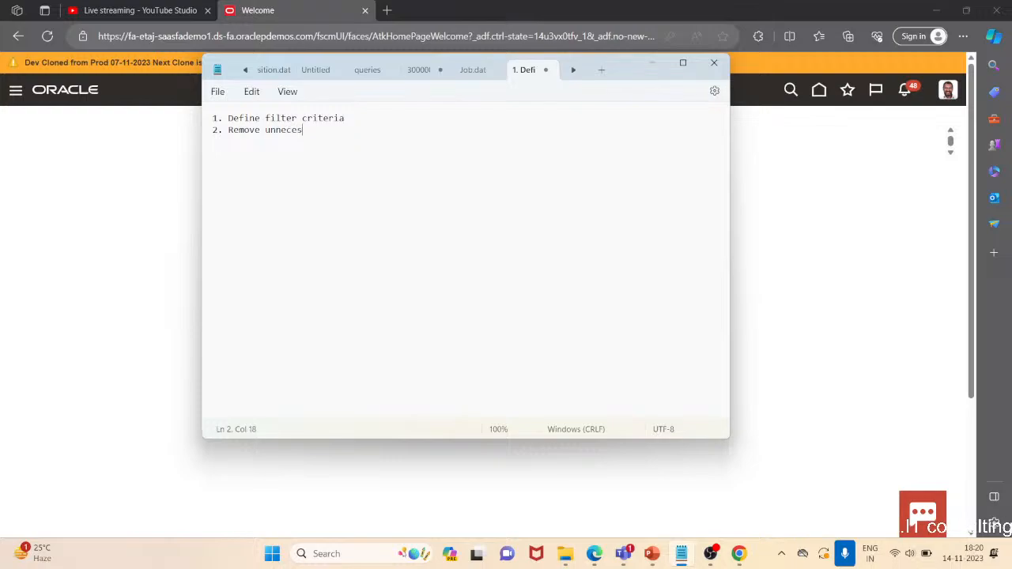
{"action": "type", "text": "sary d"}
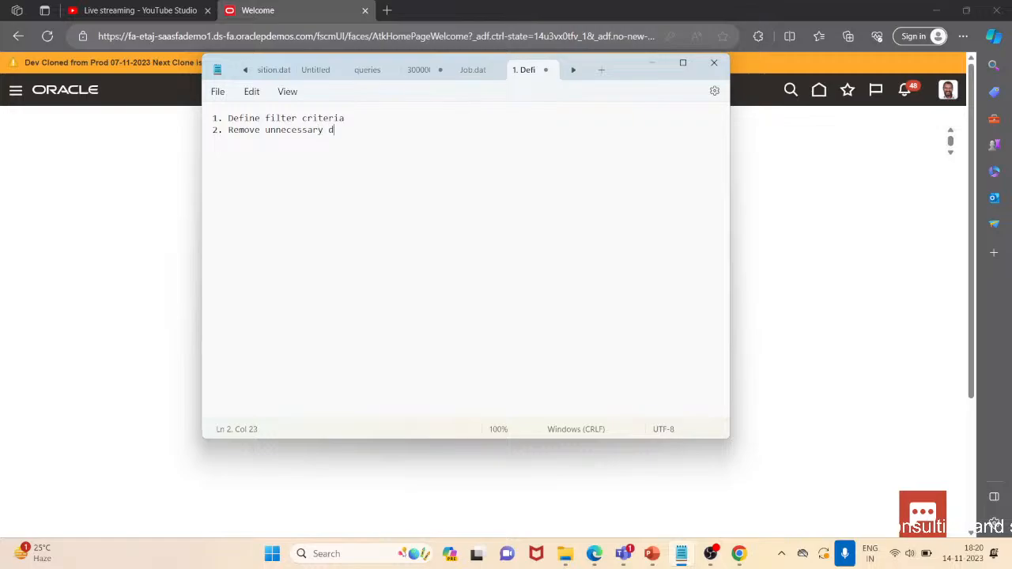
{"action": "type", "text": "ata grou"}
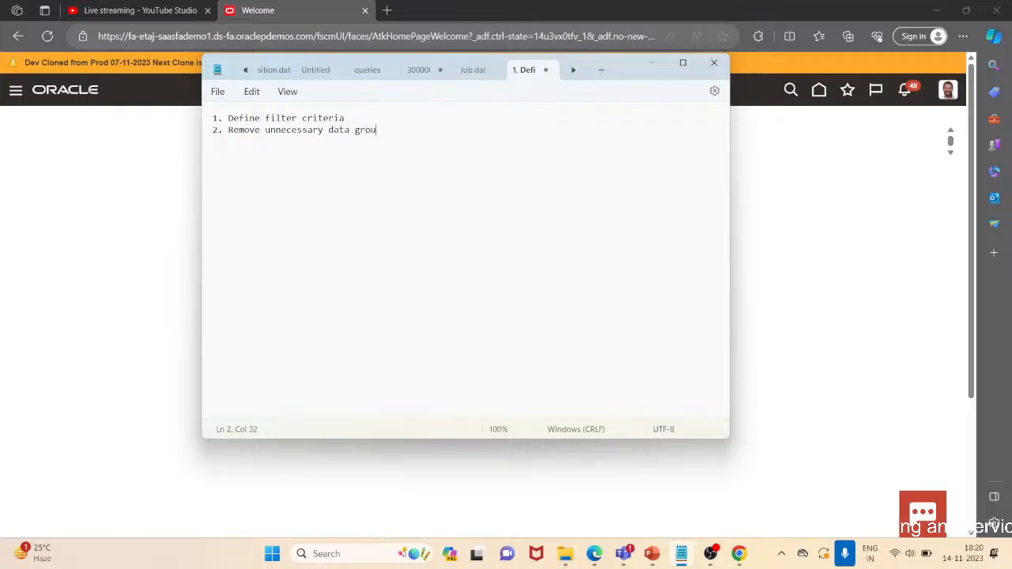
{"action": "type", "text": "p"}
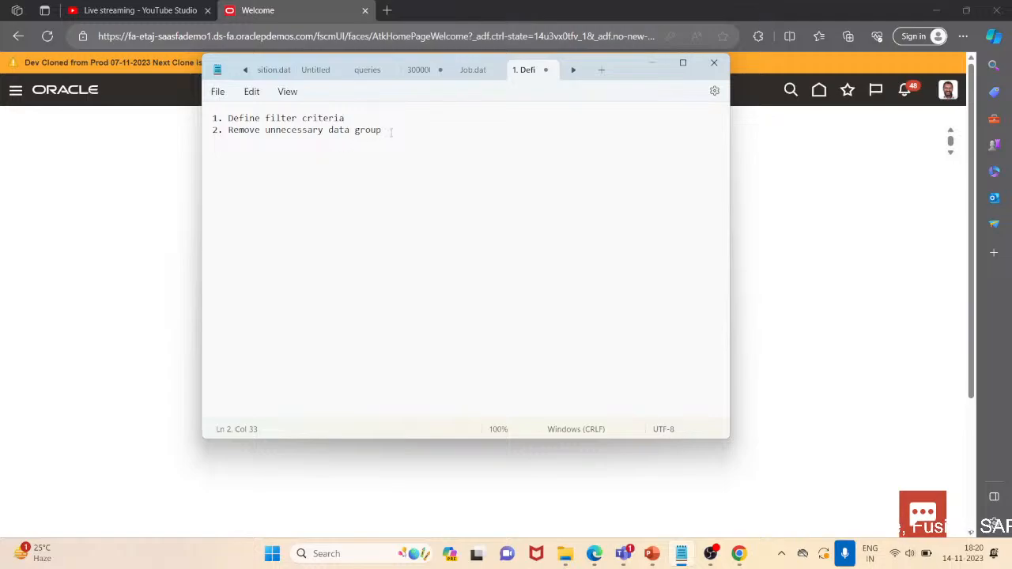
Add a third list line reading "3. Review details", correcting the misspelled word
{"action": "key", "text": "Return"}
{"action": "type", "text": "3"}
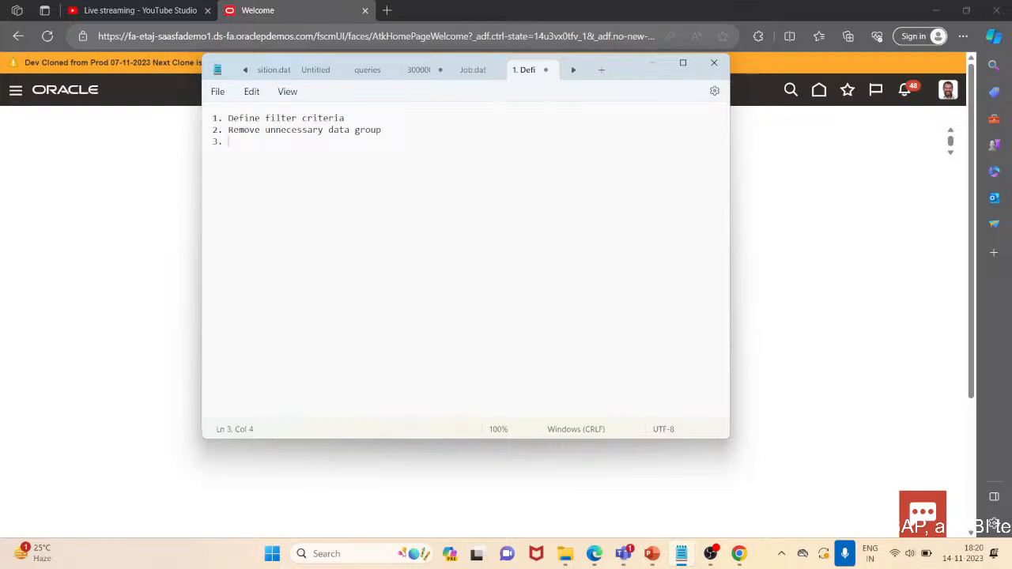
{"action": "type", "text": ". Rewv"}
{"action": "key", "text": "BackSpace"}
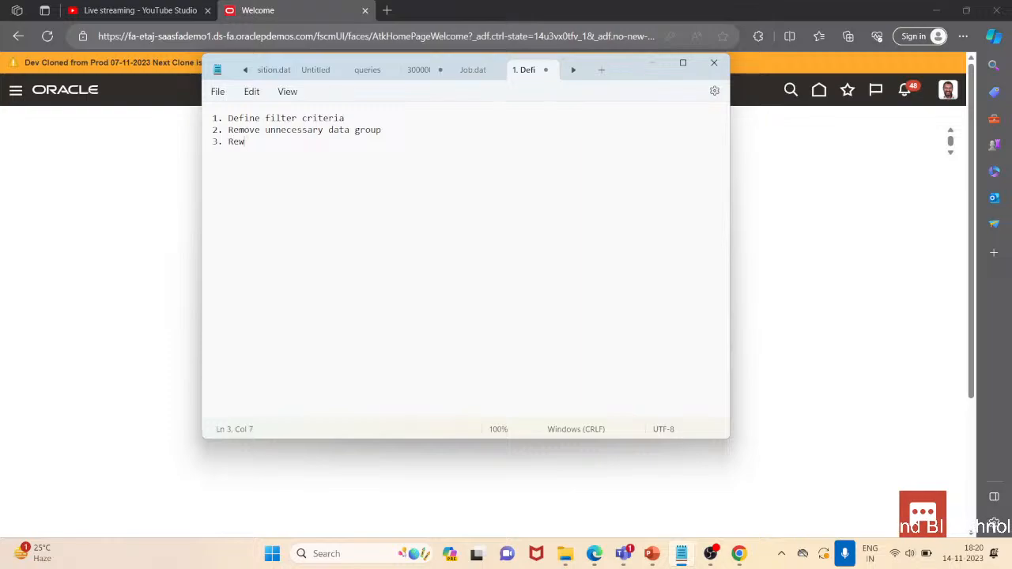
{"action": "type", "text": "view"}
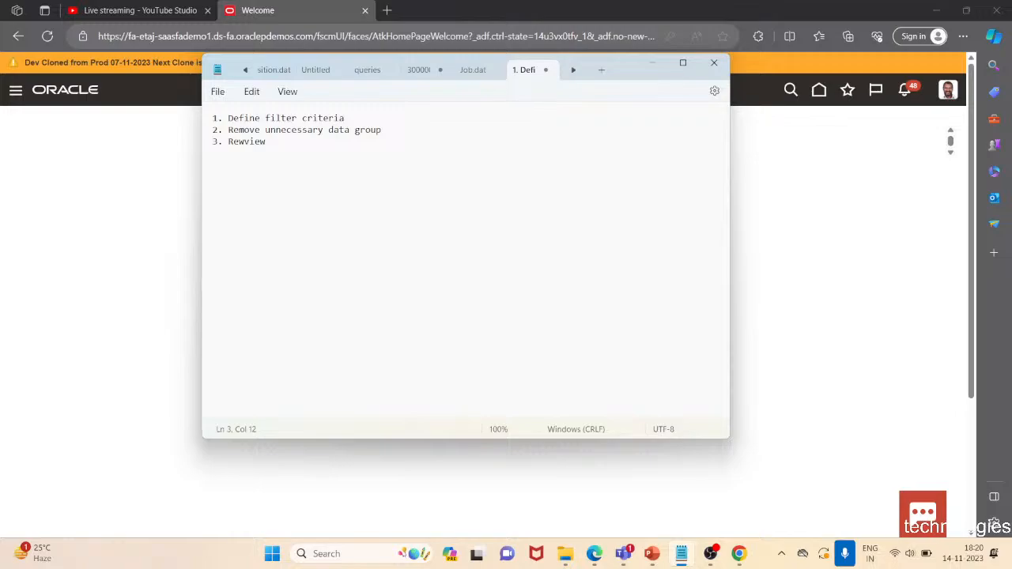
{"action": "key", "text": "Left"}
{"action": "key", "text": "Left"}
{"action": "key", "text": "Left"}
{"action": "key", "text": "BackSpace"}
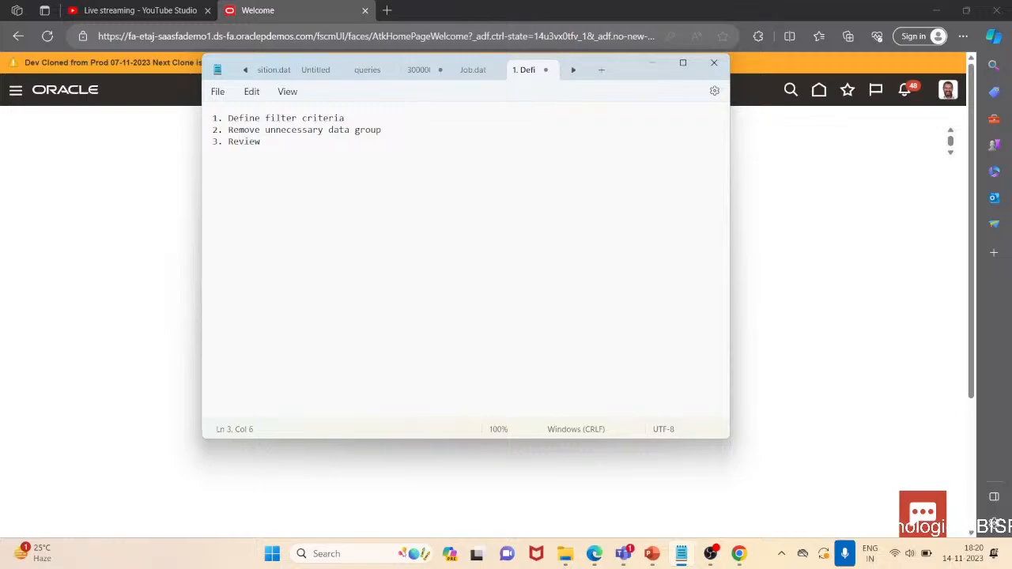
{"action": "key", "text": "Right"}
{"action": "key", "text": "Right"}
{"action": "key", "text": "Right"}
{"action": "key", "text": "Right"}
{"action": "key", "text": "Right"}
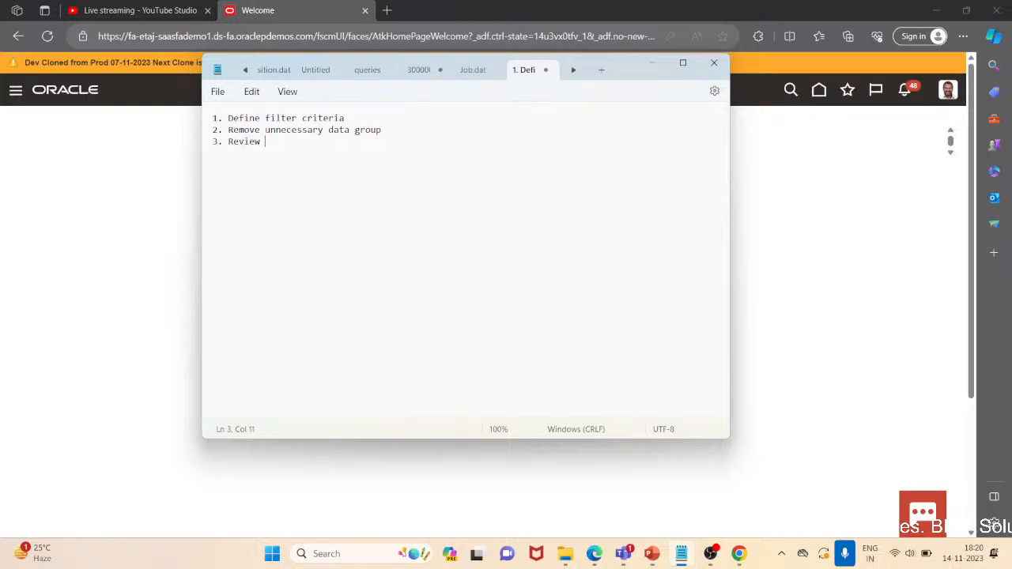
{"action": "type", "text": "detail"}
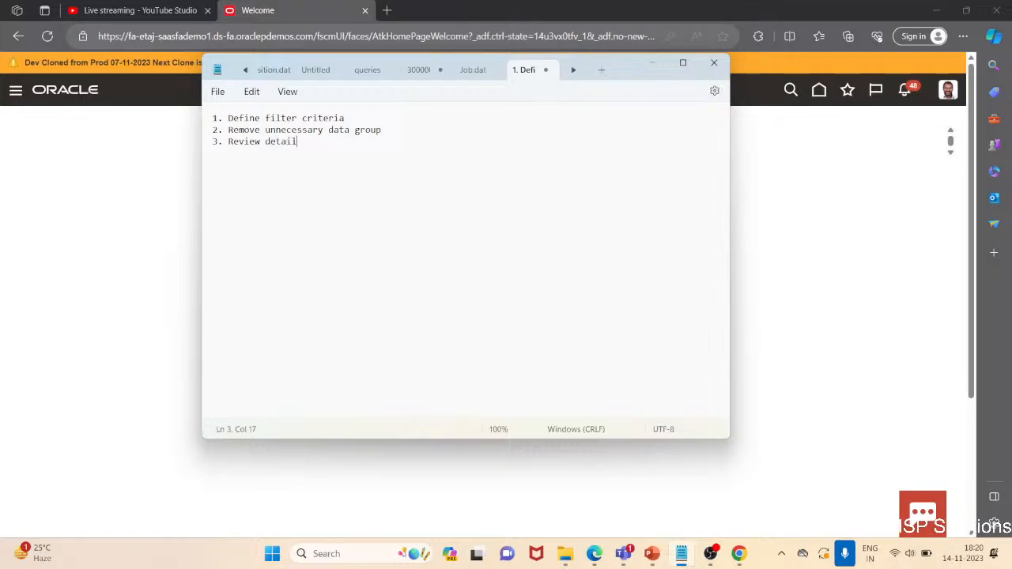
{"action": "type", "text": "s"}
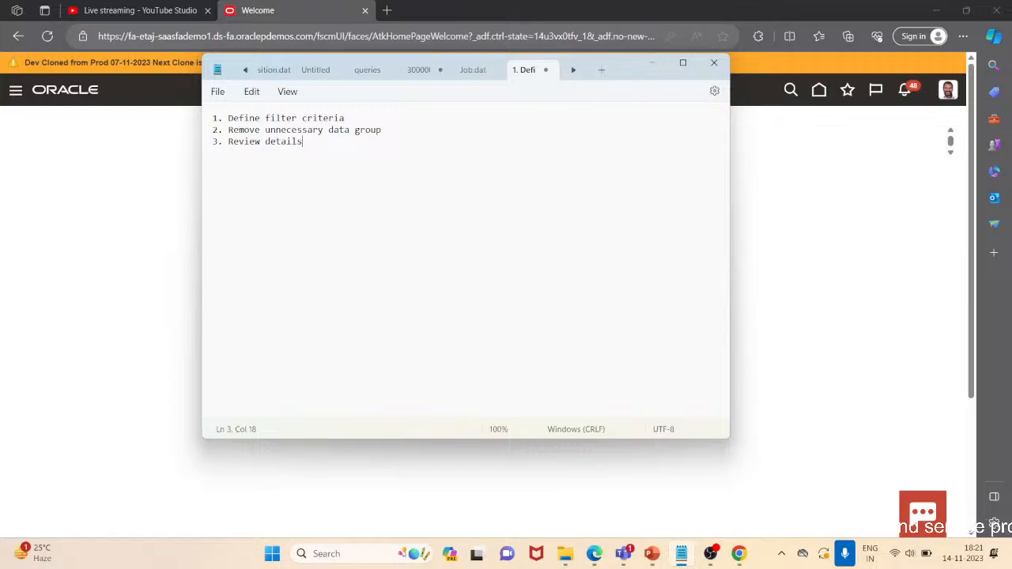
Add a fourth list line reading "4. generate and complie fast formula"
{"action": "key", "text": "Return"}
{"action": "type", "text": "4."}
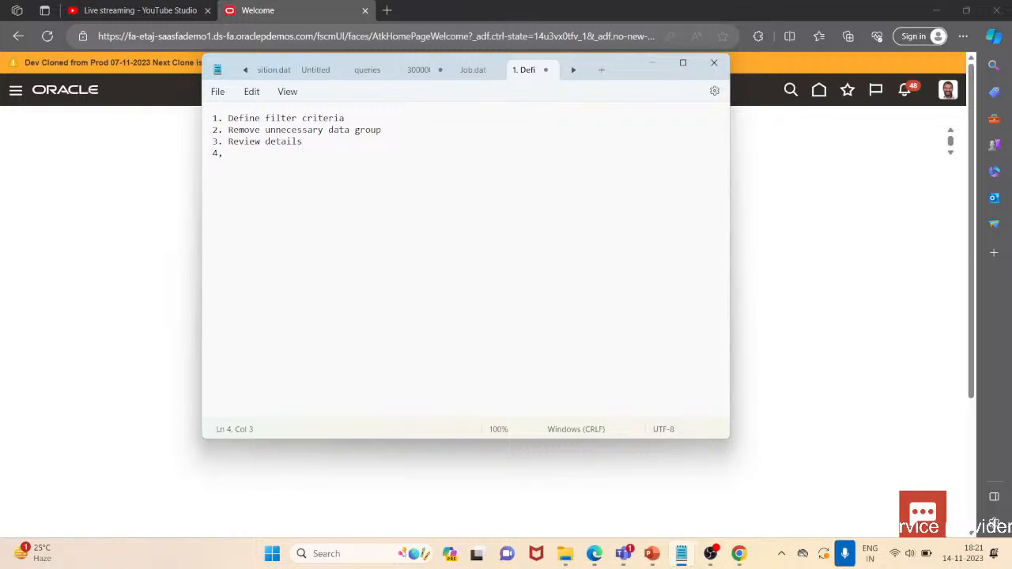
{"action": "key", "text": "BackSpace"}
{"action": "type", "text": ". generate"}
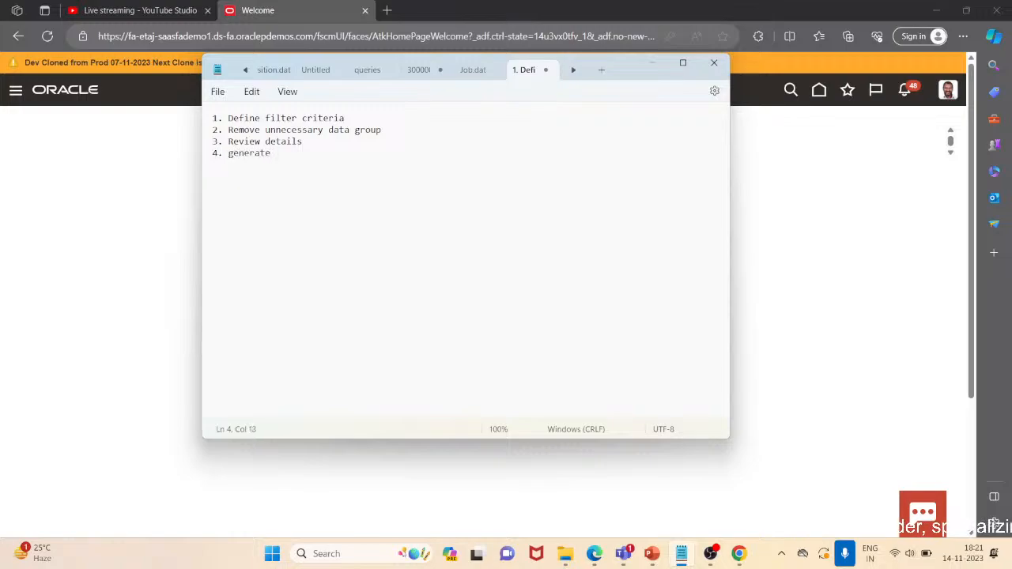
{"action": "type", "text": " and c"}
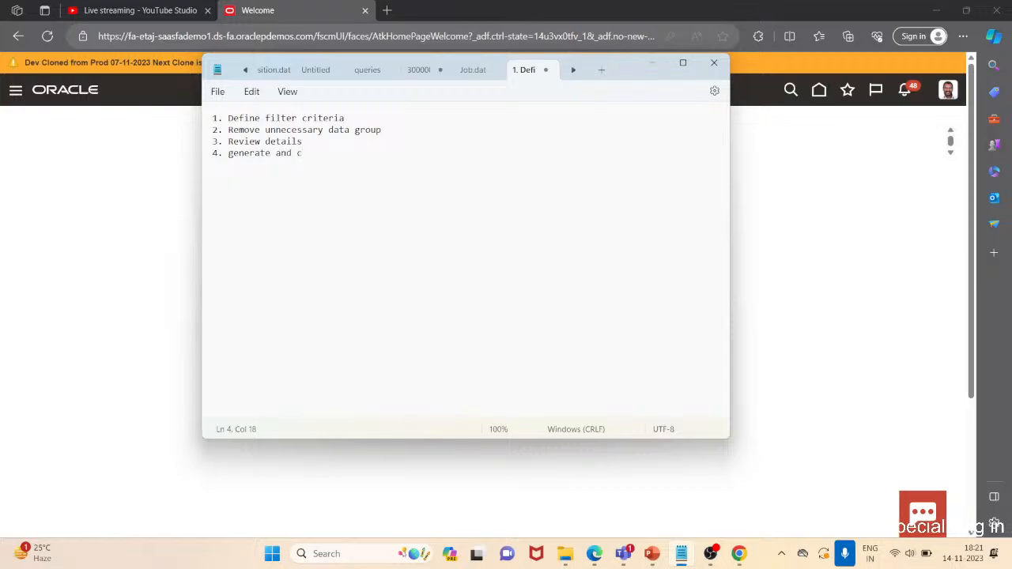
{"action": "type", "text": "omplie"}
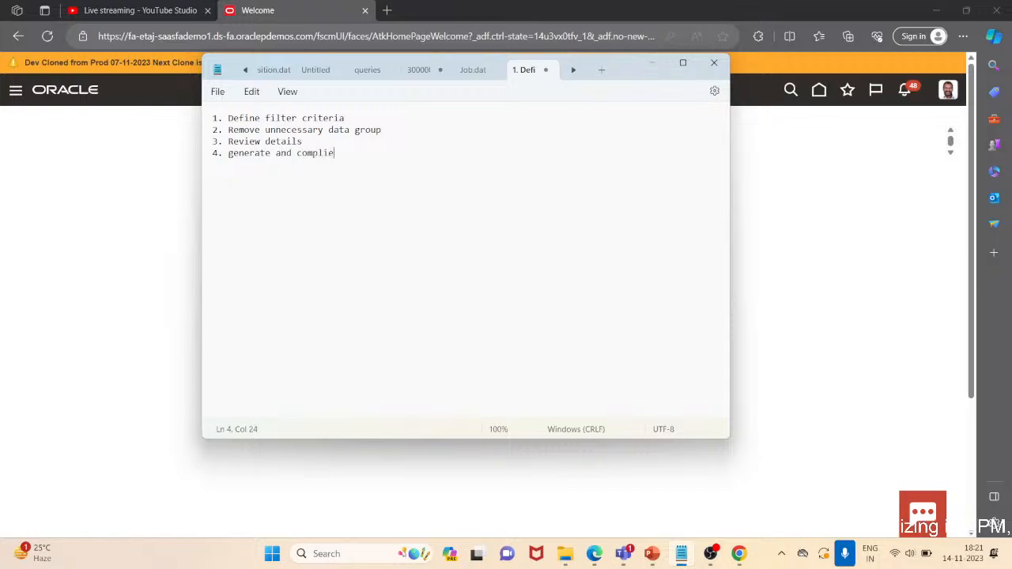
{"action": "type", "text": " fast"}
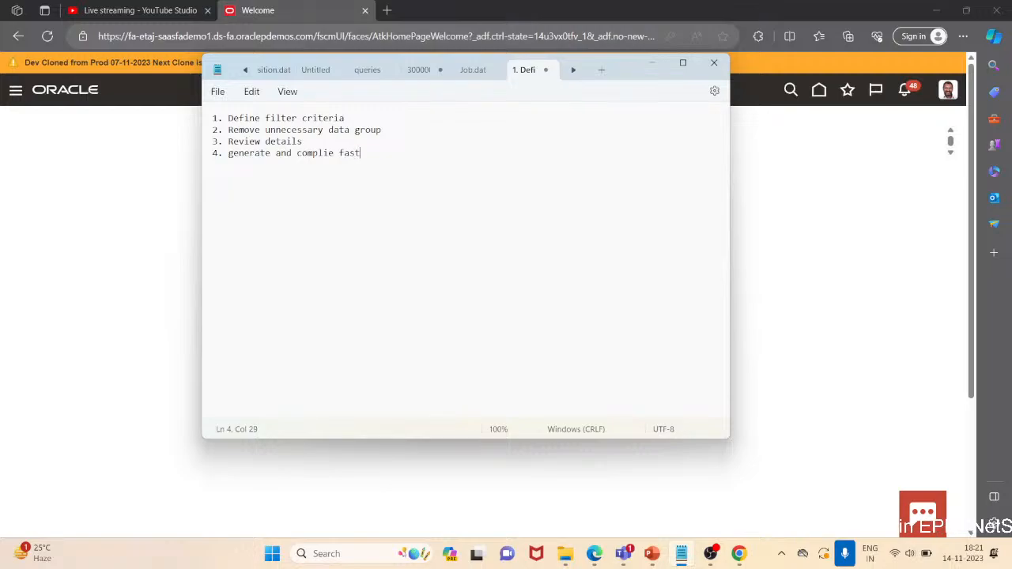
{"action": "type", "text": " formula"}
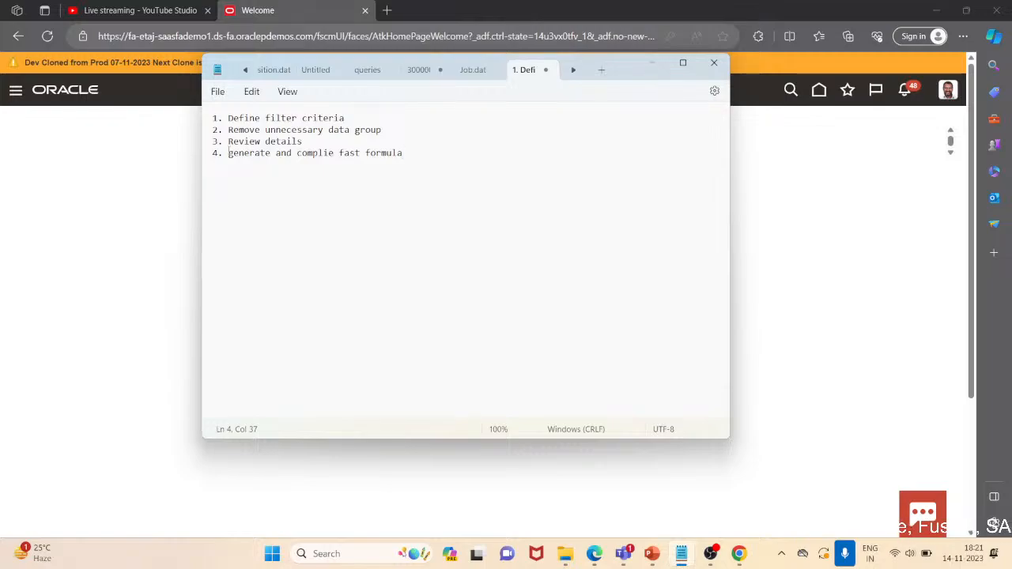
Capitalize the first word of the fourth line to "Generate"
{"action": "left_click", "coordinate": [228, 153]}
{"action": "key", "text": "Delete"}
{"action": "type", "text": "G"}
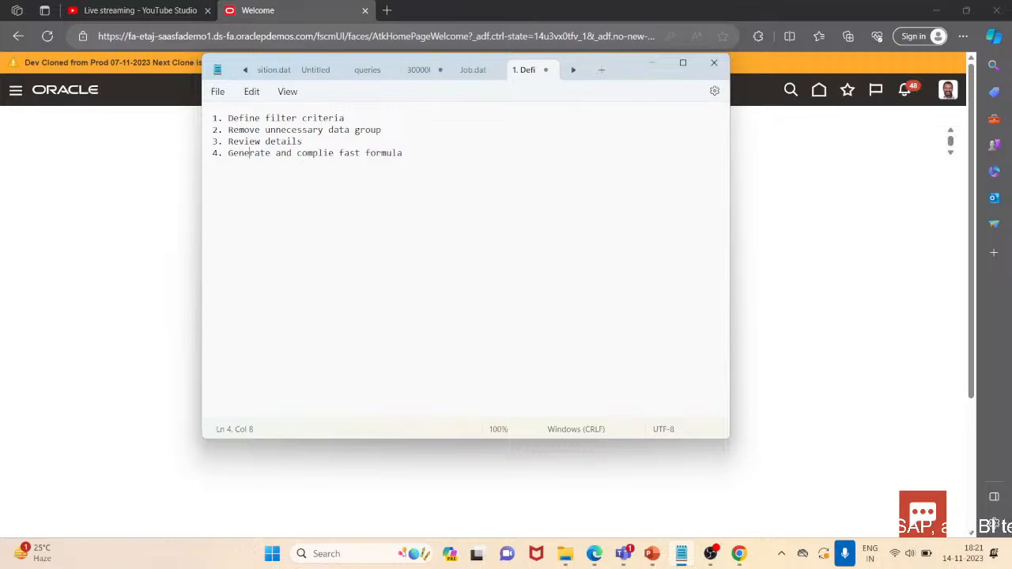
Add a fifth list line reading "5. Refine Parameters" and leave a blank line below it
{"action": "key", "text": "Right"}
{"action": "key", "text": "Right"}
{"action": "key", "text": "Right"}
{"action": "key", "text": "Right"}
{"action": "key", "text": "Right"}
{"action": "key", "text": "Right"}
{"action": "key", "text": "Right"}
{"action": "key", "text": "Right"}
{"action": "key", "text": "Right"}
{"action": "key", "text": "Right"}
{"action": "key", "text": "Right"}
{"action": "key", "text": "Right"}
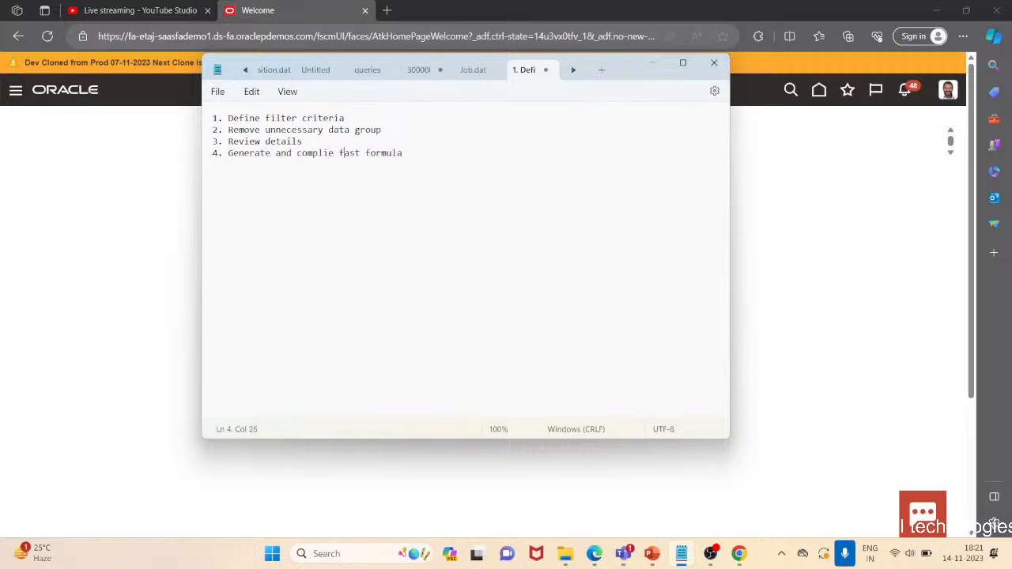
{"action": "key", "text": "Right"}
{"action": "key", "text": "Right"}
{"action": "key", "text": "Right"}
{"action": "key", "text": "Right"}
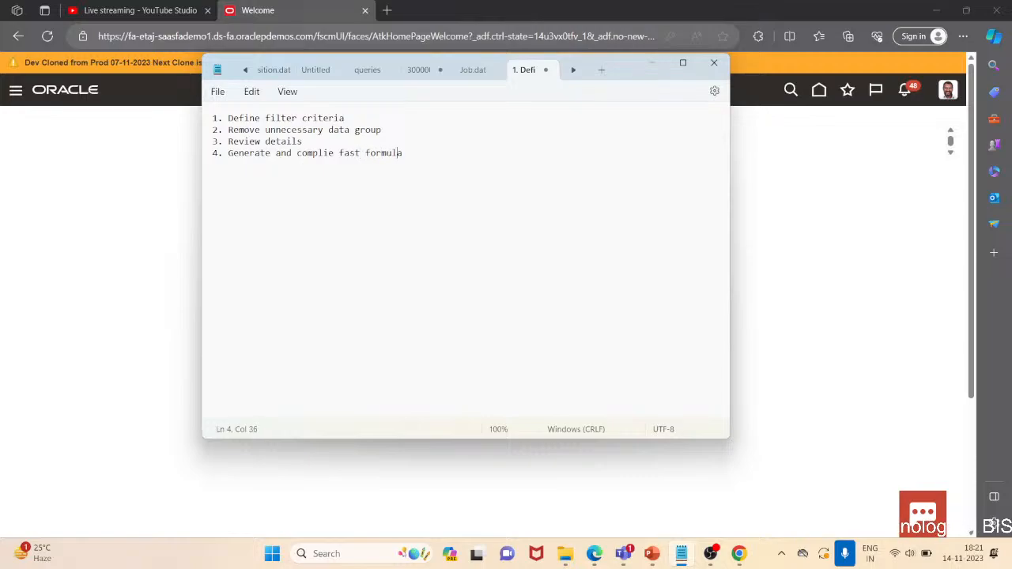
{"action": "key", "text": "Return"}
{"action": "type", "text": "5. Ref"}
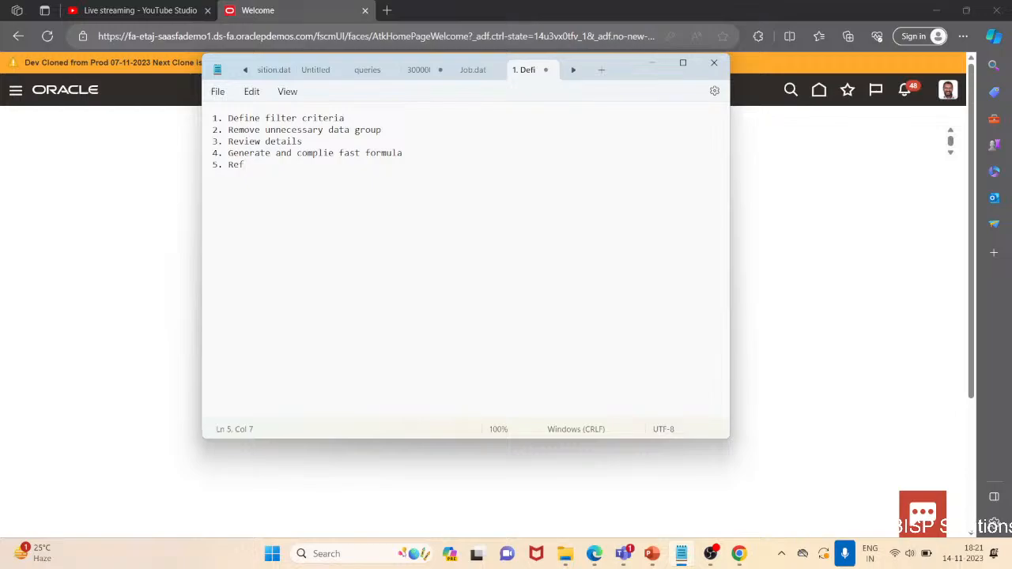
{"action": "type", "text": "ine Par"}
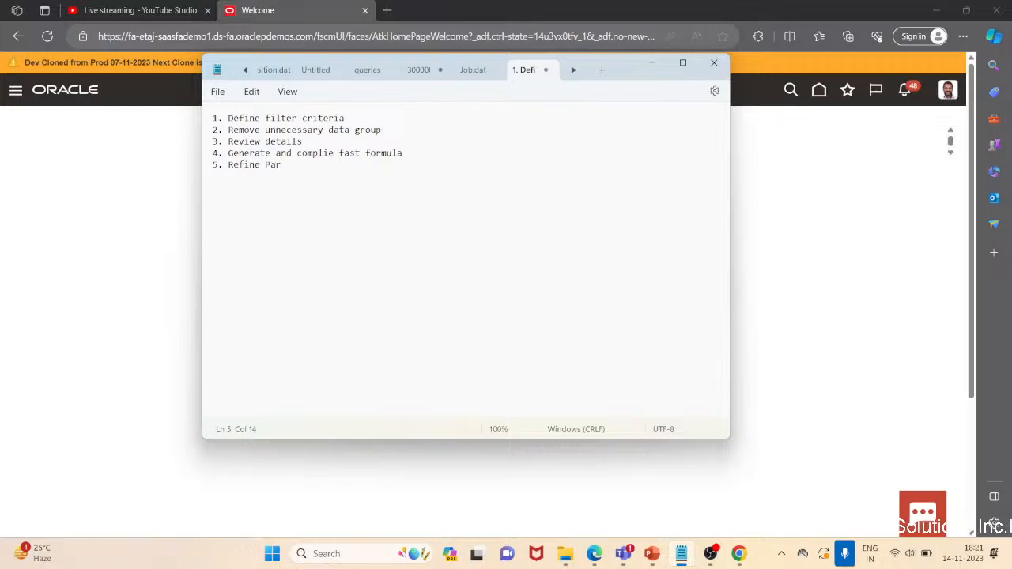
{"action": "type", "text": "ameter"}
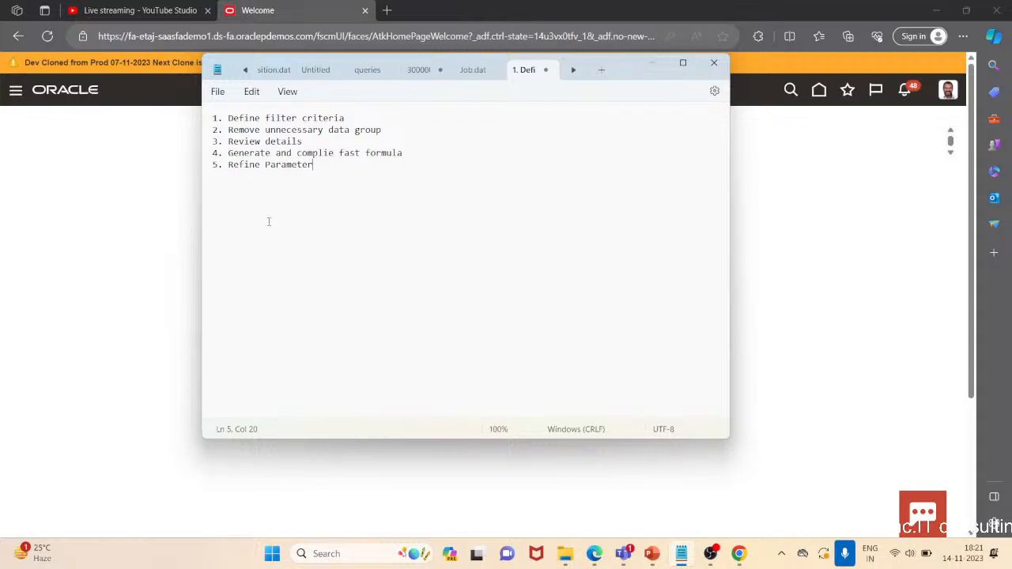
{"action": "type", "text": "s"}
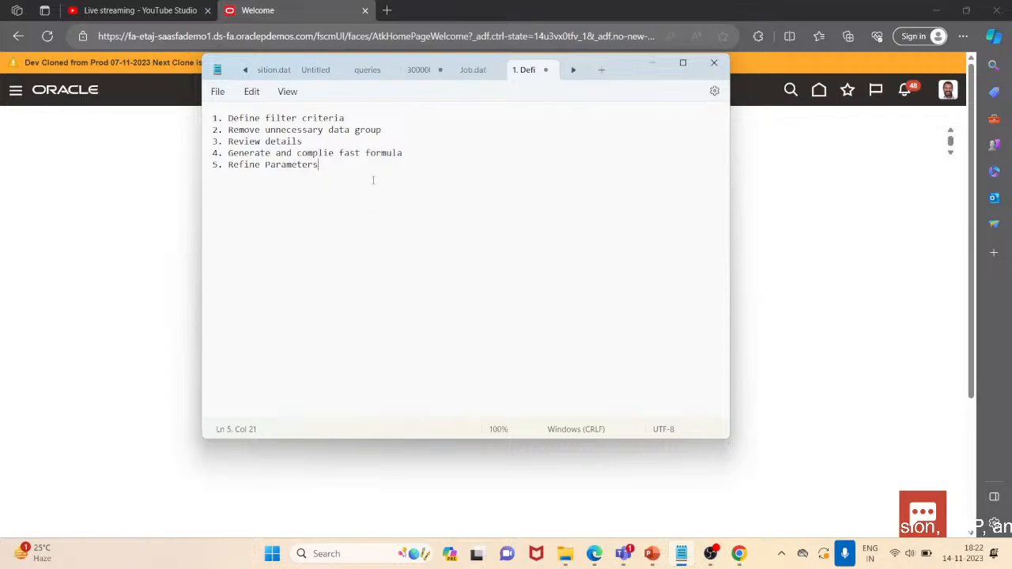
{"action": "key", "text": "Return"}
{"action": "key", "text": "Return"}
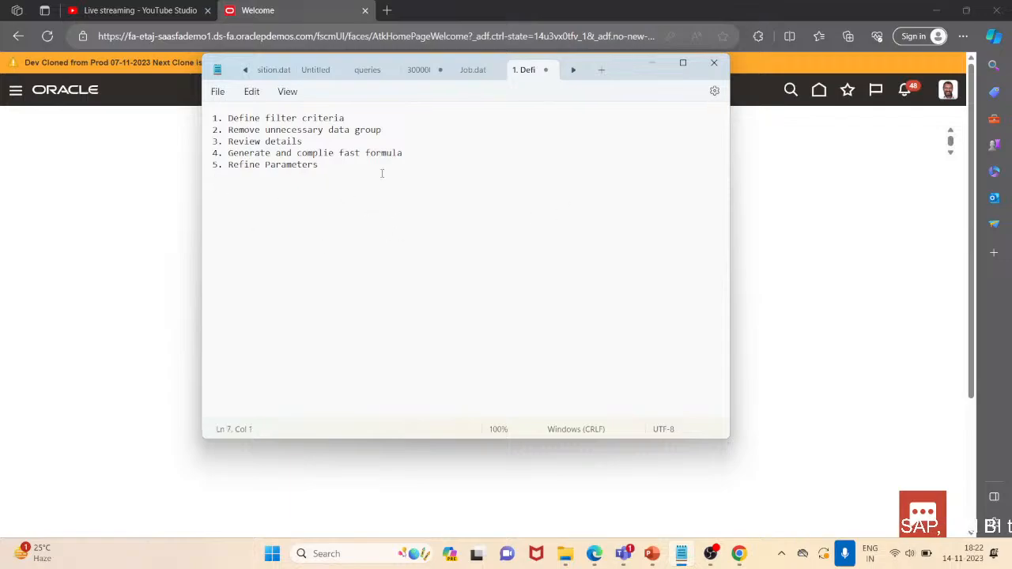
{"action": "left_click", "coordinate": [651, 64]}
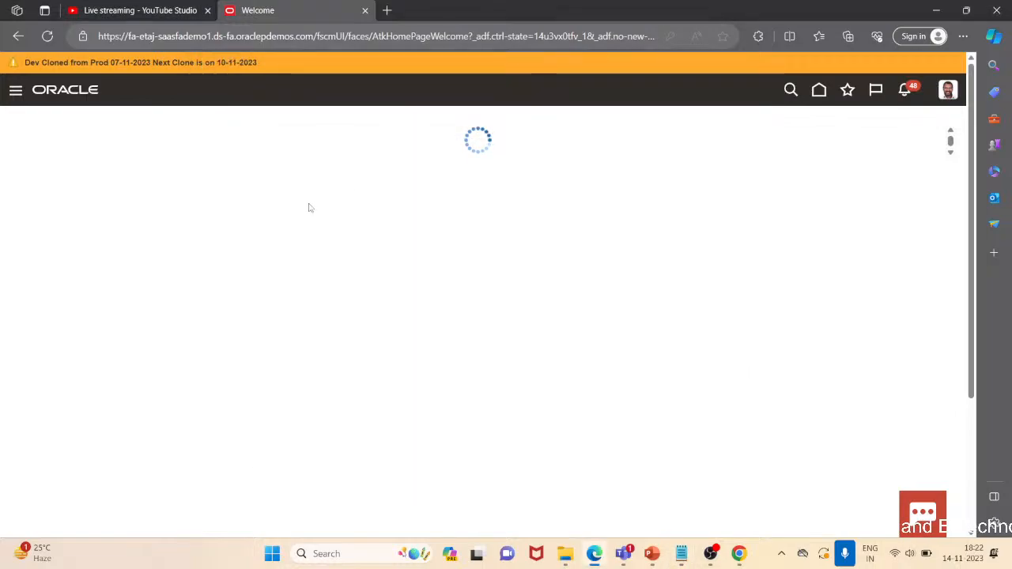
{"action": "mouse_move", "coordinate": [738, 554]}
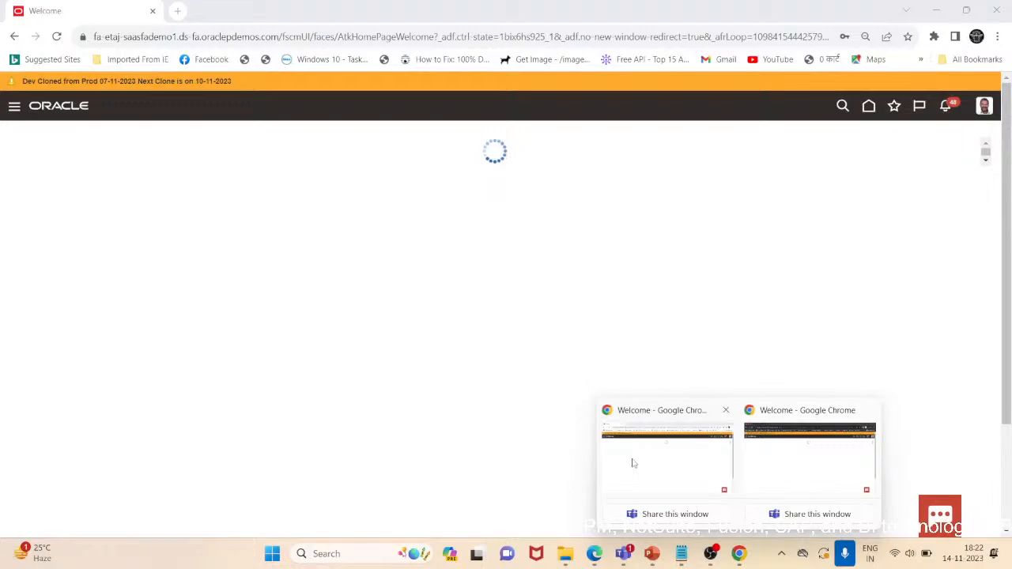
{"action": "left_click", "coordinate": [633, 464]}
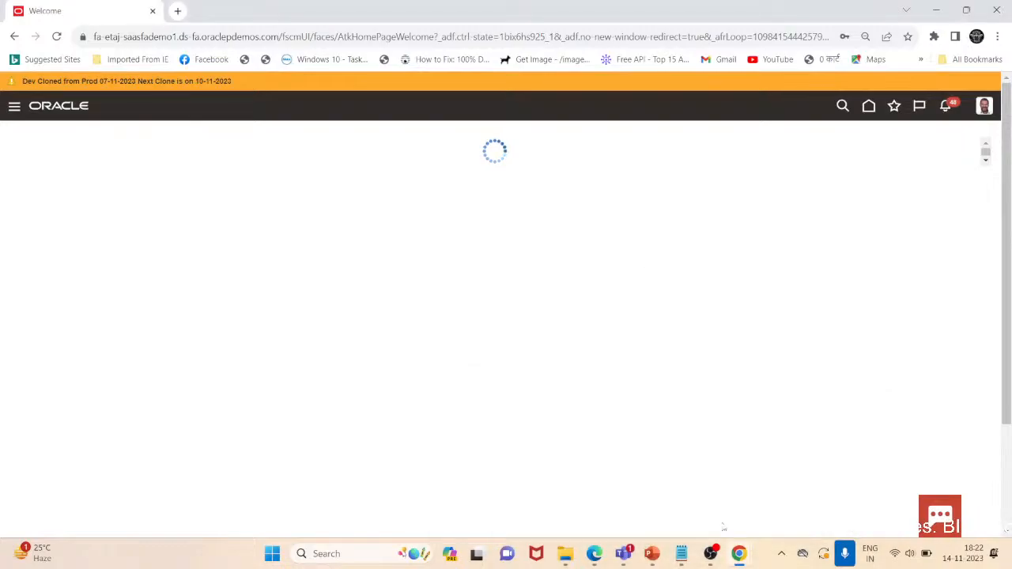
{"action": "left_click", "coordinate": [682, 554]}
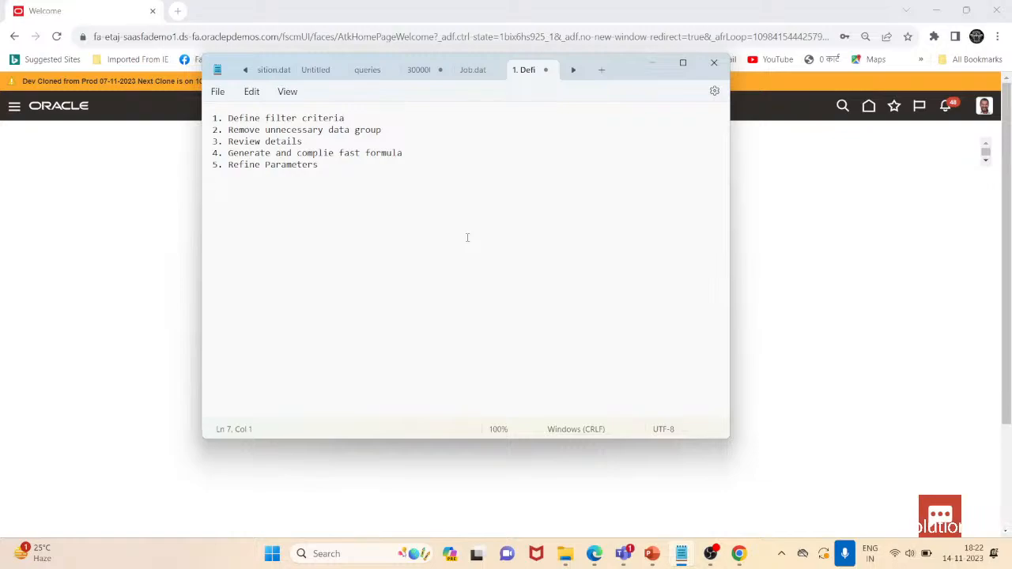
Write the sentence "to employ the Worker or work structure extract templates" below the list
{"action": "type", "text": "to emplot"}
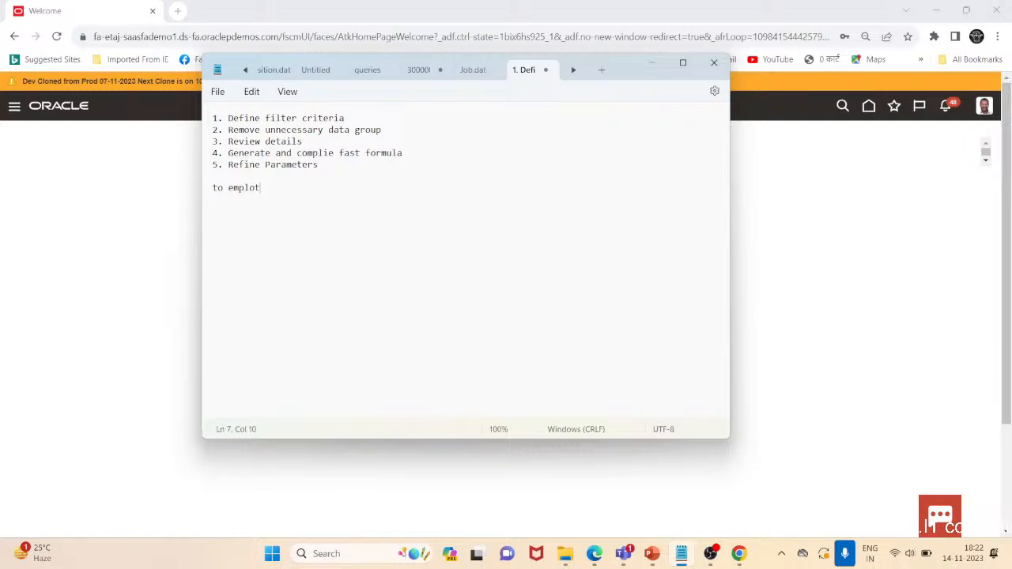
{"action": "key", "text": "BackSpace"}
{"action": "type", "text": "y the Worke"}
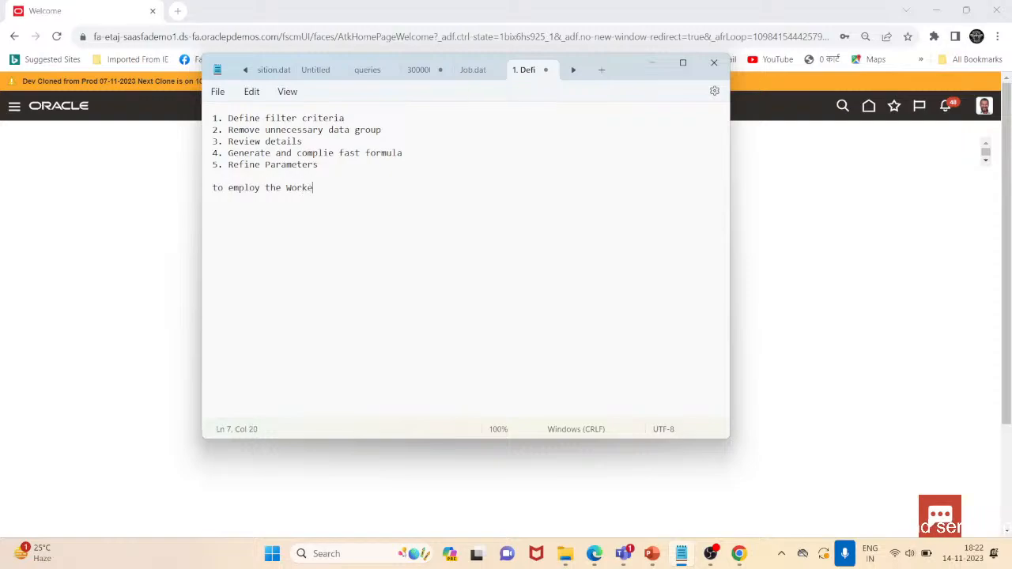
{"action": "type", "text": "r or workl"}
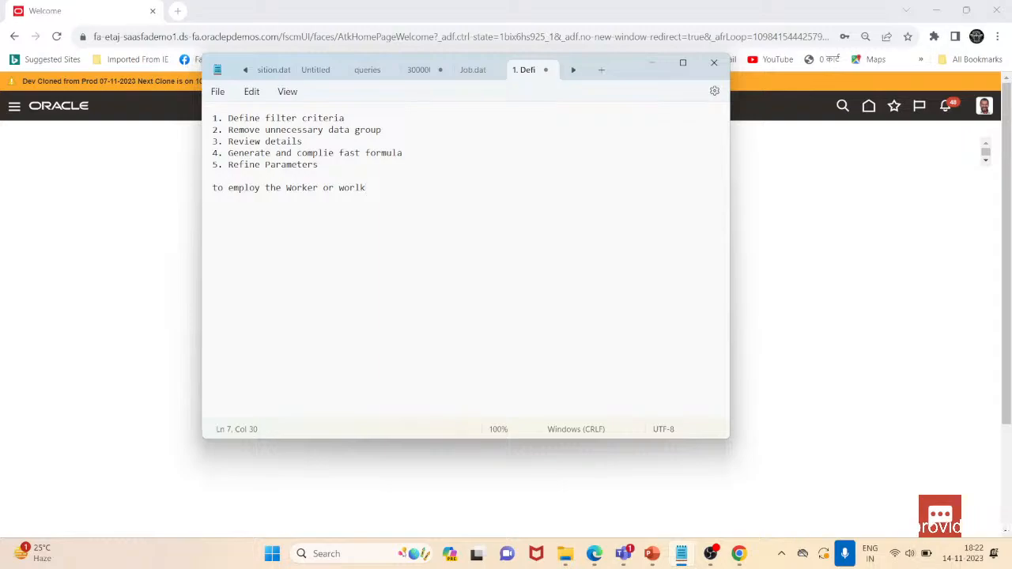
{"action": "key", "text": "BackSpace"}
{"action": "key", "text": "BackSpace"}
{"action": "type", "text": "k structur"}
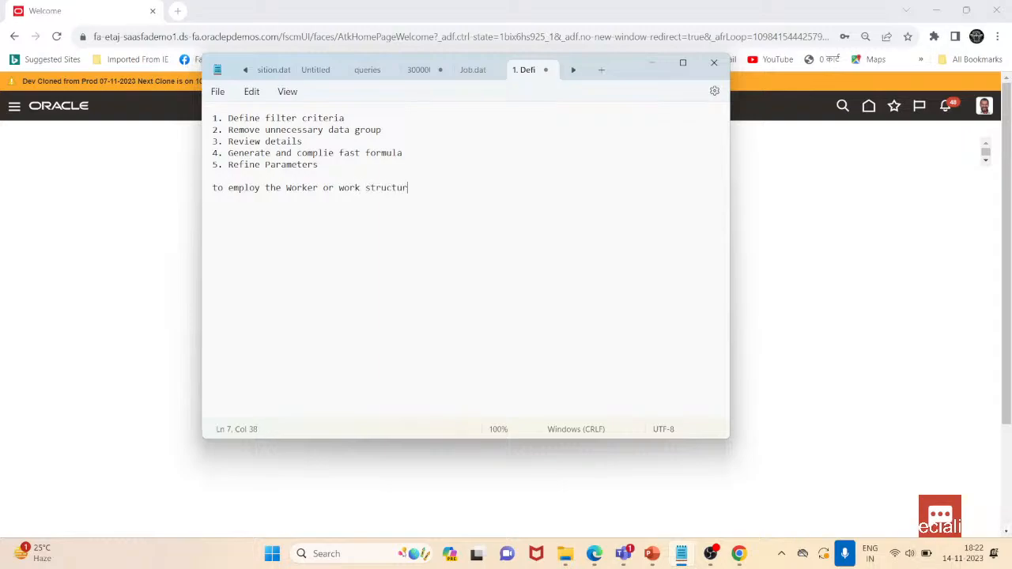
{"action": "type", "text": "e ex"}
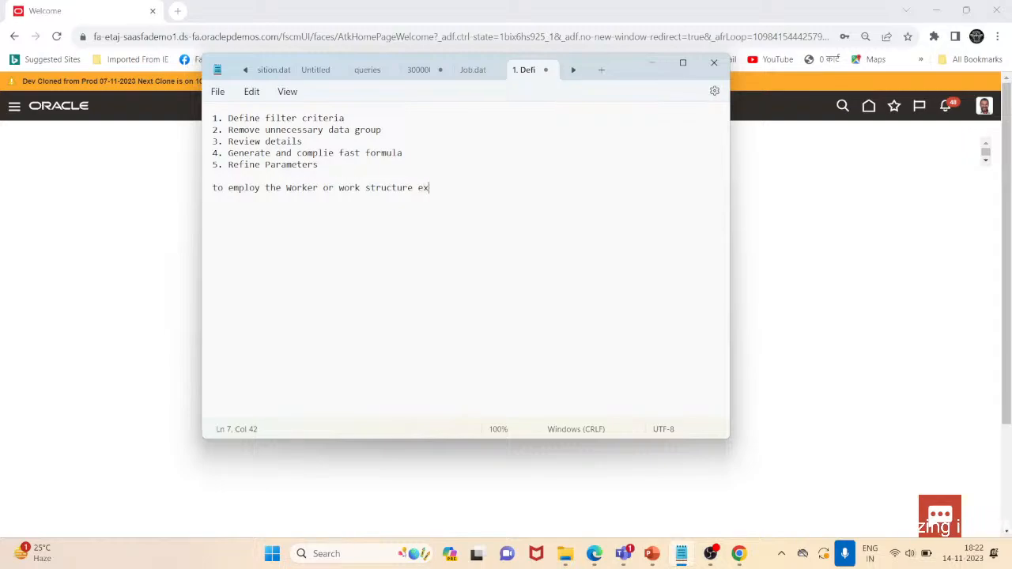
{"action": "type", "text": "tract te"}
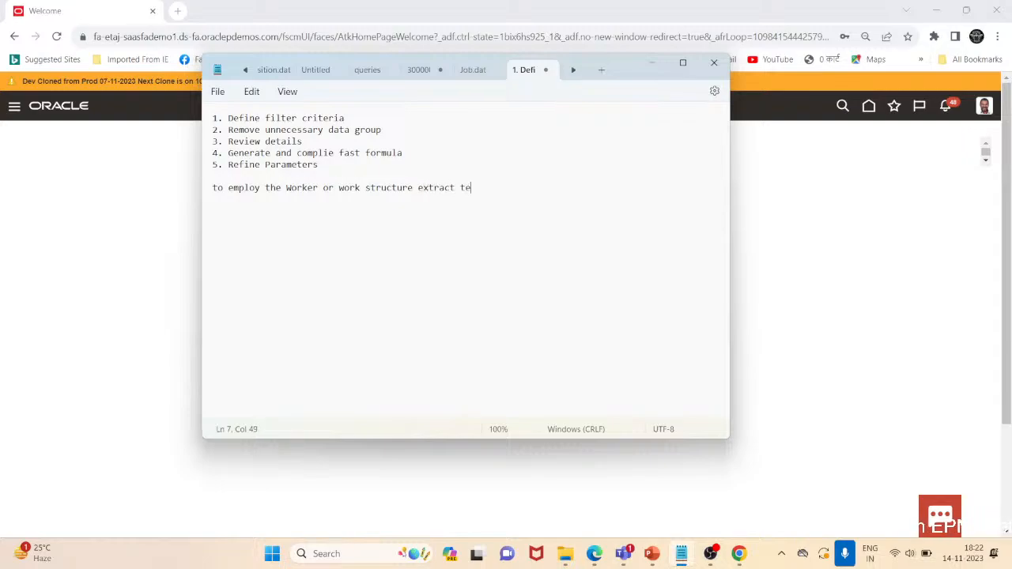
{"action": "type", "text": "mplate"}
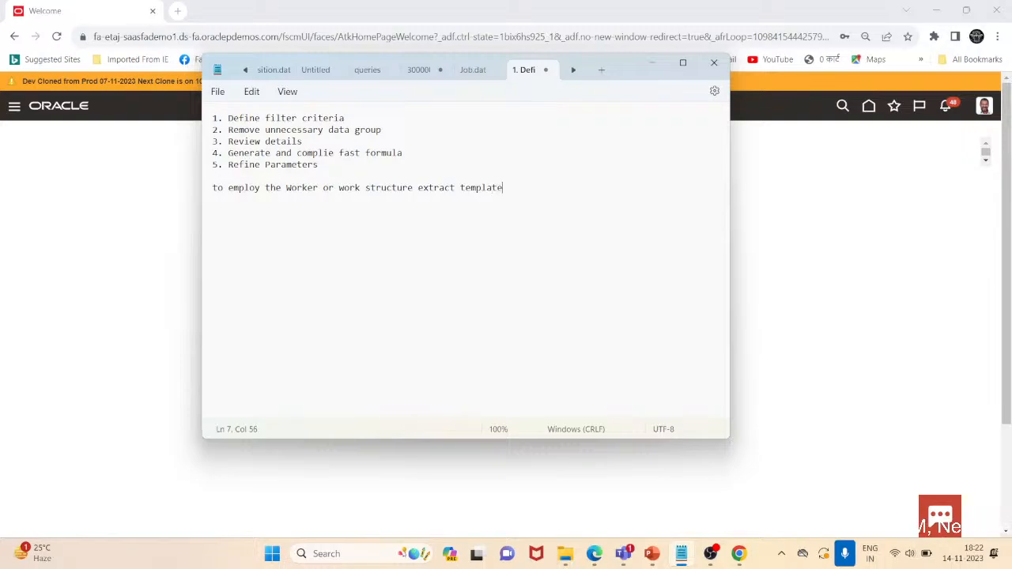
{"action": "type", "text": "s"}
Start a new list with "1. copy the worker extract definition to create a new extract"
{"action": "key", "text": "Return"}
{"action": "type", "text": "1. cop"}
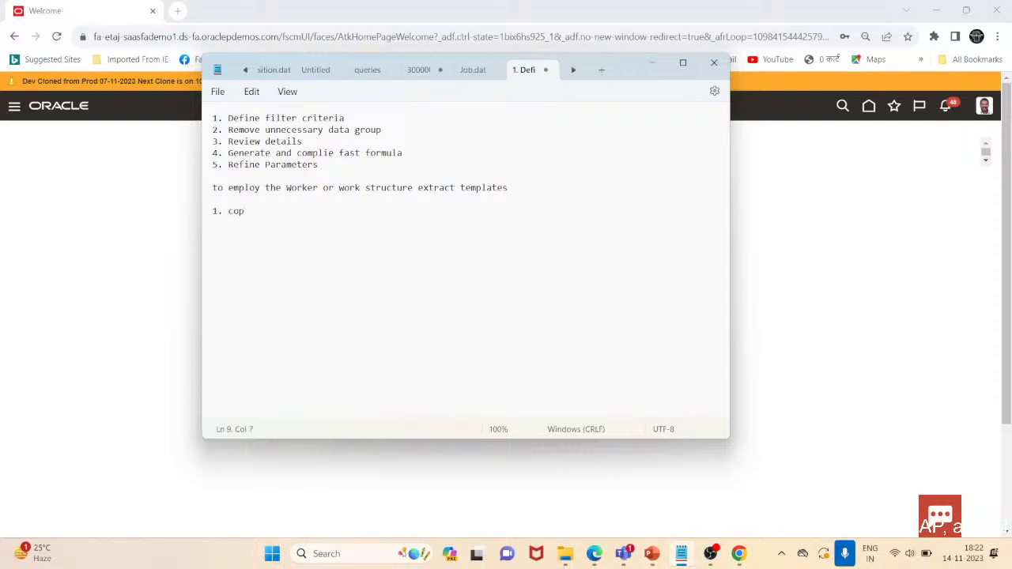
{"action": "type", "text": "y the wor"}
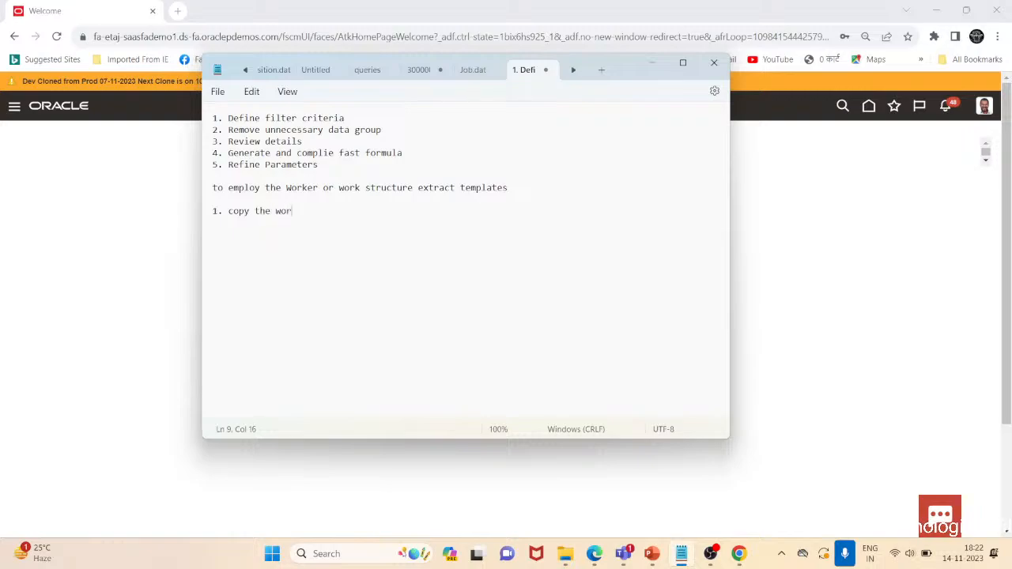
{"action": "type", "text": "ker extrasct d"}
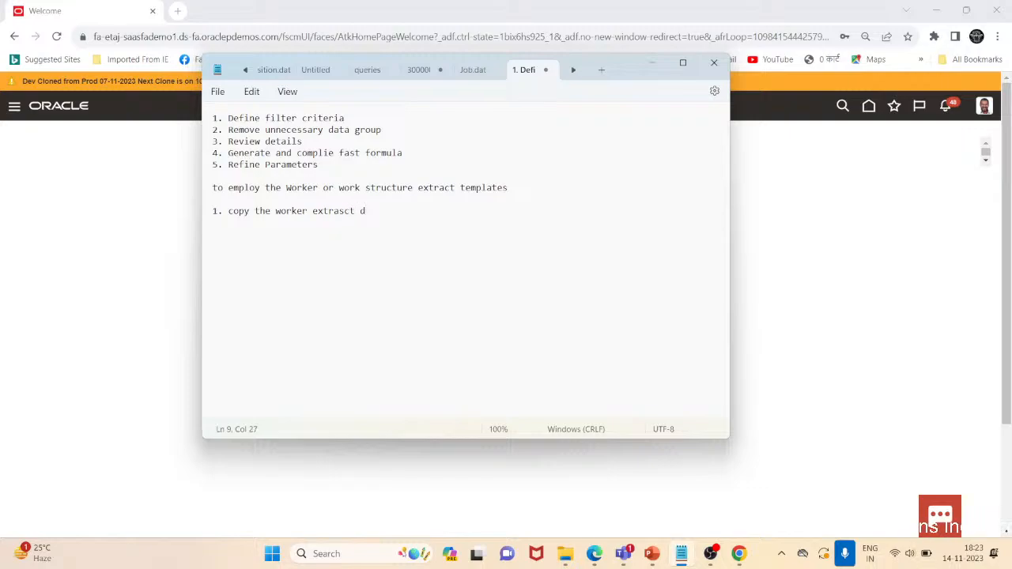
{"action": "key", "text": "BackSpace"}
{"action": "key", "text": "BackSpace"}
{"action": "key", "text": "BackSpace"}
{"action": "key", "text": "BackSpace"}
{"action": "key", "text": "BackSpace"}
{"action": "type", "text": "ct definit"}
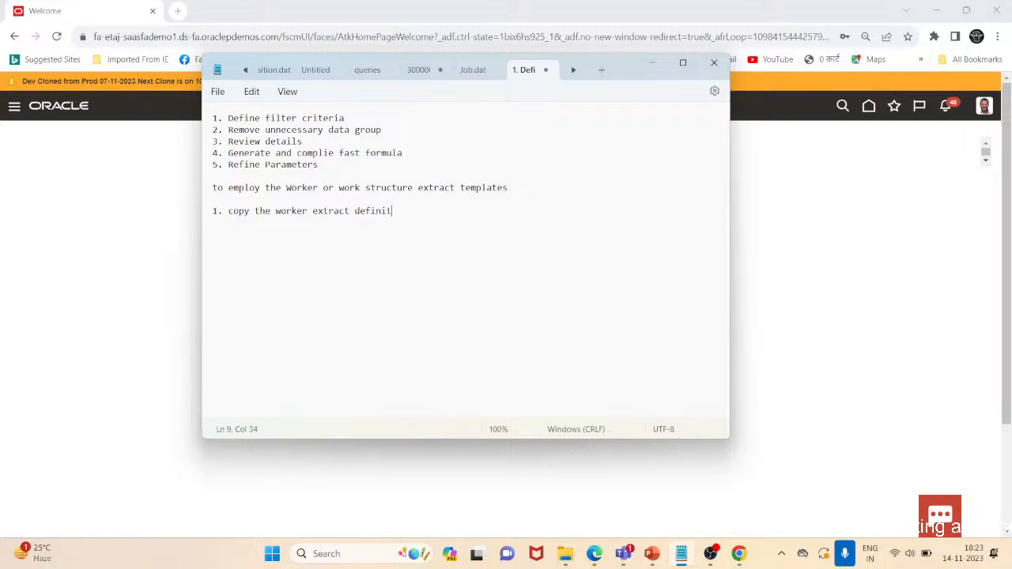
{"action": "type", "text": "ion to cr"}
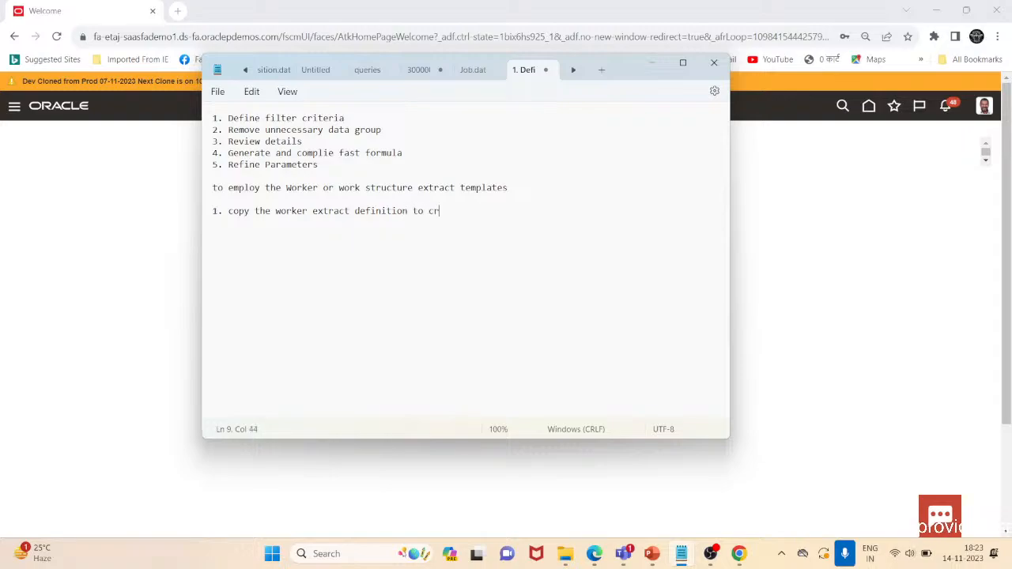
{"action": "type", "text": "eate a new extract"}
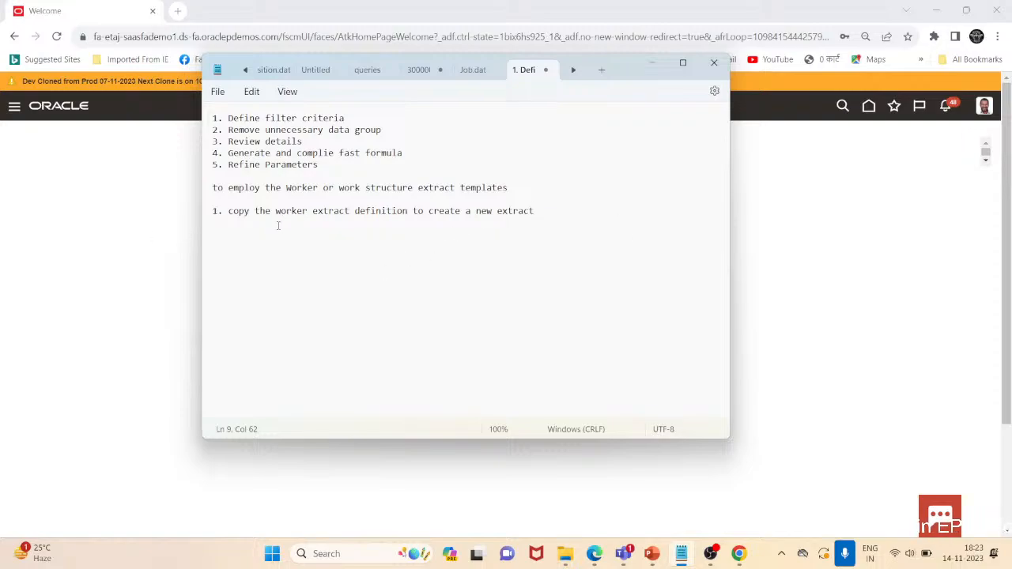
Capitalize the first word of the new list's first line to "Copy"
{"action": "left_click", "coordinate": [229, 212]}
{"action": "key", "text": "Delete"}
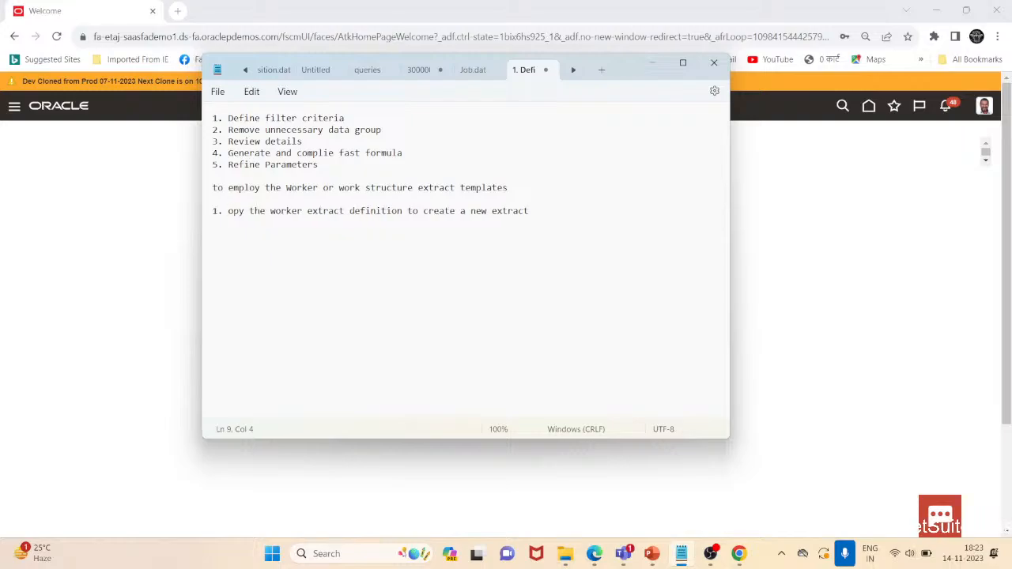
{"action": "type", "text": "C"}
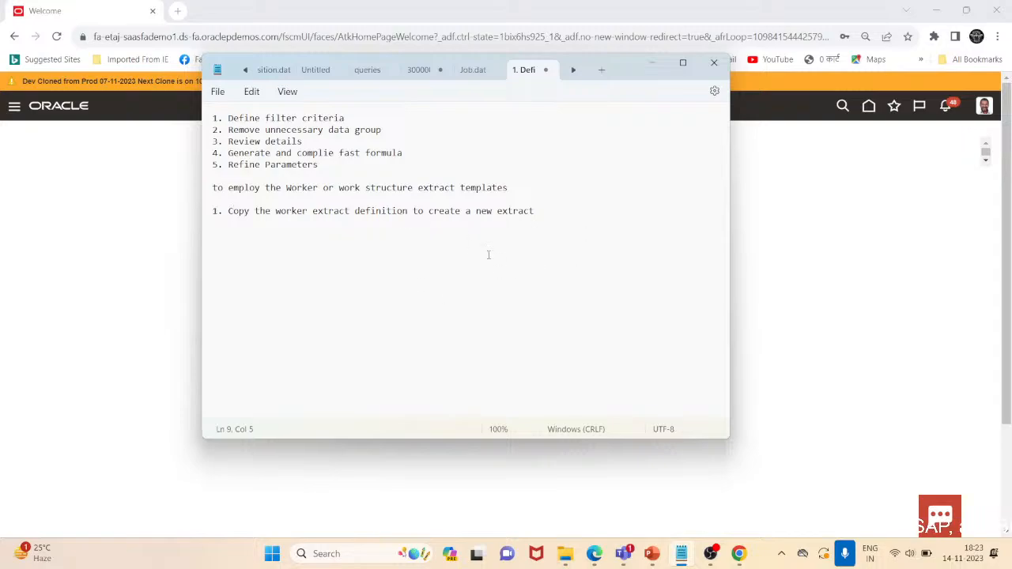
Add a second line reading "2. Update the copied extract" to the new list
{"action": "left_click", "coordinate": [543, 211]}
{"action": "key", "text": "Return"}
{"action": "type", "text": "2. Updat"}
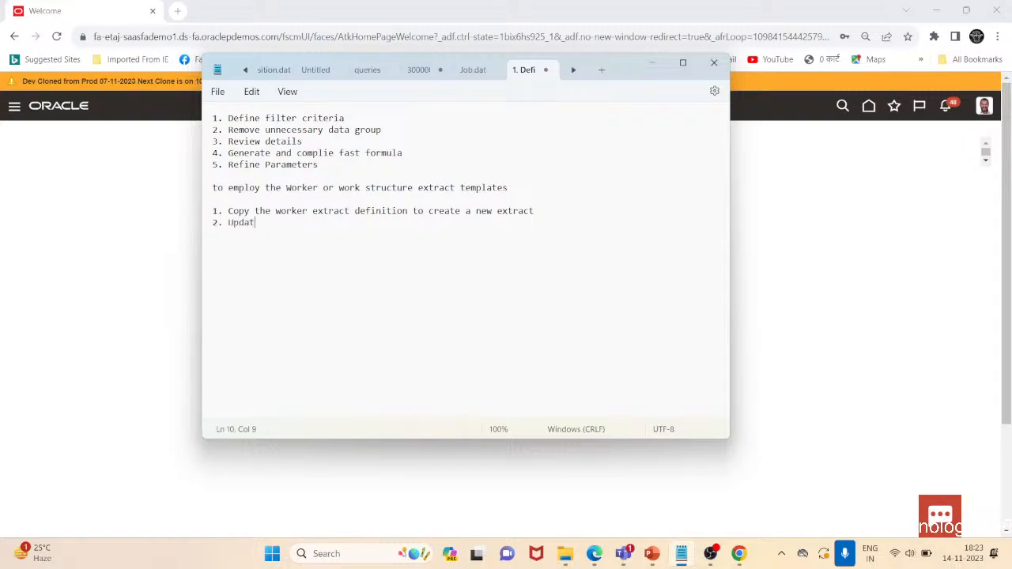
{"action": "type", "text": "e the copied extract"}
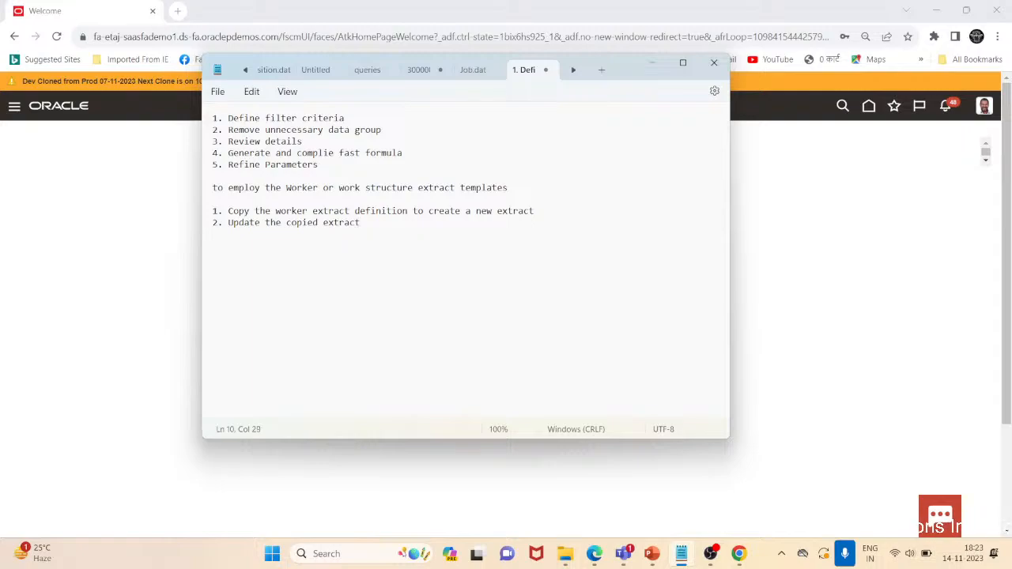
Add a third line reading "3. generate and compile fast formula" to the new list
{"action": "key", "text": "Return"}
{"action": "type", "text": "Gen"}
{"action": "key", "text": "BackSpace"}
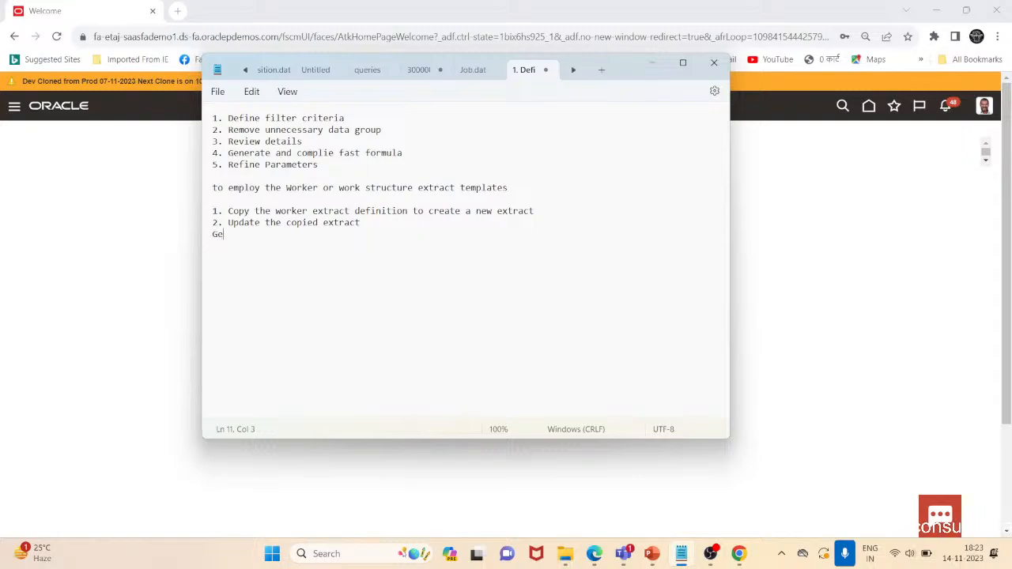
{"action": "key", "text": "BackSpace"}
{"action": "key", "text": "BackSpace"}
{"action": "type", "text": "3. genera"}
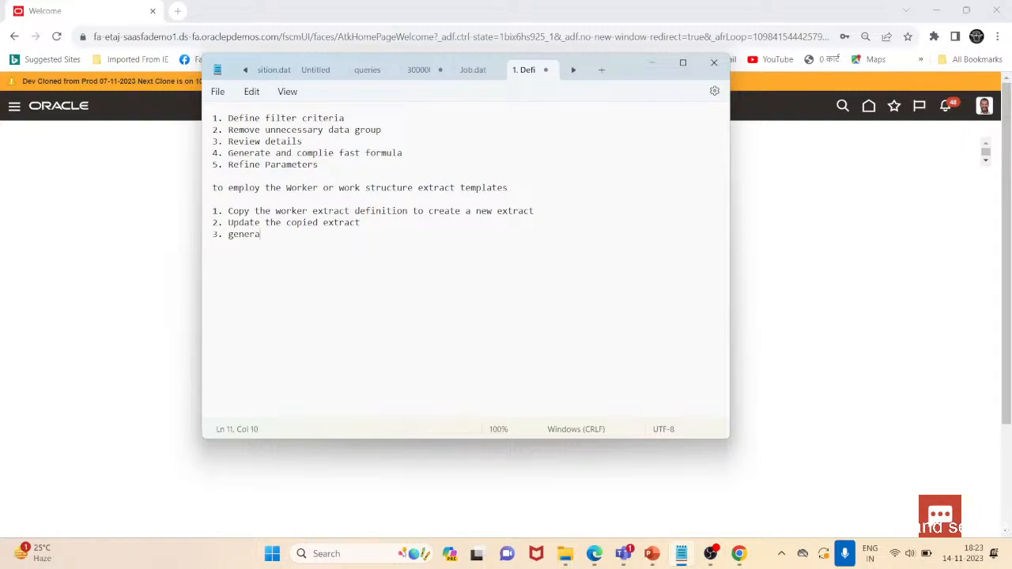
{"action": "type", "text": "te and compile "}
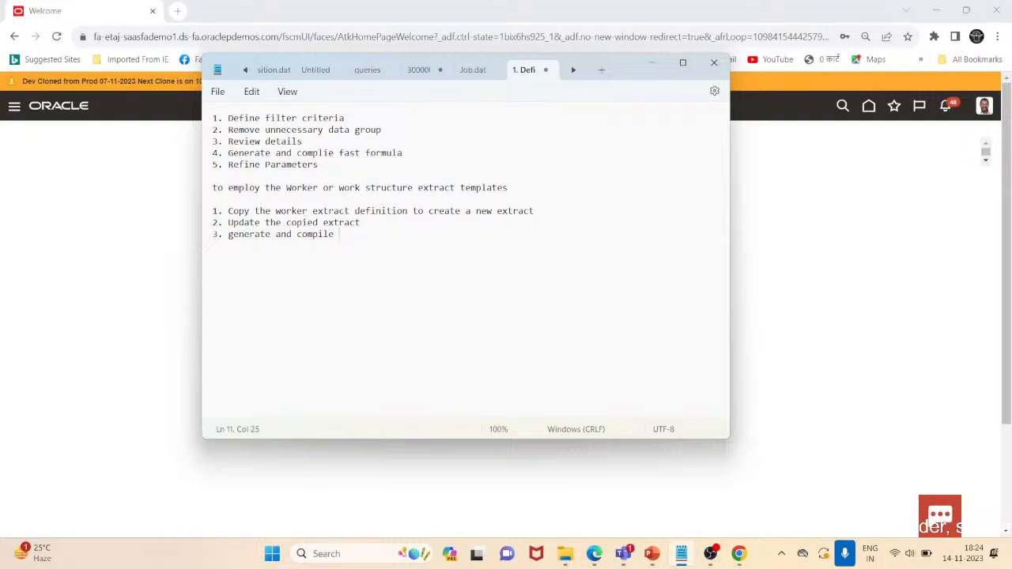
{"action": "type", "text": "fast formula"}
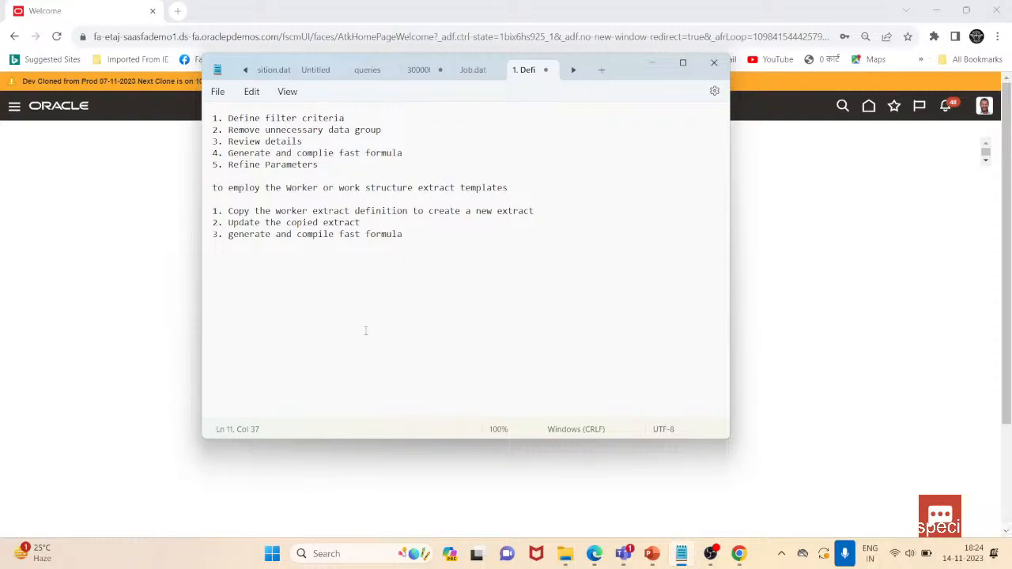
Add a fourth line reading "4. Validate the extract" to the new list
{"action": "key", "text": "Return"}
{"action": "type", "text": "4"}
{"action": "key", "text": "BackSpace"}
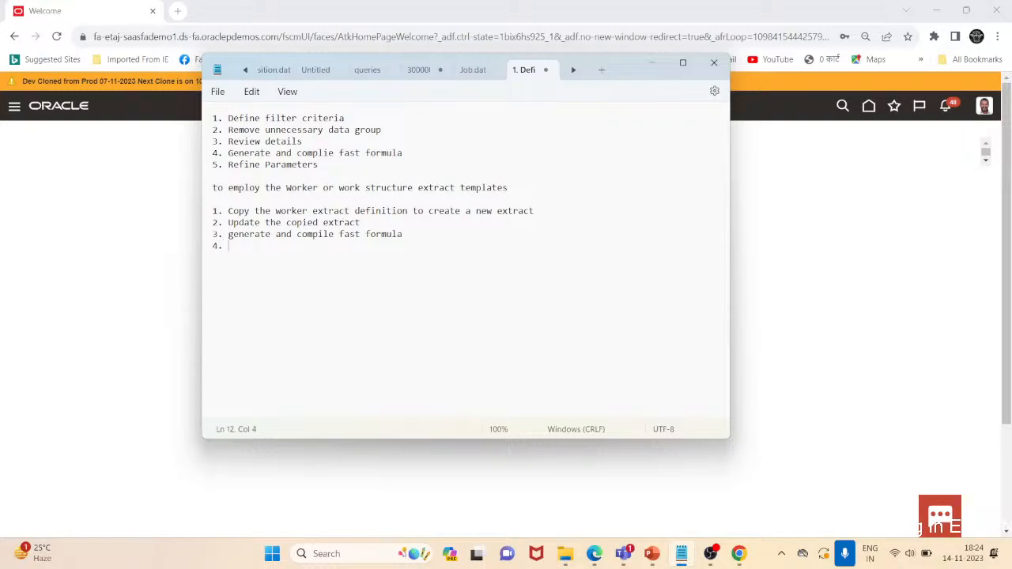
{"action": "type", "text": ". Validate th"}
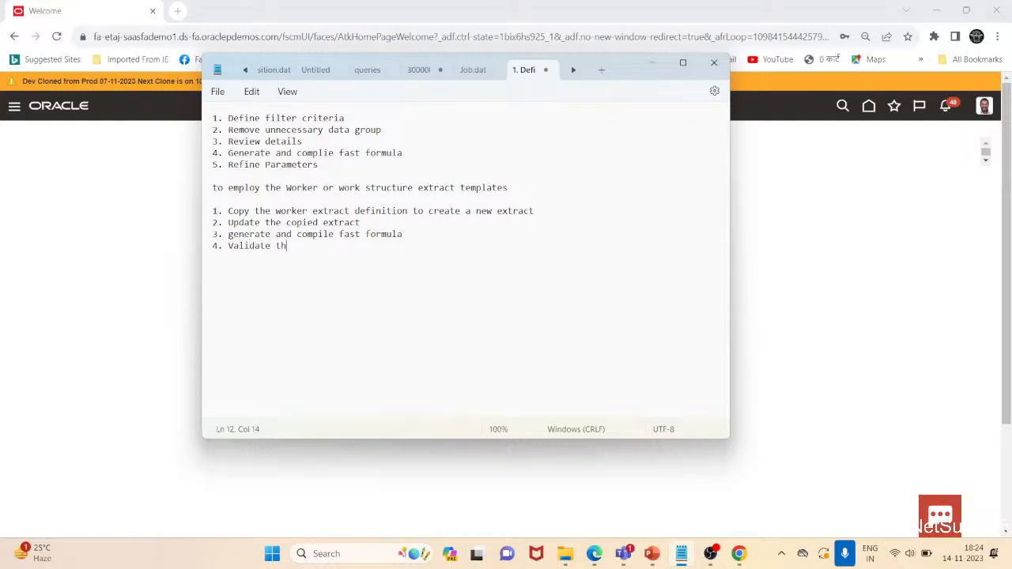
{"action": "type", "text": "e extract"}
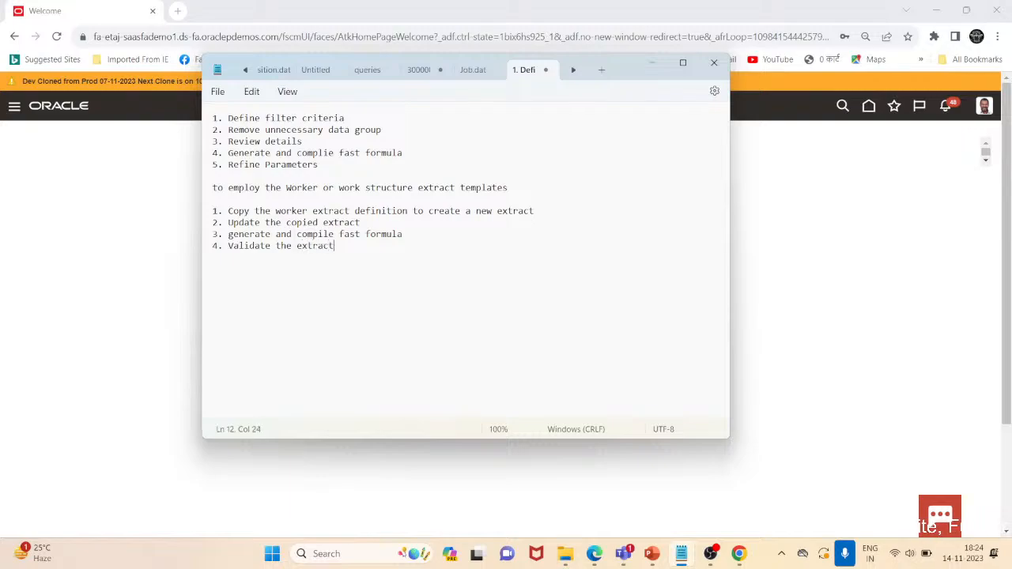
{"action": "type", "text": " design"}
Append "design" to the fourth line and add a fifth line reading "5. Refine the Paratmeters"
{"action": "key", "text": "Return"}
{"action": "type", "text": "5."}
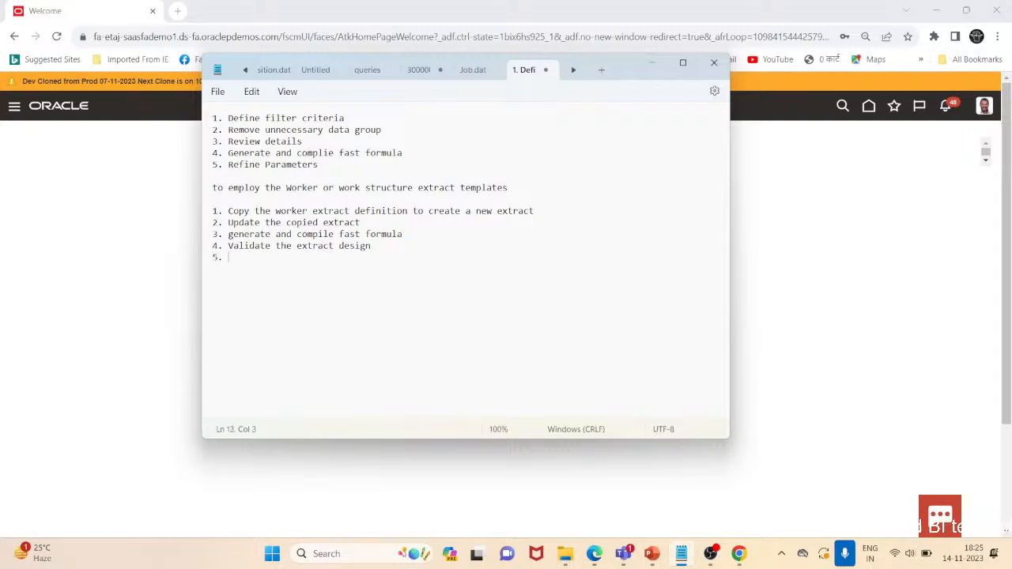
{"action": "key", "text": "Up"}
{"action": "type", "text": ". Refine"}
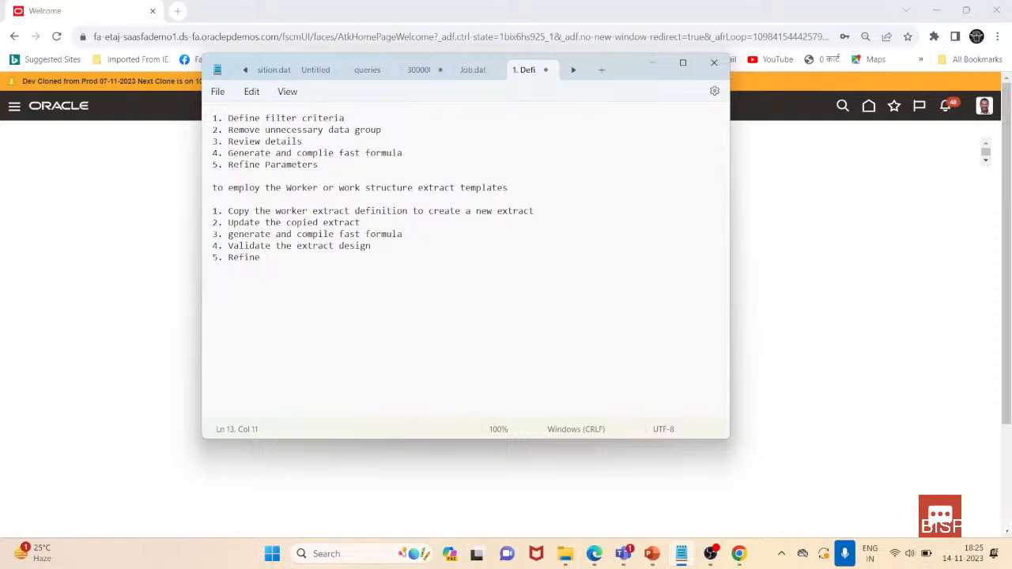
{"action": "type", "text": " tha"}
{"action": "key", "text": "BackSpace"}
{"action": "type", "text": "e Paratmet"}
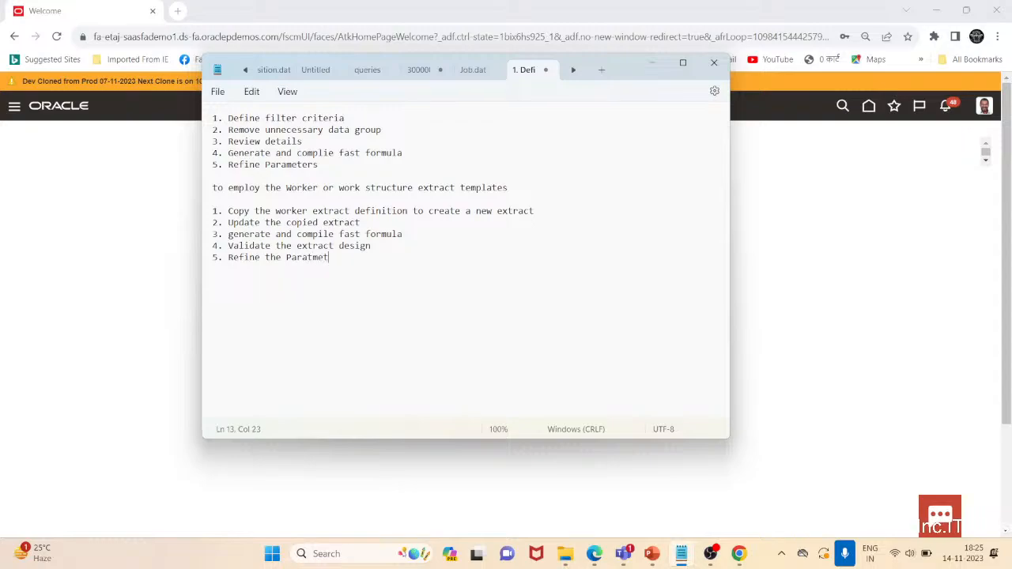
{"action": "type", "text": "ers"}
Highlight the five-step extract template list to review it
{"action": "left_click_drag", "start_coordinate": [359, 258], "coordinate": [190, 216]}
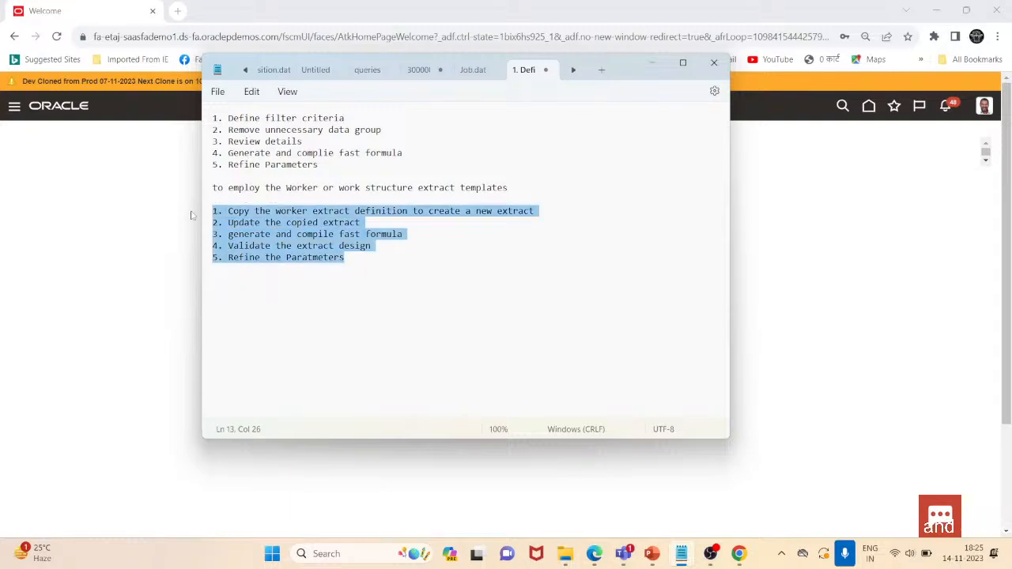
{"action": "left_click", "coordinate": [448, 237]}
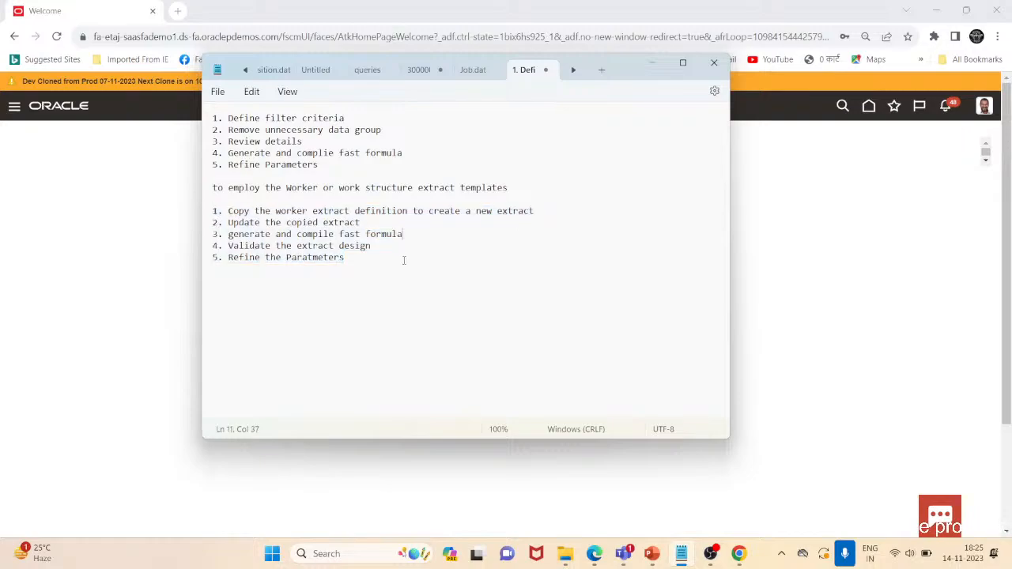
{"action": "left_click_drag", "start_coordinate": [345, 258], "coordinate": [197, 215]}
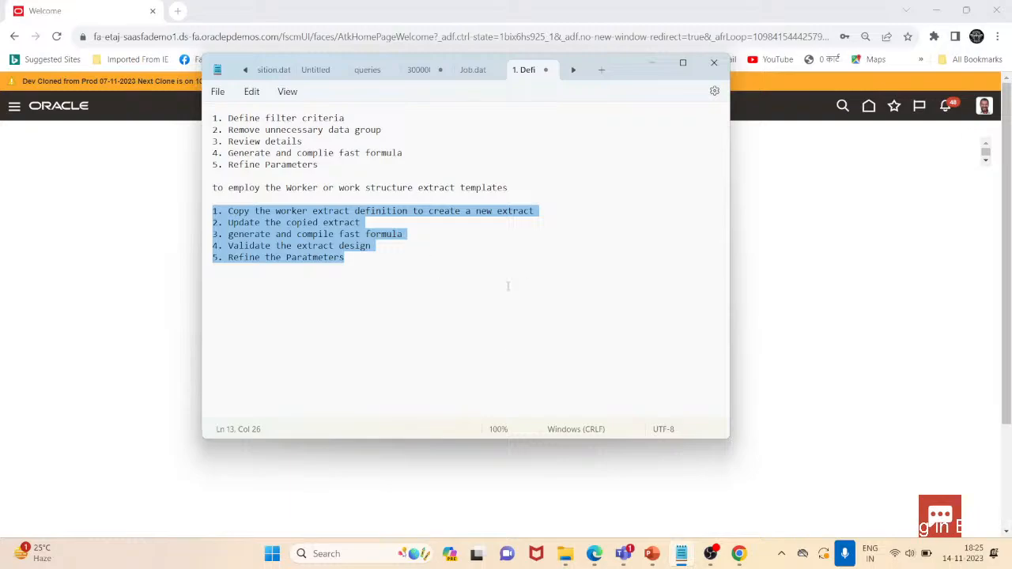
Switch to the PowerPoint agenda slide and highlight the "Define Extracts" item
{"action": "left_click", "coordinate": [653, 554]}
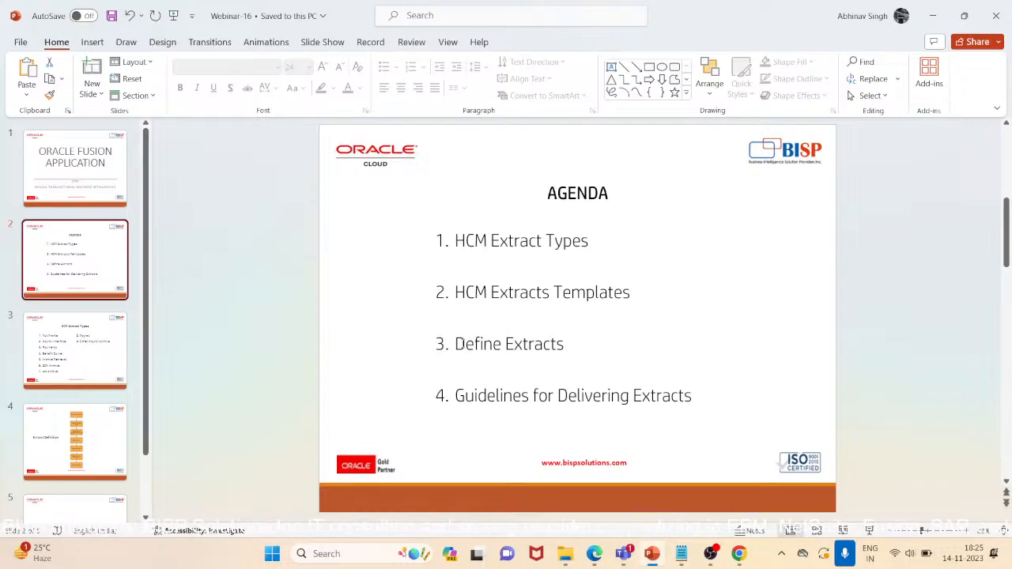
{"action": "left_click_drag", "start_coordinate": [457, 344], "coordinate": [545, 346]}
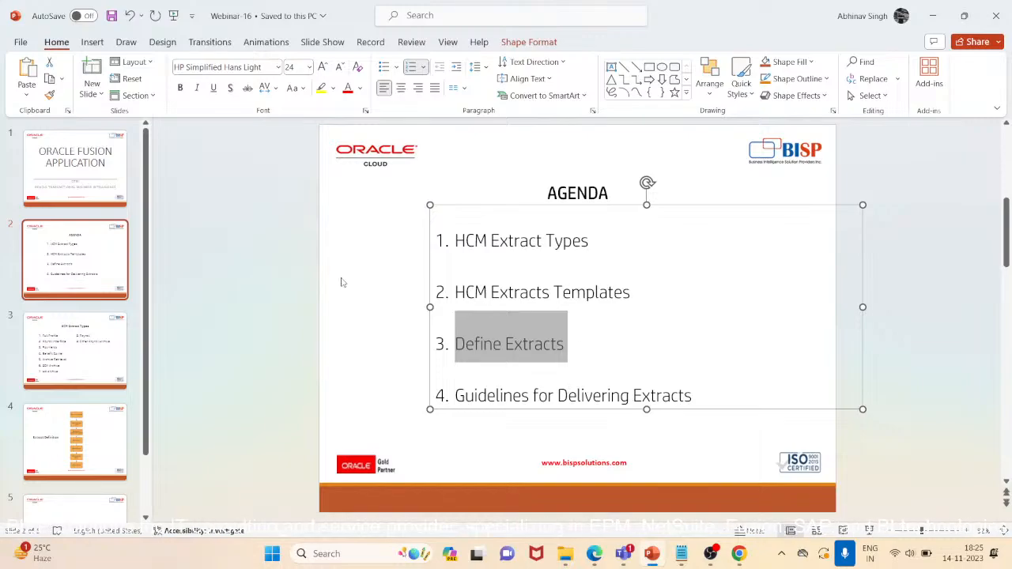
{"action": "left_click", "coordinate": [241, 319]}
Switch to the Oracle Fusion browser window and open Data Exchange under My Client Groups
{"action": "mouse_move", "coordinate": [738, 553]}
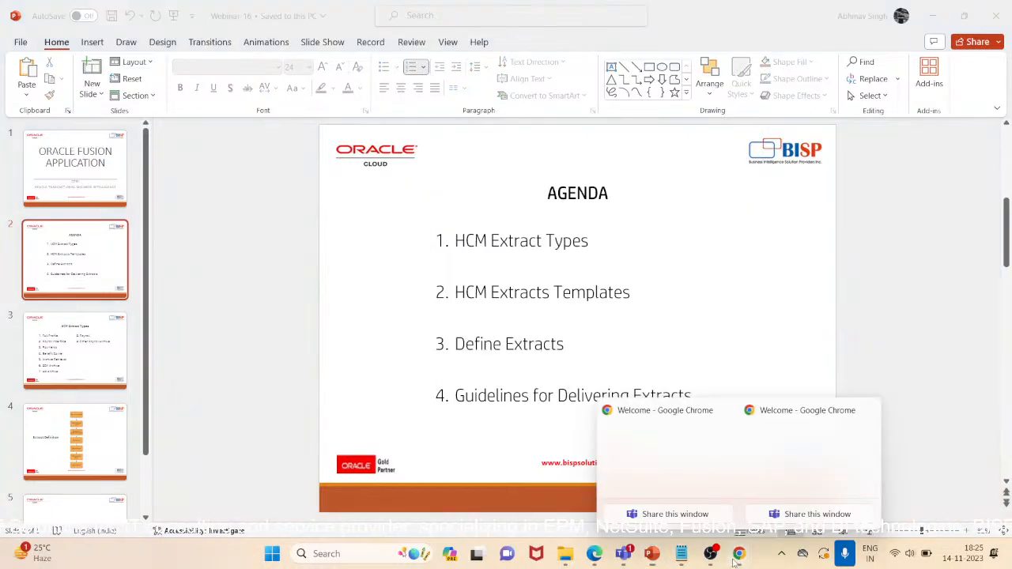
{"action": "left_click", "coordinate": [779, 475]}
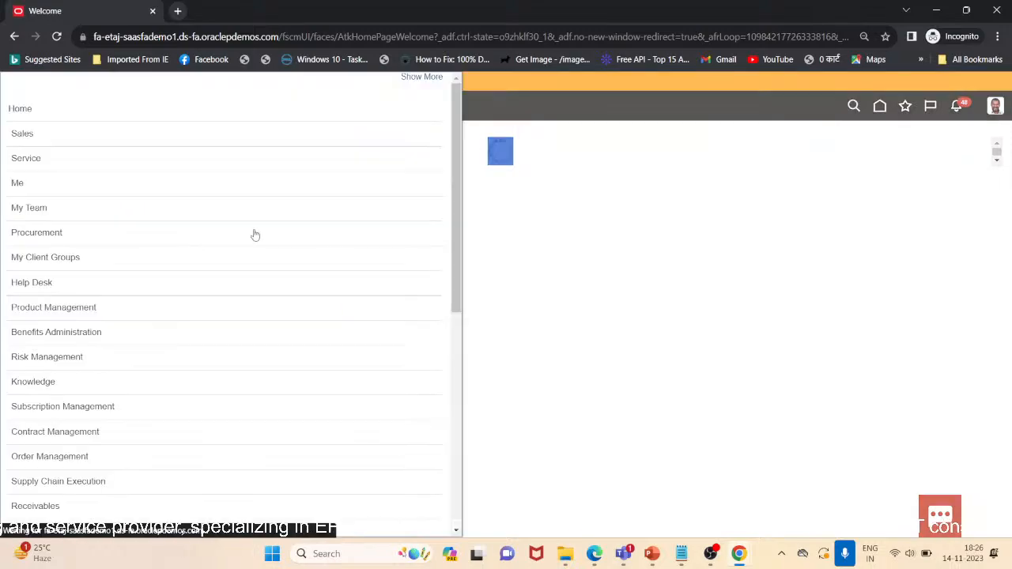
{"action": "scroll", "coordinate": [172, 382], "scroll_direction": "down", "scroll_amount": 5}
{"action": "scroll", "coordinate": [172, 382], "scroll_direction": "up", "scroll_amount": 5}
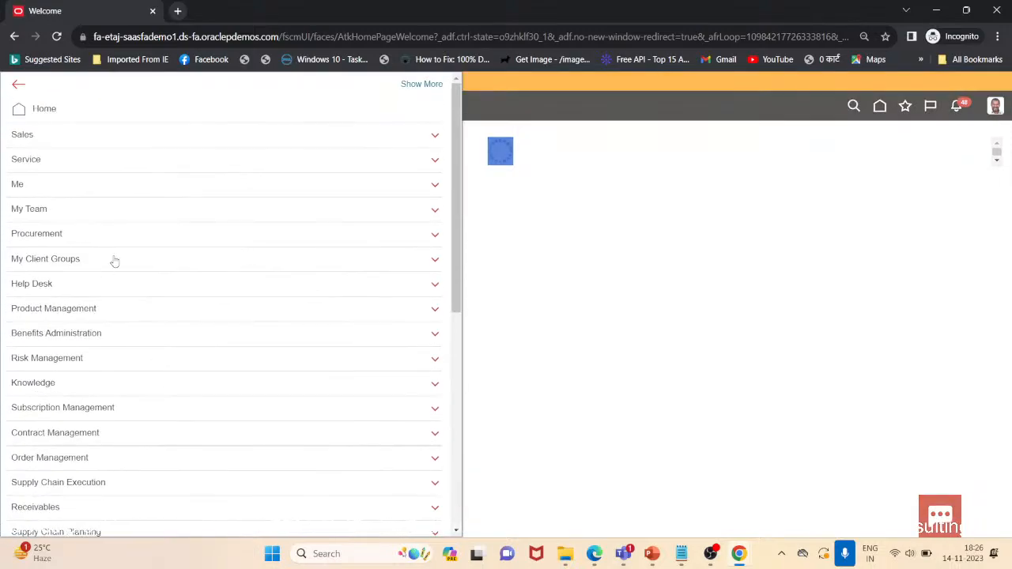
{"action": "left_click", "coordinate": [113, 260]}
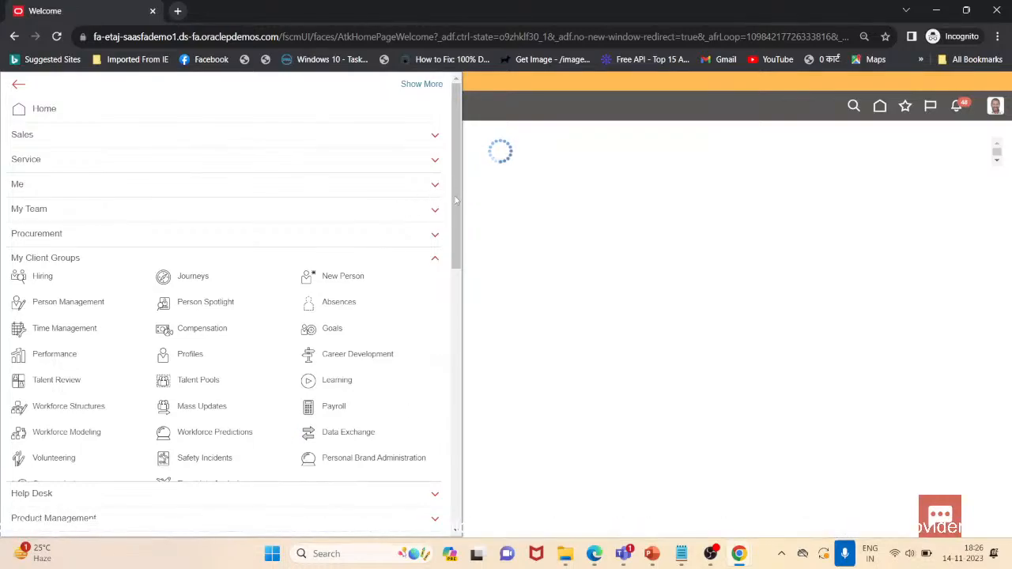
{"action": "scroll", "coordinate": [455, 201], "scroll_direction": "down", "scroll_amount": 1}
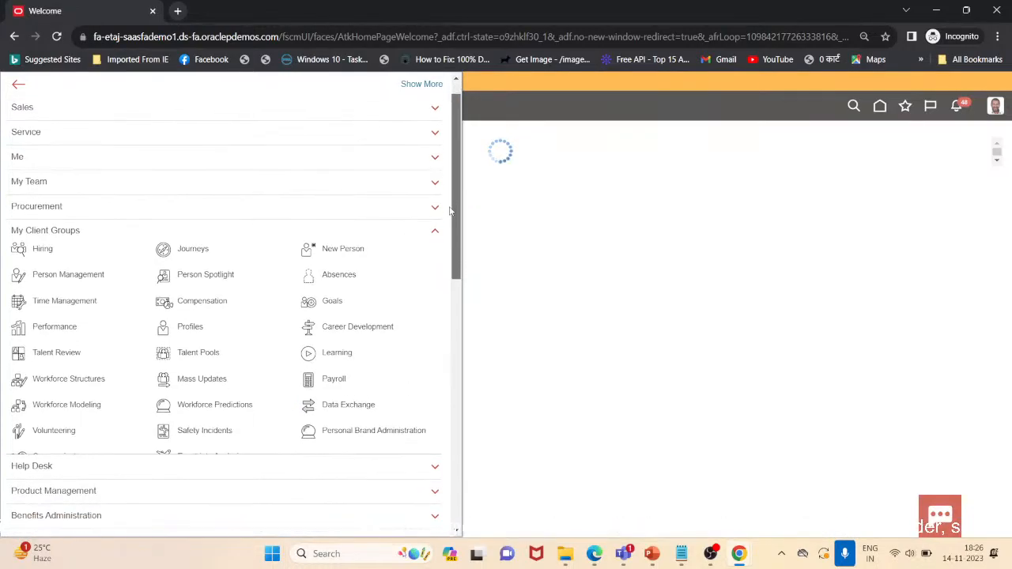
{"action": "left_click", "coordinate": [46, 248]}
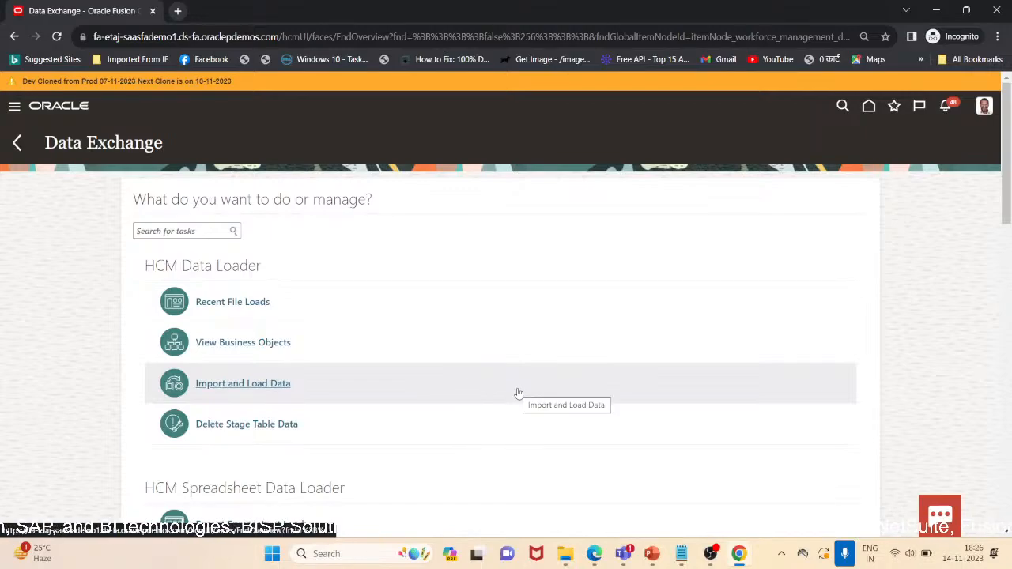
Open Extract Definitions from the HCM Extracts section
{"action": "scroll", "coordinate": [518, 393], "scroll_direction": "down", "scroll_amount": 3}
{"action": "scroll", "coordinate": [518, 394], "scroll_direction": "down", "scroll_amount": 3}
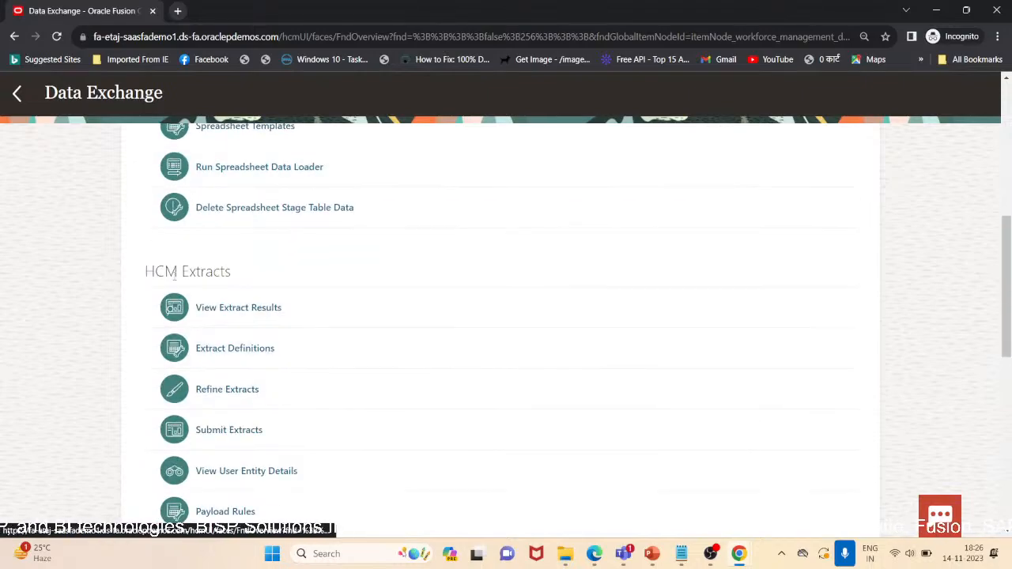
{"action": "left_click_drag", "start_coordinate": [140, 278], "coordinate": [262, 276]}
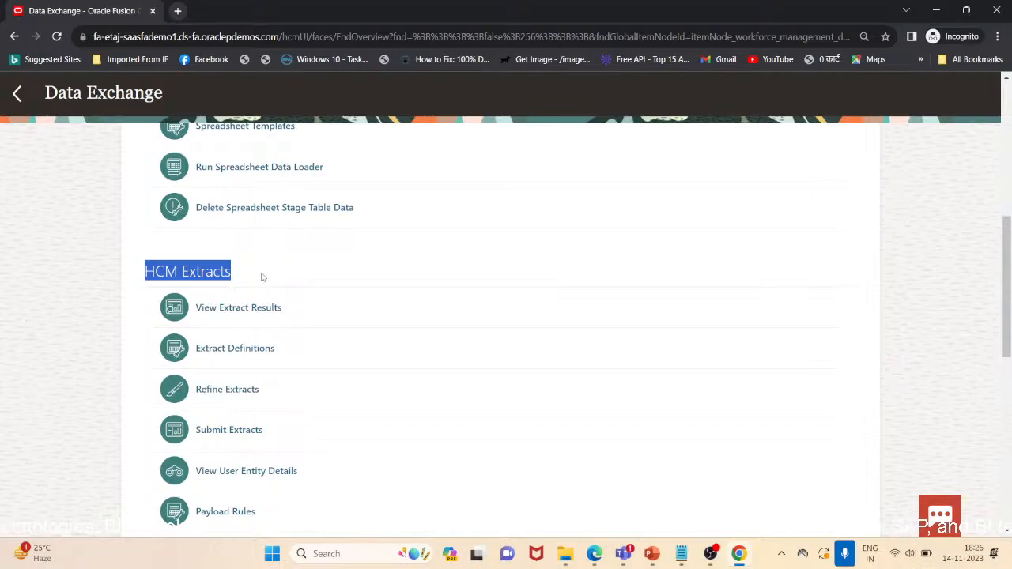
{"action": "left_click", "coordinate": [243, 352]}
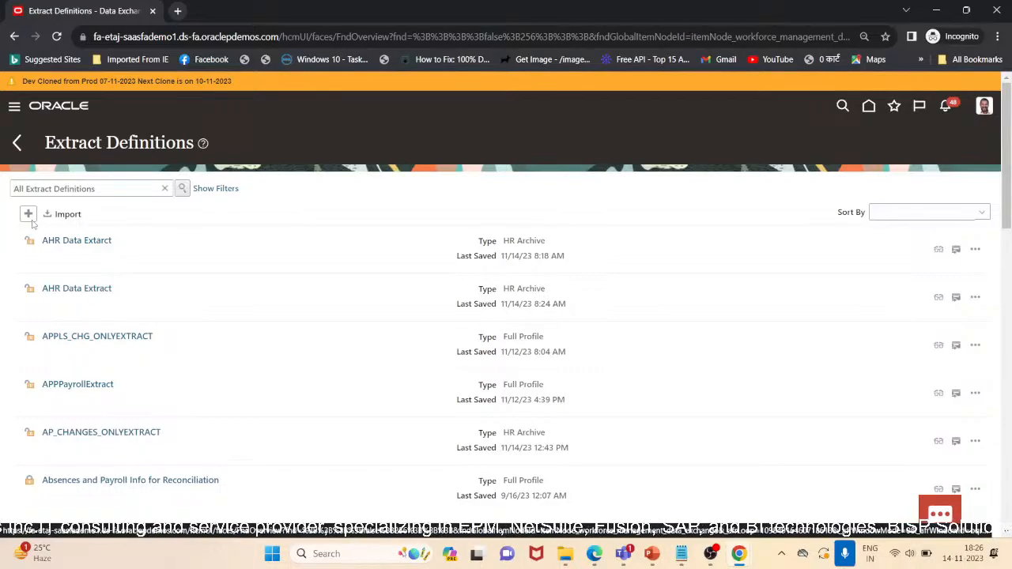
Create a new HR Archive extract definition named "A_Person detail Extract"
{"action": "left_click", "coordinate": [28, 213]}
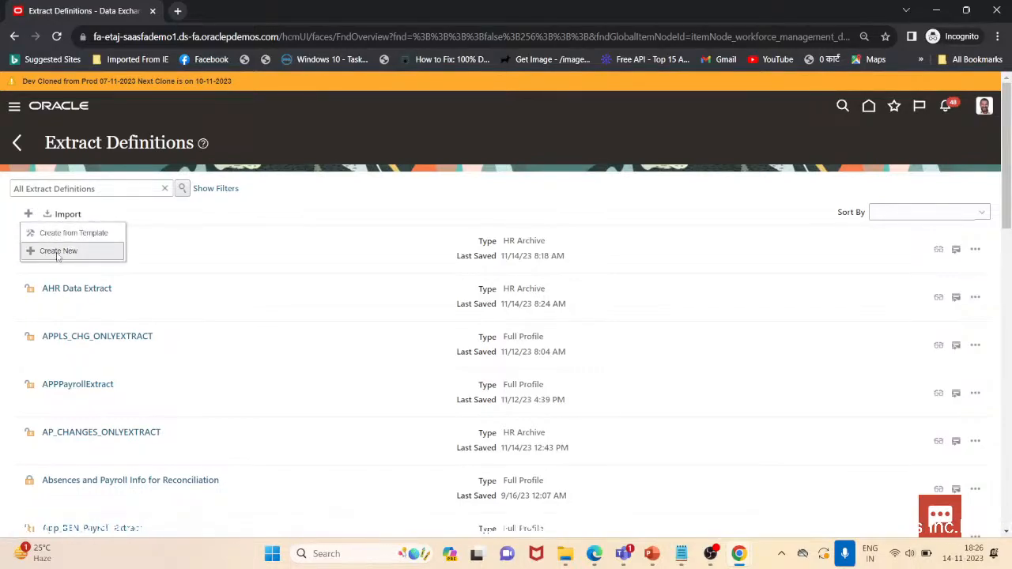
{"action": "left_click", "coordinate": [57, 251]}
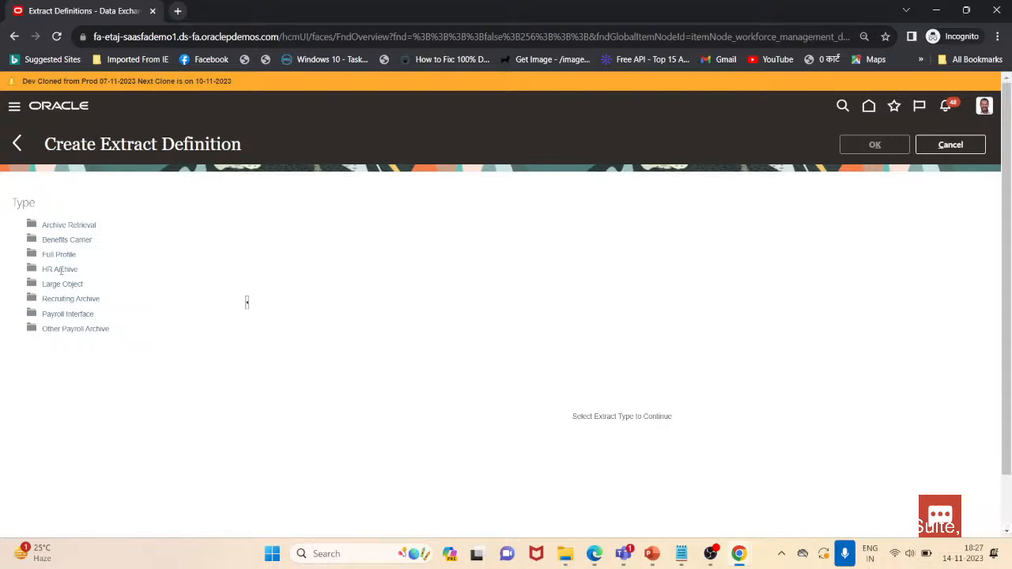
{"action": "left_click", "coordinate": [61, 270]}
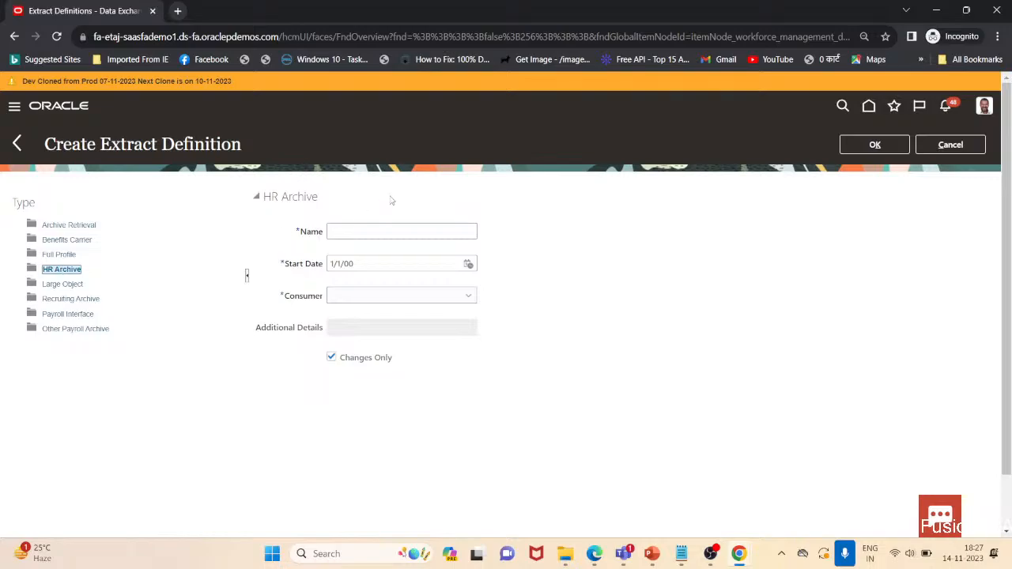
{"action": "left_click", "coordinate": [376, 231]}
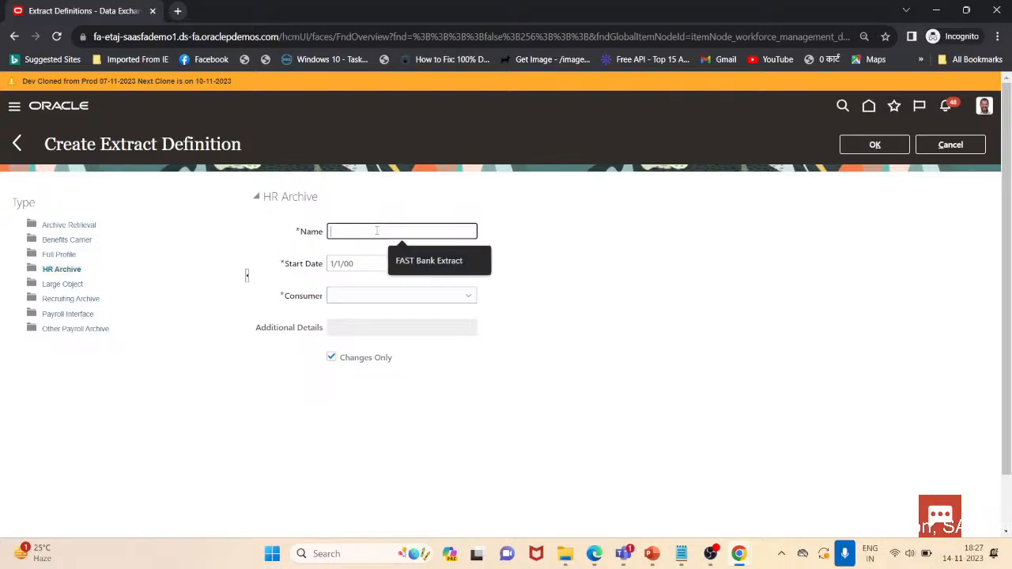
{"action": "type", "text": "A Person detail Extract"}
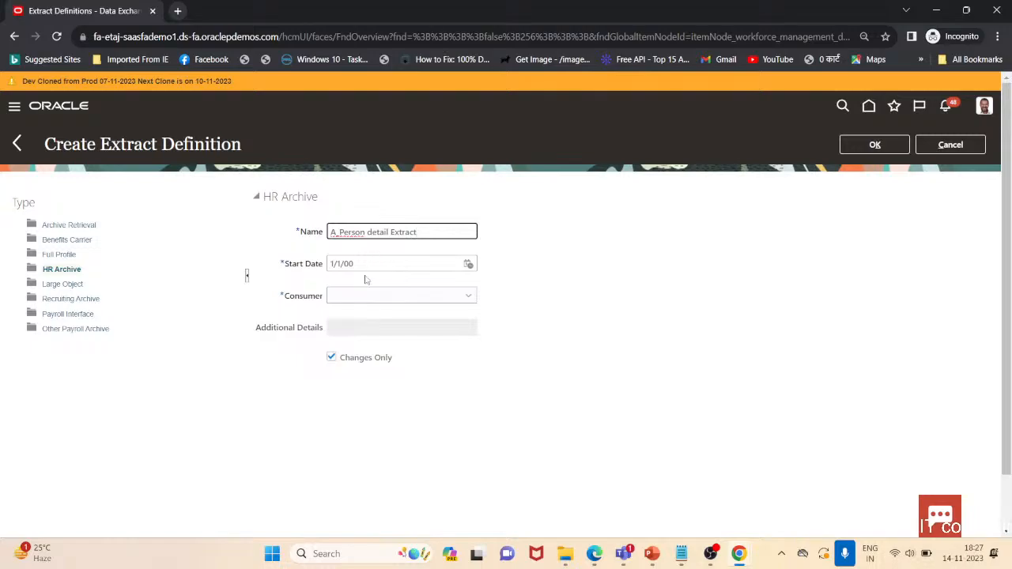
Set the consumer to Report, turn off Changes Only, and confirm the new definition
{"action": "left_click", "coordinate": [387, 296]}
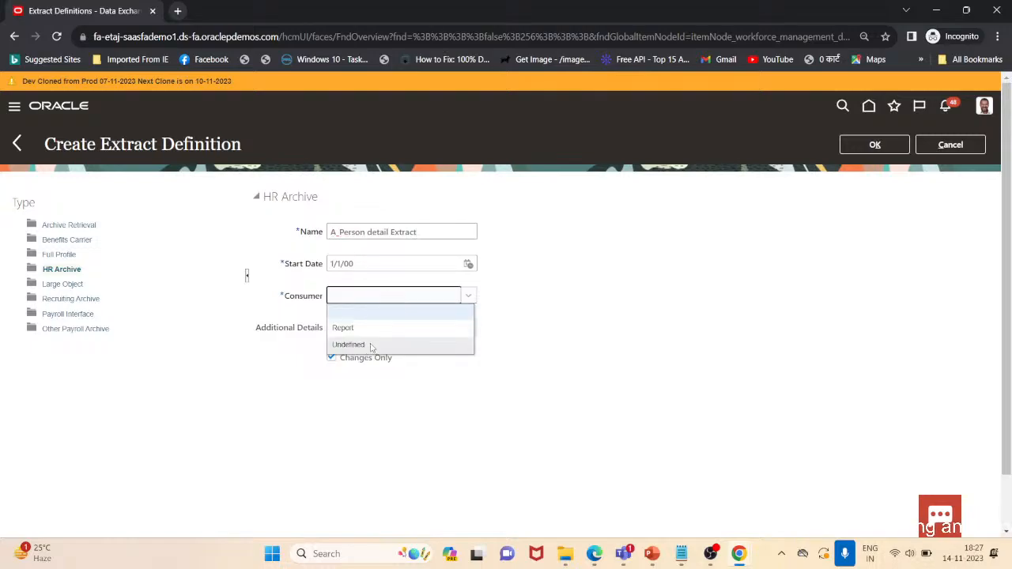
{"action": "left_click", "coordinate": [377, 332]}
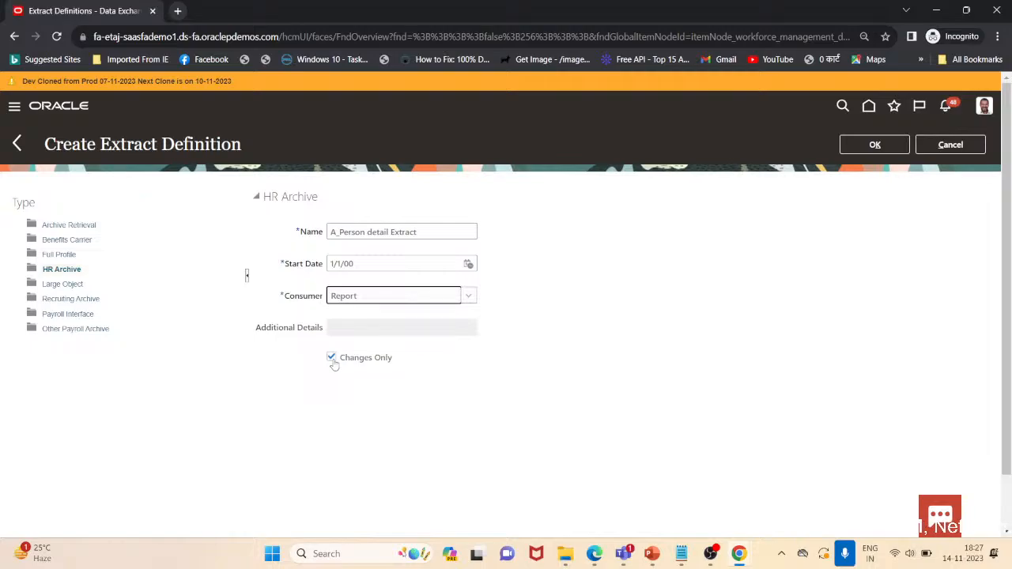
{"action": "left_click", "coordinate": [333, 360]}
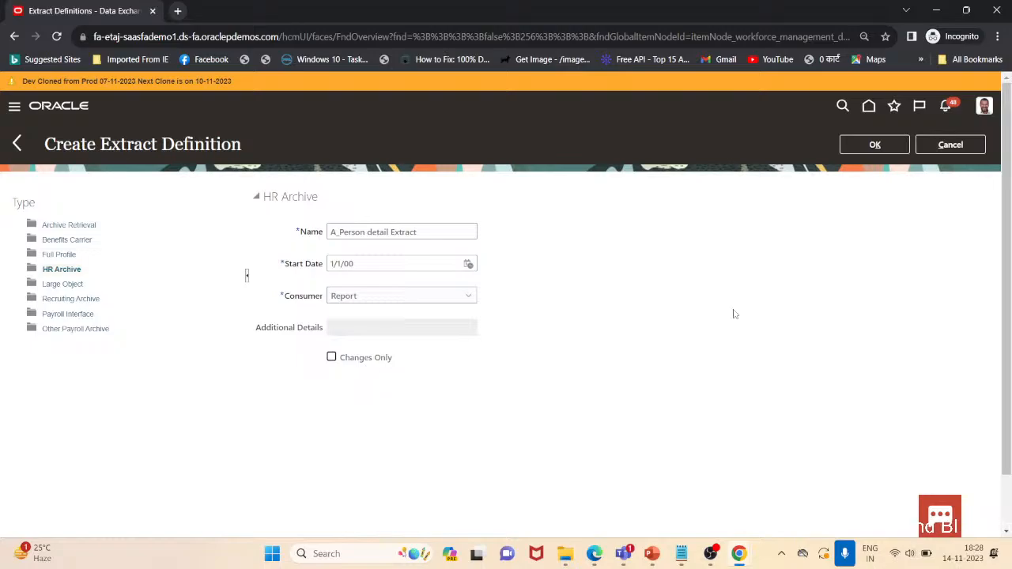
{"action": "left_click", "coordinate": [862, 156]}
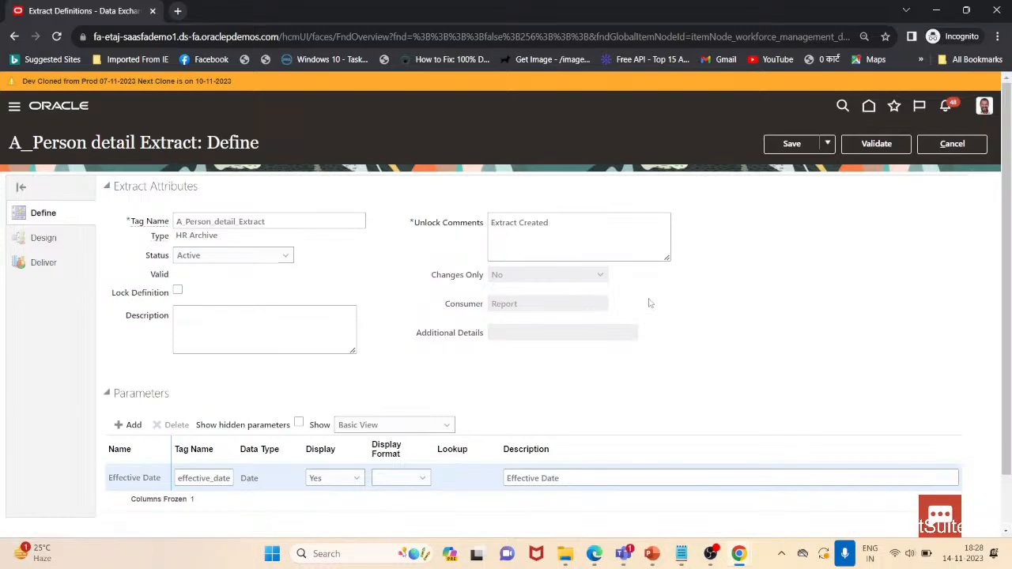
Name the root data group Employee on the extract's Design page
{"action": "scroll", "coordinate": [741, 315], "scroll_direction": "down", "scroll_amount": 2}
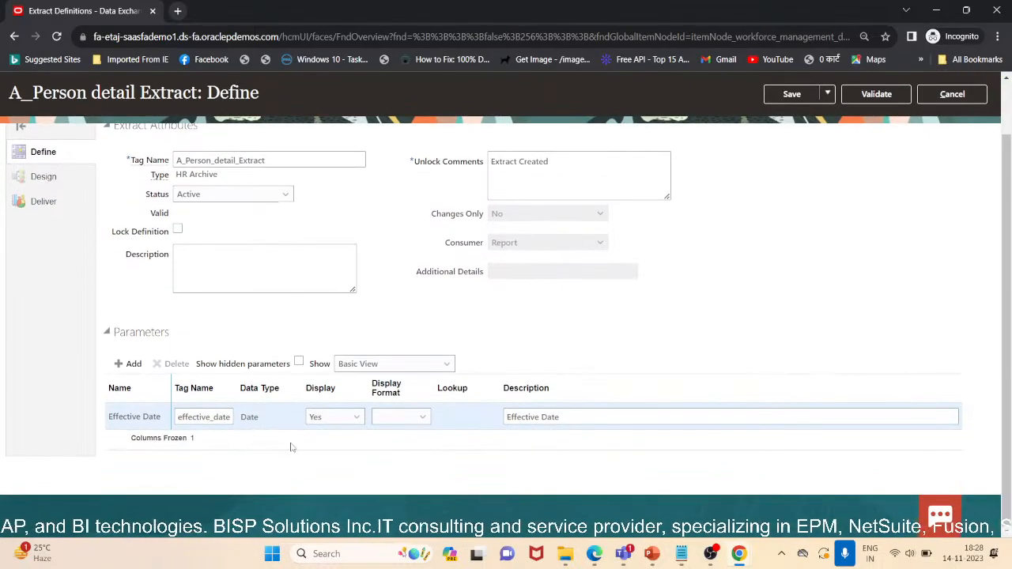
{"action": "scroll", "coordinate": [293, 389], "scroll_direction": "up", "scroll_amount": 2}
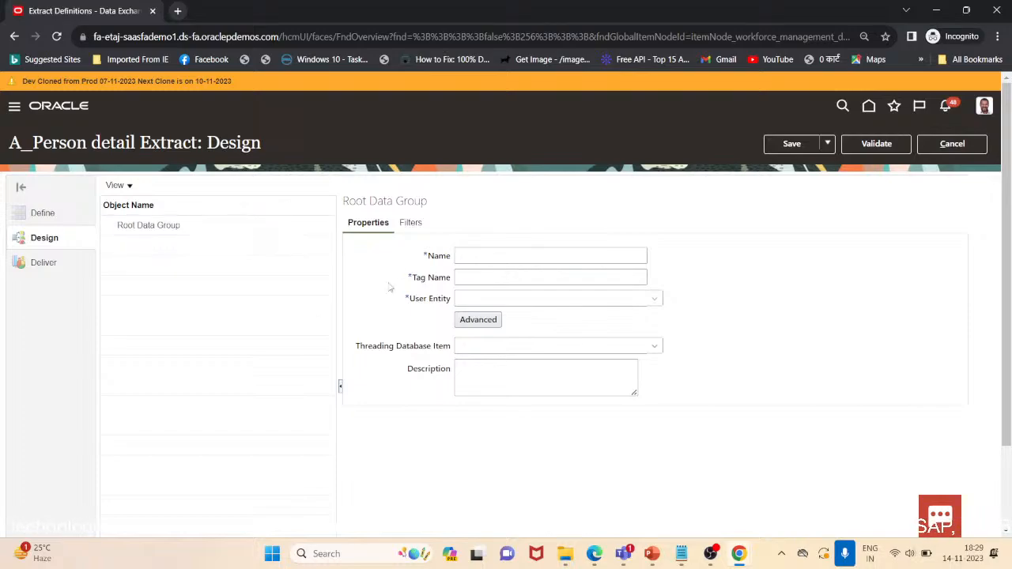
{"action": "left_click", "coordinate": [493, 258]}
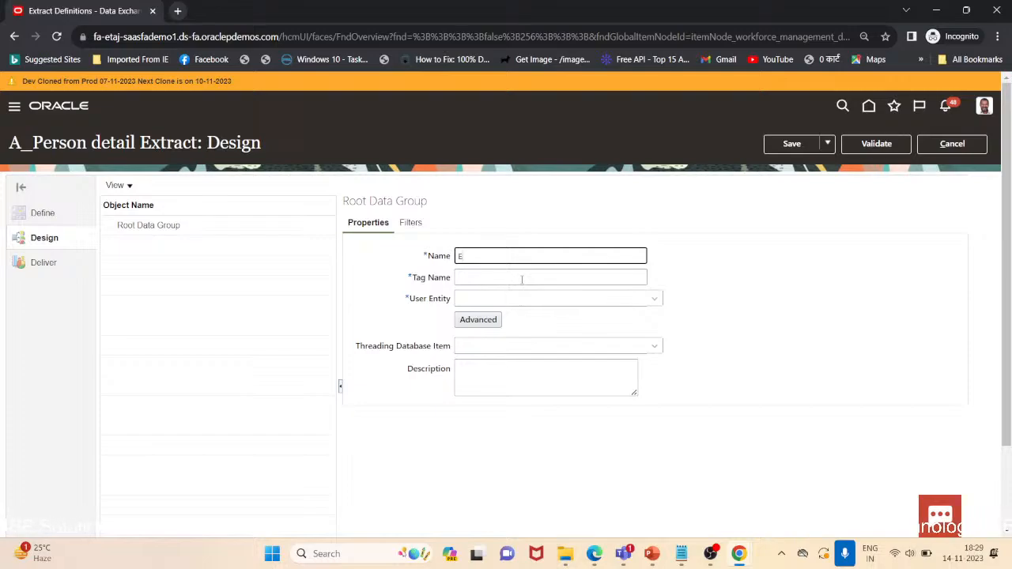
{"action": "type", "text": "Employee"}
{"action": "left_click", "coordinate": [522, 279]}
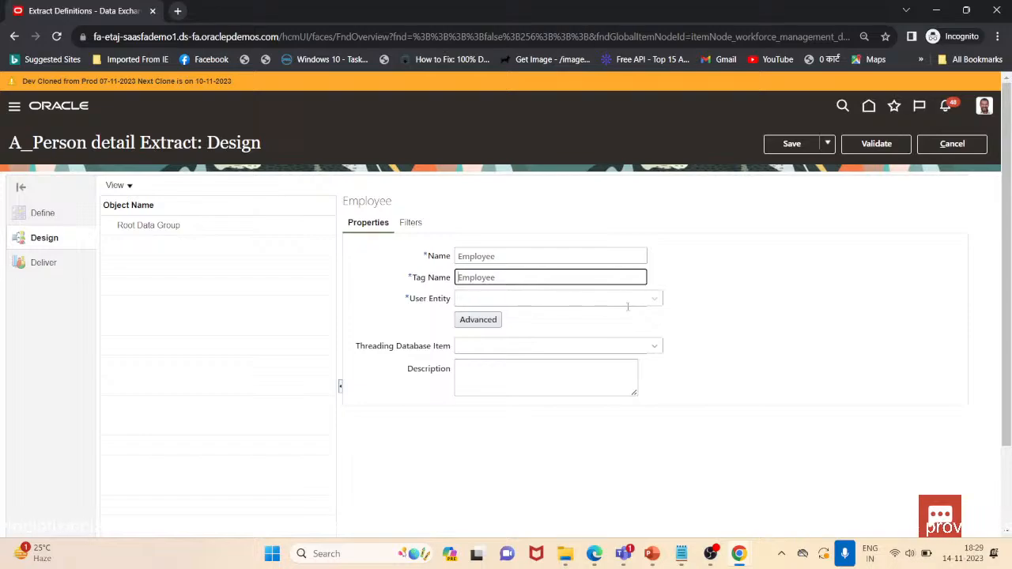
Search for and select the user entity PER_EXT_SEC_PERSON_UE for the Employee data group
{"action": "left_click", "coordinate": [656, 299]}
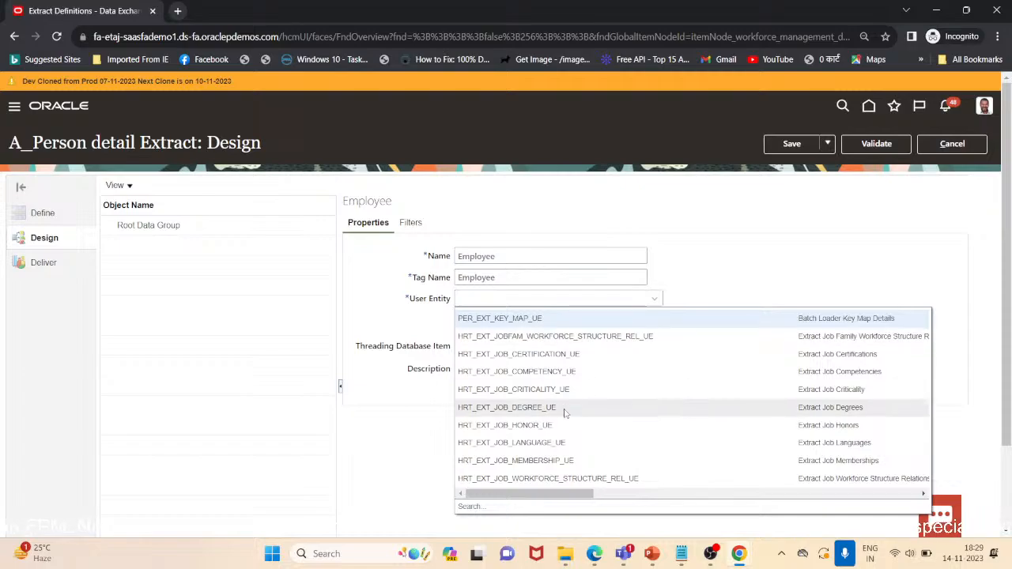
{"action": "left_click", "coordinate": [469, 507]}
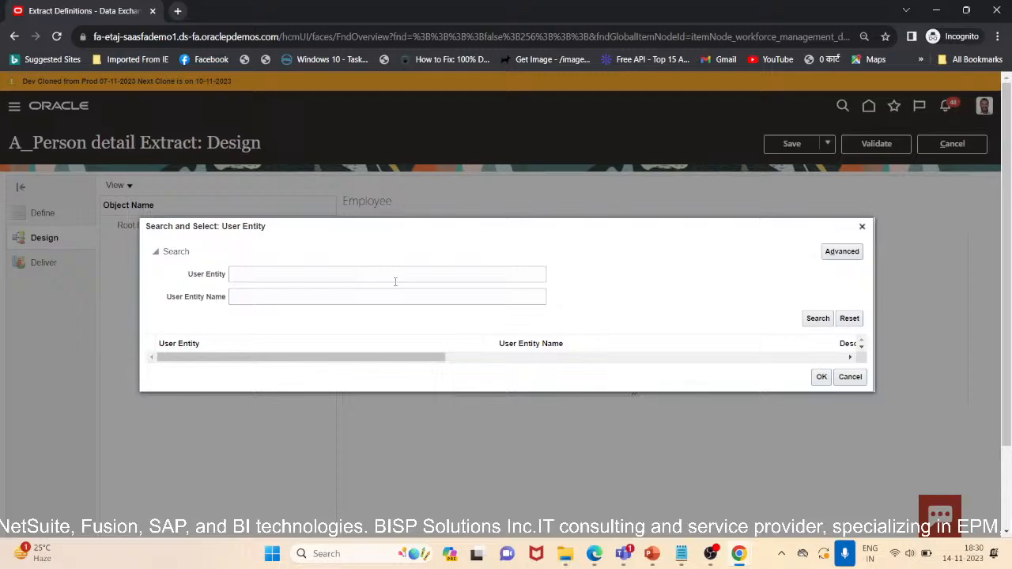
{"action": "left_click", "coordinate": [364, 274]}
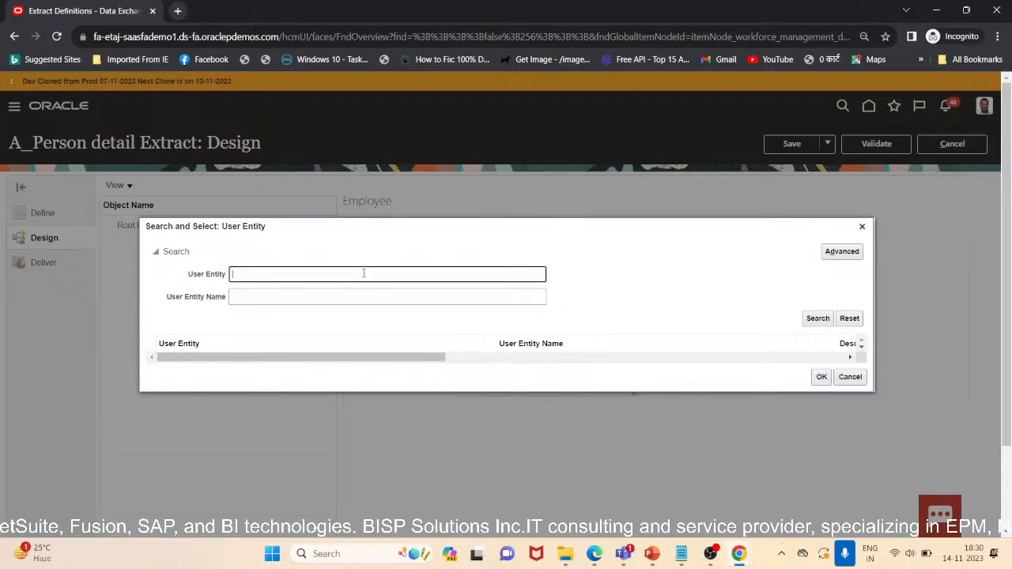
{"action": "type", "text": "P"}
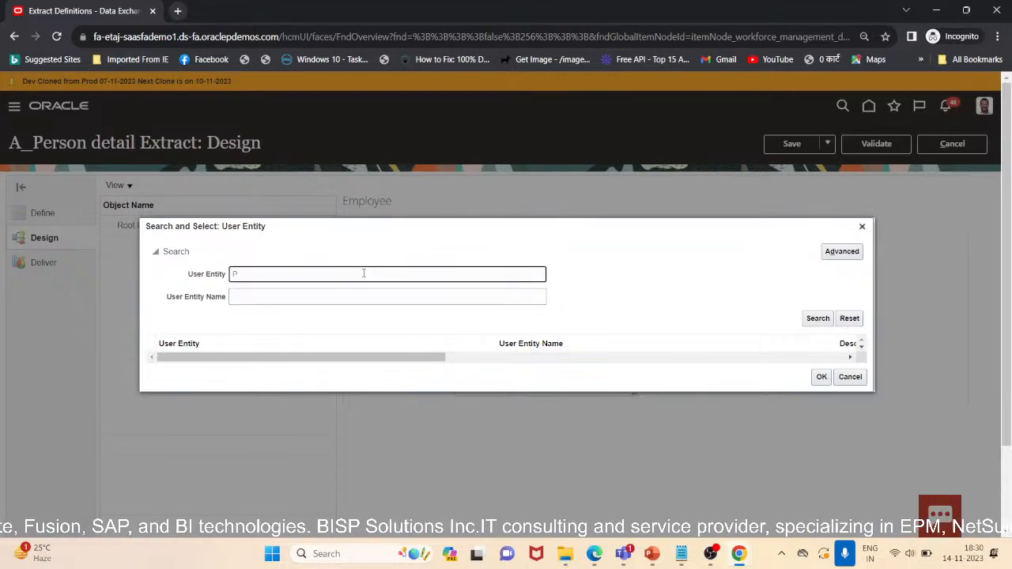
{"action": "type", "text": "ER"}
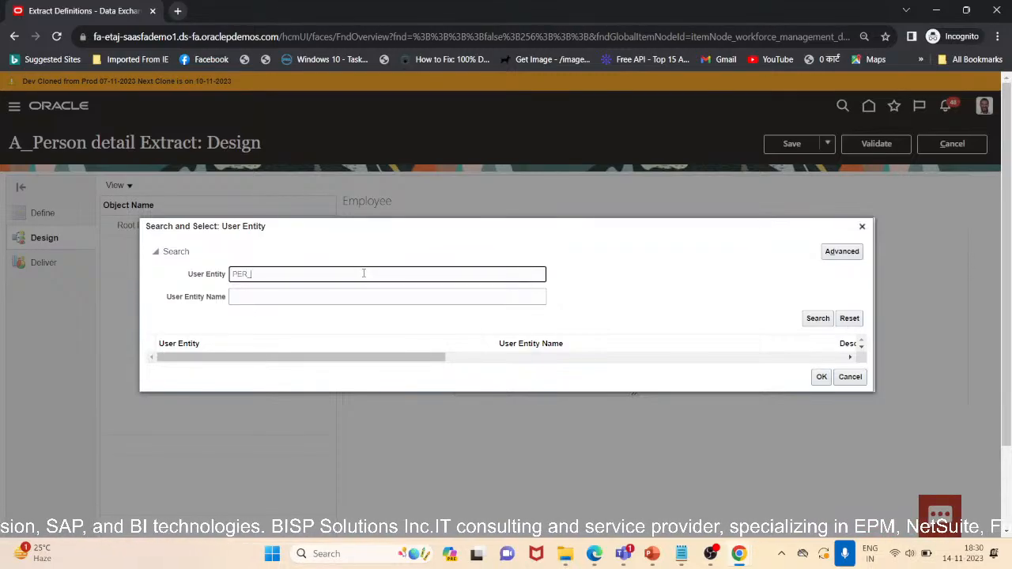
{"action": "type", "text": "_"}
{"action": "key", "text": "Tab"}
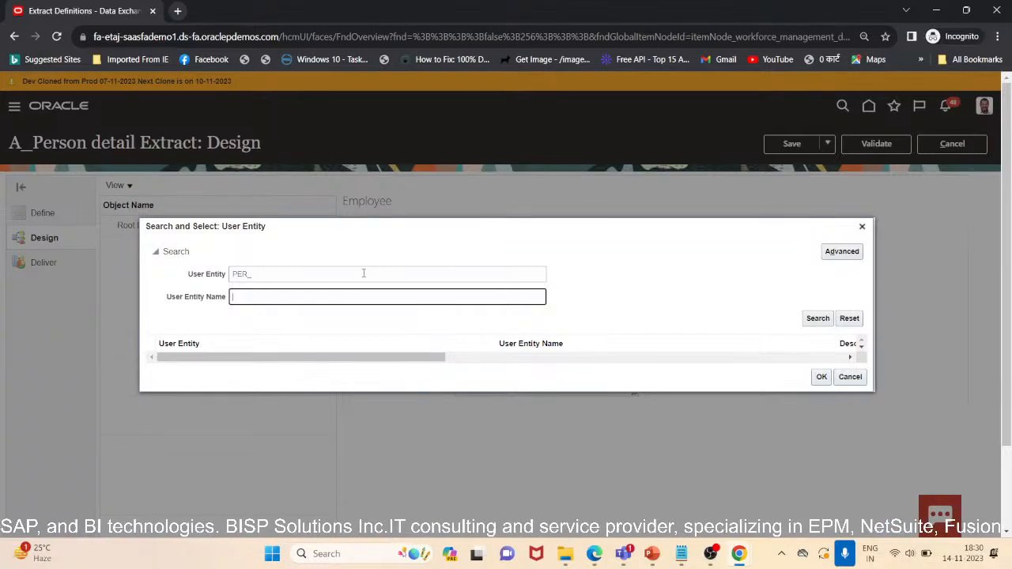
{"action": "left_click", "coordinate": [363, 274]}
{"action": "type", "text": "EX"}
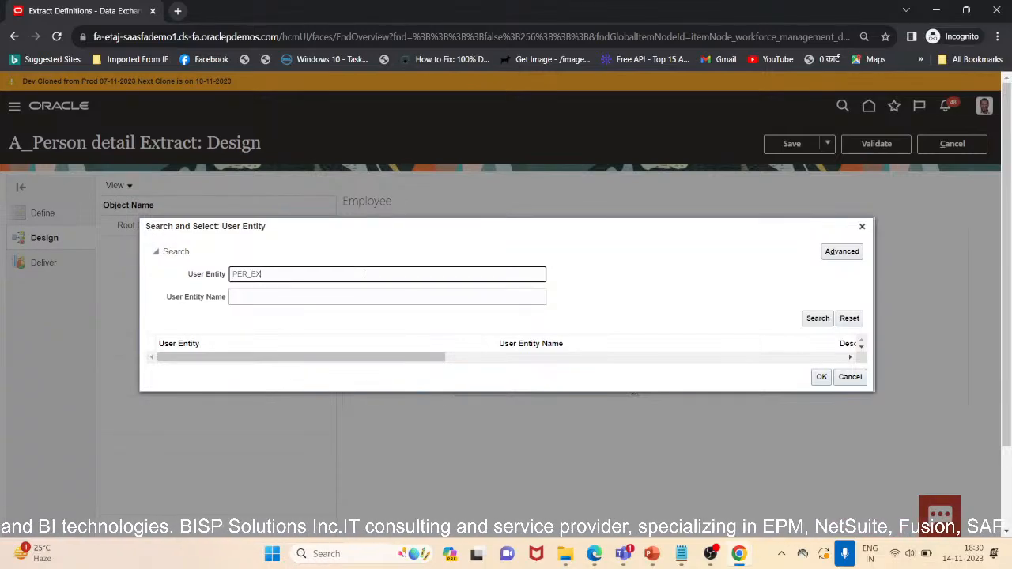
{"action": "type", "text": "T_"}
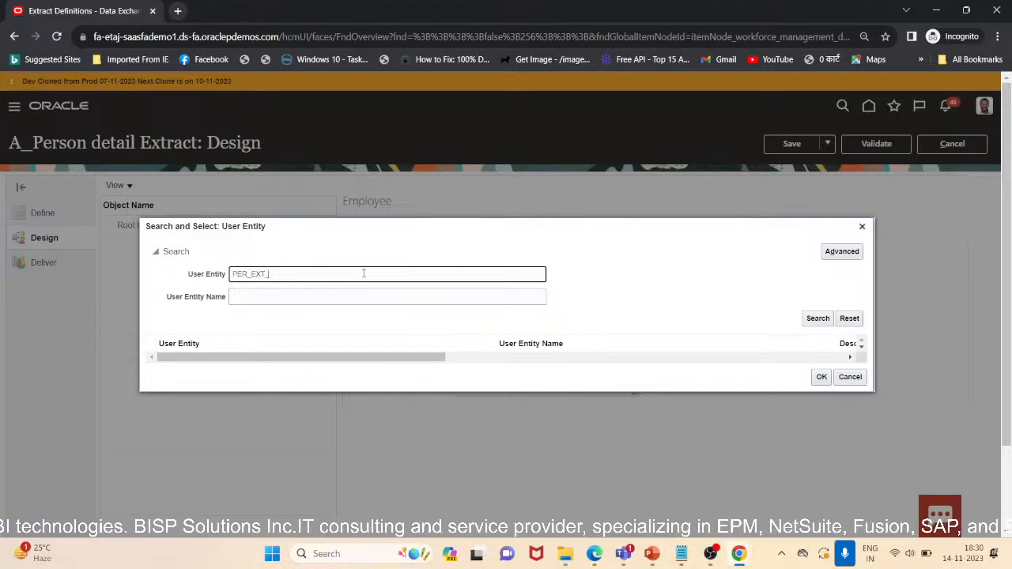
{"action": "type", "text": "SEC"}
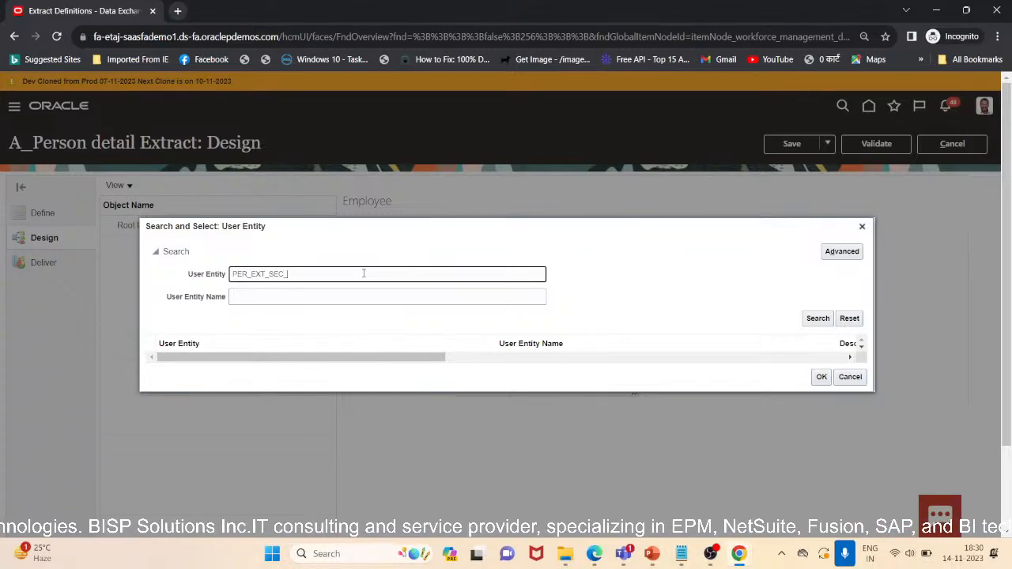
{"action": "type", "text": "_PERSON"}
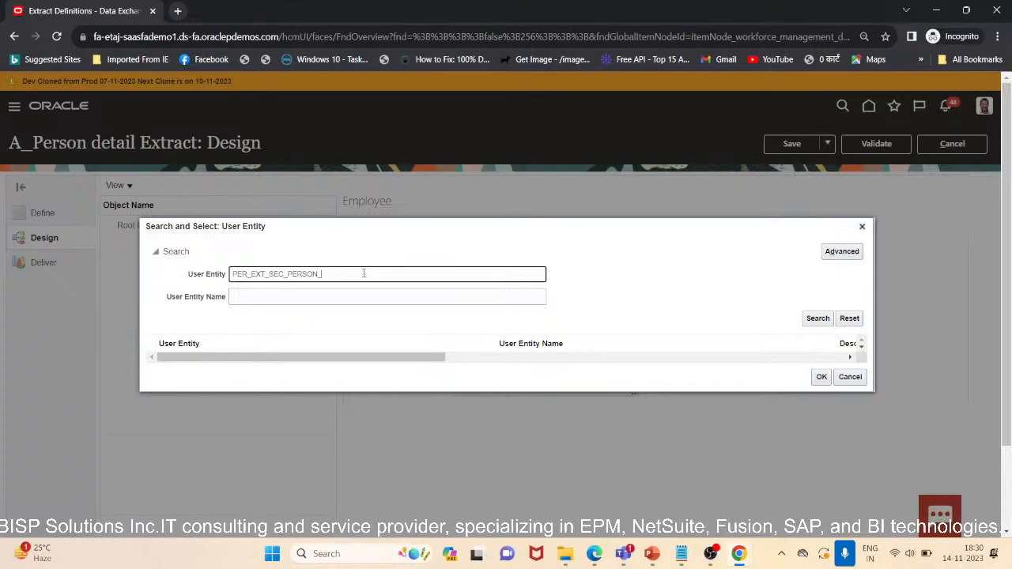
{"action": "type", "text": "_UE"}
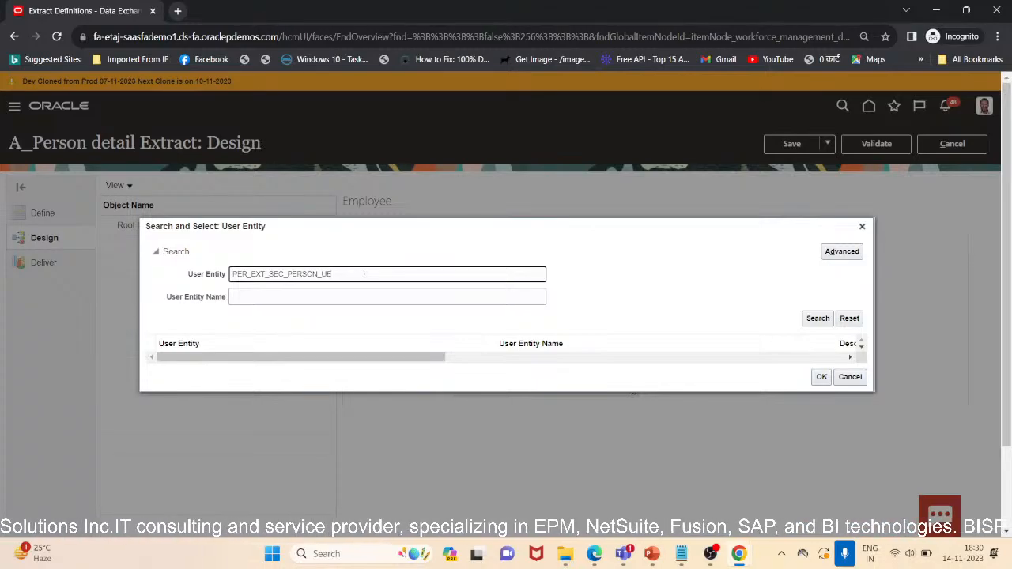
{"action": "left_click", "coordinate": [817, 318]}
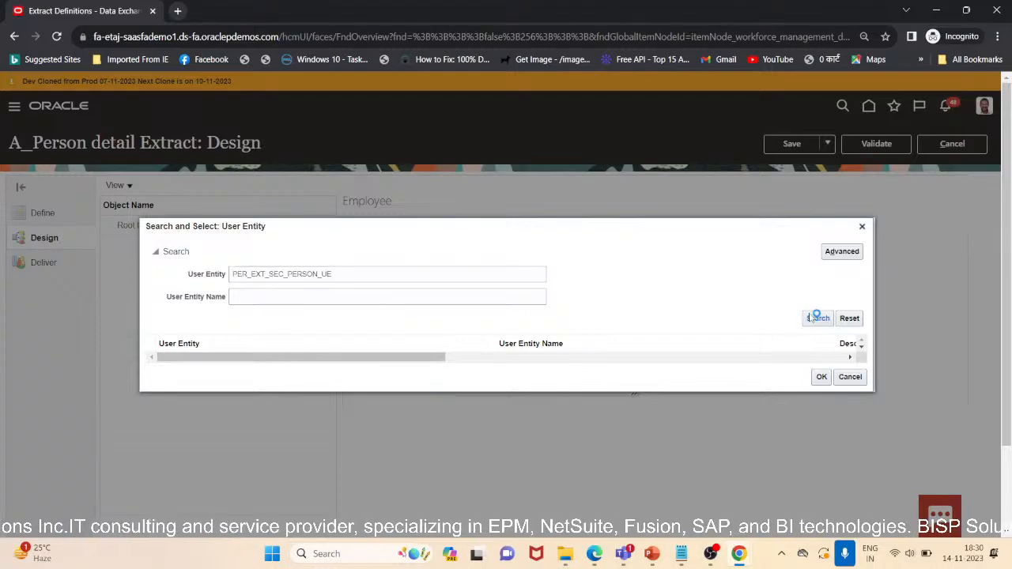
{"action": "left_click", "coordinate": [324, 355]}
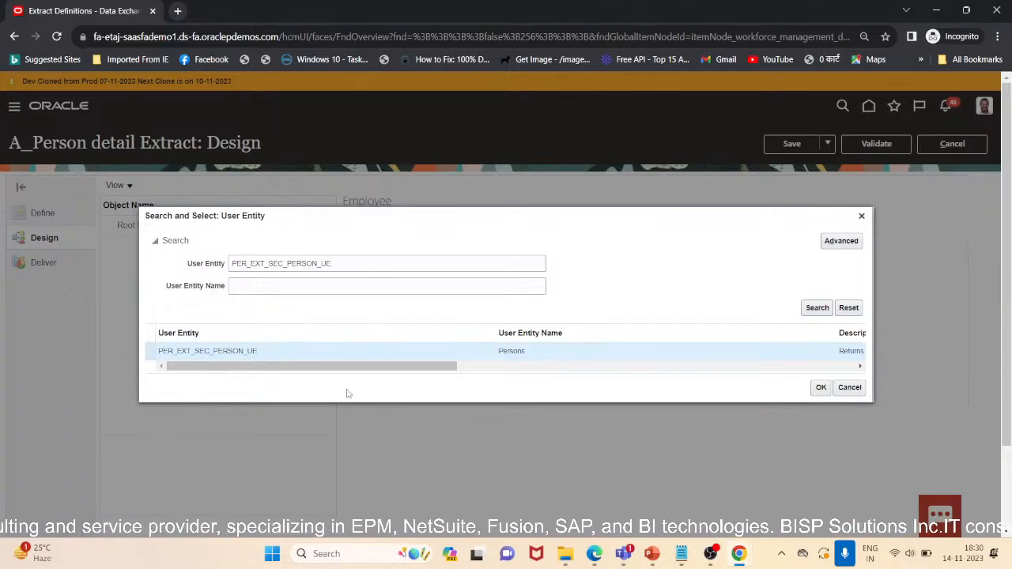
{"action": "left_click", "coordinate": [820, 387]}
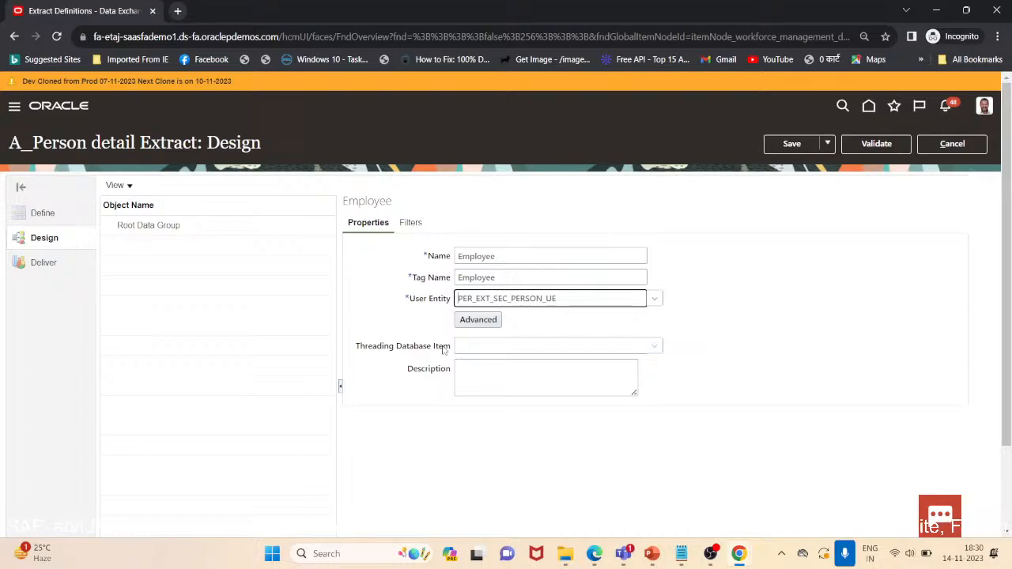
Save and close the extract definition's design
{"action": "left_click", "coordinate": [664, 355]}
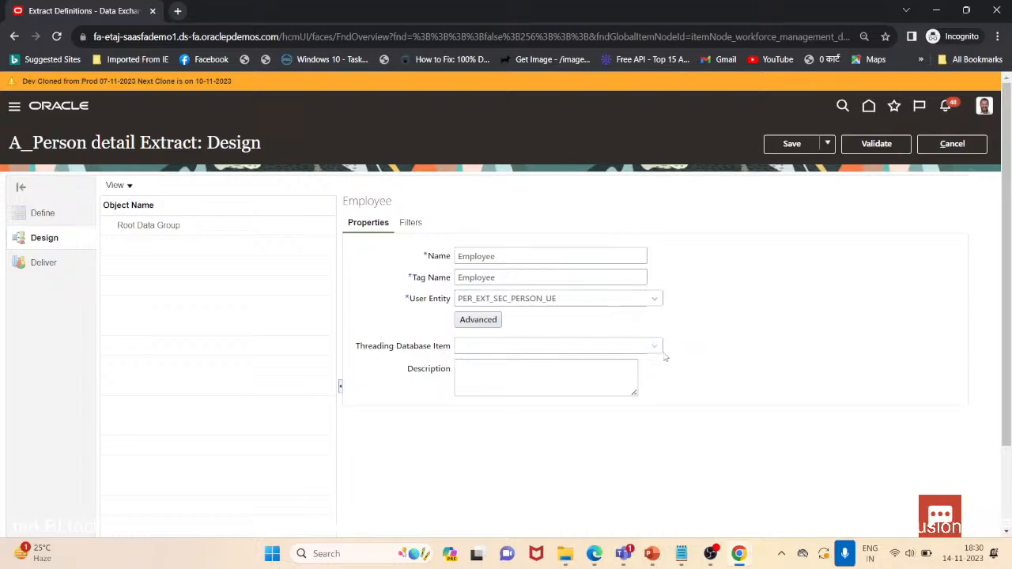
{"action": "left_click", "coordinate": [655, 349]}
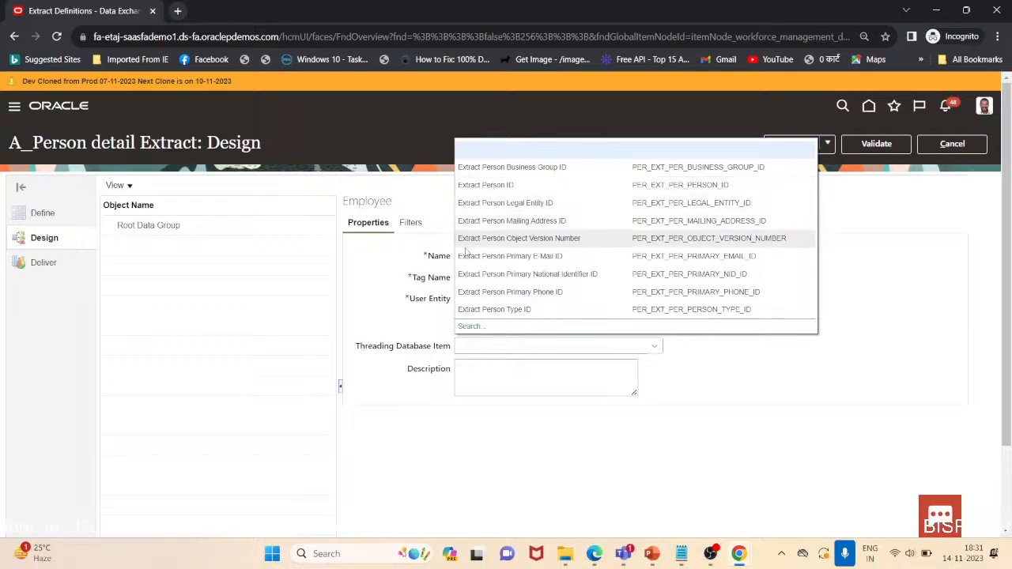
{"action": "left_click", "coordinate": [430, 325]}
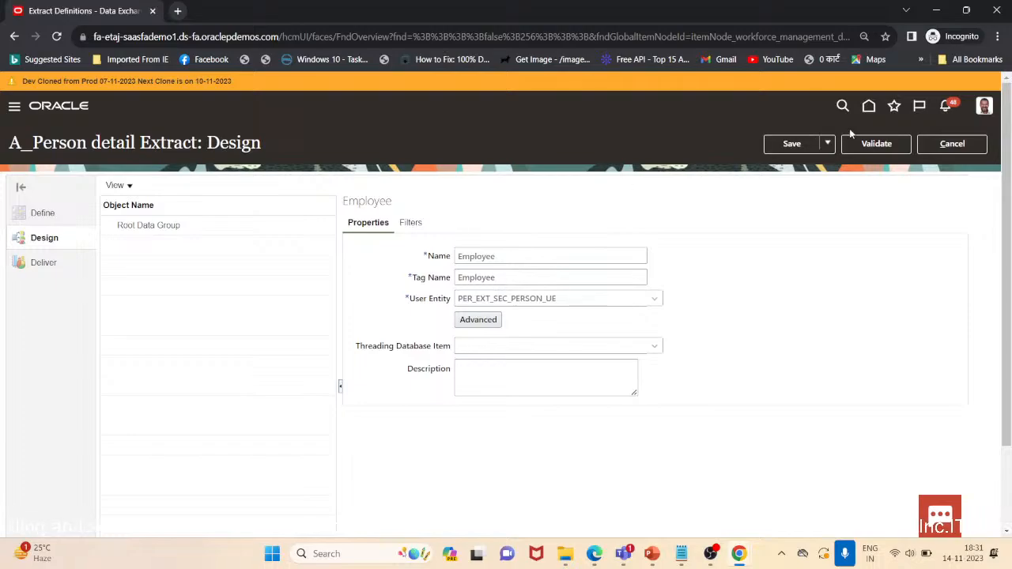
{"action": "left_click", "coordinate": [828, 144]}
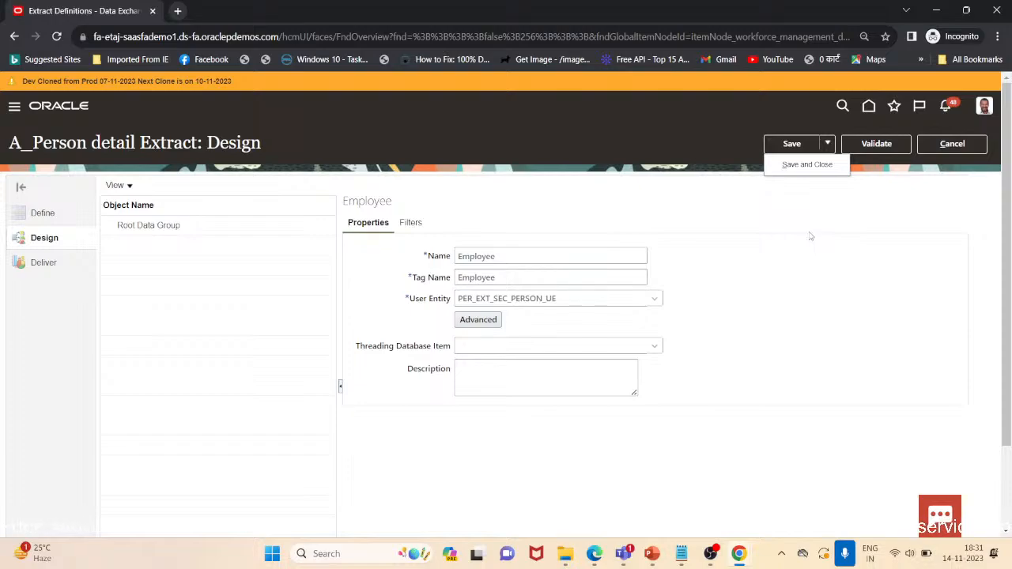
{"action": "left_click", "coordinate": [788, 171]}
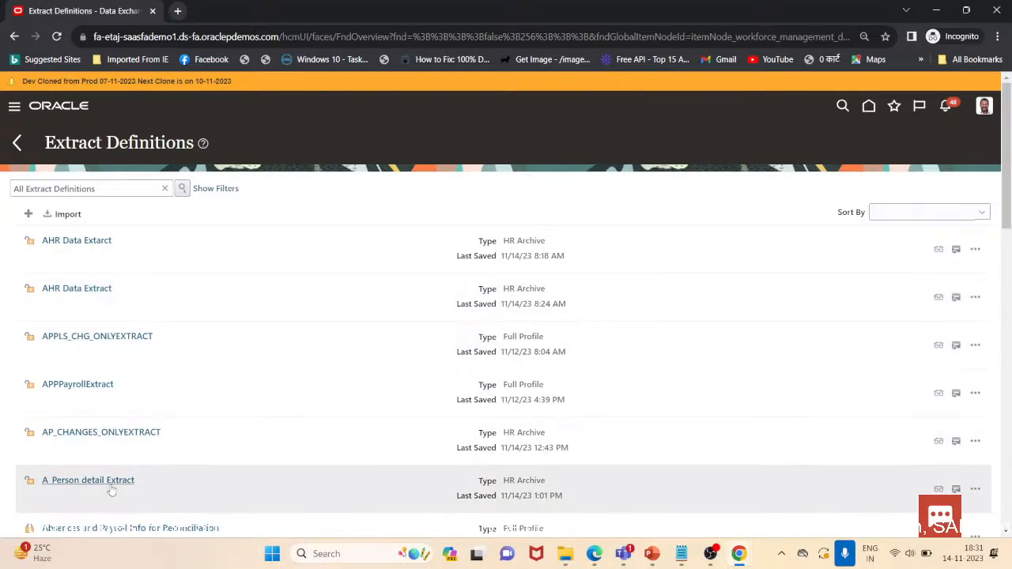
Open the A_Person detail Extract definition in Advanced Edit
{"action": "left_click_drag", "start_coordinate": [1008, 165], "coordinate": [1009, 213]}
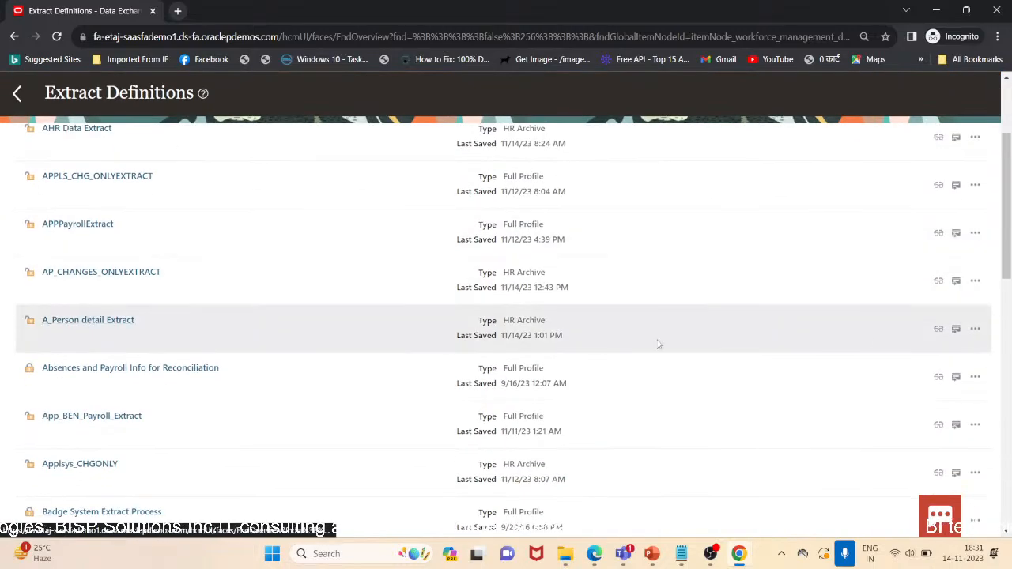
{"action": "left_click", "coordinate": [975, 330]}
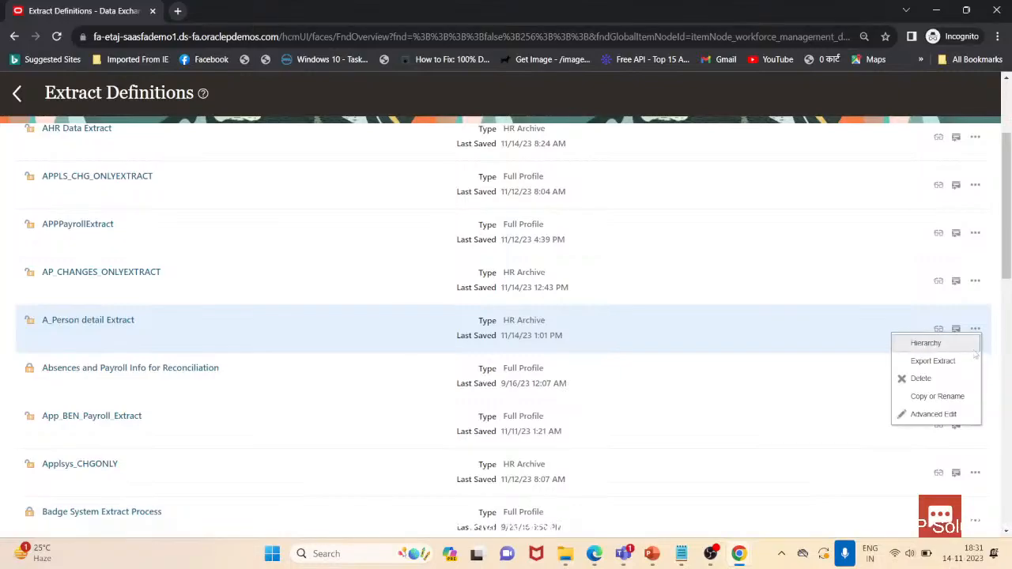
{"action": "left_click", "coordinate": [934, 414]}
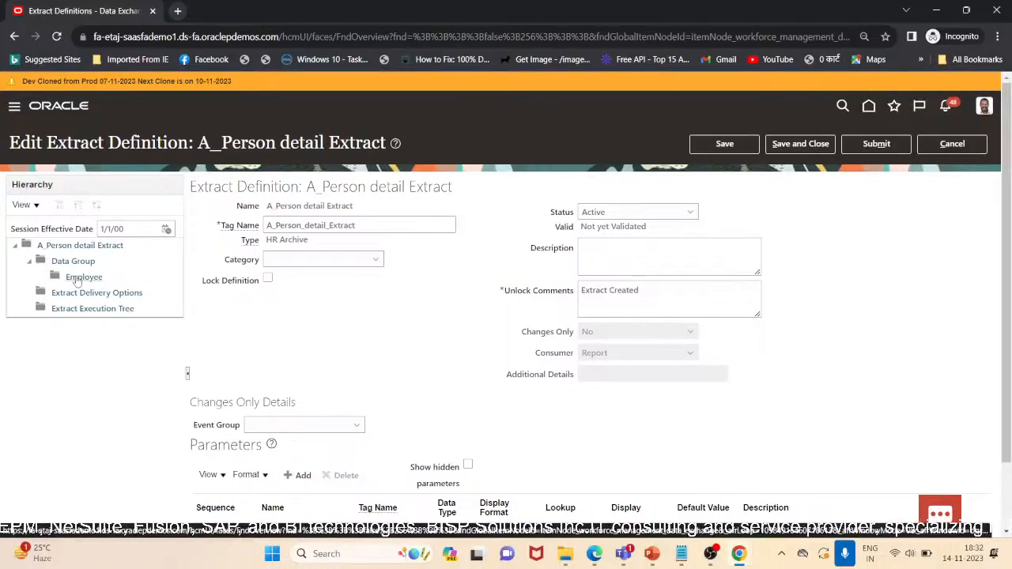
Examine the extract hierarchy: the Employee data group, the Data Group list, and the extract definition's properties
{"action": "left_click", "coordinate": [76, 279]}
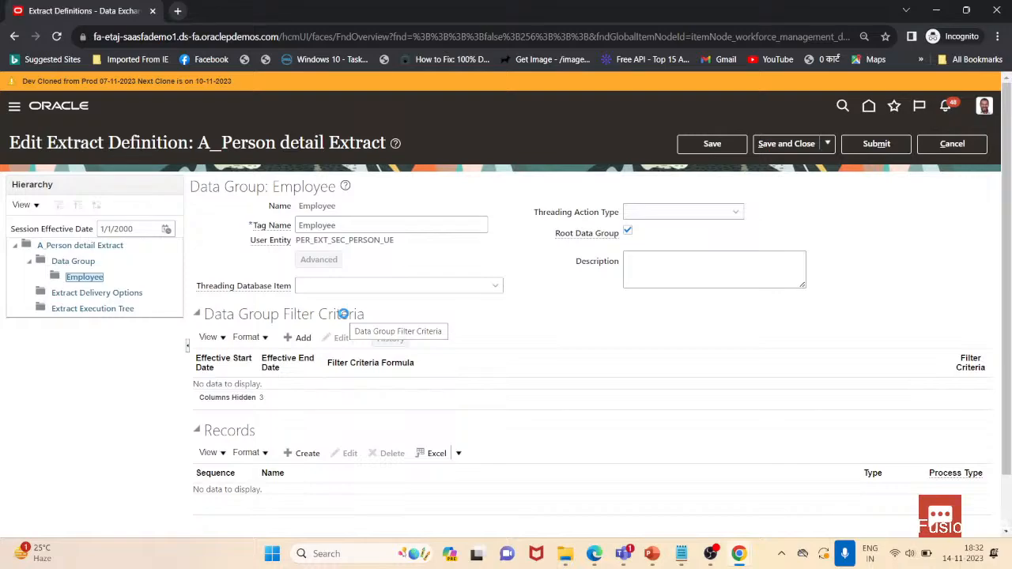
{"action": "left_click", "coordinate": [73, 262]}
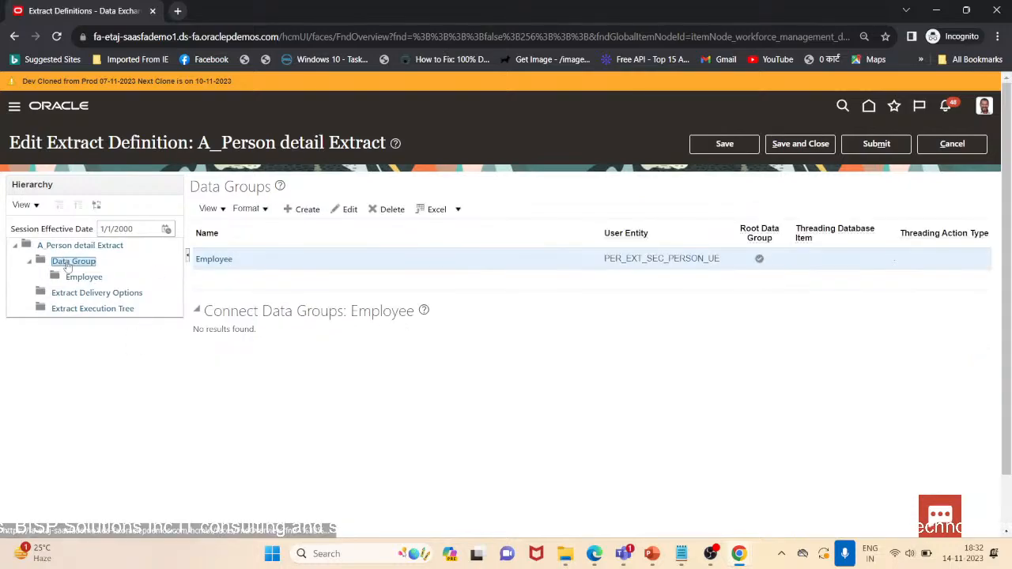
{"action": "left_click", "coordinate": [68, 263]}
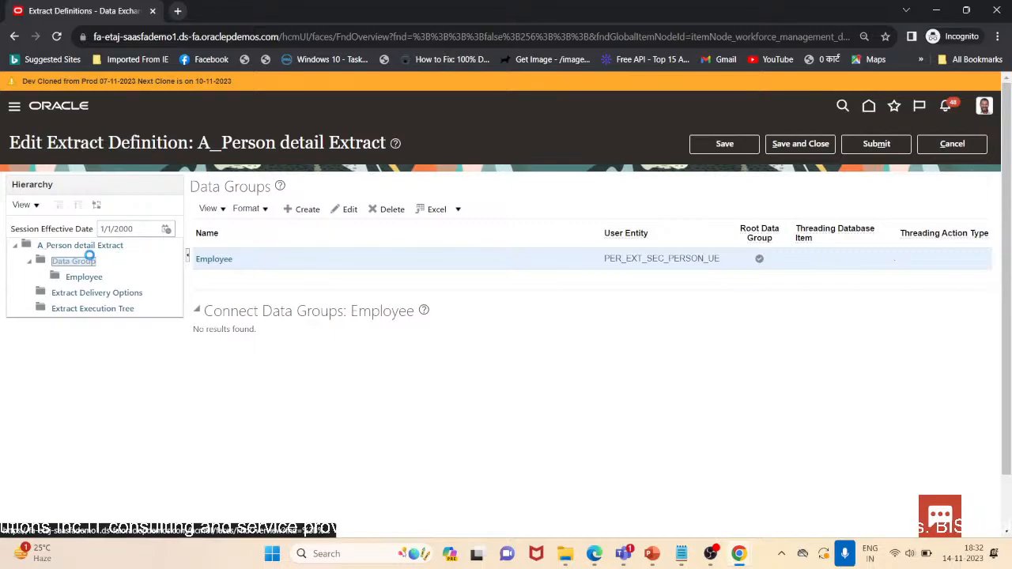
{"action": "left_click", "coordinate": [119, 246]}
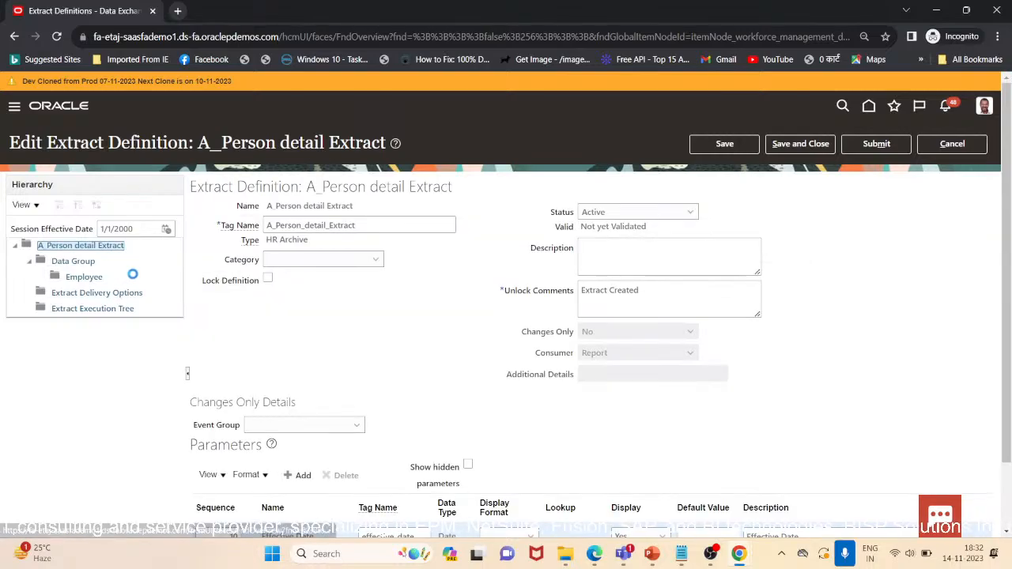
{"action": "scroll", "coordinate": [394, 374], "scroll_direction": "down", "scroll_amount": 1}
{"action": "scroll", "coordinate": [394, 374], "scroll_direction": "down", "scroll_amount": 1}
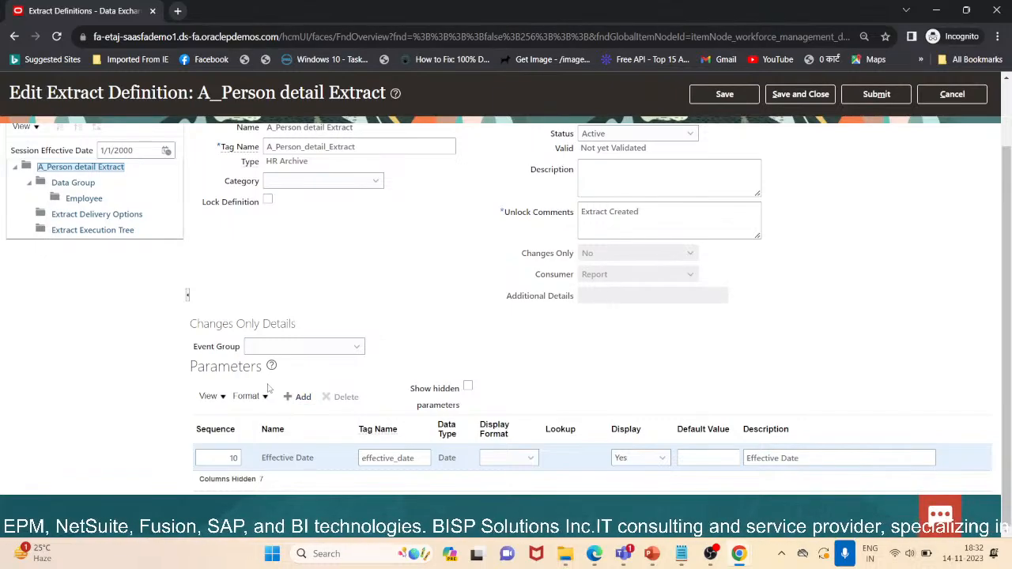
{"action": "scroll", "coordinate": [411, 388], "scroll_direction": "up", "scroll_amount": 2}
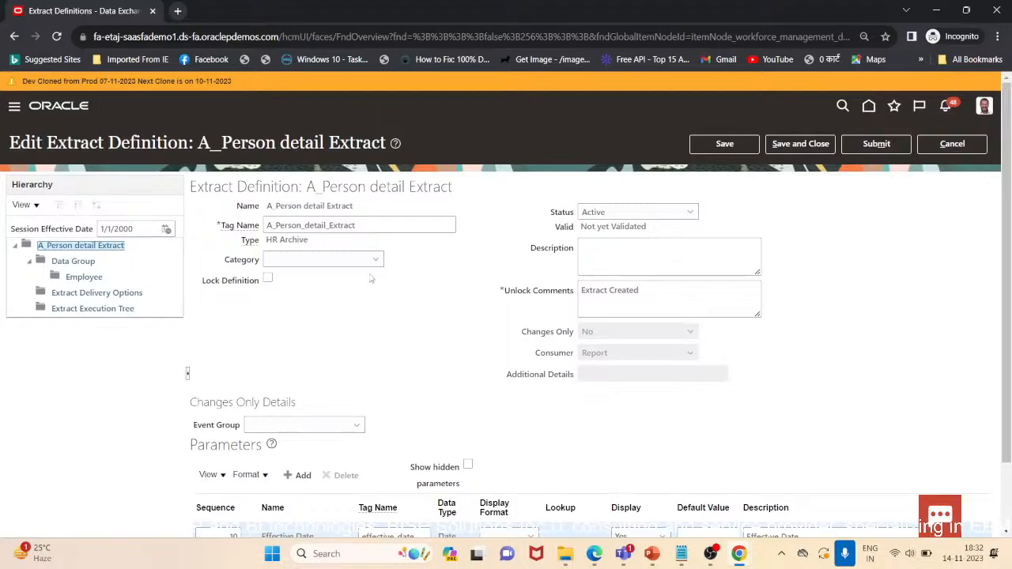
{"action": "left_click", "coordinate": [348, 263]}
{"action": "left_click", "coordinate": [349, 265]}
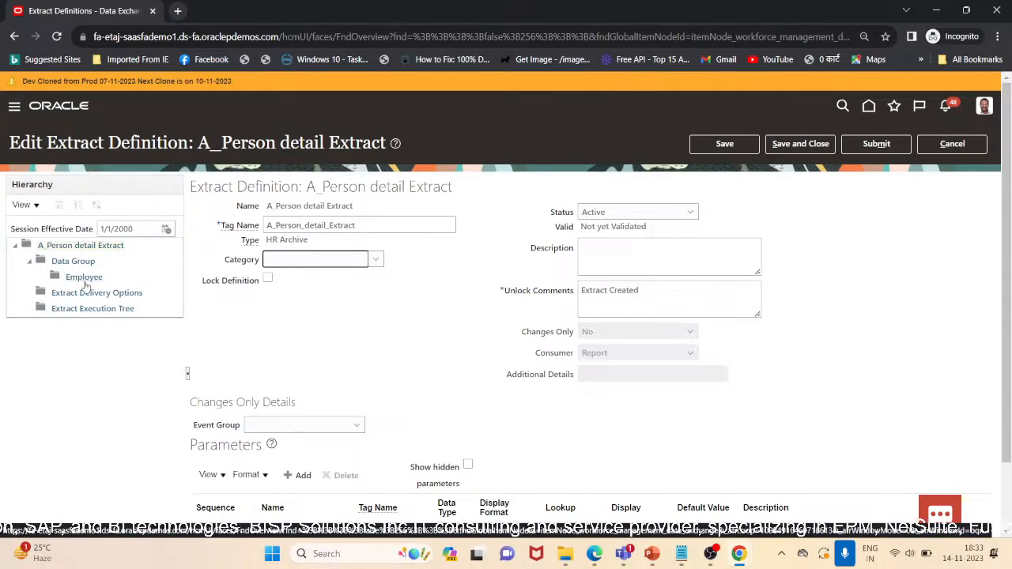
Open the Employee data group and add a filter criteria row with the formula PERSON
{"action": "left_click", "coordinate": [85, 279]}
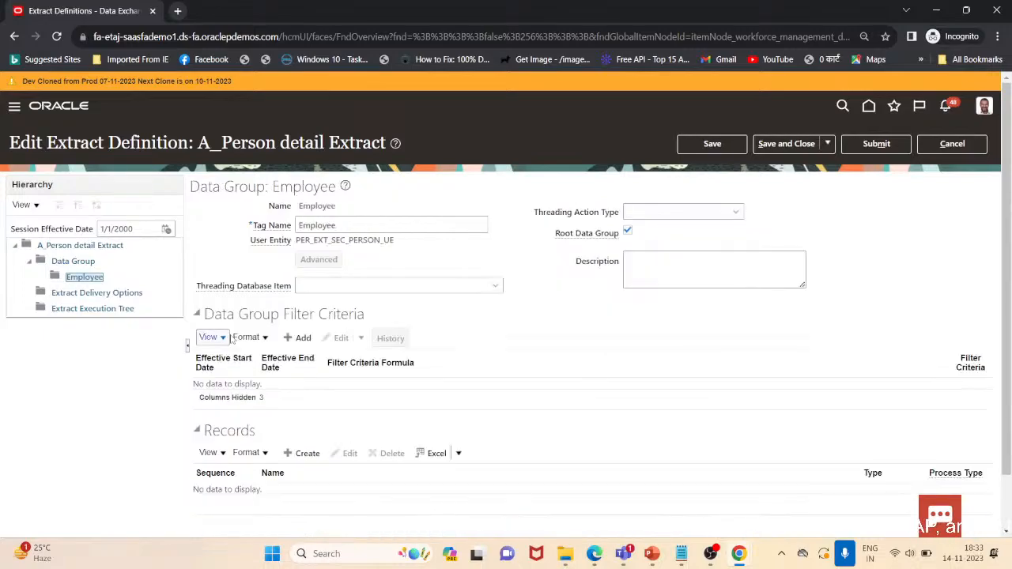
{"action": "left_click", "coordinate": [72, 279]}
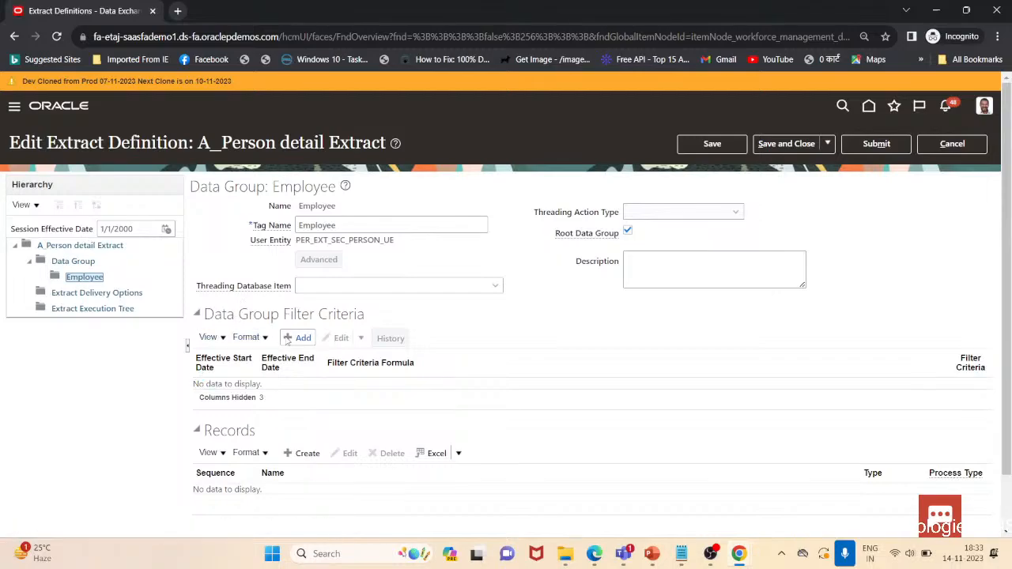
{"action": "left_click", "coordinate": [299, 338]}
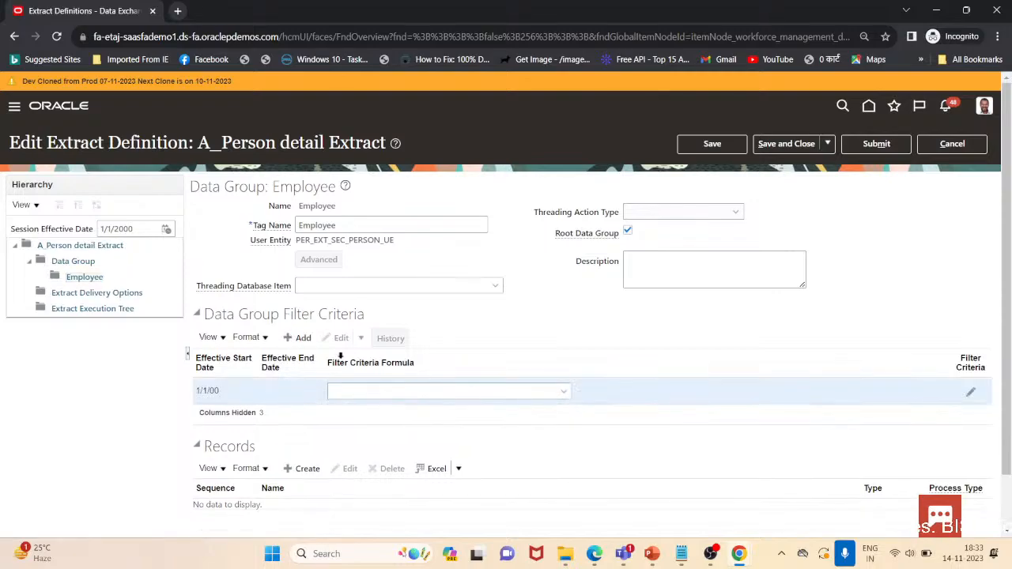
{"action": "left_click", "coordinate": [490, 395]}
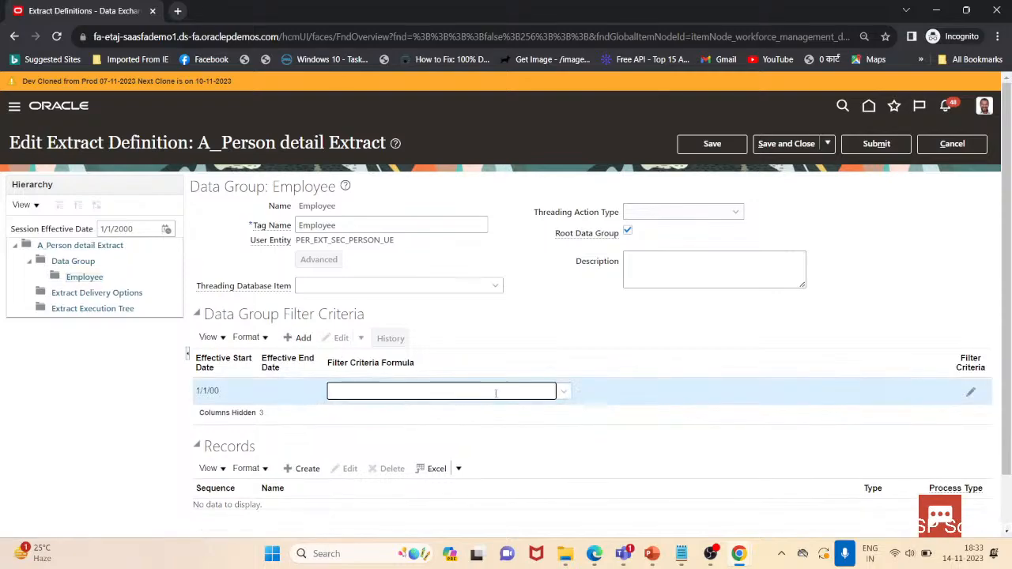
{"action": "left_click", "coordinate": [562, 393]}
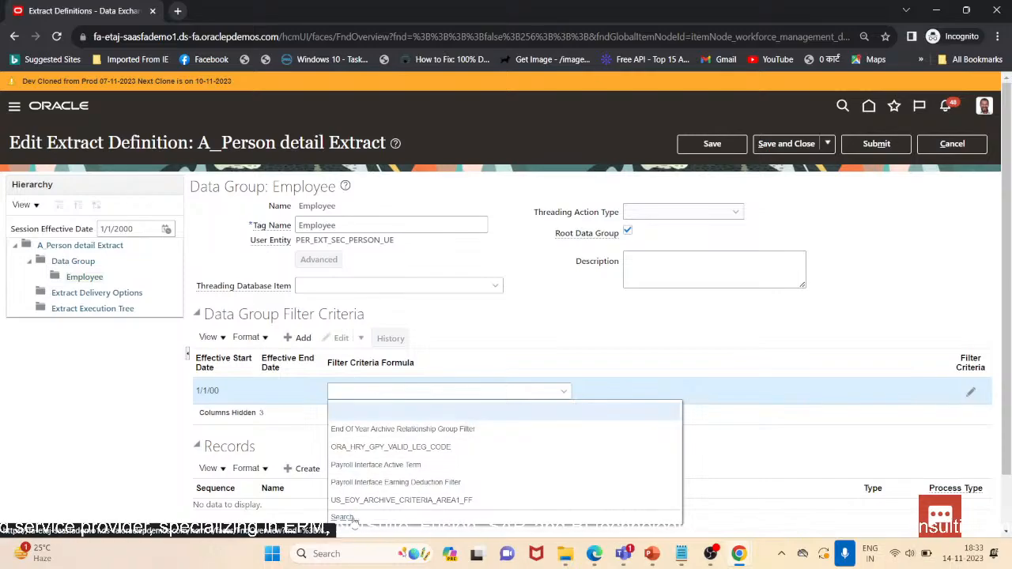
{"action": "left_click", "coordinate": [440, 393]}
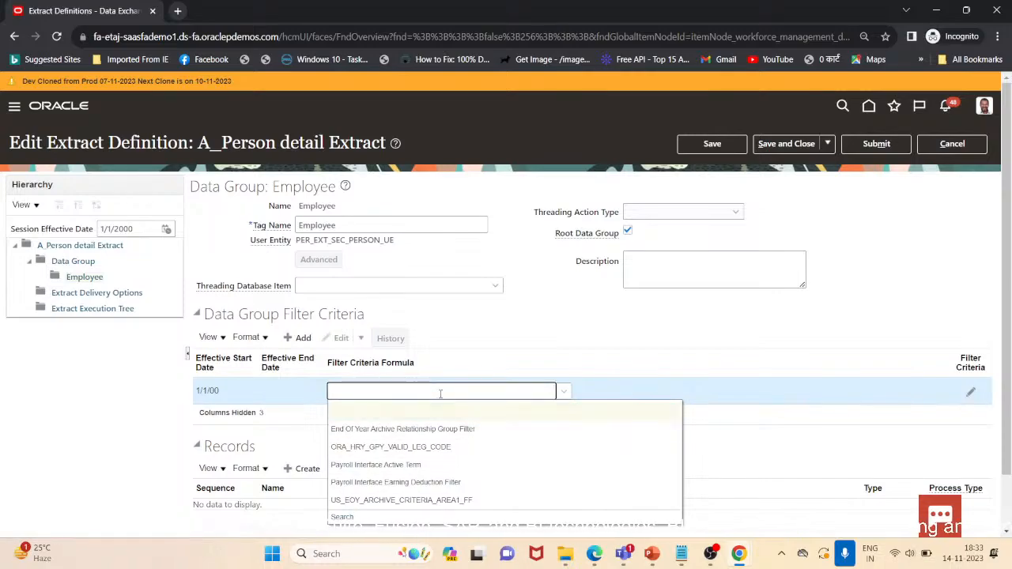
{"action": "type", "text": "PERSON"}
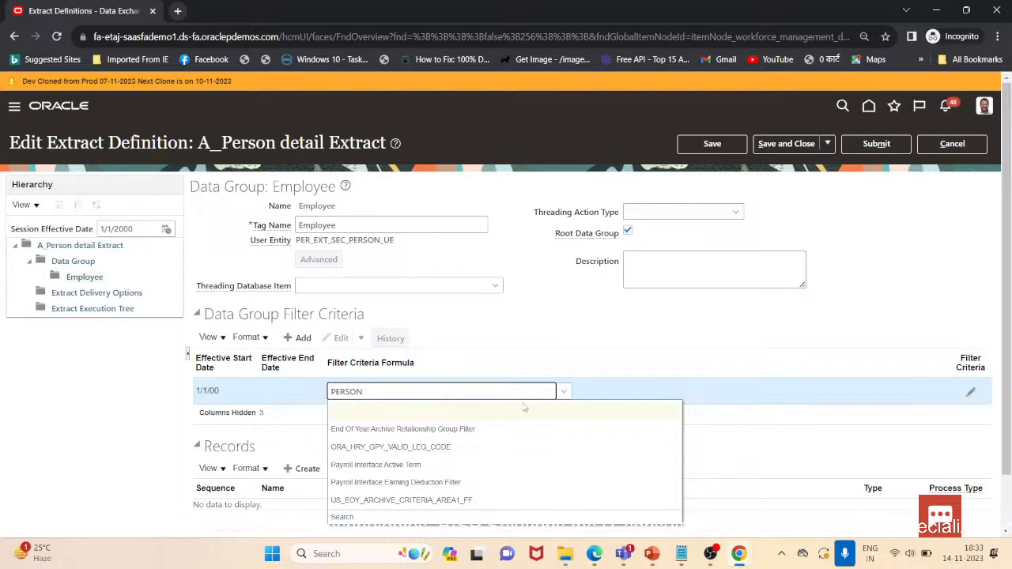
{"action": "left_click", "coordinate": [765, 449]}
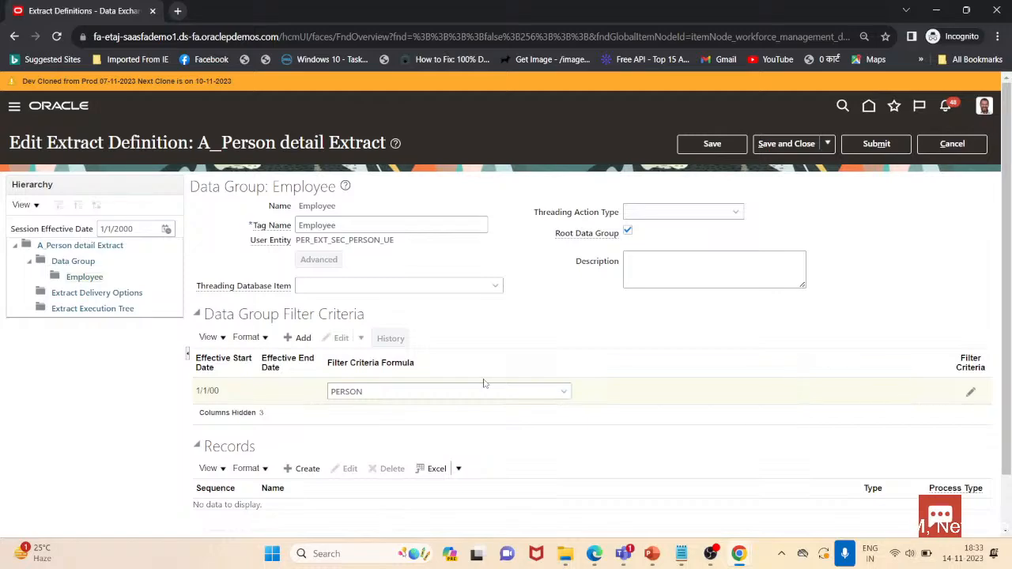
Define the row's filter criteria condition as Extract Person Number = '100'
{"action": "left_click", "coordinate": [971, 397]}
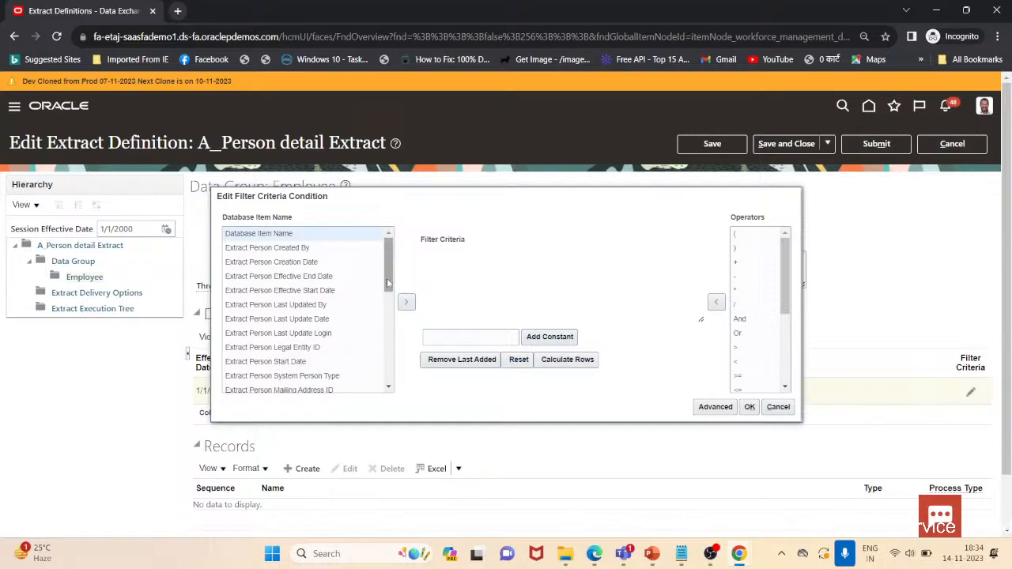
{"action": "mouse_move", "coordinate": [386, 278]}
{"action": "left_mouse_down"}
{"action": "mouse_move", "coordinate": [393, 367]}
{"action": "mouse_move", "coordinate": [393, 284]}
{"action": "left_mouse_up"}
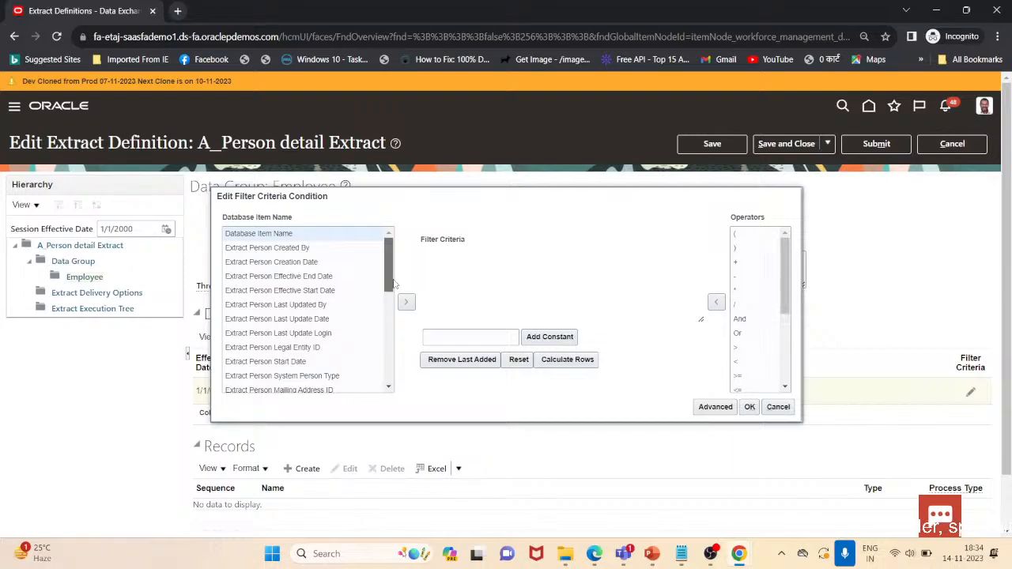
{"action": "left_click_drag", "start_coordinate": [393, 283], "coordinate": [392, 319]}
{"action": "left_click", "coordinate": [242, 322]}
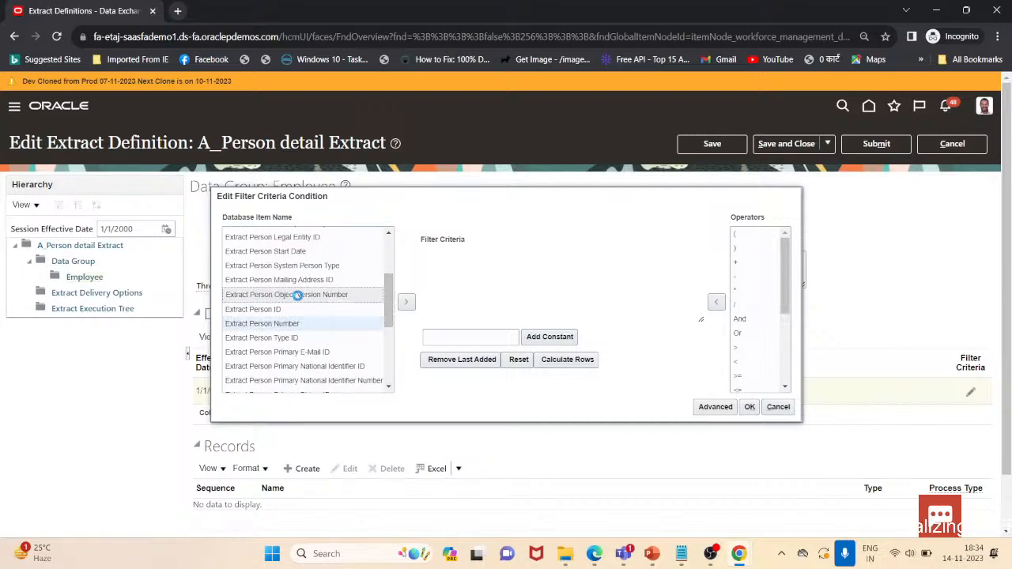
{"action": "left_click", "coordinate": [405, 304]}
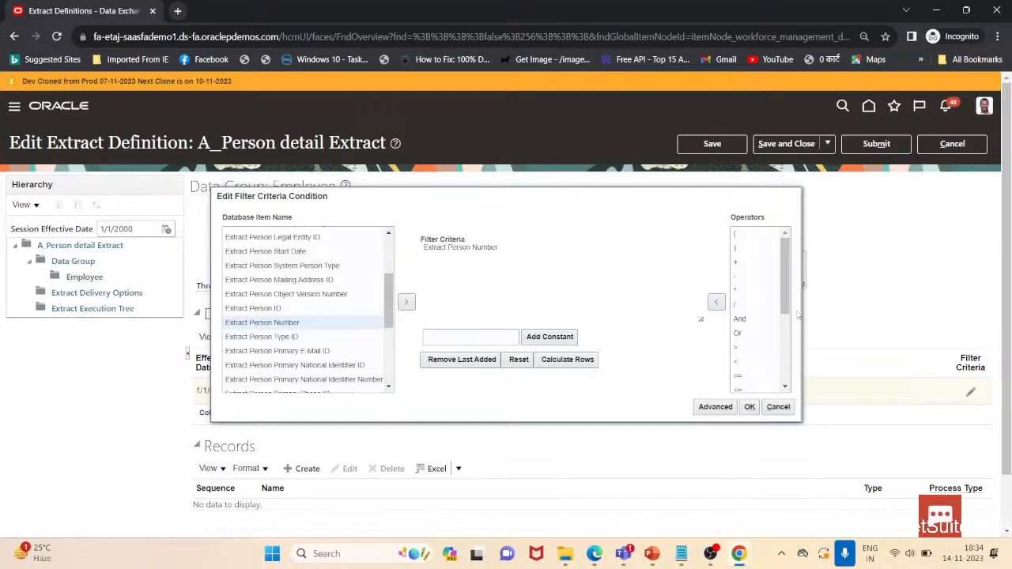
{"action": "left_click_drag", "start_coordinate": [784, 304], "coordinate": [784, 359]}
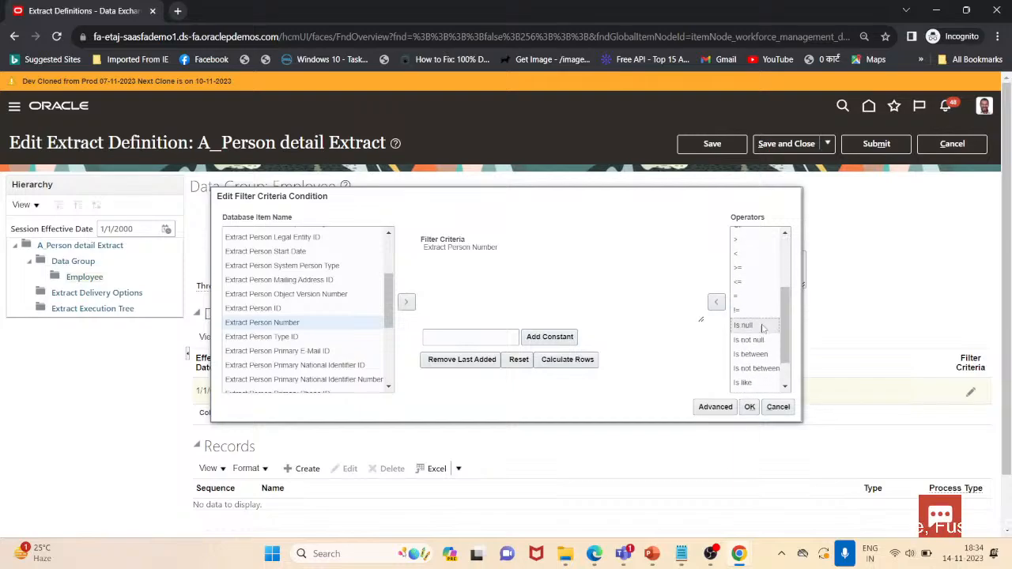
{"action": "left_click", "coordinate": [747, 296]}
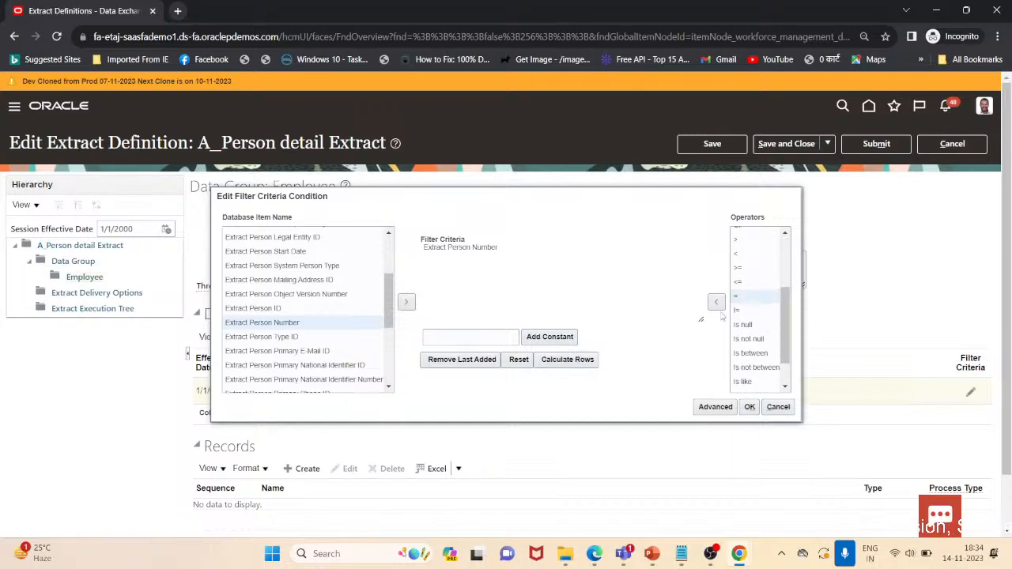
{"action": "left_click", "coordinate": [716, 301]}
{"action": "left_click", "coordinate": [503, 337]}
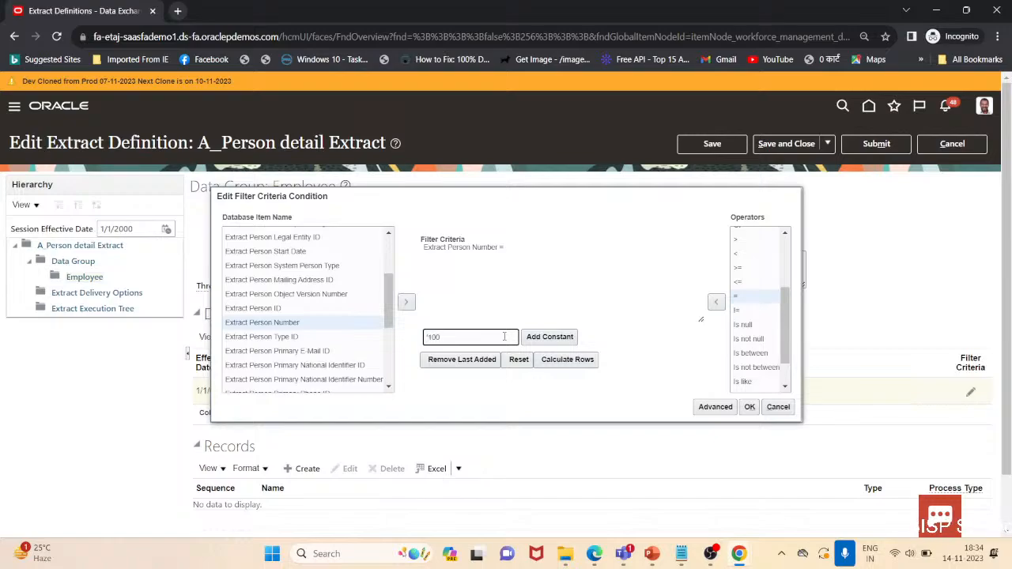
{"action": "left_click", "coordinate": [553, 338]}
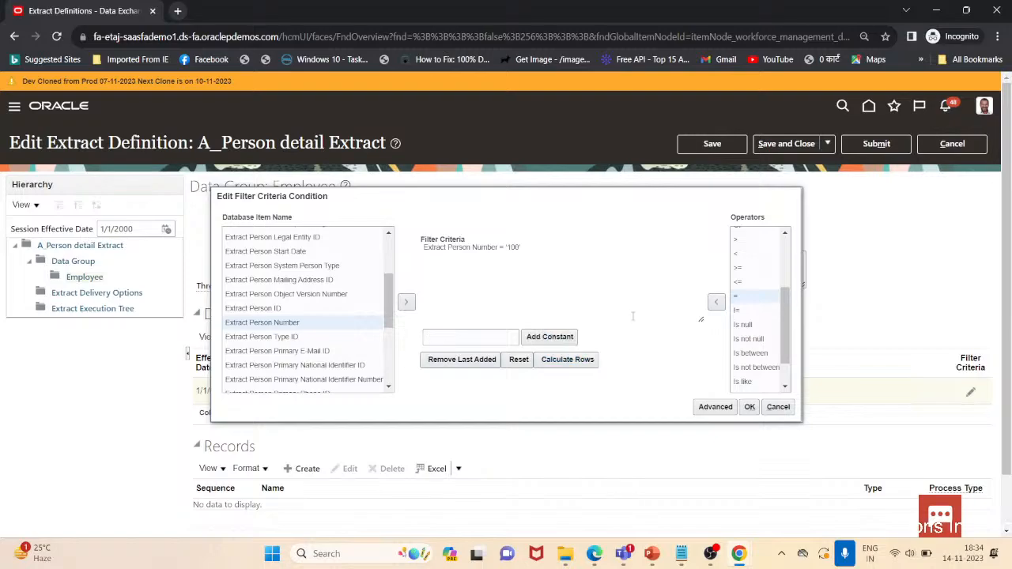
{"action": "left_click", "coordinate": [750, 407]}
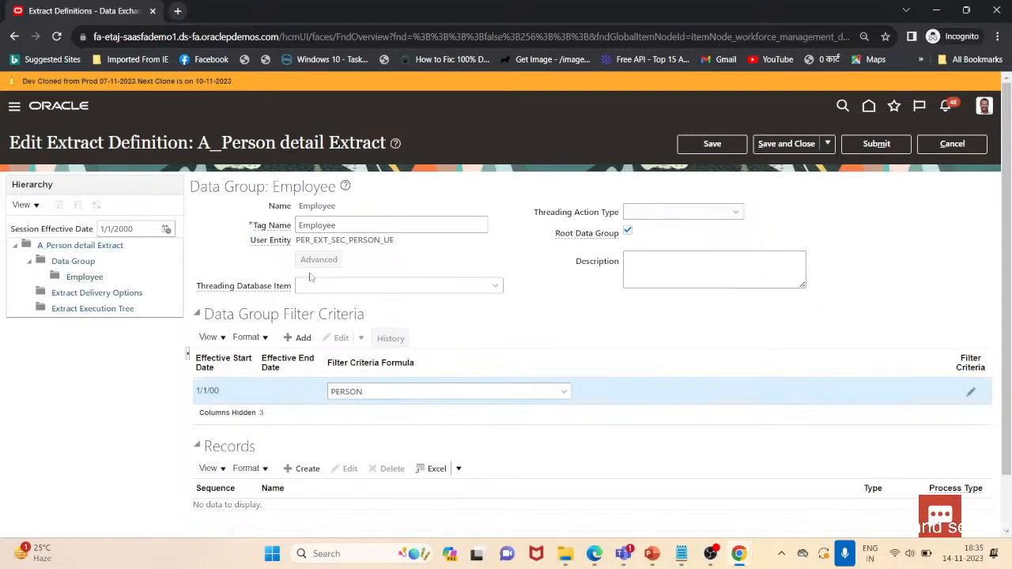
{"action": "left_click", "coordinate": [356, 285]}
{"action": "left_click", "coordinate": [496, 288]}
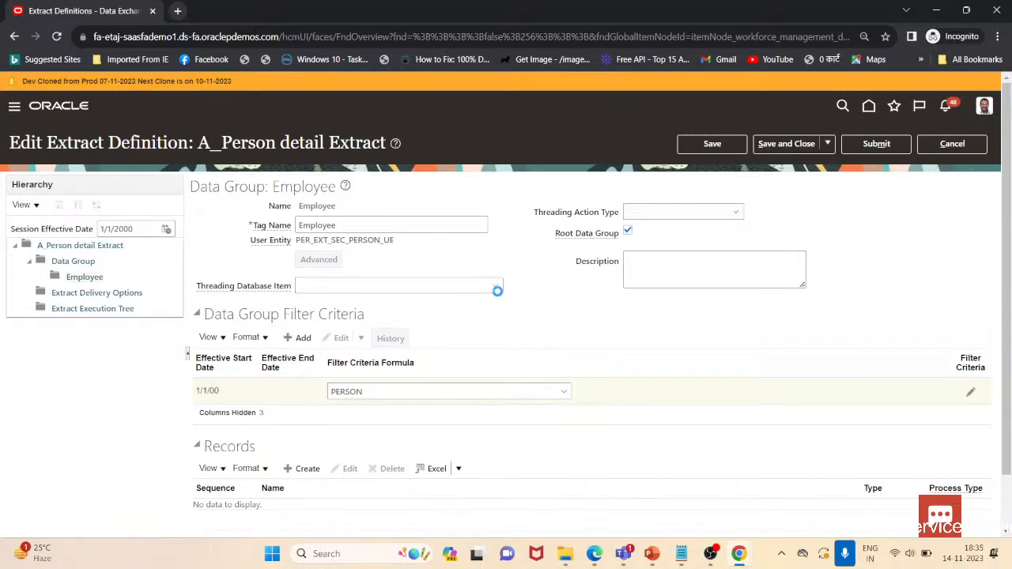
{"action": "left_click", "coordinate": [727, 314]}
{"action": "scroll", "coordinate": [359, 407], "scroll_direction": "down", "scroll_amount": 1}
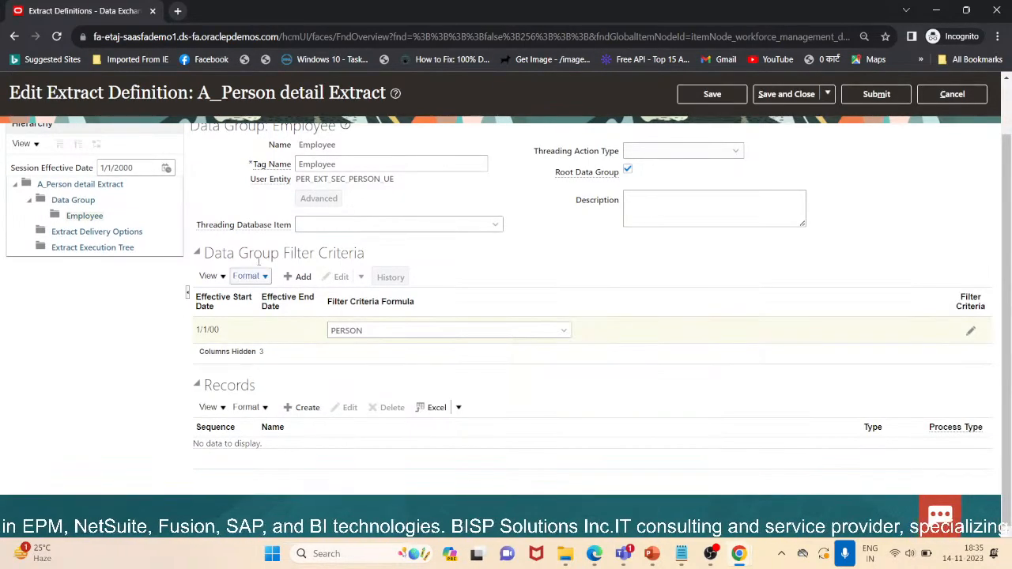
Change the filter criteria formula to A_PERSON
{"action": "left_click", "coordinate": [304, 340]}
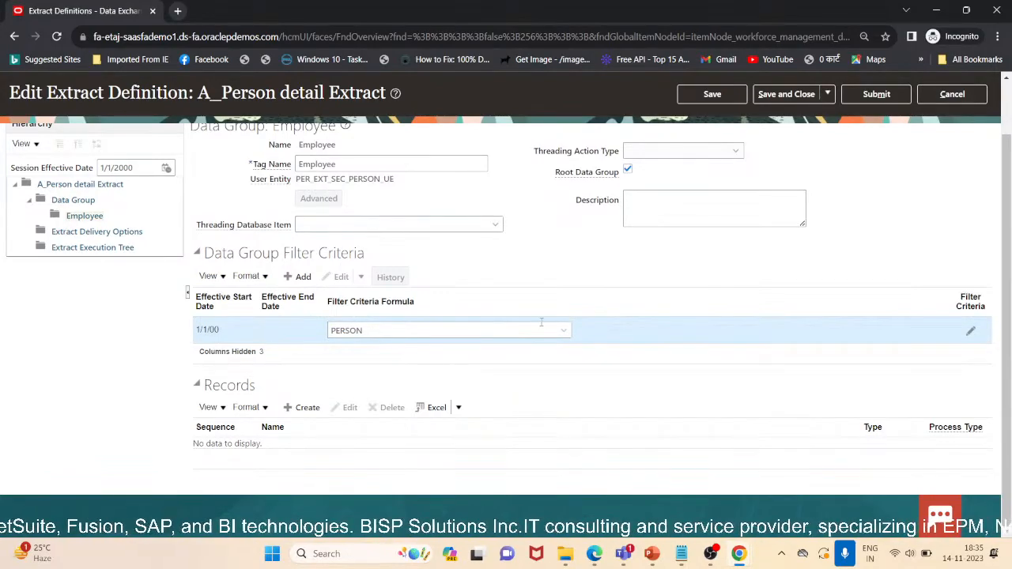
{"action": "left_click", "coordinate": [395, 332]}
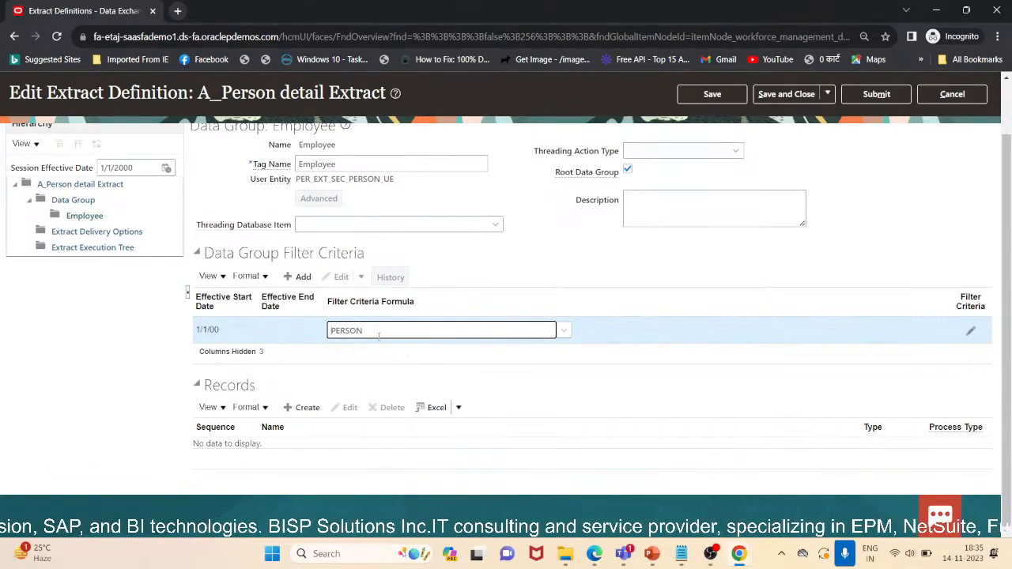
{"action": "type", "text": "a="}
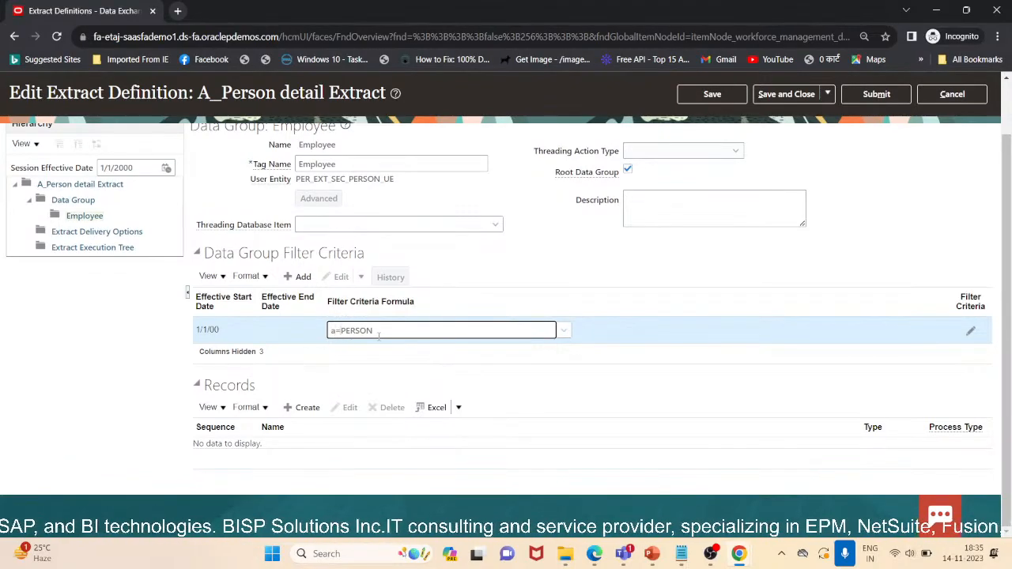
{"action": "key", "text": "BackSpace"}
{"action": "key", "text": "BackSpace"}
{"action": "type", "text": "A"}
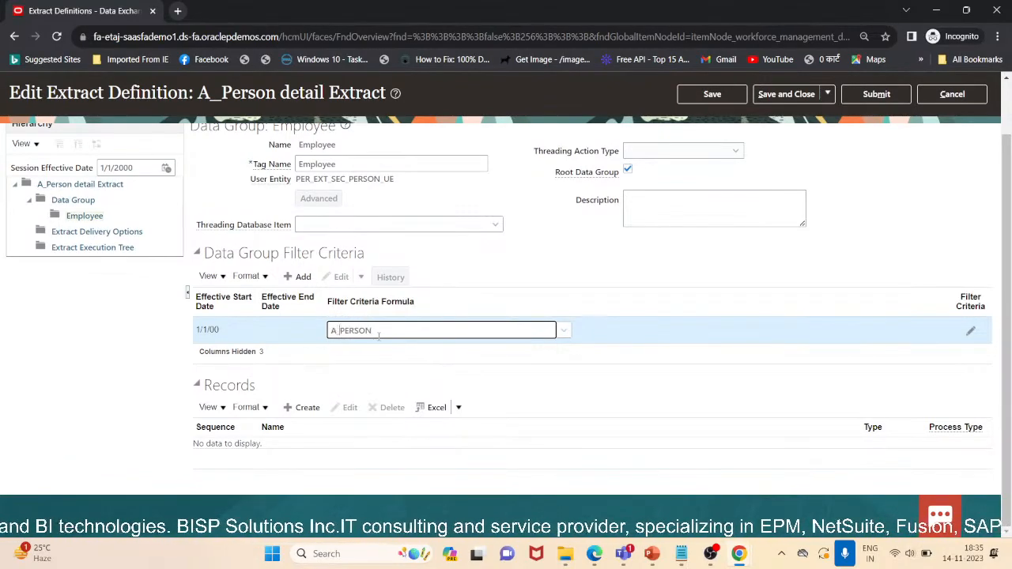
{"action": "left_click", "coordinate": [143, 394]}
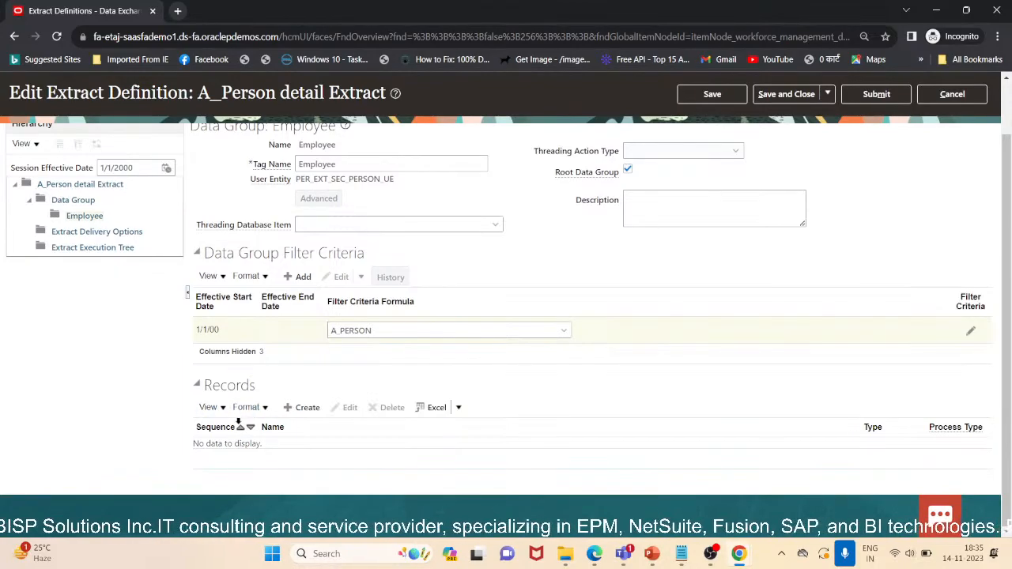
Try to create an extract record for the Employee data group, dismissing the warning
{"action": "left_click", "coordinate": [307, 407]}
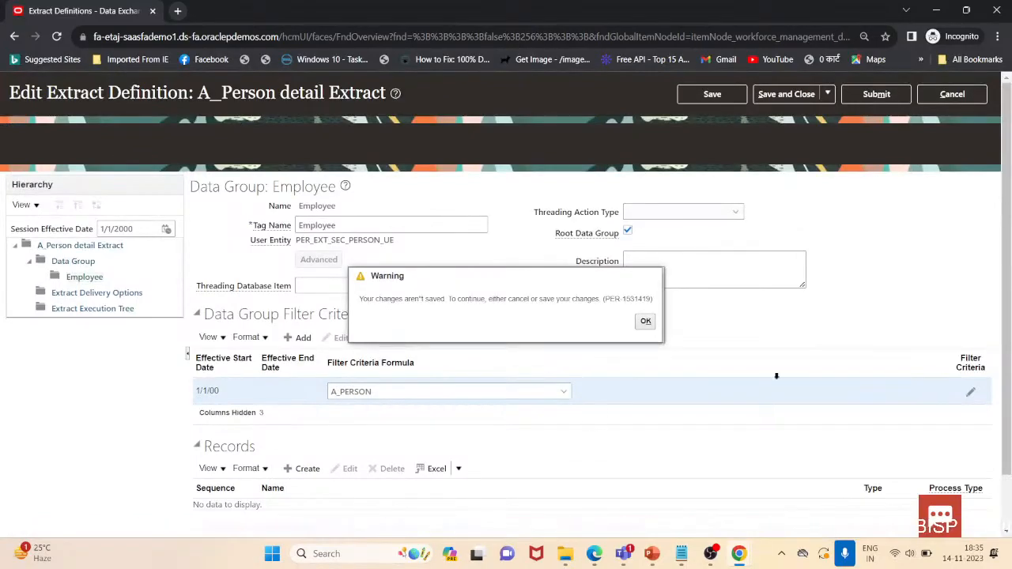
{"action": "left_click", "coordinate": [645, 322]}
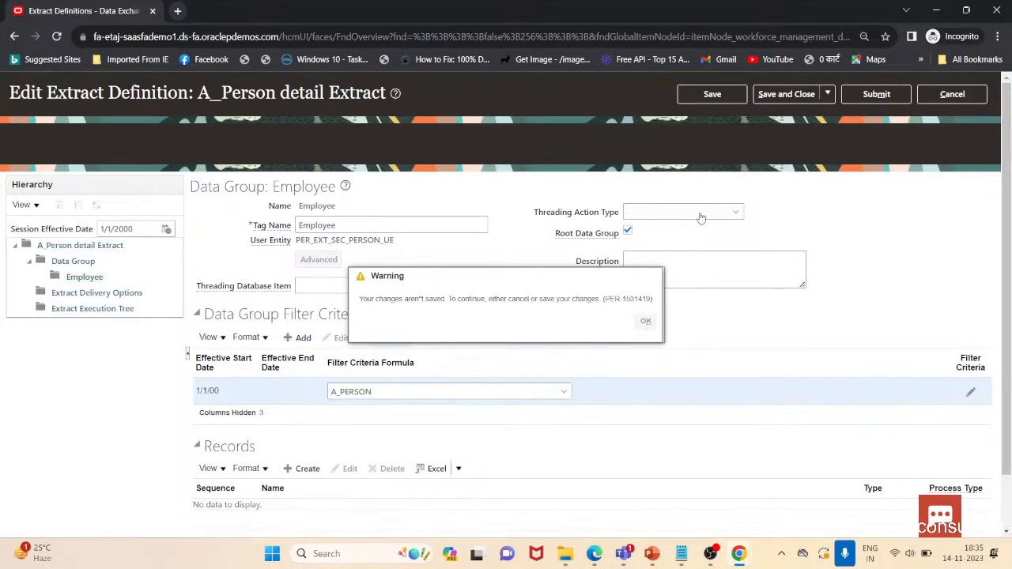
{"action": "left_click", "coordinate": [702, 101]}
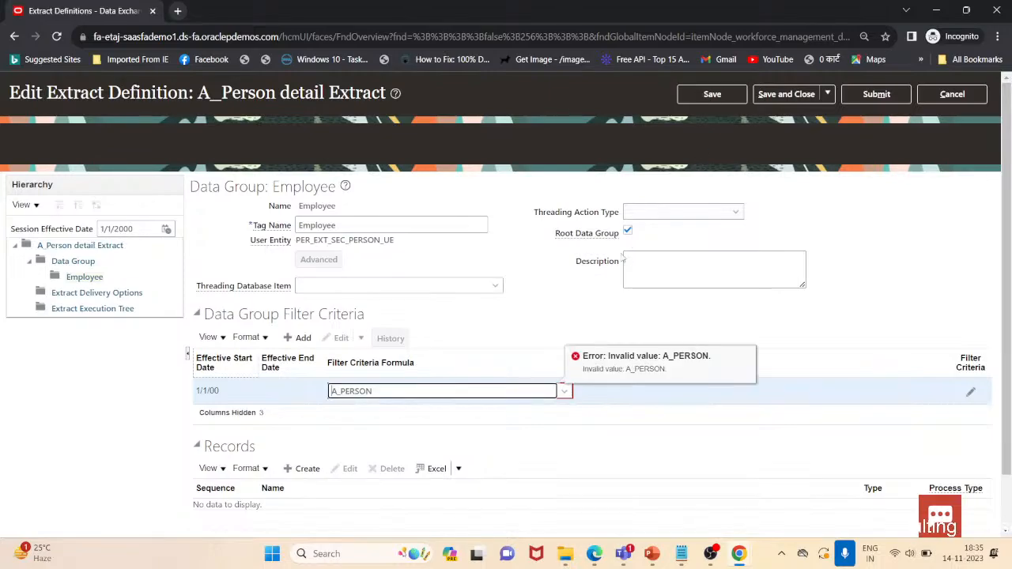
Open the search for the filter criteria formula and search fast formulas for HR
{"action": "left_click", "coordinate": [565, 392]}
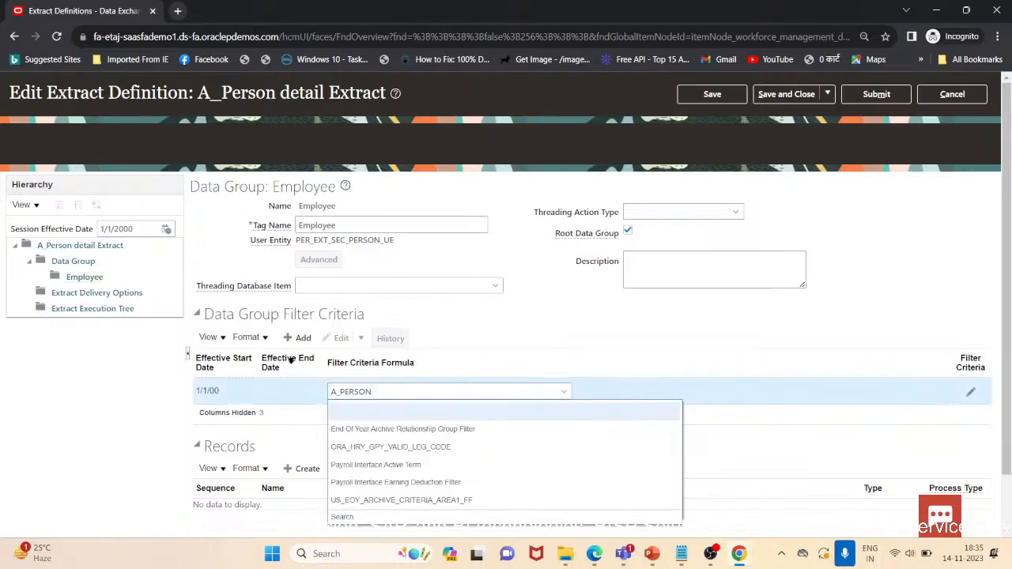
{"action": "left_click", "coordinate": [342, 516]}
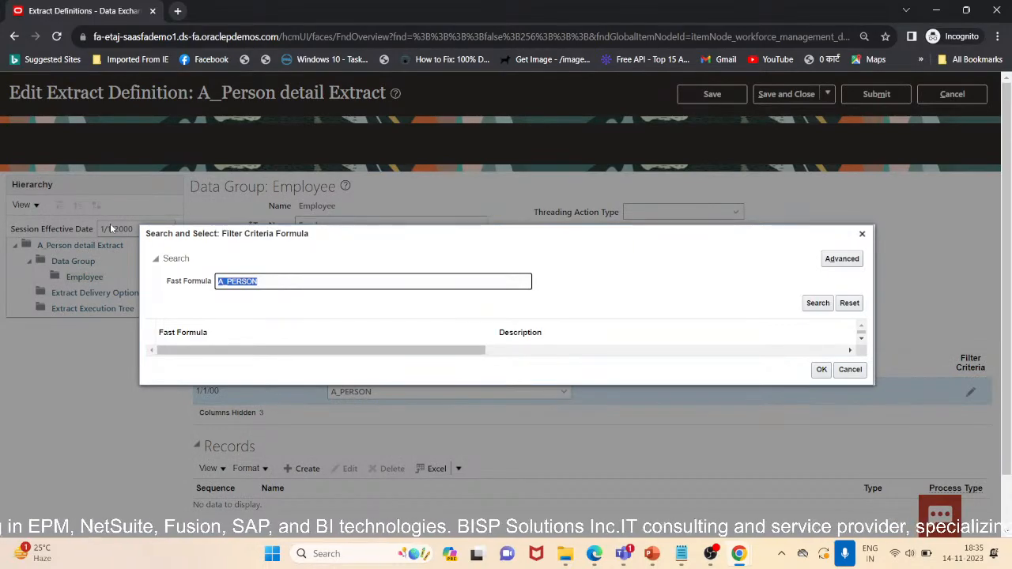
{"action": "type", "text": "HR"}
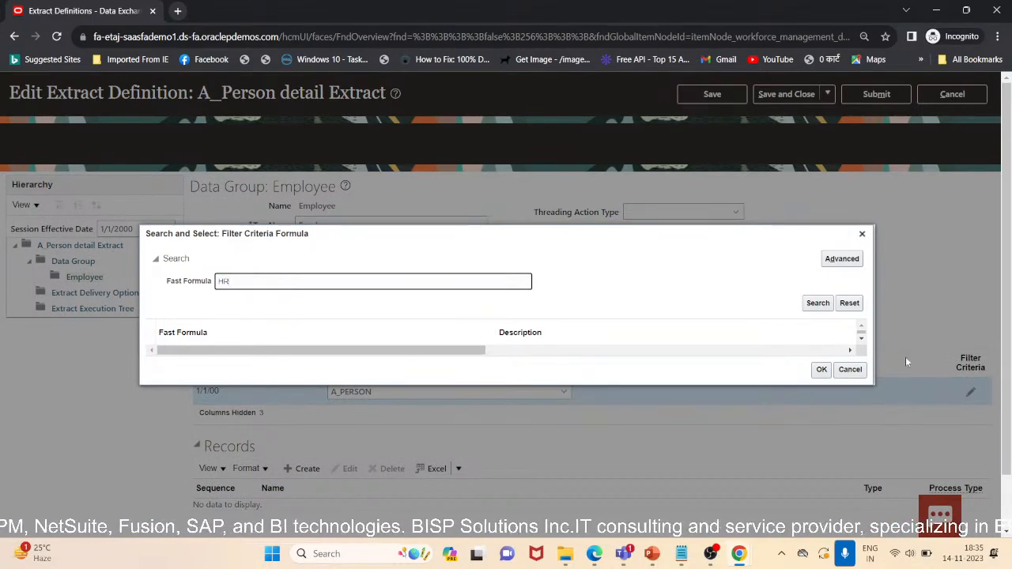
{"action": "left_click", "coordinate": [818, 302]}
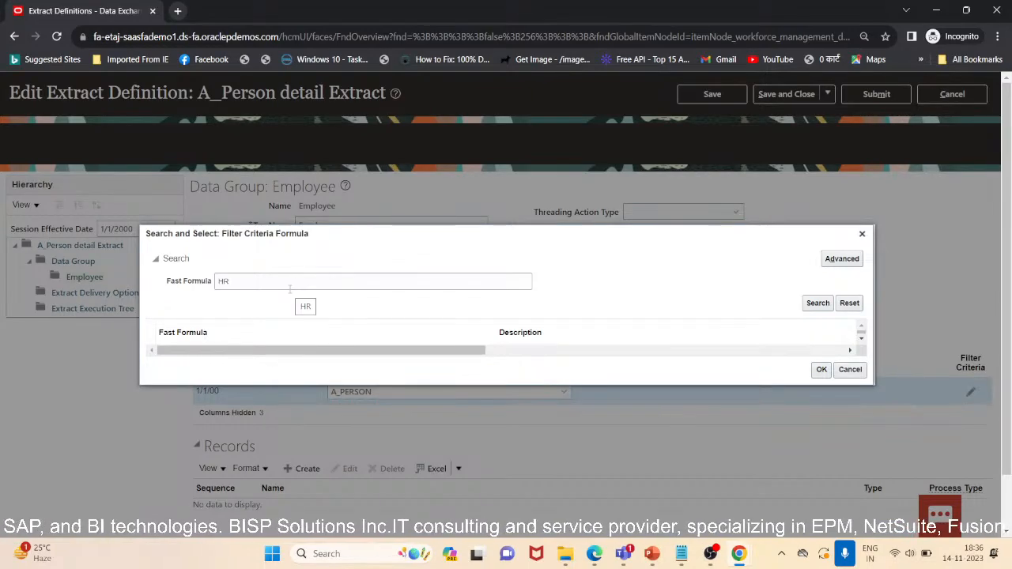
Search the fast formulas for filter criteria using the terms PER, PER_EXT, EXT and EXTRACT
{"action": "left_click", "coordinate": [290, 287]}
{"action": "key", "text": "ctrl+a"}
{"action": "key", "text": "BackSpace"}
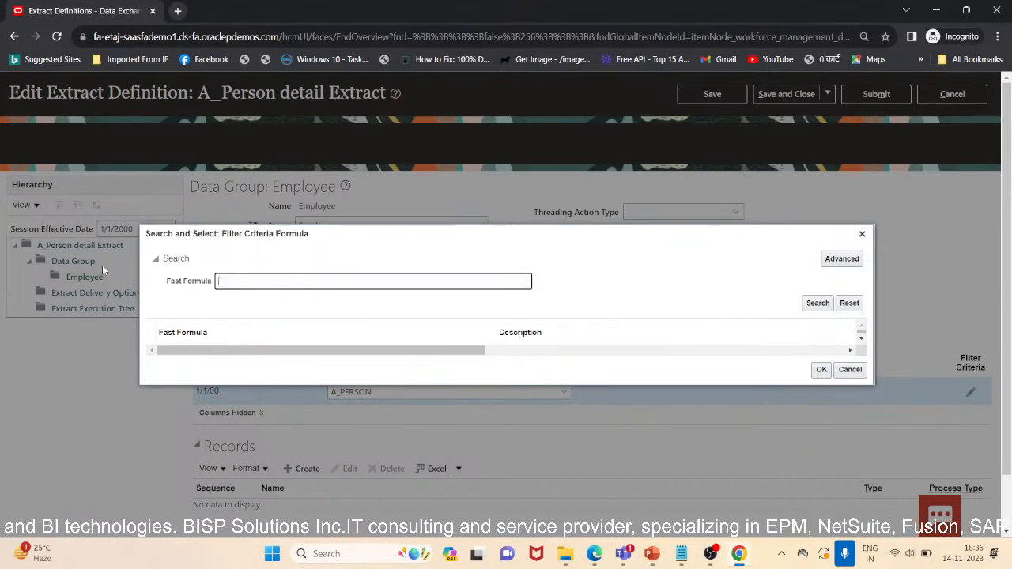
{"action": "type", "text": "PER"}
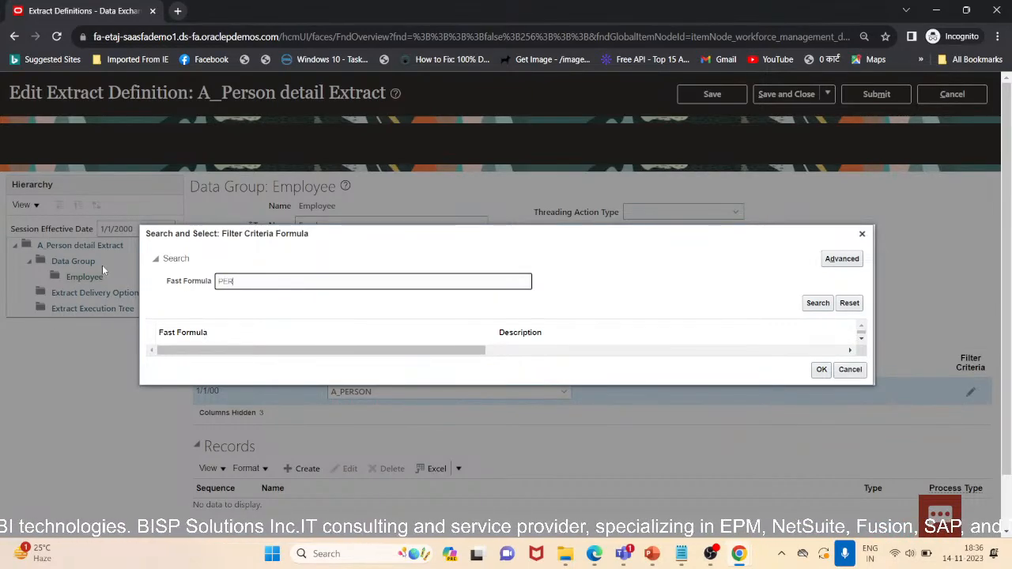
{"action": "type", "text": "_EXT_"}
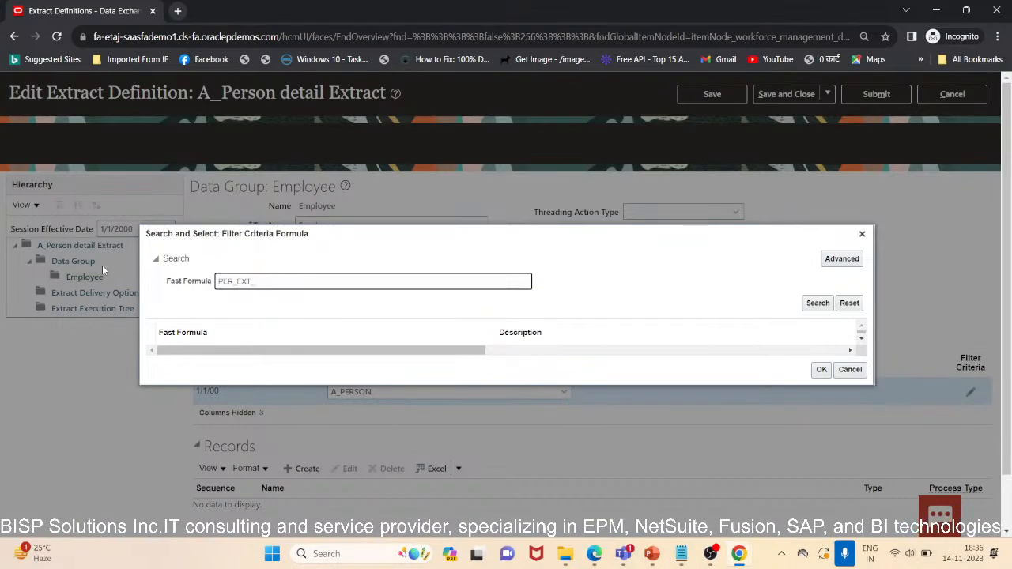
{"action": "key", "text": "BackSpace"}
{"action": "key", "text": "BackSpace"}
{"action": "key", "text": "BackSpace"}
{"action": "key", "text": "BackSpace"}
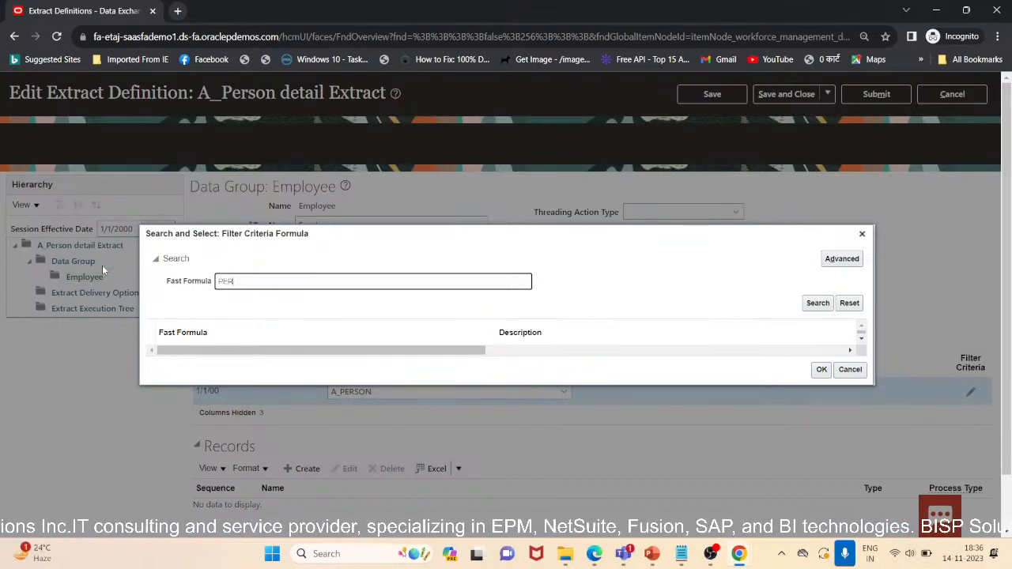
{"action": "key", "text": "BackSpace"}
{"action": "left_click", "coordinate": [819, 304]}
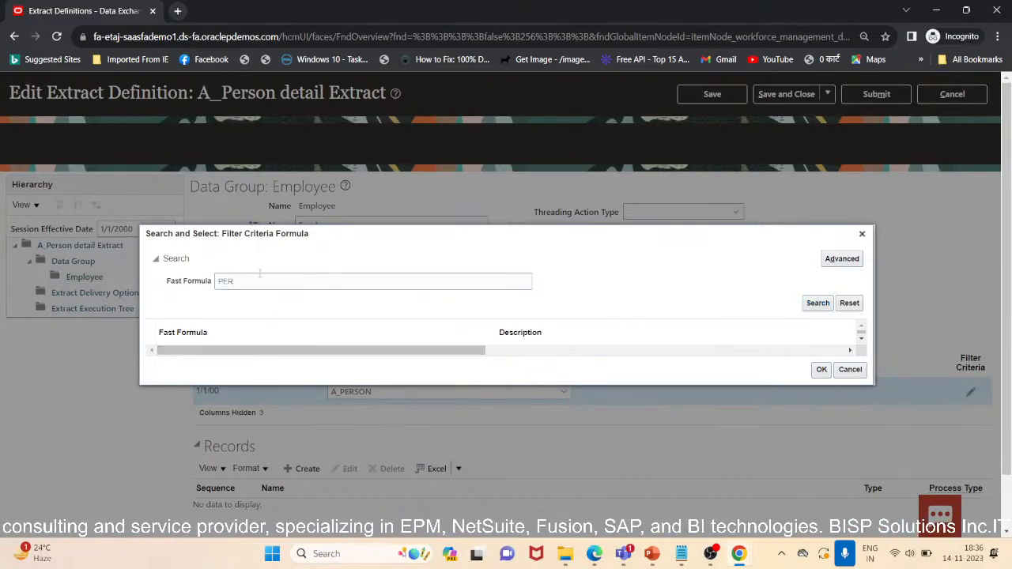
{"action": "left_click_drag", "start_coordinate": [258, 276], "coordinate": [131, 281]}
{"action": "key", "text": "BackSpace"}
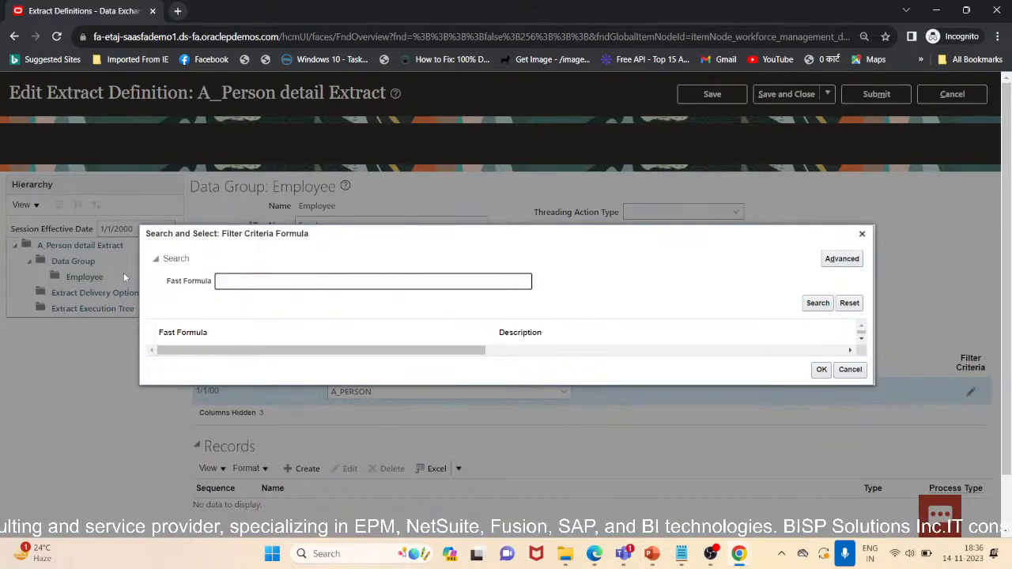
{"action": "type", "text": "EXT"}
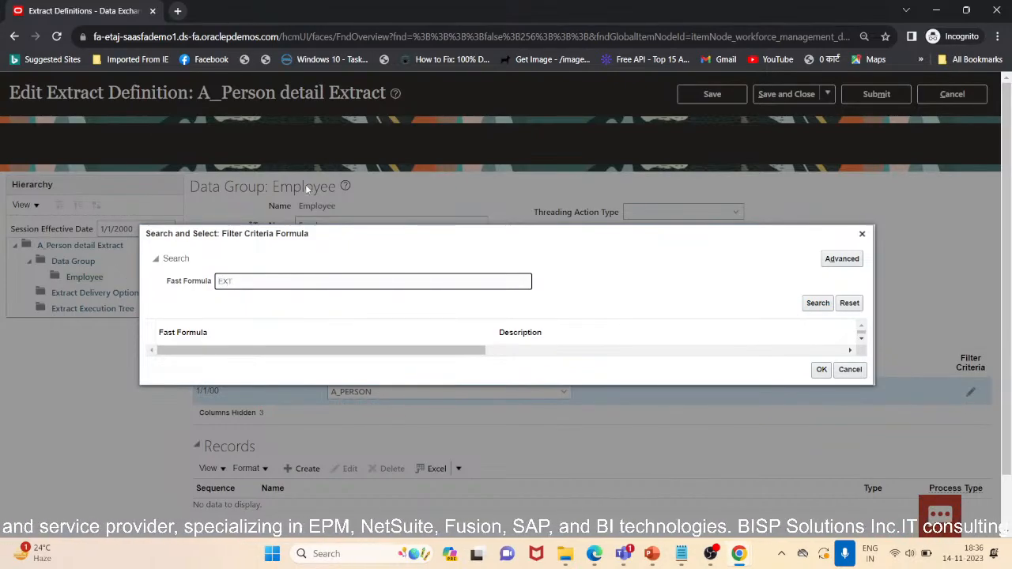
{"action": "left_click", "coordinate": [816, 303]}
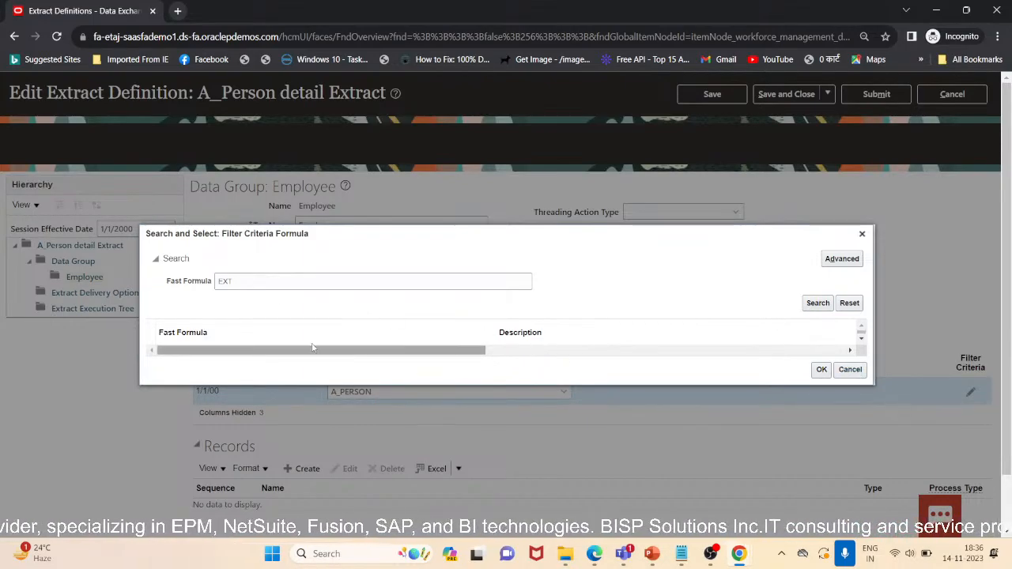
{"action": "left_click", "coordinate": [245, 280]}
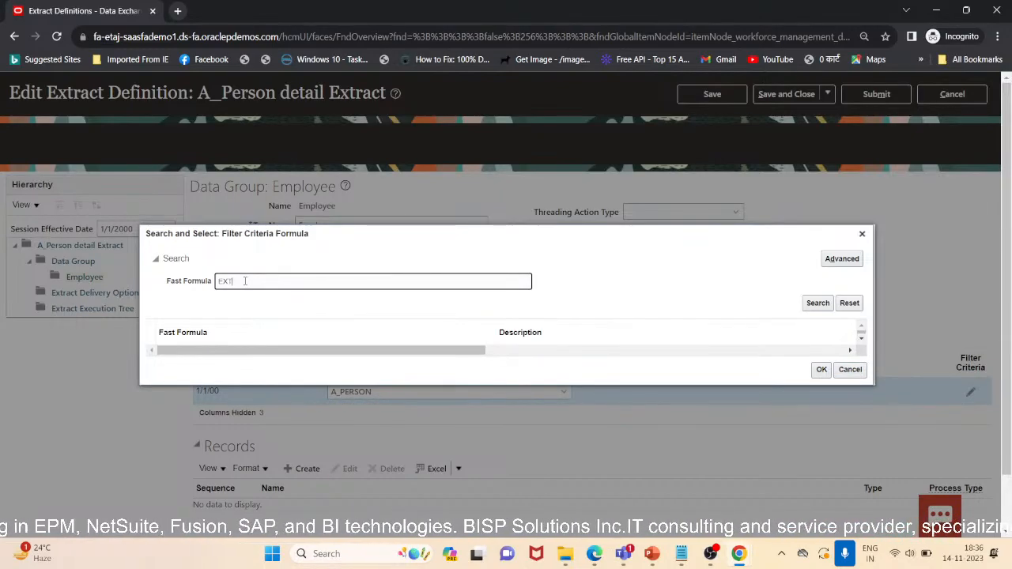
{"action": "left_click_drag", "start_coordinate": [246, 281], "coordinate": [130, 275]}
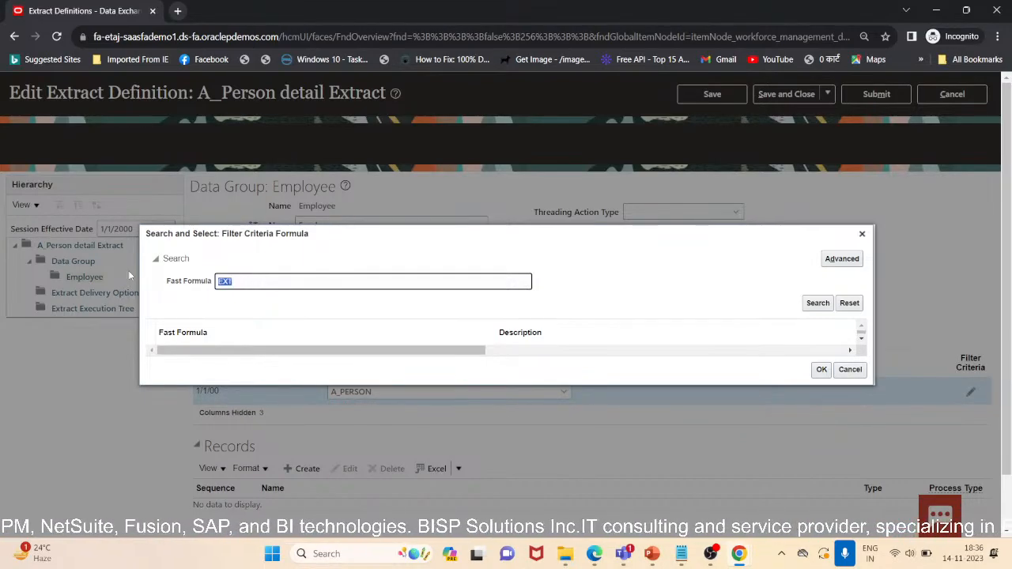
{"action": "key", "text": "BackSpace"}
{"action": "type", "text": "EX"}
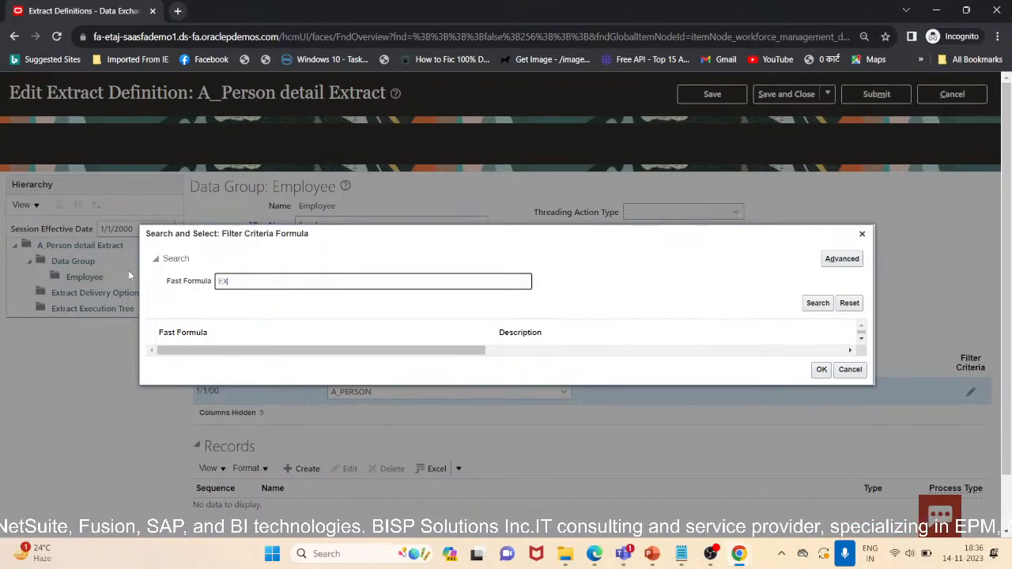
{"action": "type", "text": "TRACR"}
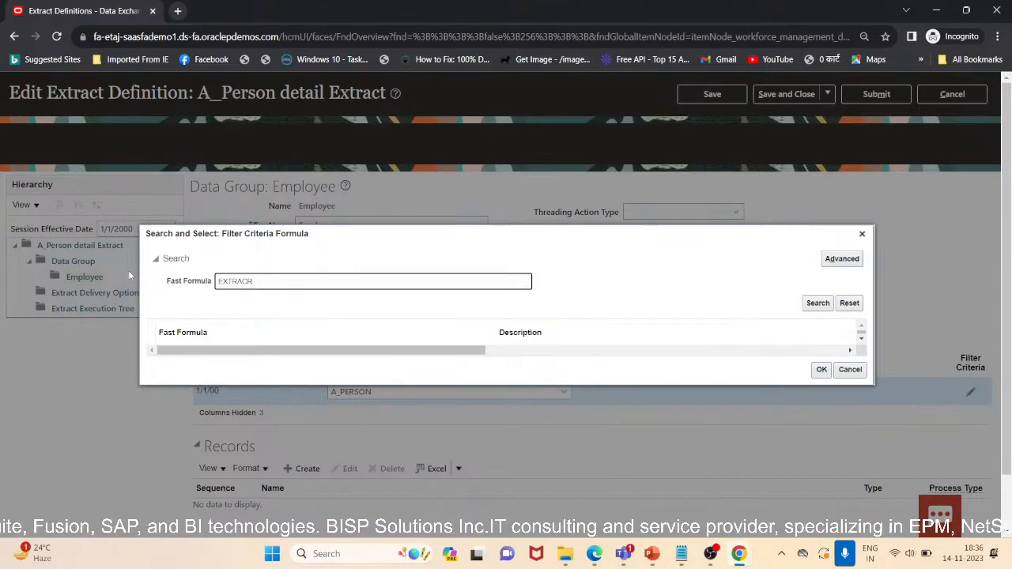
{"action": "key", "text": "BackSpace"}
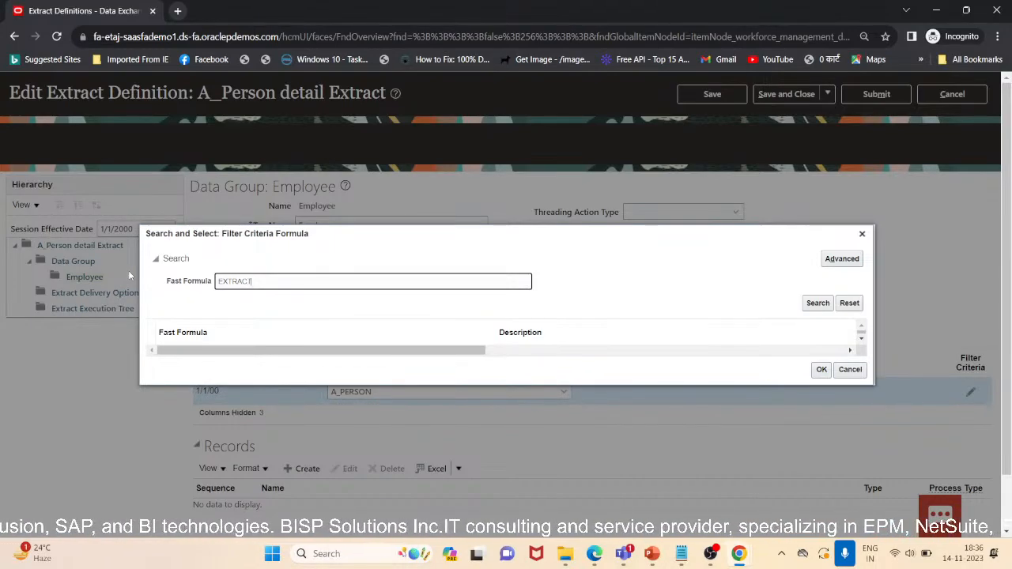
{"action": "left_click", "coordinate": [817, 302]}
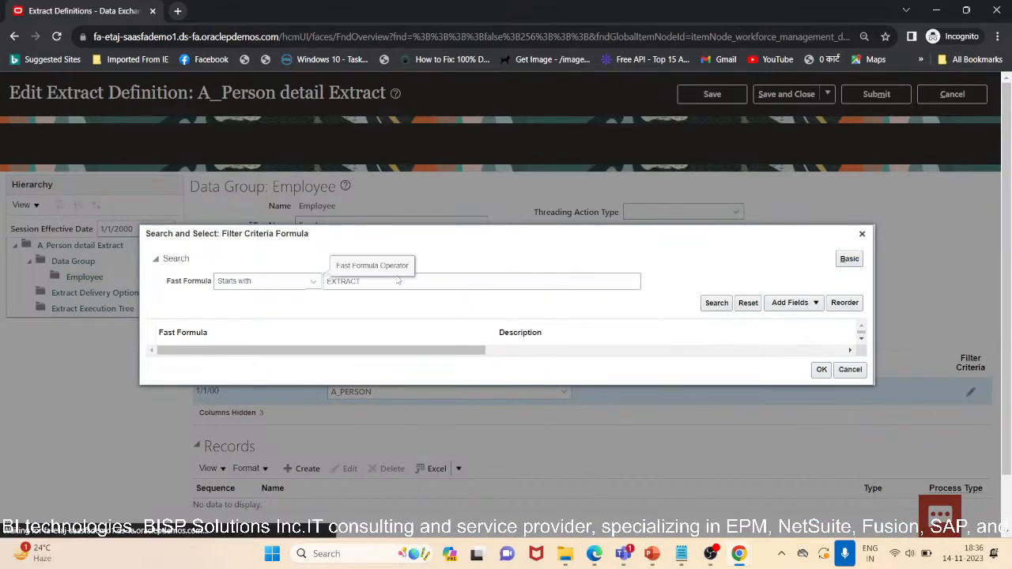
Search fast formulas containing PERSON with the advanced search, then close the search dialog
{"action": "double_click", "coordinate": [325, 282]}
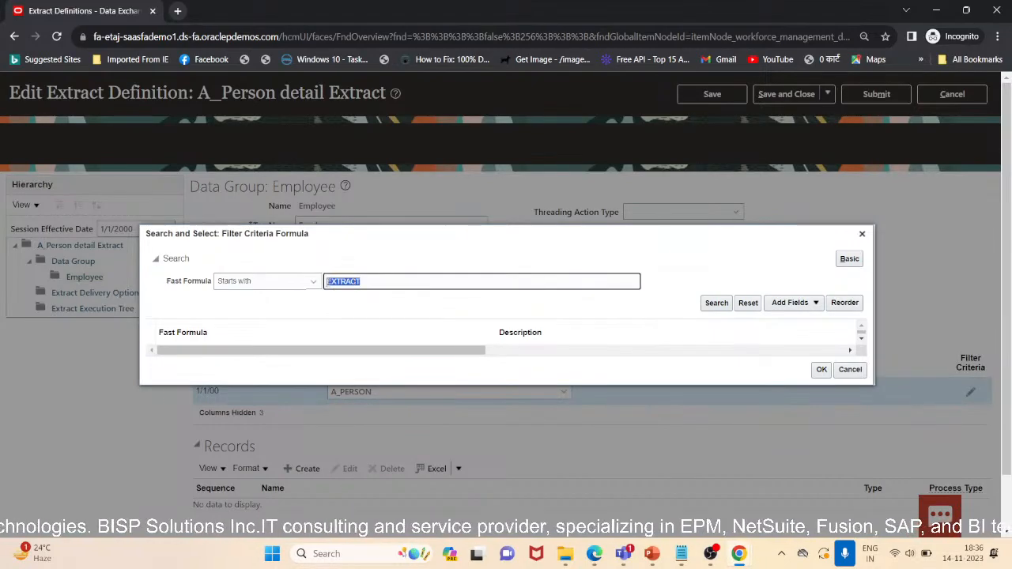
{"action": "key", "text": "BackSpace"}
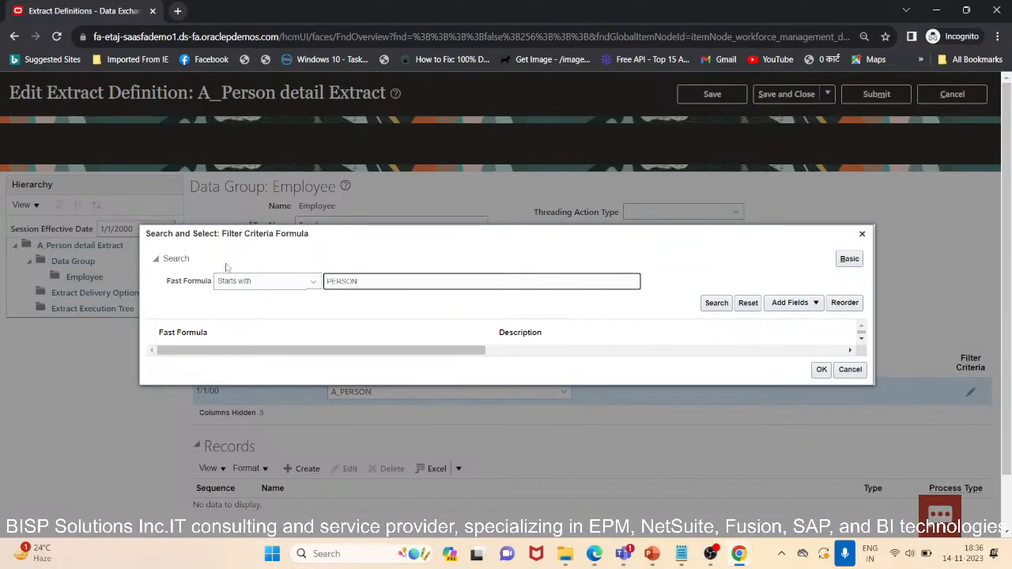
{"action": "left_click", "coordinate": [313, 283]}
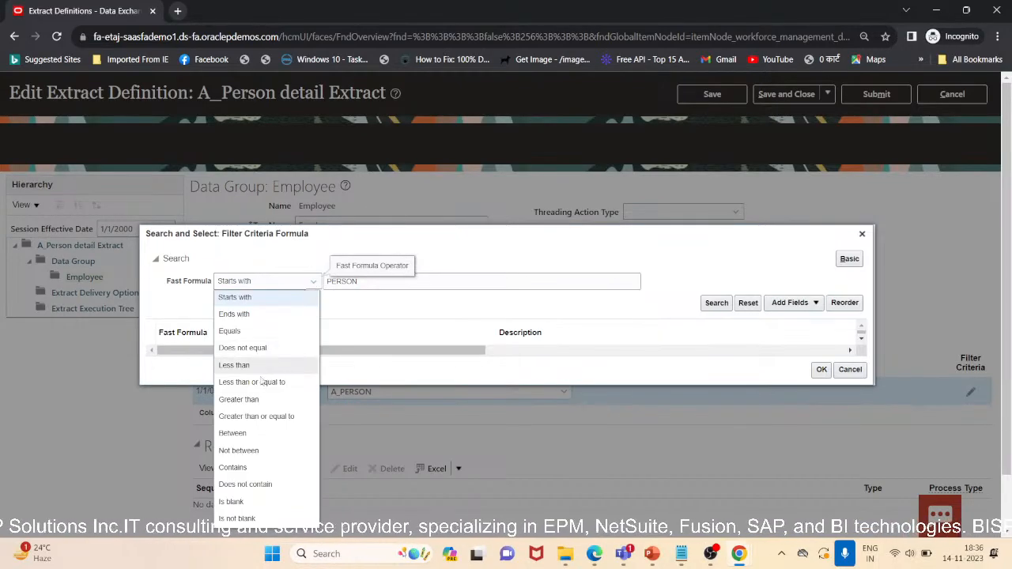
{"action": "left_click", "coordinate": [271, 468]}
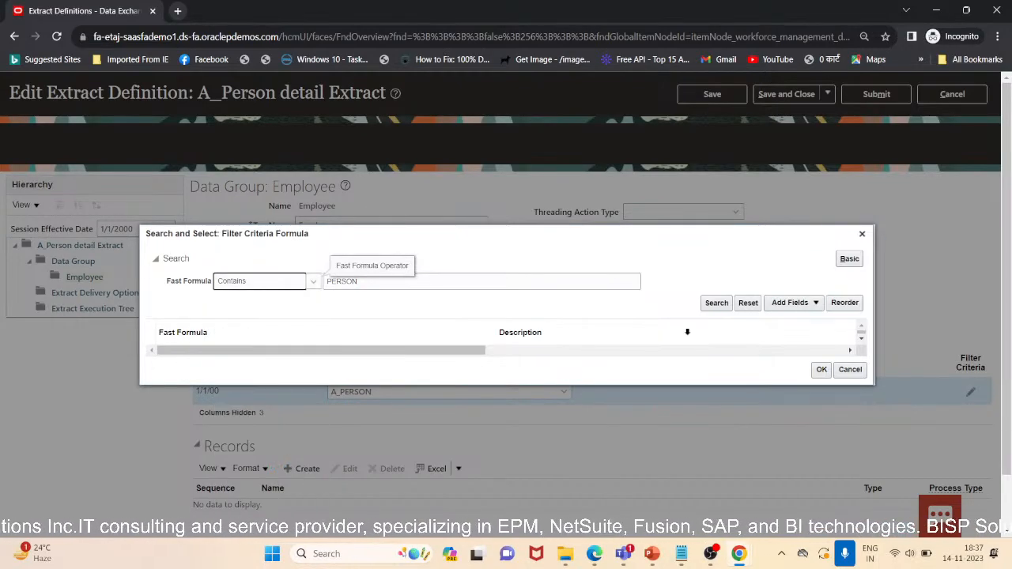
{"action": "left_click", "coordinate": [725, 309]}
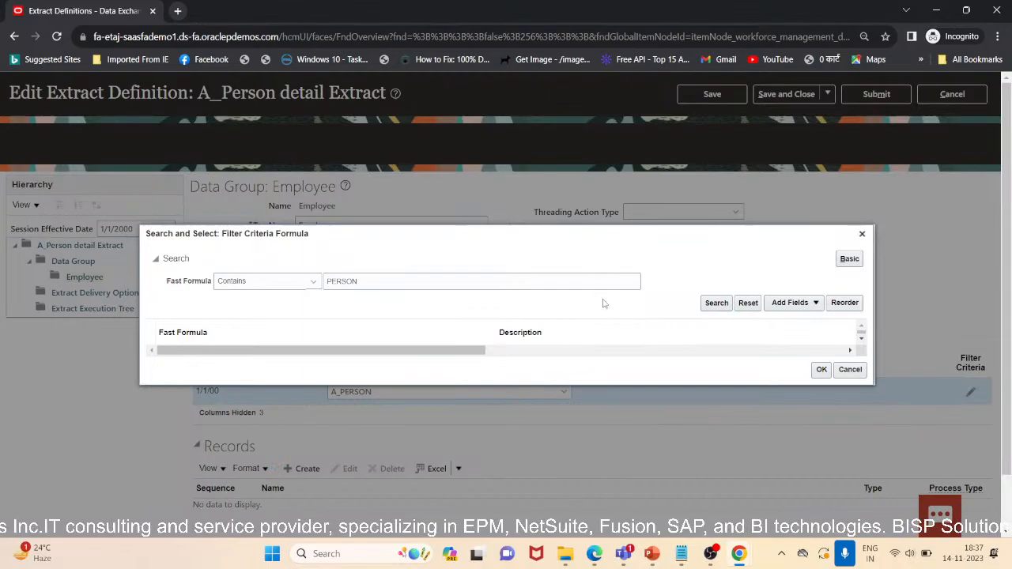
{"action": "left_click", "coordinate": [712, 305]}
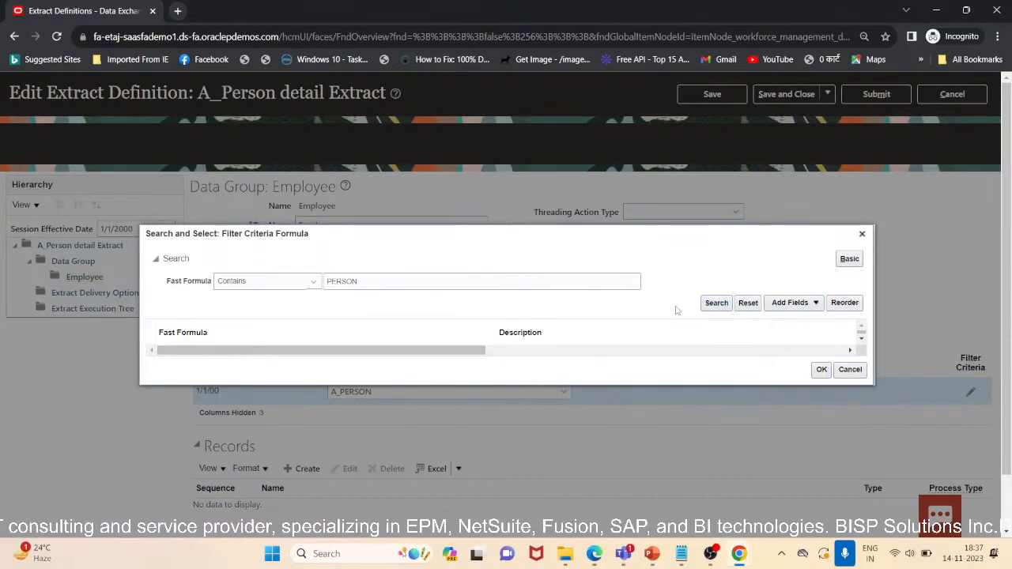
{"action": "left_click", "coordinate": [862, 234]}
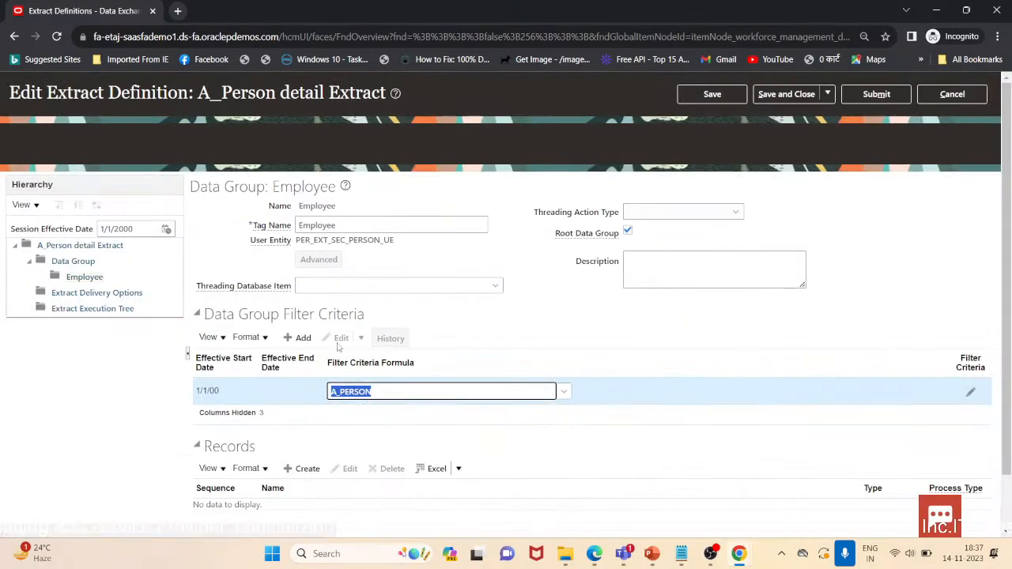
Set the filter criteria formula to Payroll Interface Active Term and confirm the filter criteria condition
{"action": "left_click", "coordinate": [565, 392]}
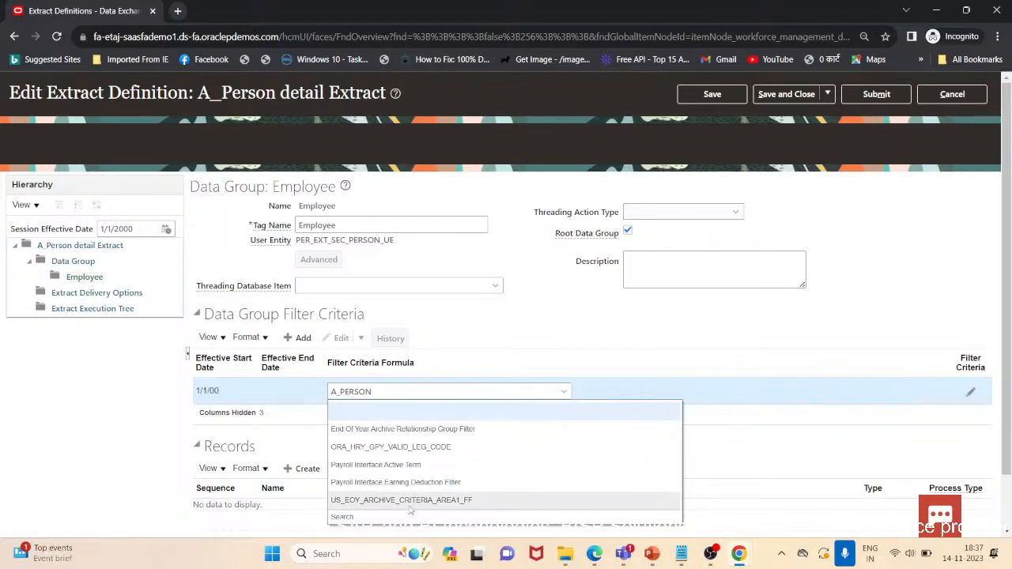
{"action": "left_click", "coordinate": [375, 464]}
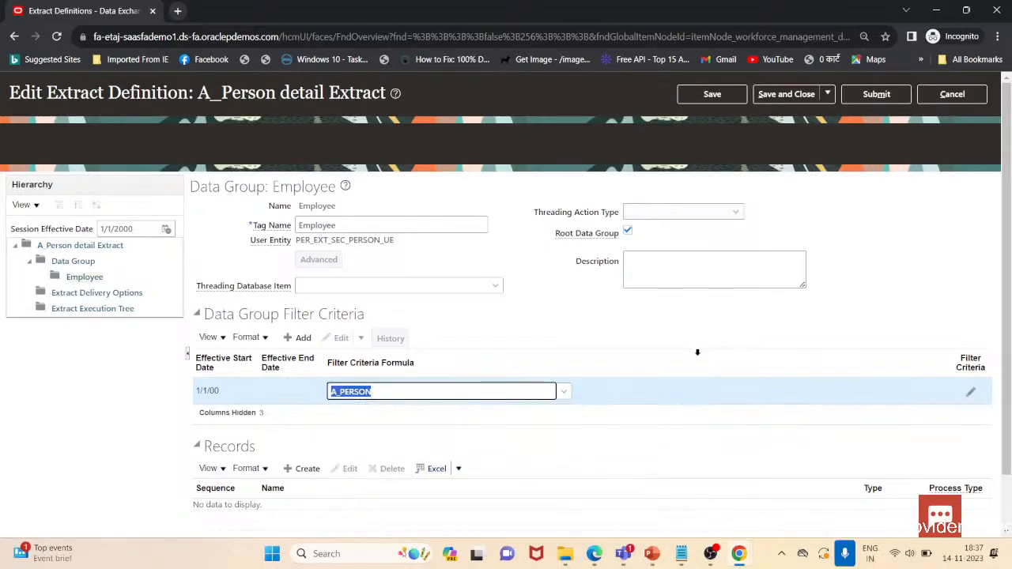
{"action": "left_click", "coordinate": [970, 392]}
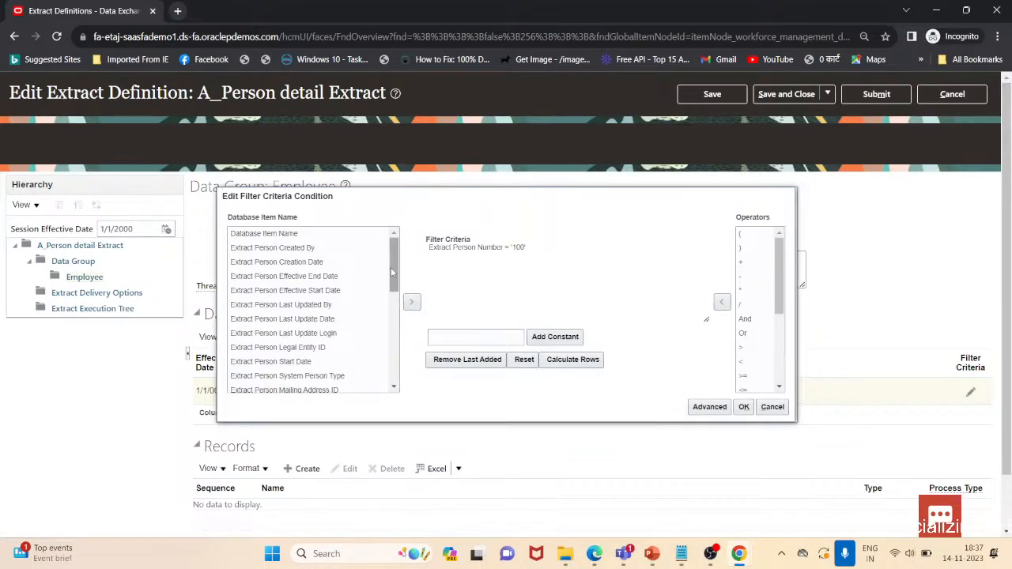
{"action": "left_click", "coordinate": [751, 409]}
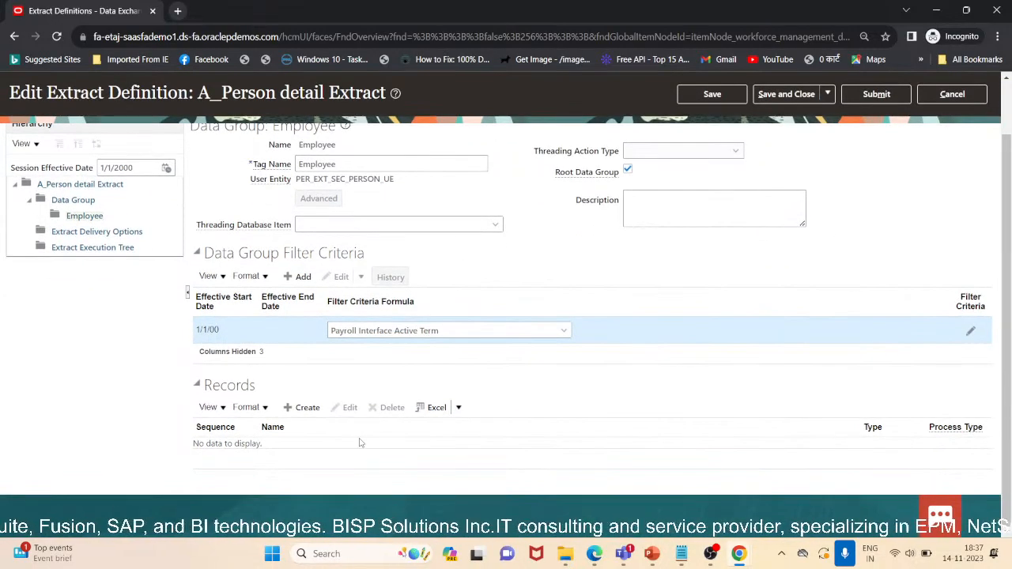
Save the data group changes after the unsaved-changes warning and close the confirmation
{"action": "left_click", "coordinate": [301, 408]}
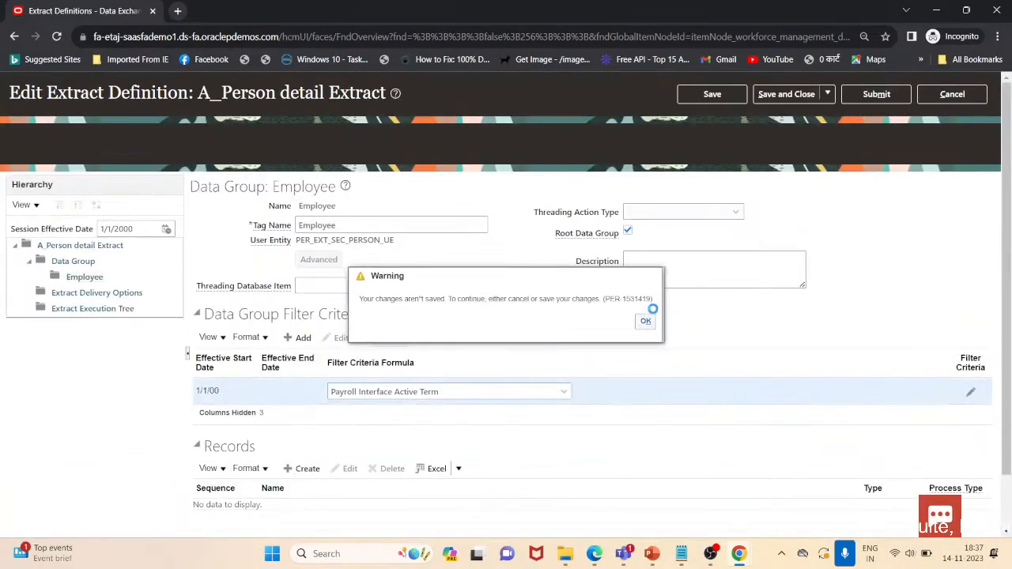
{"action": "left_click", "coordinate": [721, 100]}
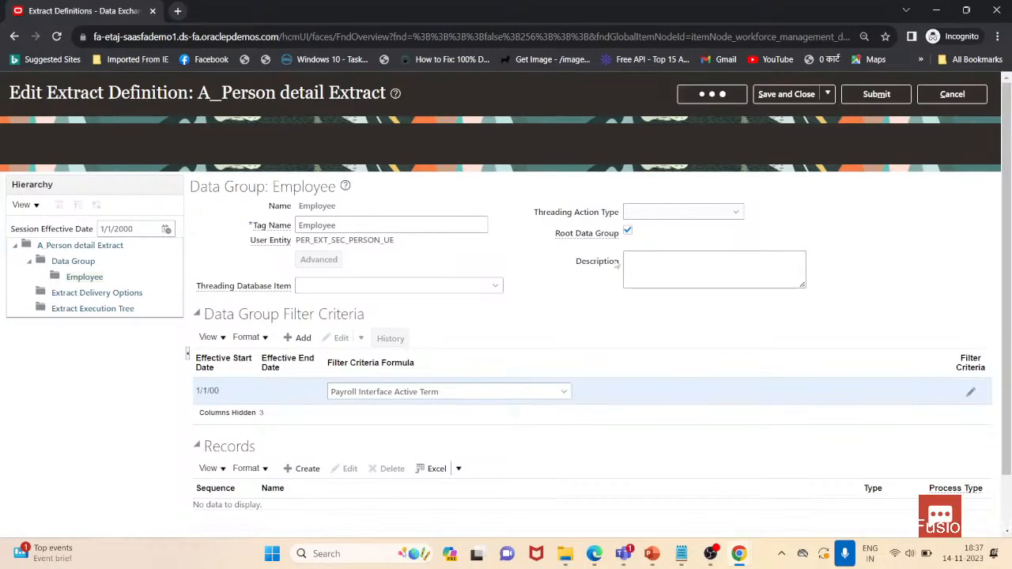
{"action": "left_click", "coordinate": [733, 214]}
{"action": "left_click", "coordinate": [893, 278]}
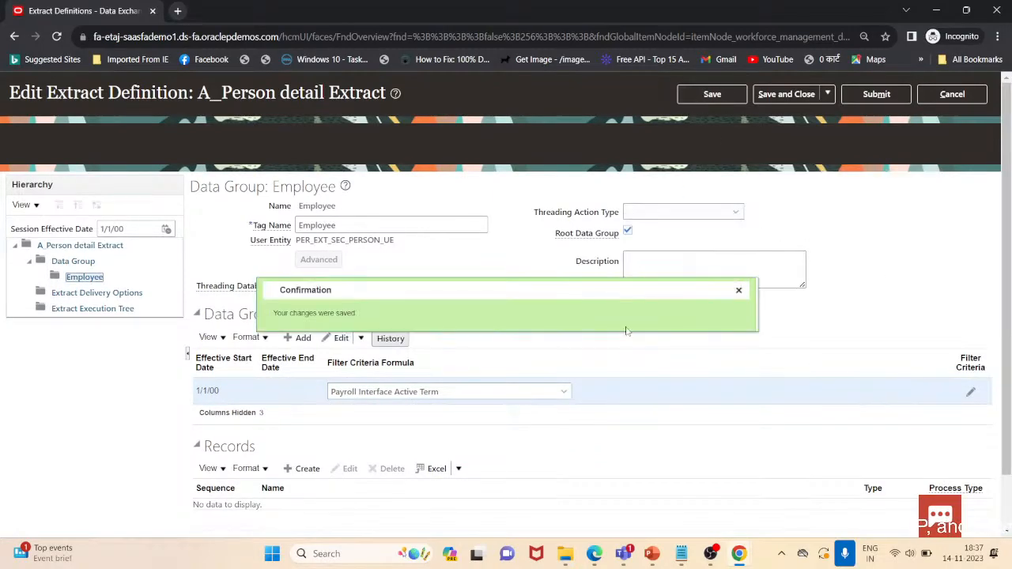
{"action": "left_click", "coordinate": [738, 290]}
Create an extract record with sequence 1 named Person Details
{"action": "scroll", "coordinate": [352, 446], "scroll_direction": "down", "scroll_amount": 1}
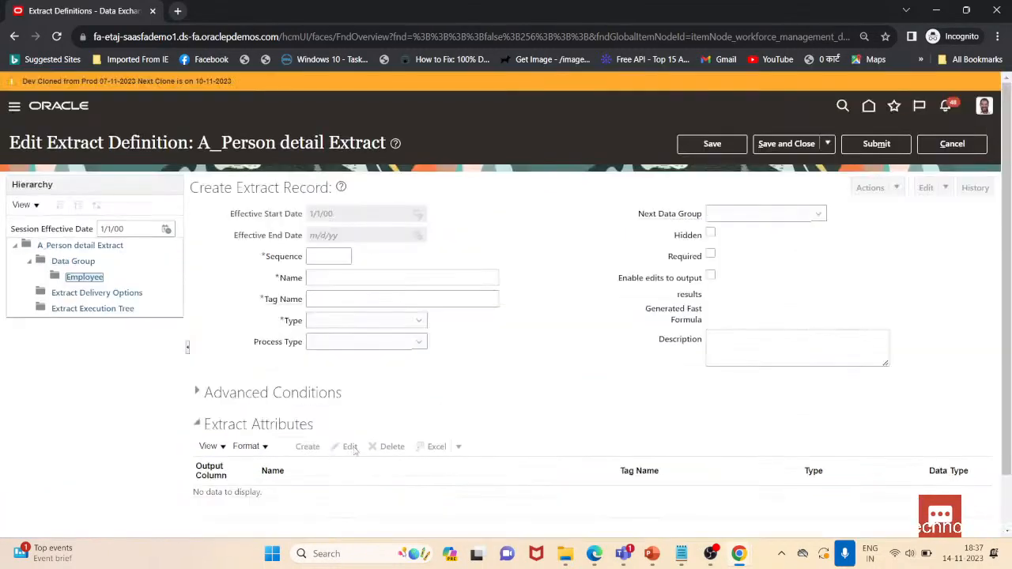
{"action": "left_click", "coordinate": [328, 260]}
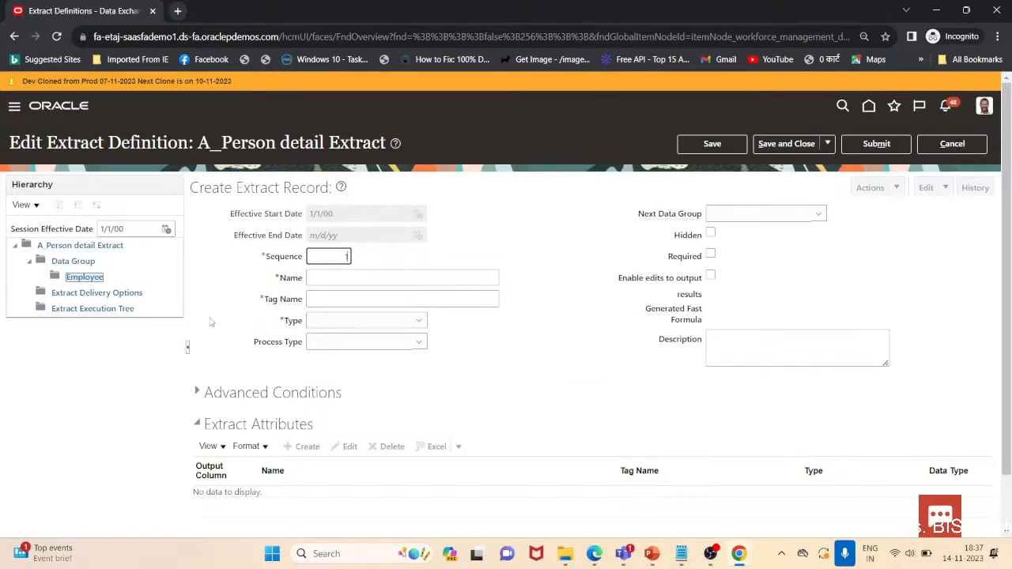
{"action": "left_click", "coordinate": [391, 276]}
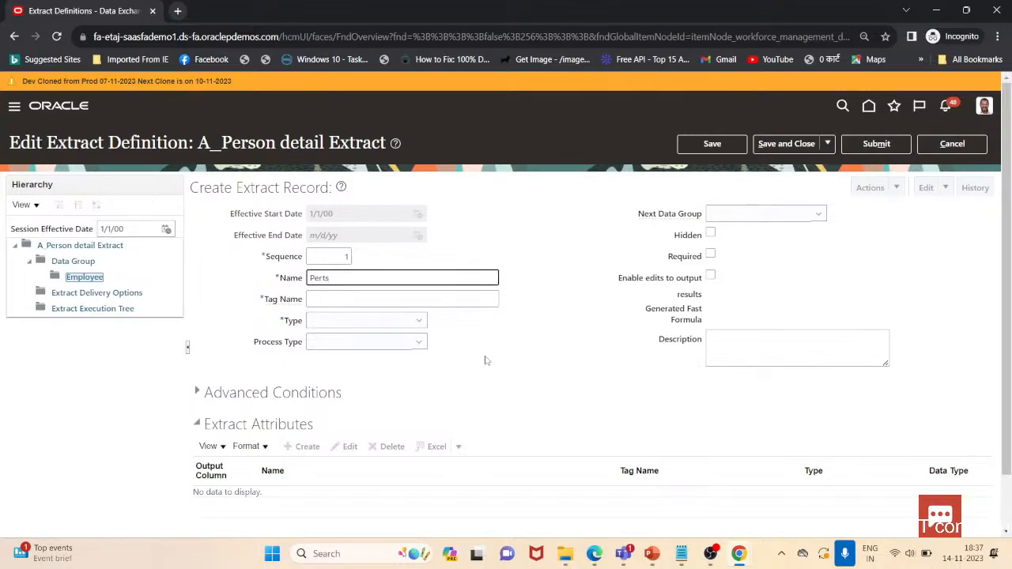
{"action": "type", "text": "Person Detailds"}
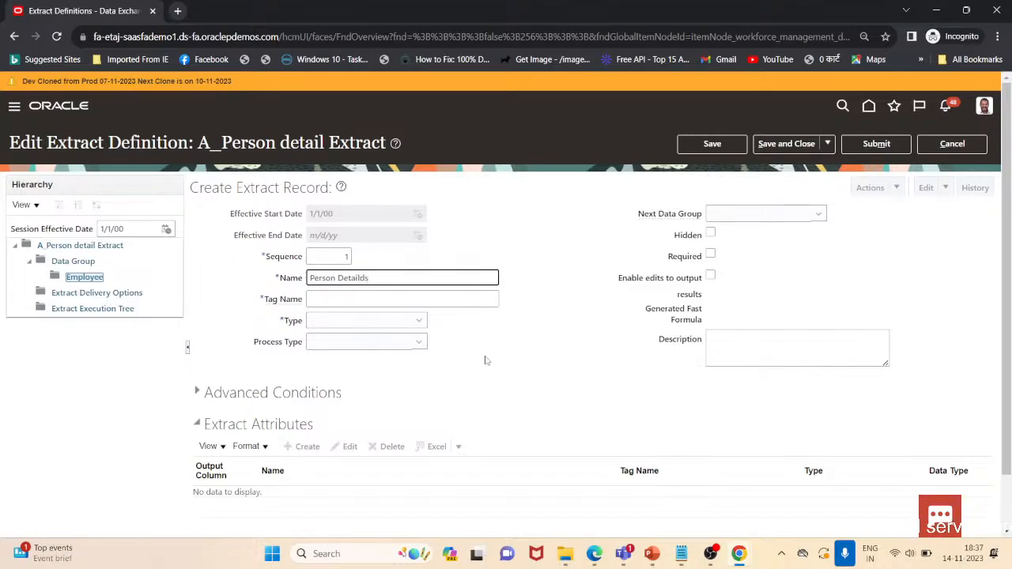
{"action": "key", "text": "BackSpace"}
{"action": "key", "text": "Tab"}
{"action": "key", "text": "Tab"}
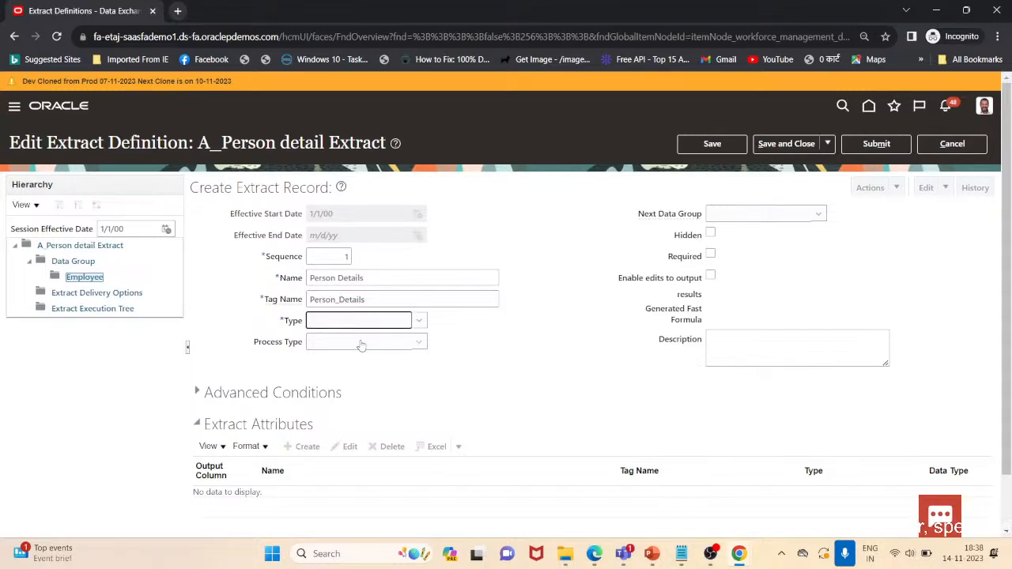
Set the extract record's type to Detail record
{"action": "key", "text": "Tab"}
{"action": "left_click", "coordinate": [423, 320]}
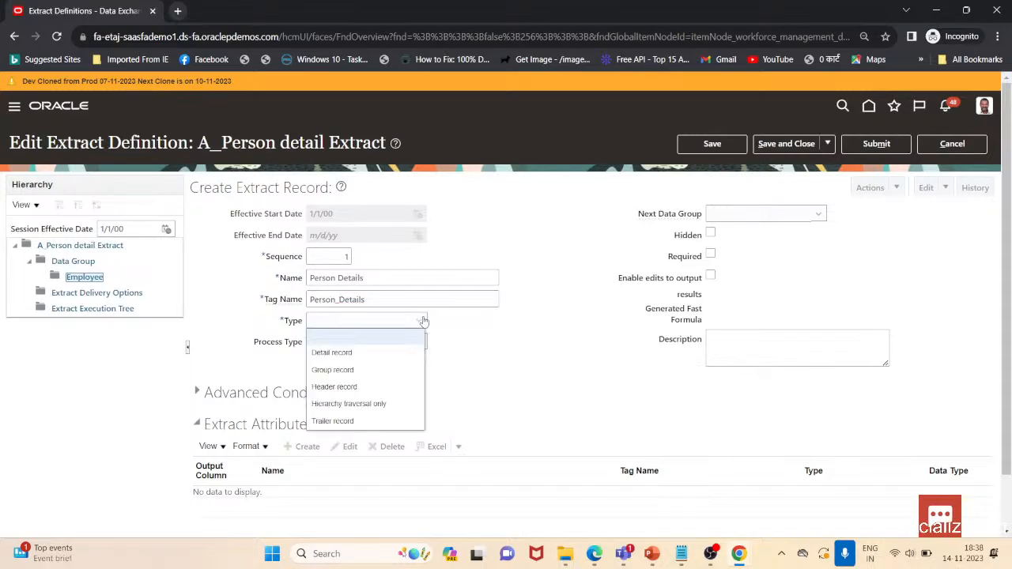
{"action": "left_click", "coordinate": [359, 358]}
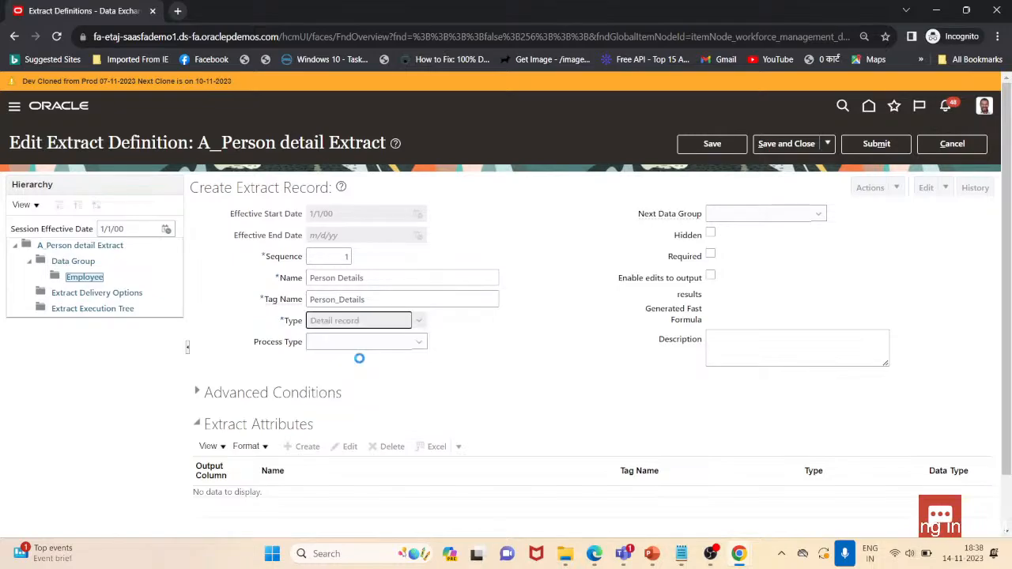
Set the extract record's process type to Fast Formula
{"action": "left_click", "coordinate": [398, 345]}
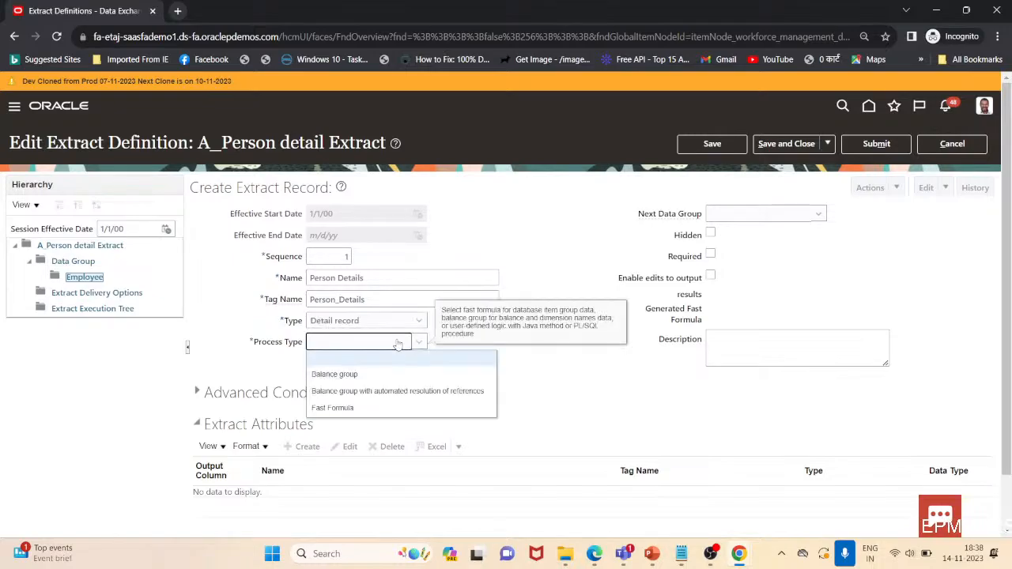
{"action": "left_click", "coordinate": [348, 408]}
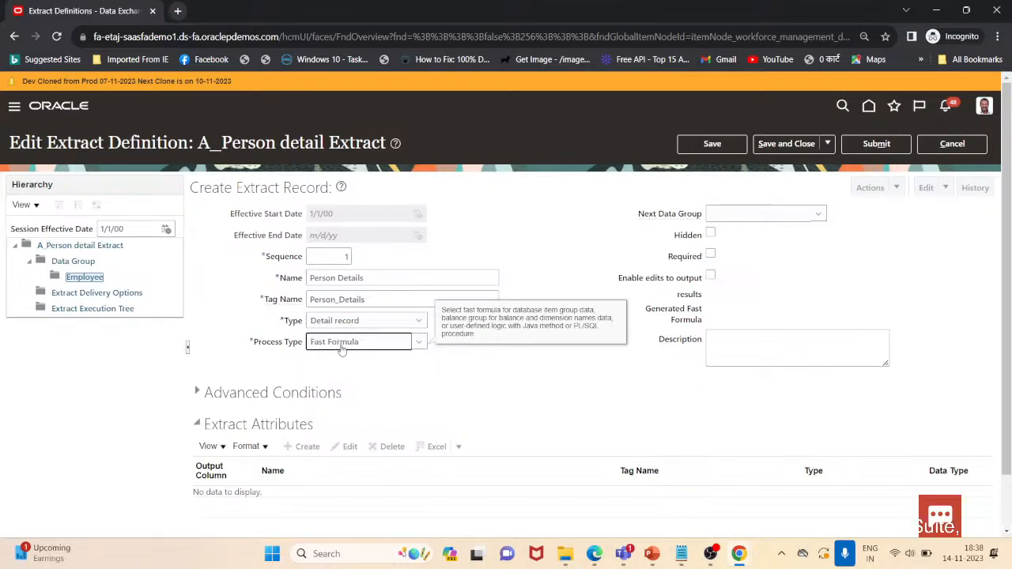
{"action": "left_click", "coordinate": [418, 341]}
{"action": "left_click", "coordinate": [353, 408]}
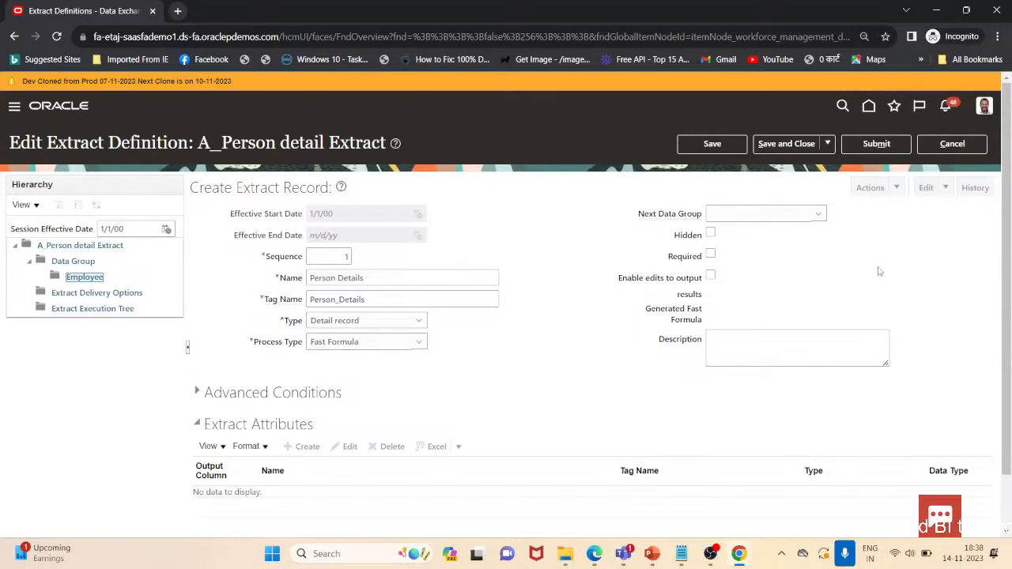
Save the new extract record and close the save confirmation
{"action": "left_click", "coordinate": [783, 216]}
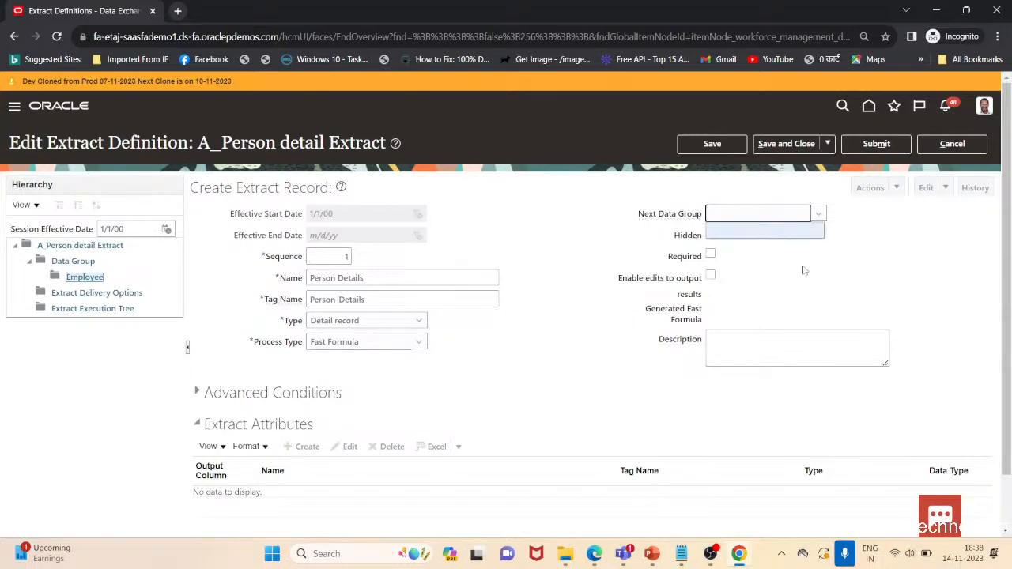
{"action": "left_click", "coordinate": [712, 144]}
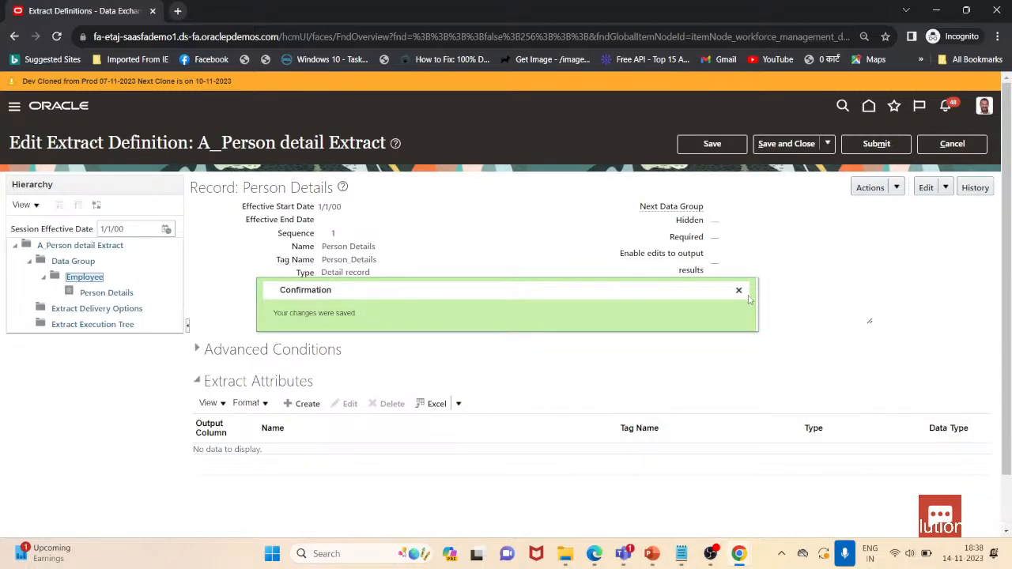
{"action": "left_click", "coordinate": [738, 291]}
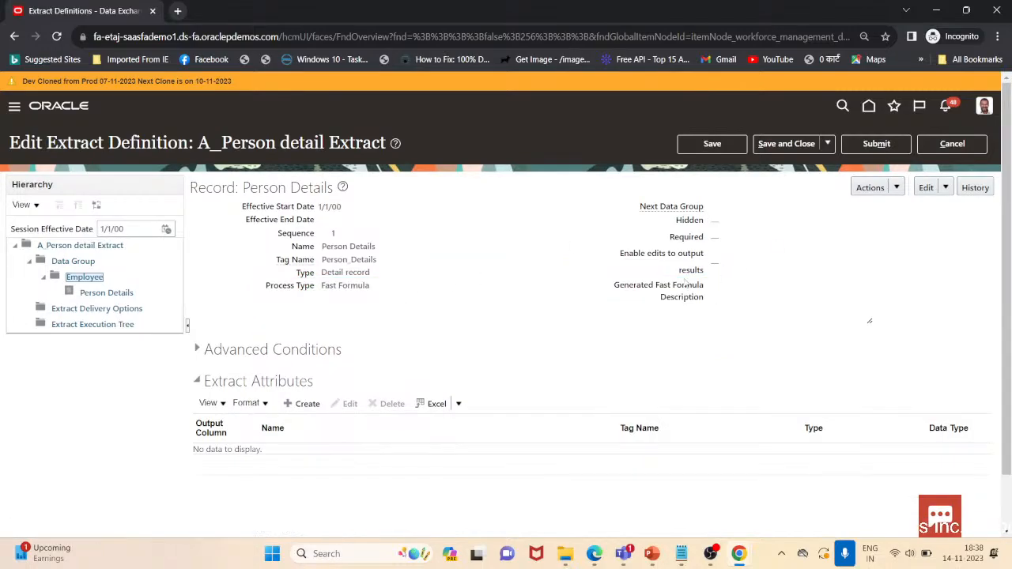
Generate the fast formula for the Person Details record
{"action": "left_click", "coordinate": [876, 187]}
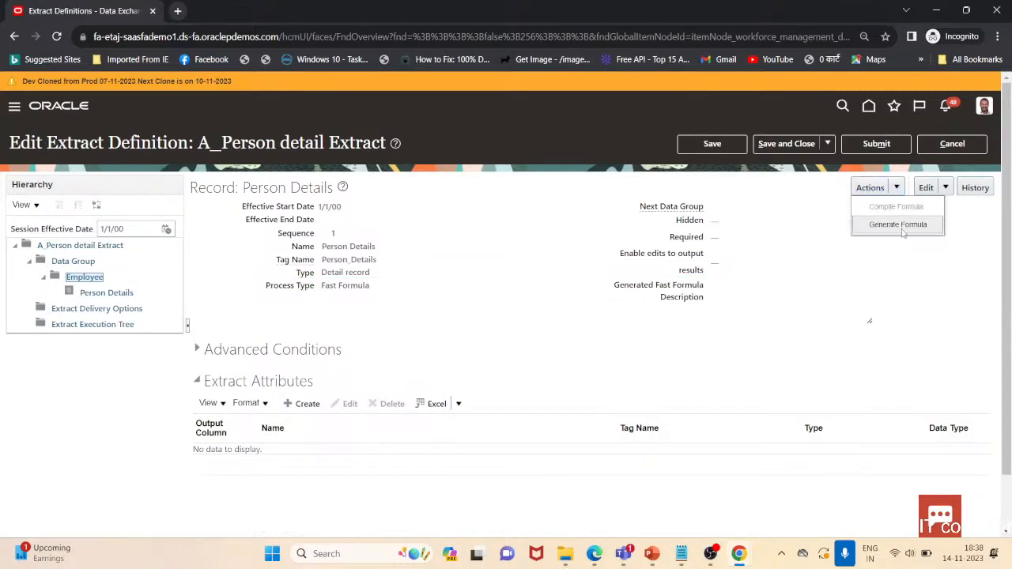
{"action": "left_click", "coordinate": [899, 186]}
{"action": "left_click", "coordinate": [879, 225]}
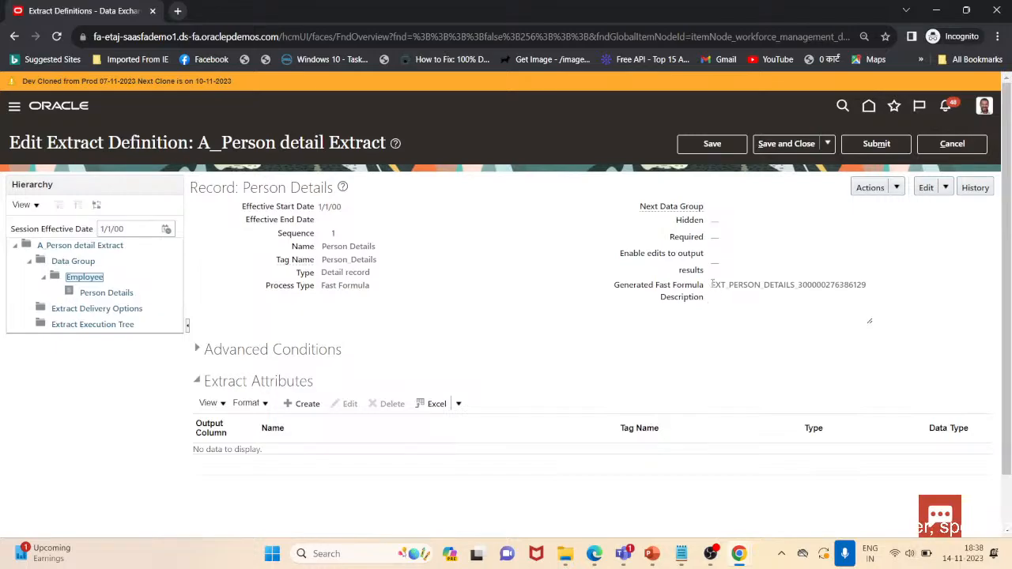
{"action": "left_click_drag", "start_coordinate": [712, 284], "coordinate": [894, 289]}
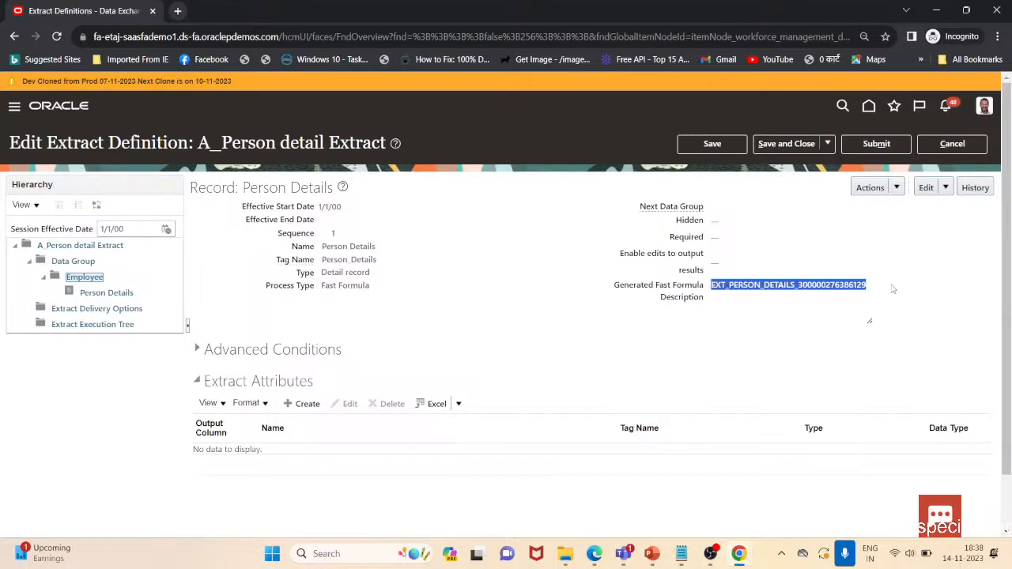
Compile the Person Details record's fast formula
{"action": "left_click", "coordinate": [891, 192]}
{"action": "left_click", "coordinate": [877, 204]}
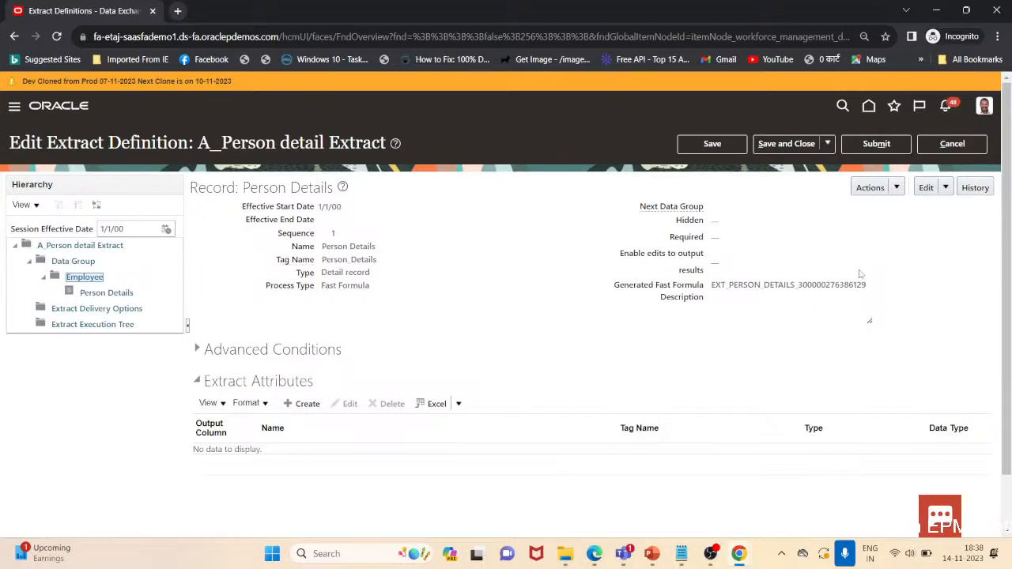
{"action": "scroll", "coordinate": [606, 359], "scroll_direction": "down", "scroll_amount": 1}
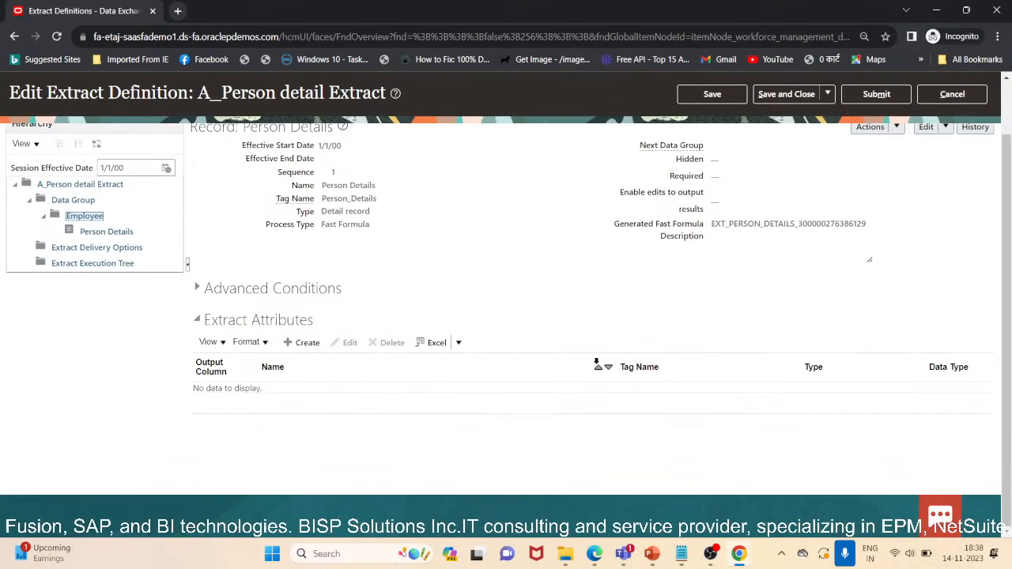
{"action": "scroll", "coordinate": [597, 365], "scroll_direction": "up", "scroll_amount": 1}
{"action": "left_click", "coordinate": [896, 188]}
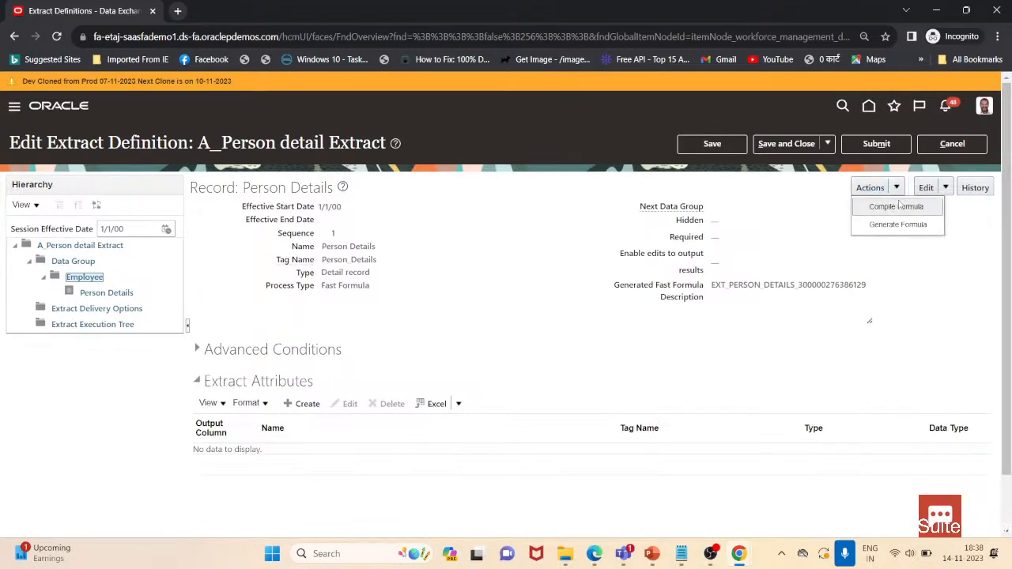
{"action": "left_click", "coordinate": [897, 207]}
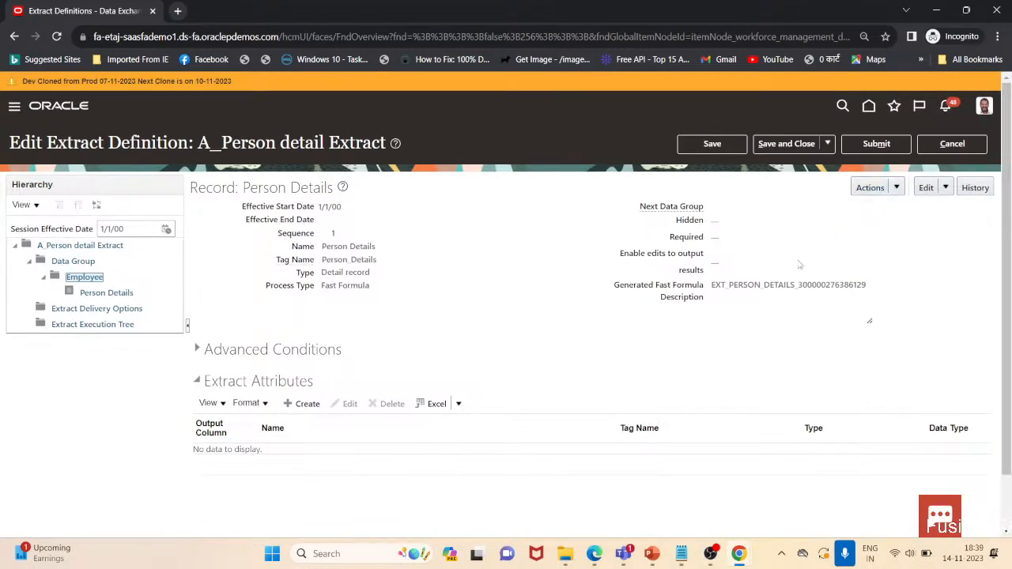
Create a new extract attribute for the record with name Name and tag name Name
{"action": "scroll", "coordinate": [510, 363], "scroll_direction": "down", "scroll_amount": 1}
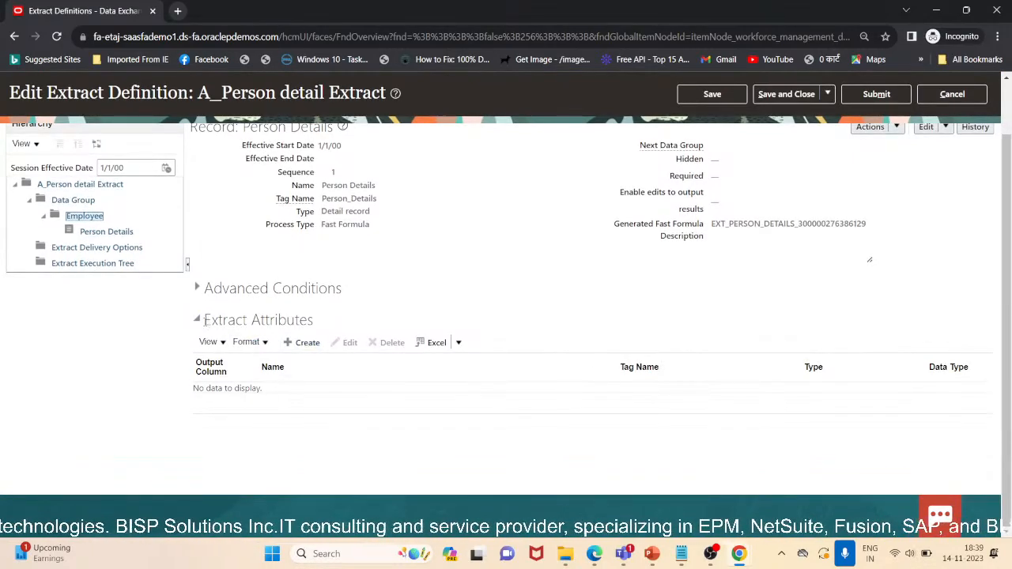
{"action": "left_click_drag", "start_coordinate": [203, 319], "coordinate": [315, 320]}
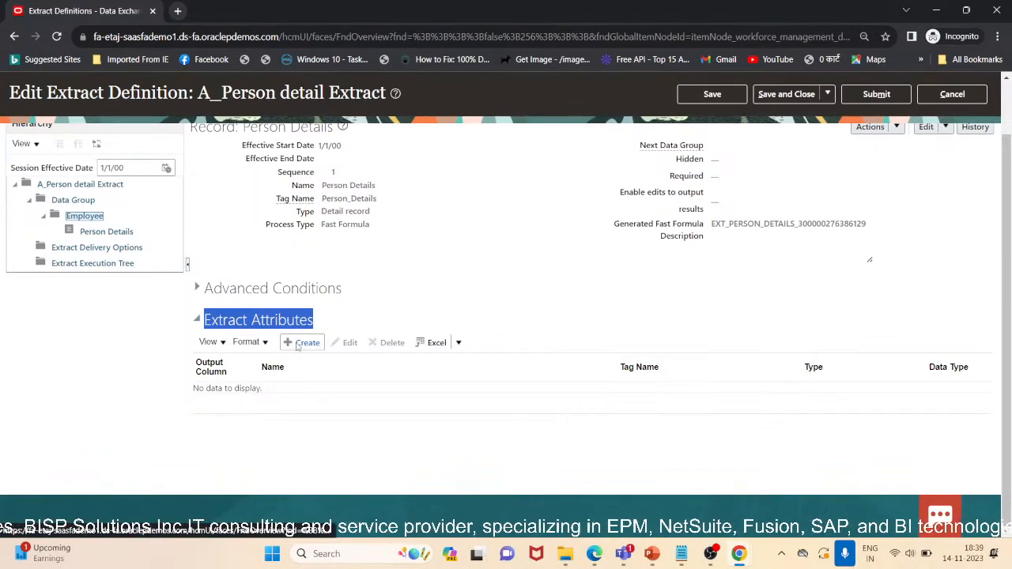
{"action": "left_click", "coordinate": [299, 343]}
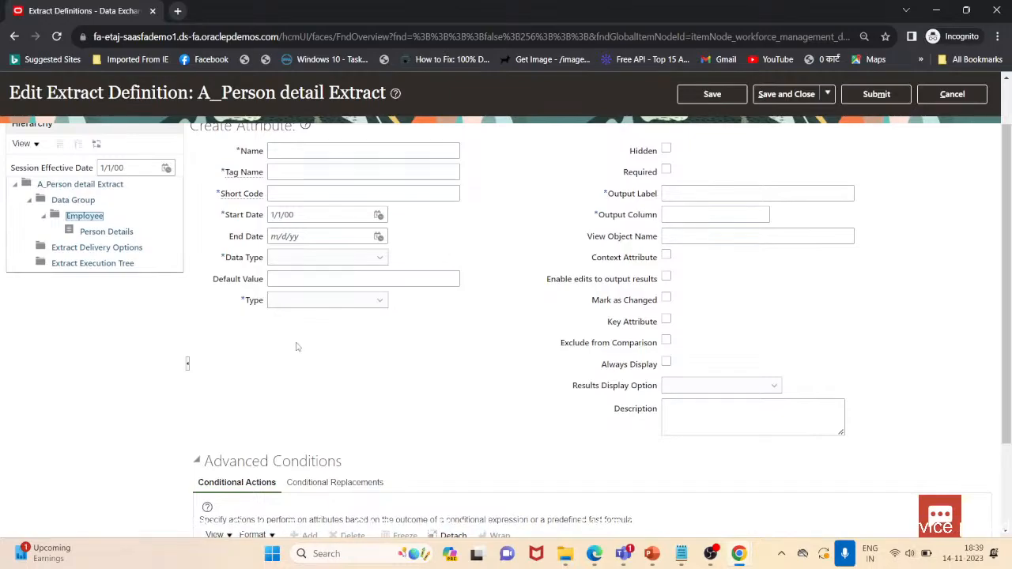
{"action": "scroll", "coordinate": [535, 322], "scroll_direction": "up", "scroll_amount": 1}
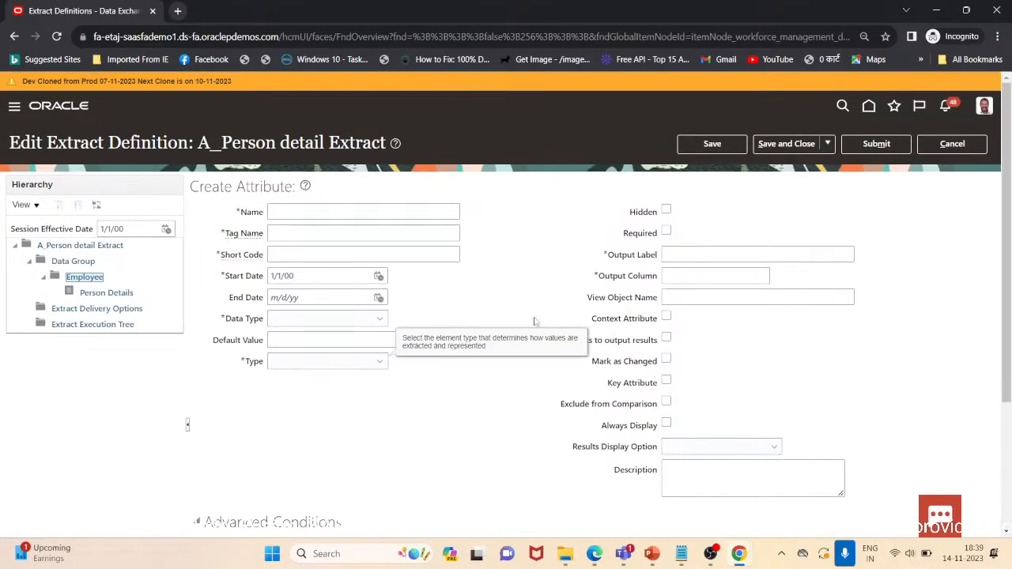
{"action": "left_click", "coordinate": [323, 219]}
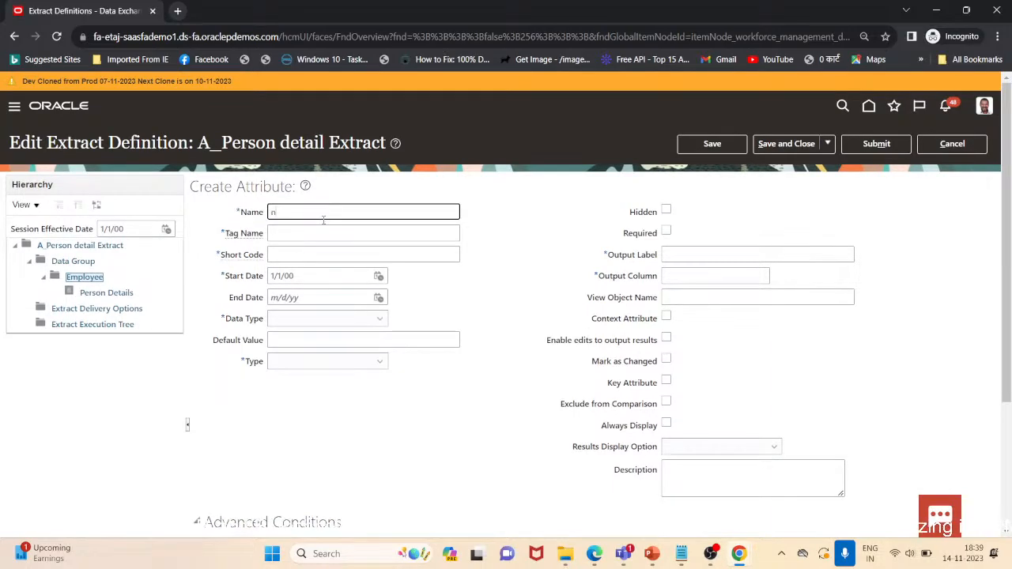
{"action": "type", "text": "na"}
{"action": "key", "text": "BackSpace"}
{"action": "key", "text": "BackSpace"}
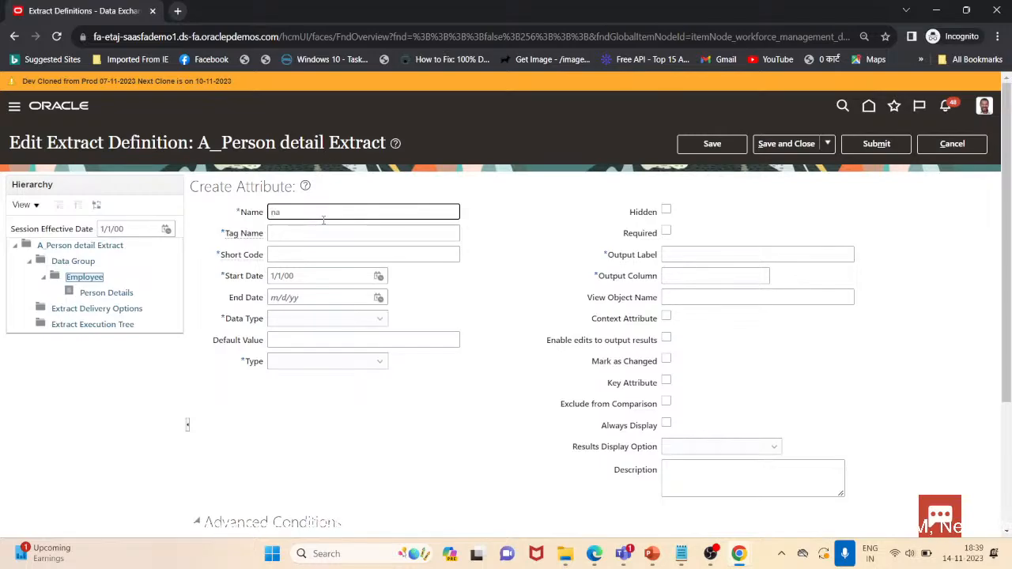
{"action": "type", "text": "Name"}
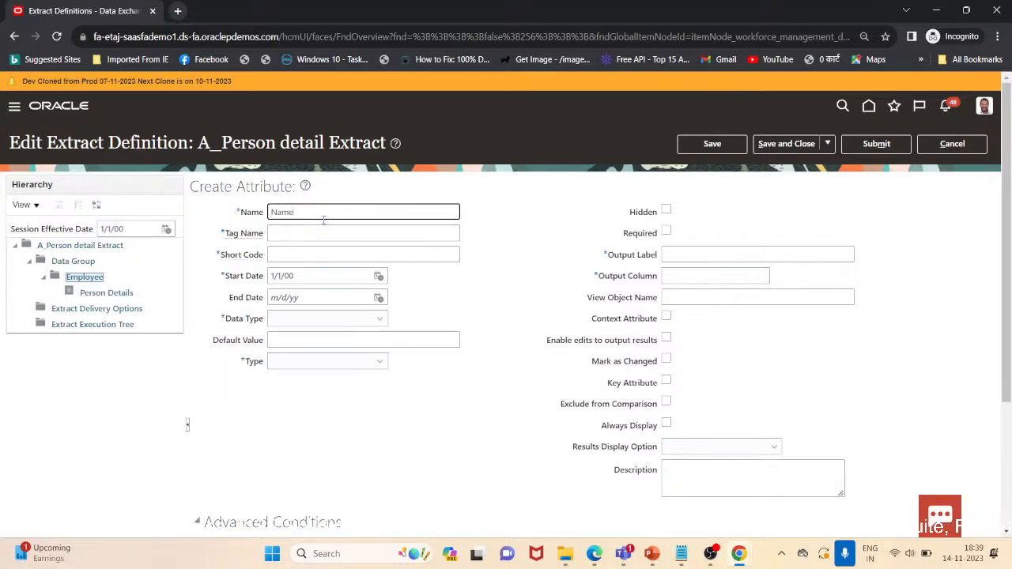
{"action": "key", "text": "Tab"}
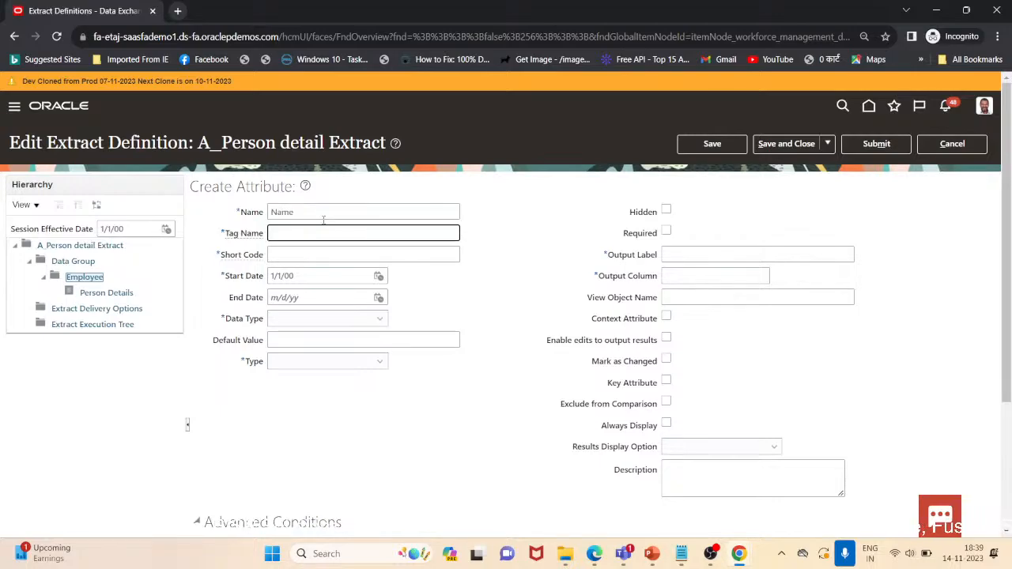
{"action": "key", "text": "Tab"}
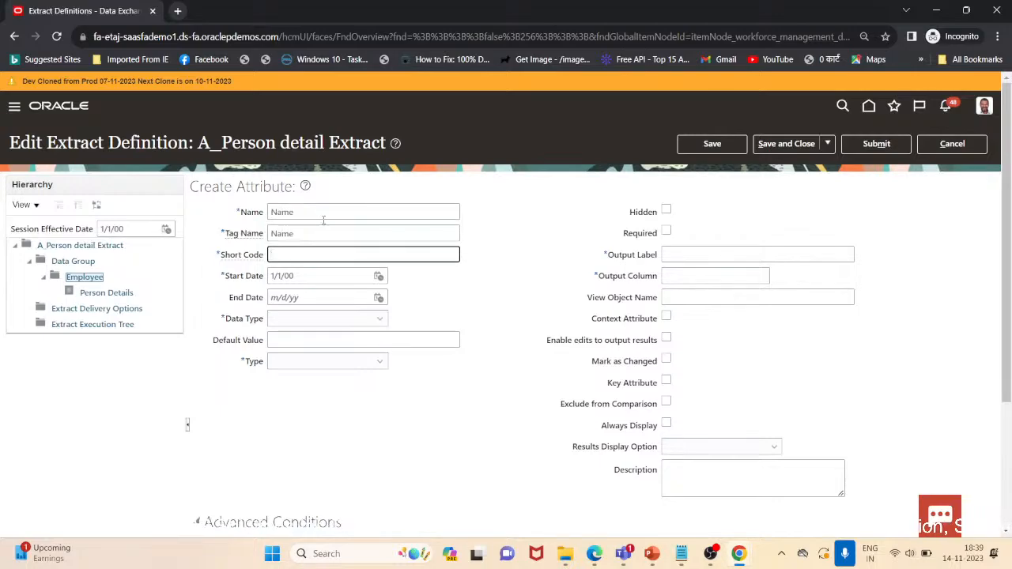
{"action": "key", "text": "Tab"}
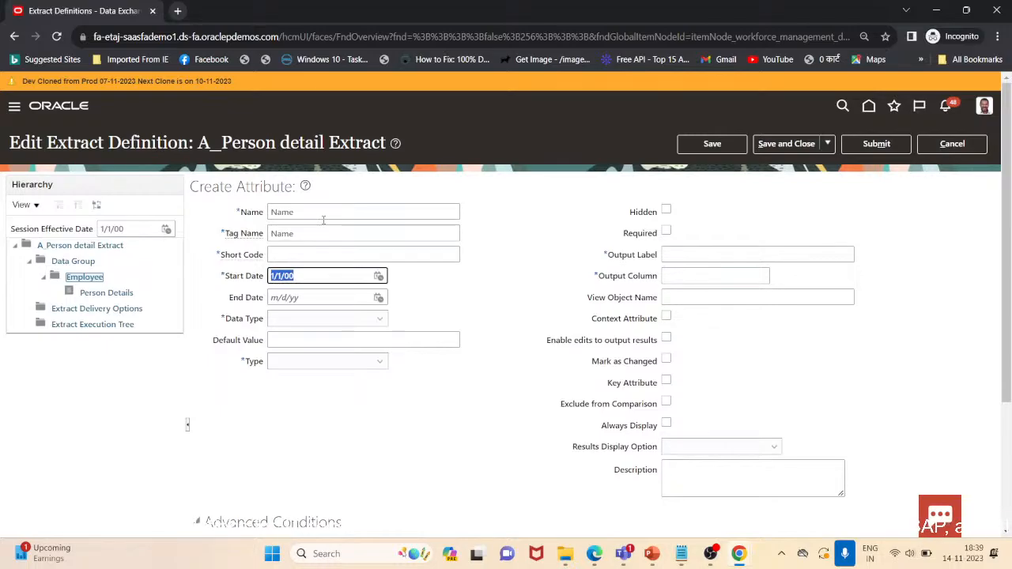
Set the attribute's short code to Name and its type to Database item group
{"action": "left_click", "coordinate": [307, 253]}
{"action": "type", "text": "Name"}
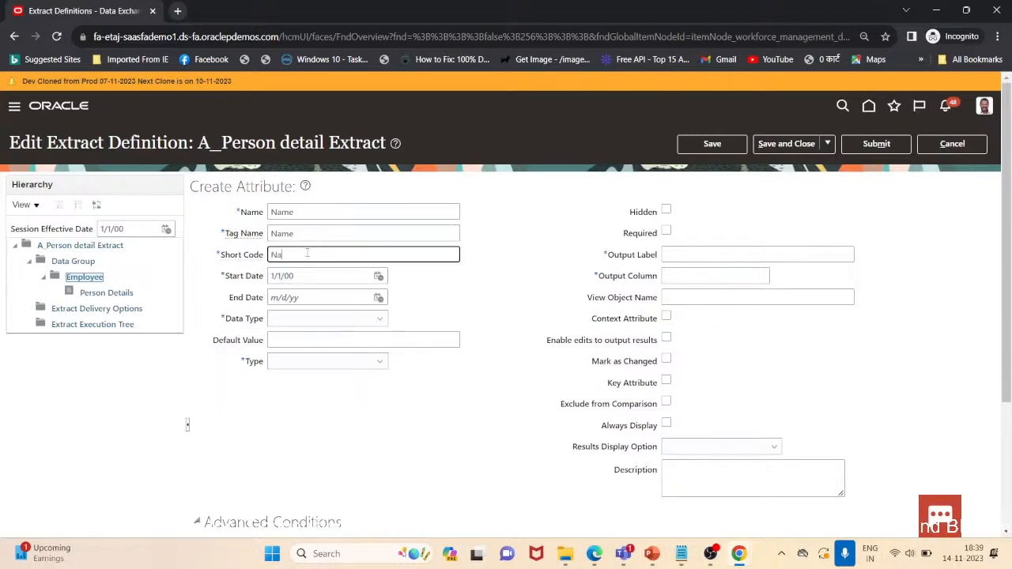
{"action": "key", "text": "Tab"}
{"action": "key", "text": "Tab"}
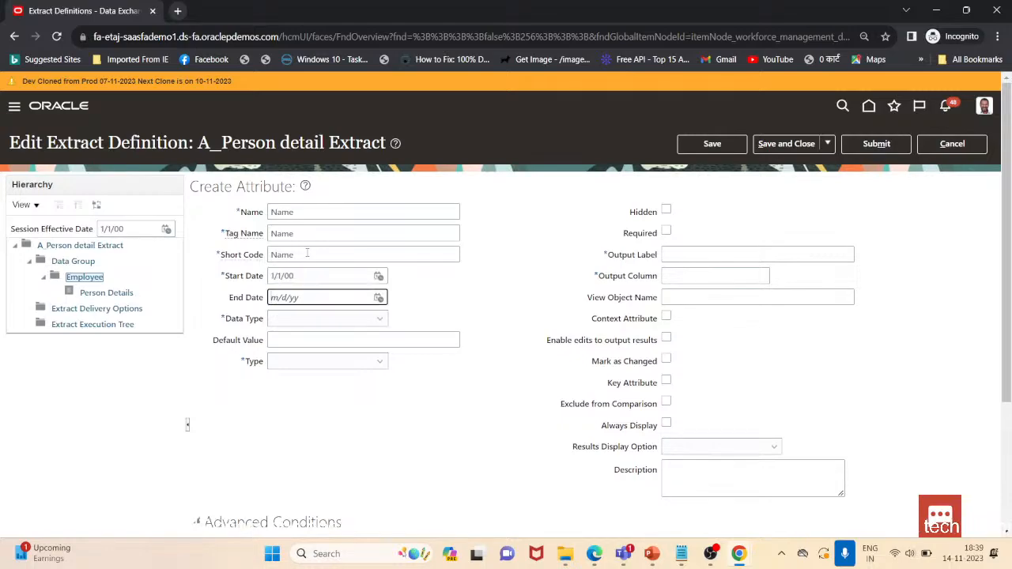
{"action": "key", "text": "Tab"}
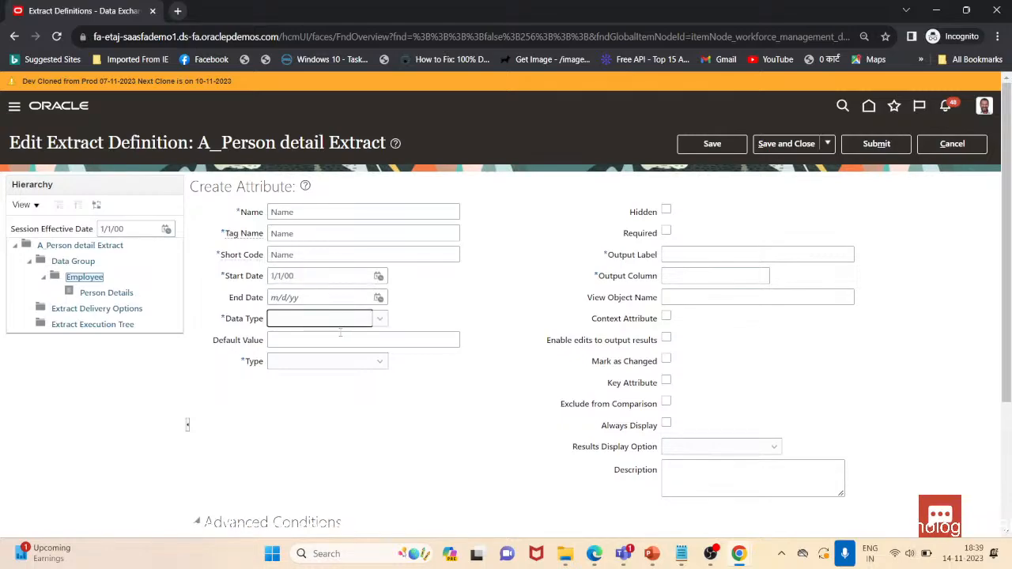
{"action": "left_click", "coordinate": [357, 363]}
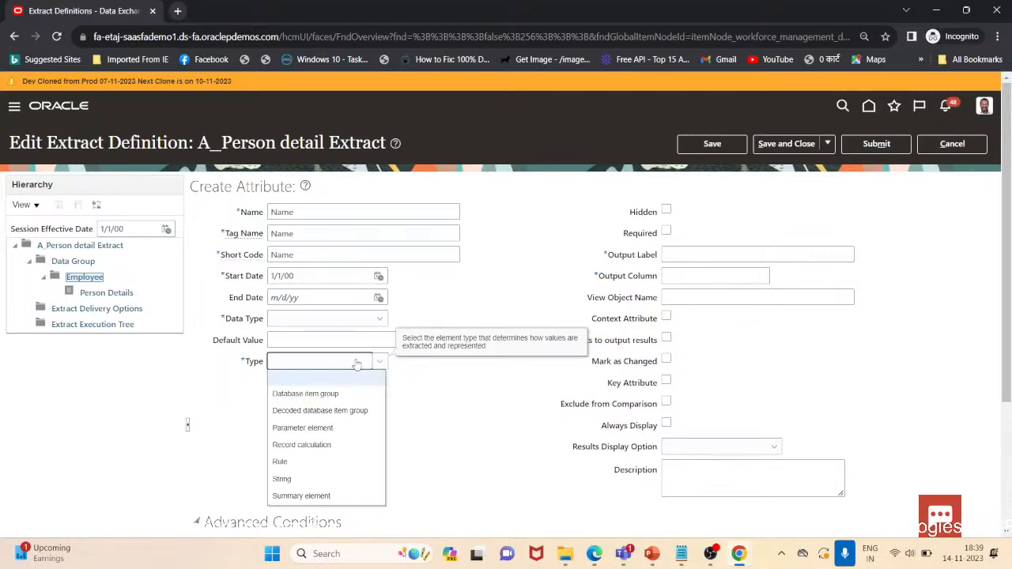
{"action": "left_click", "coordinate": [302, 397]}
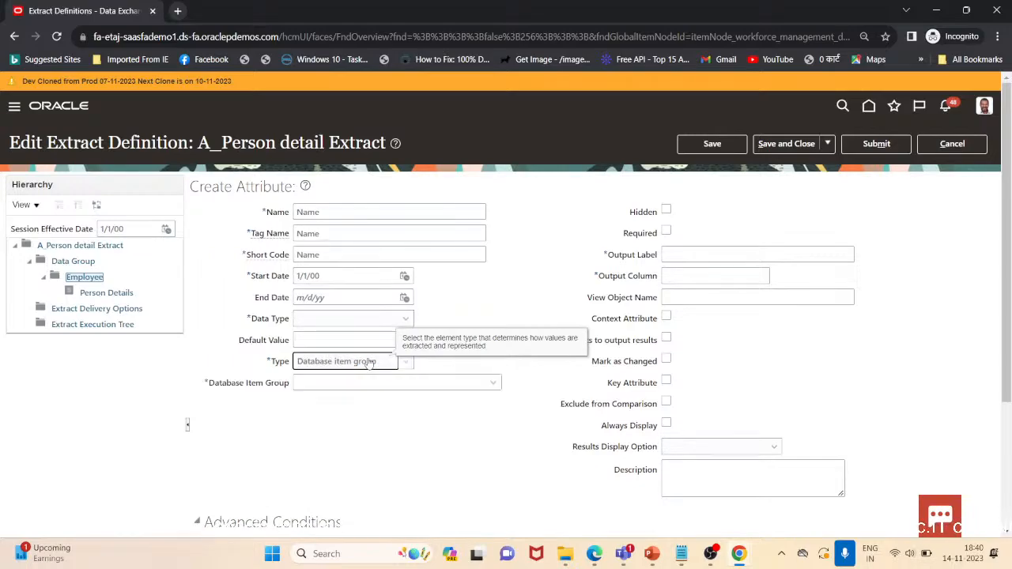
Search the database item groups for Person and scroll through the results
{"action": "left_click", "coordinate": [494, 386]}
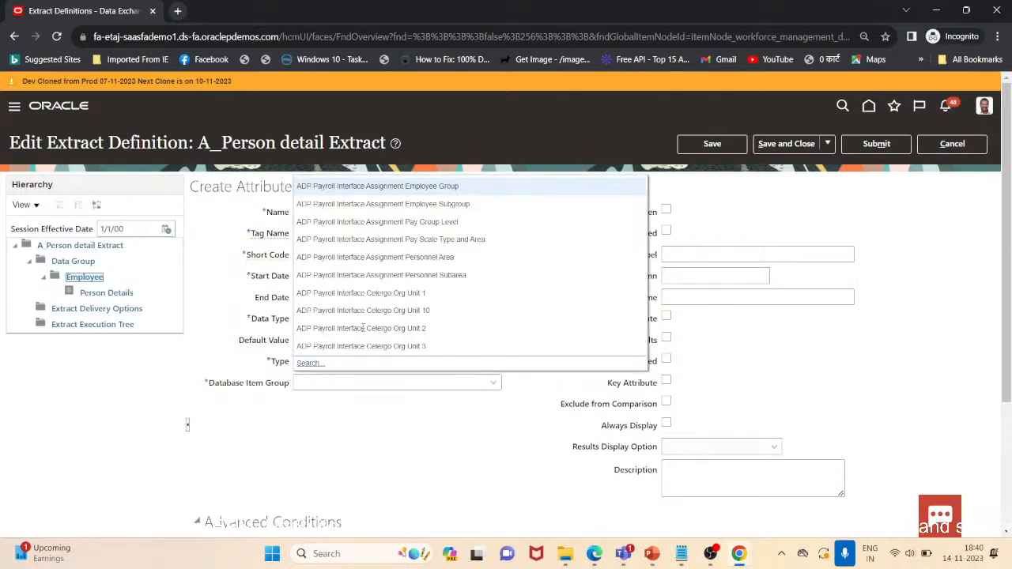
{"action": "left_click", "coordinate": [310, 363]}
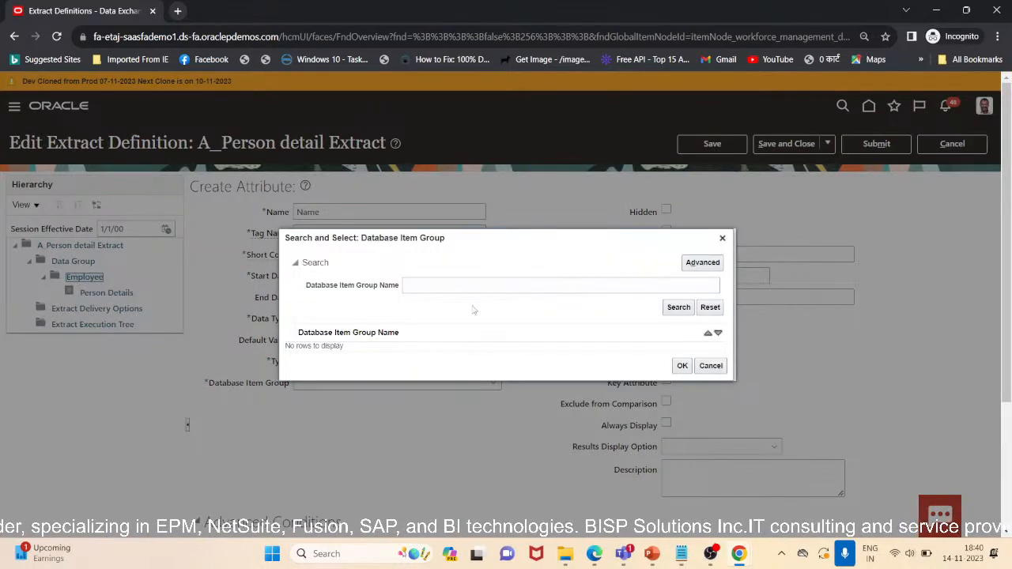
{"action": "left_click", "coordinate": [475, 287]}
{"action": "type", "text": "Person"}
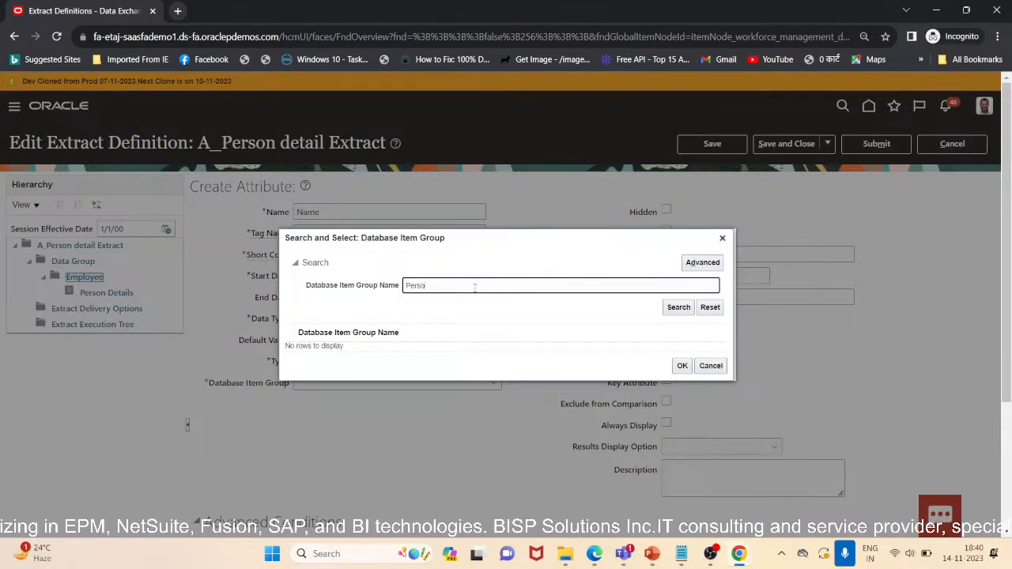
{"action": "left_click", "coordinate": [676, 307]}
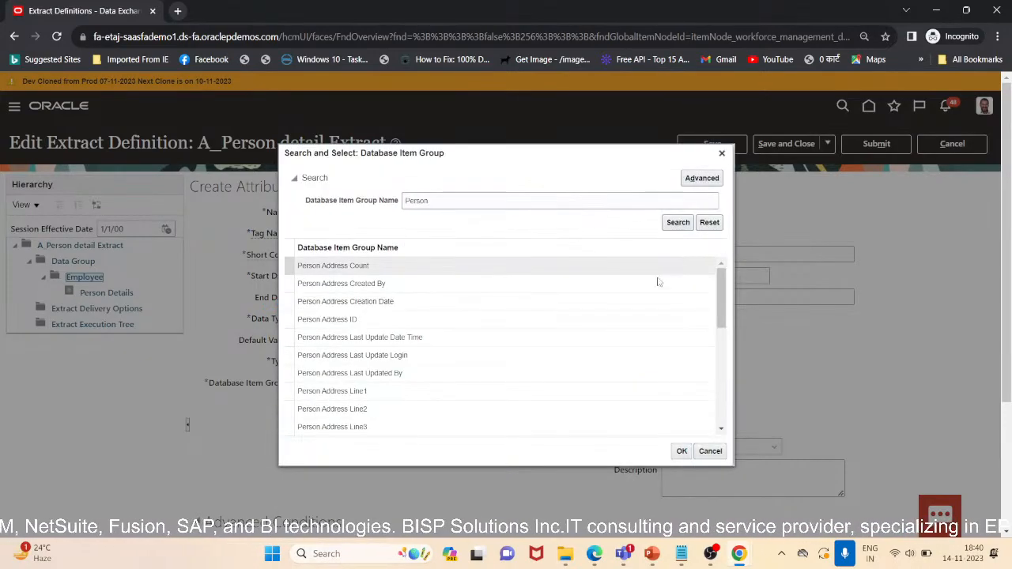
{"action": "left_click_drag", "start_coordinate": [723, 311], "coordinate": [717, 400]}
{"action": "scroll", "coordinate": [717, 404], "scroll_direction": "down", "scroll_amount": 3}
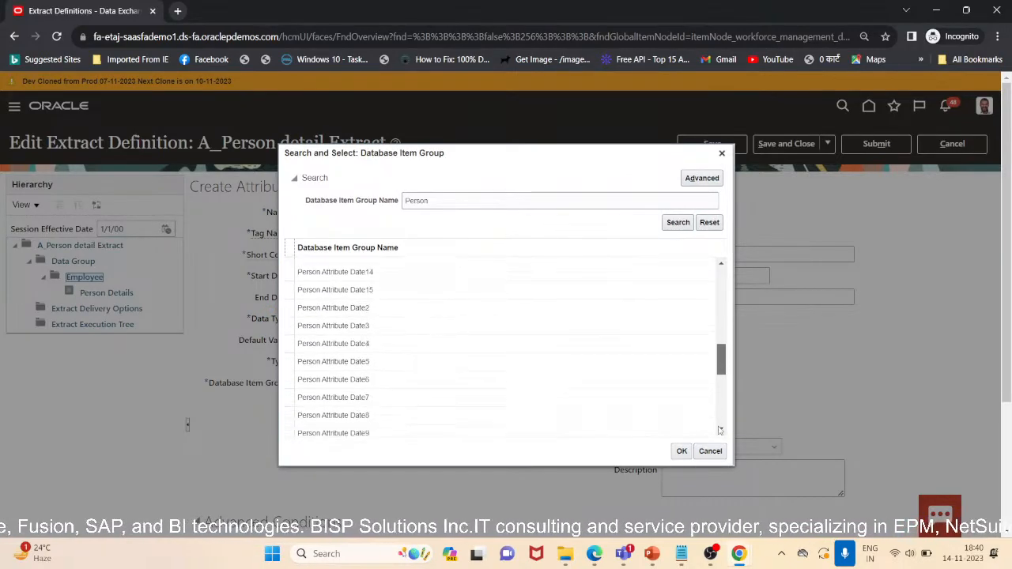
Refine the database item group search to Person Name and browse the results
{"action": "left_click", "coordinate": [494, 203]}
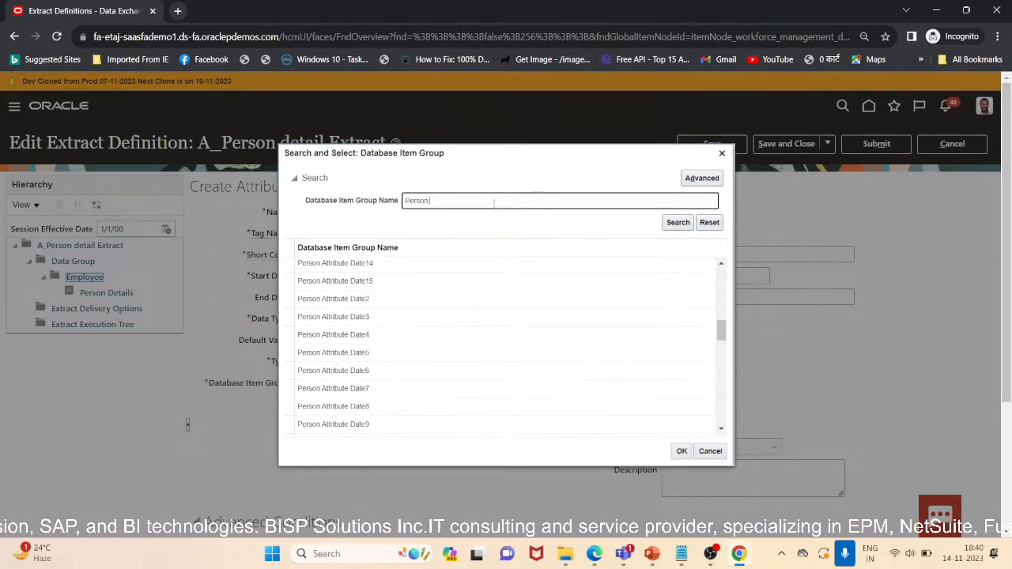
{"action": "type", "text": "Name"}
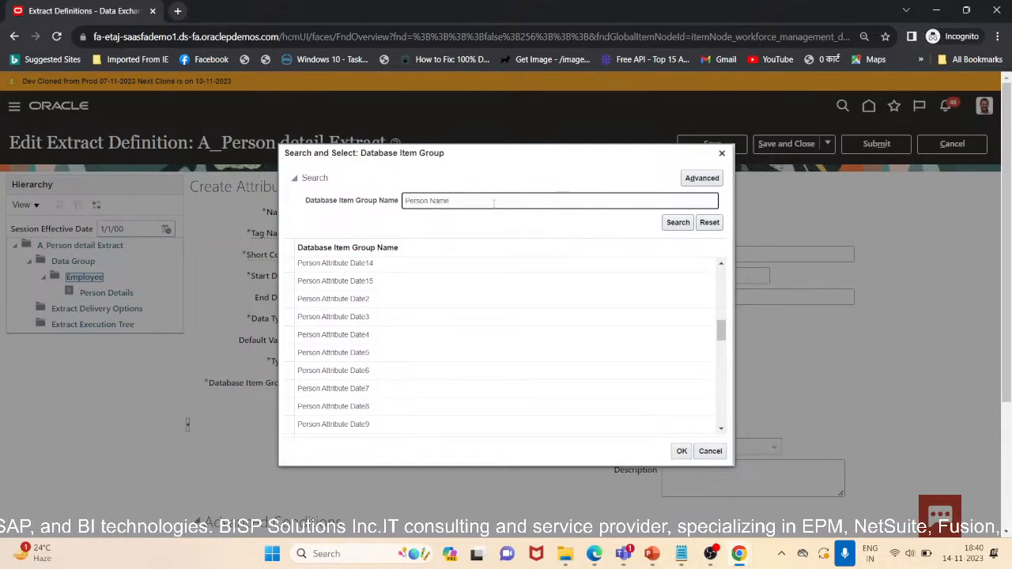
{"action": "left_click", "coordinate": [669, 222]}
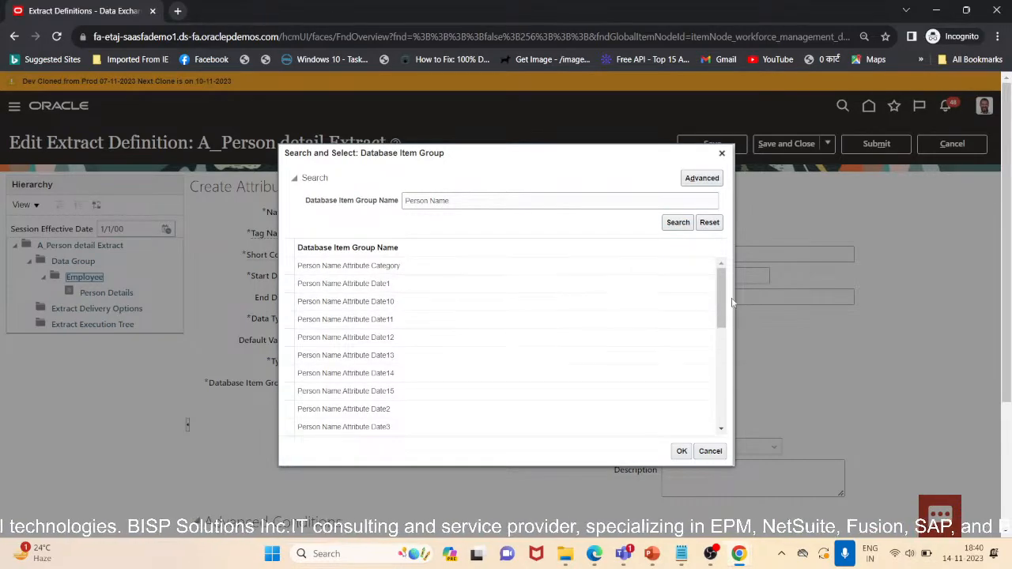
{"action": "left_click_drag", "start_coordinate": [722, 302], "coordinate": [728, 432]}
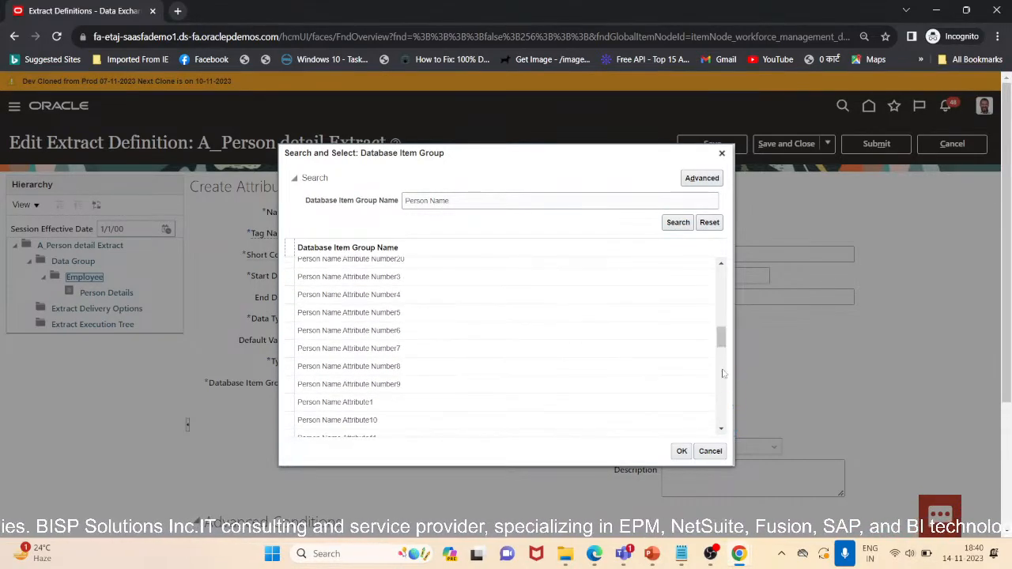
{"action": "left_click_drag", "start_coordinate": [723, 345], "coordinate": [733, 252]}
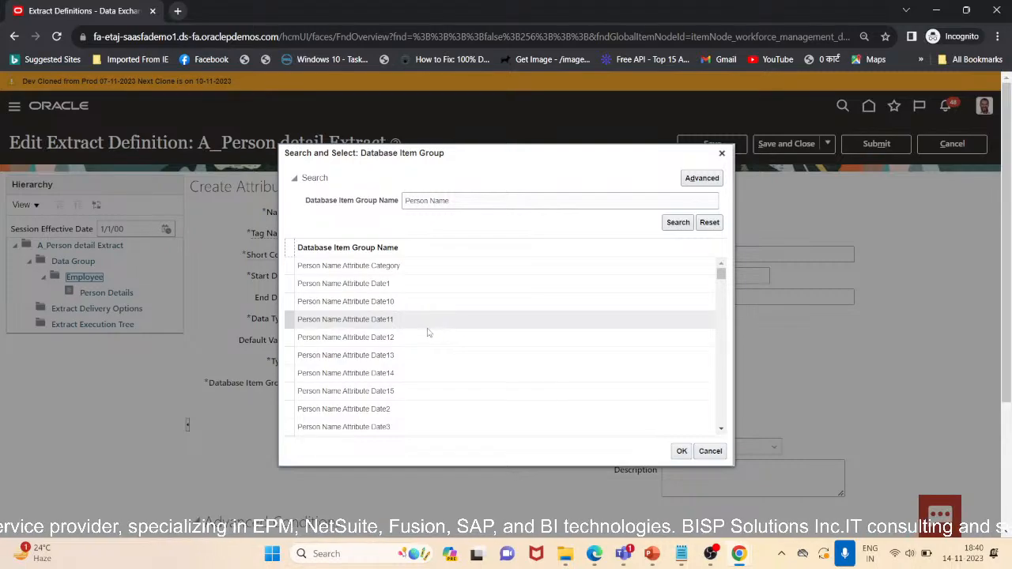
{"action": "scroll", "coordinate": [425, 339], "scroll_direction": "down", "scroll_amount": 3}
{"action": "scroll", "coordinate": [426, 338], "scroll_direction": "down", "scroll_amount": 5}
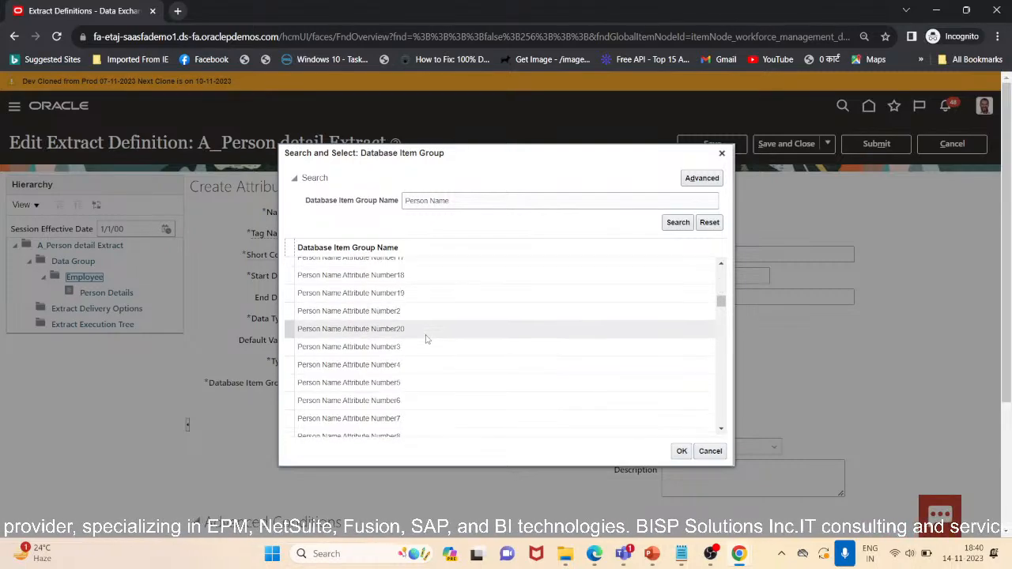
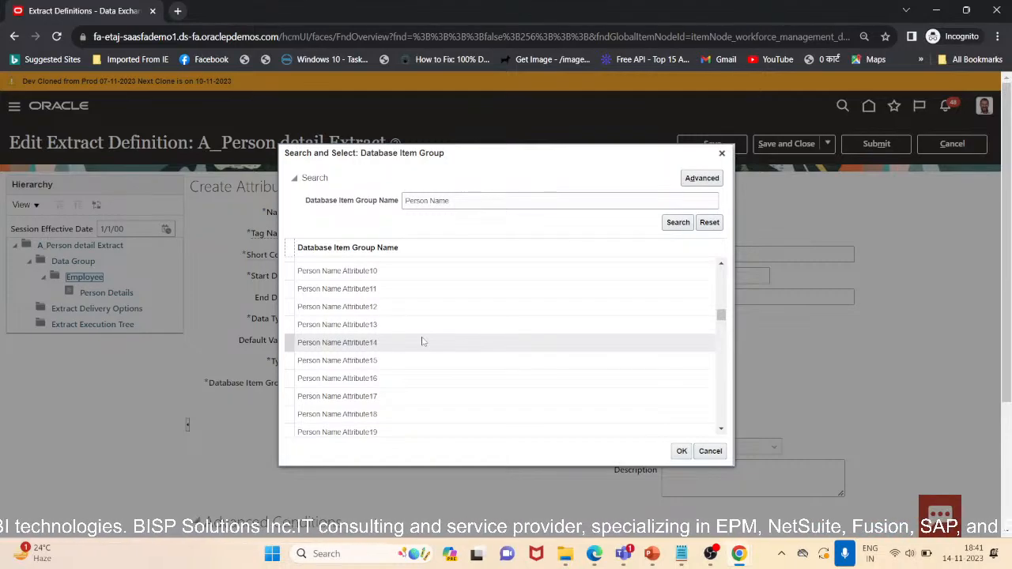
Search the database item groups for Person Full Name and select it for the attribute
{"action": "left_click", "coordinate": [429, 201]}
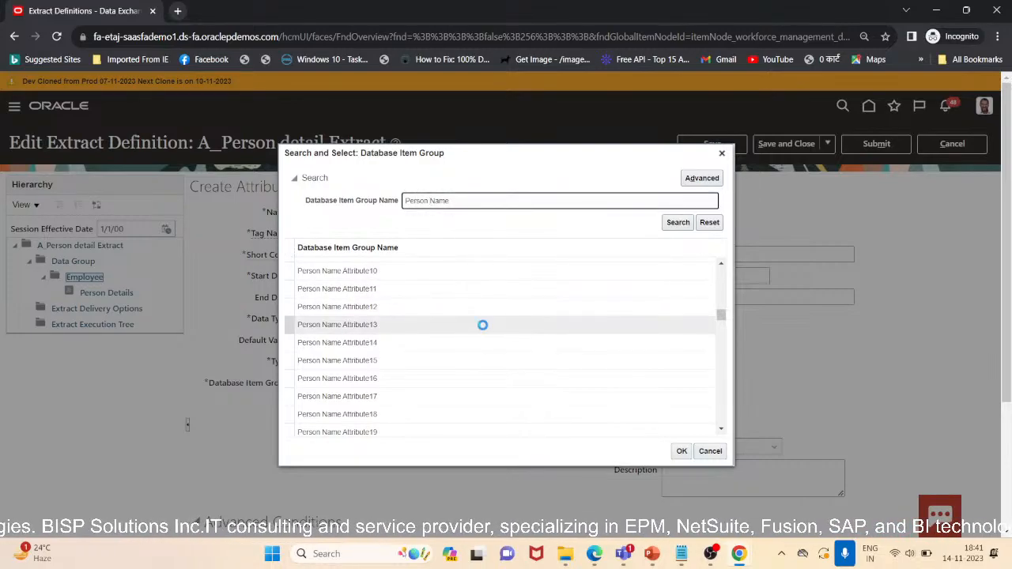
{"action": "type", "text": "Full"}
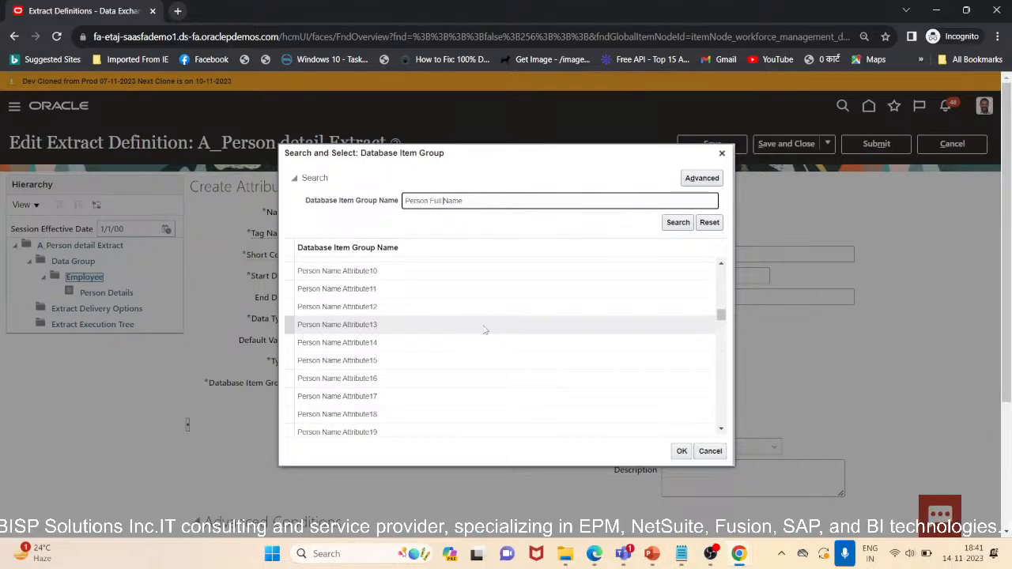
{"action": "left_click", "coordinate": [671, 227]}
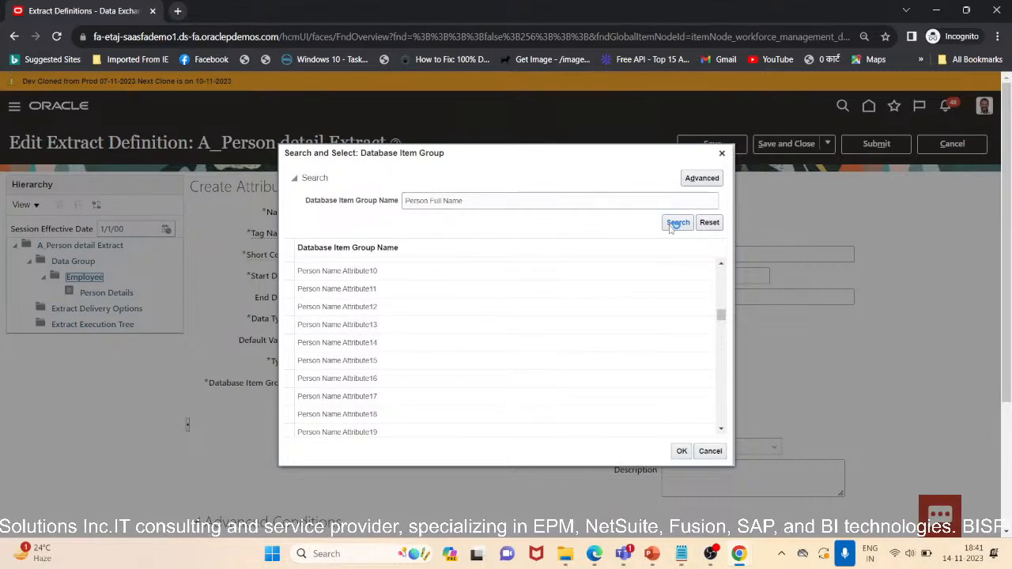
{"action": "left_click", "coordinate": [389, 346]}
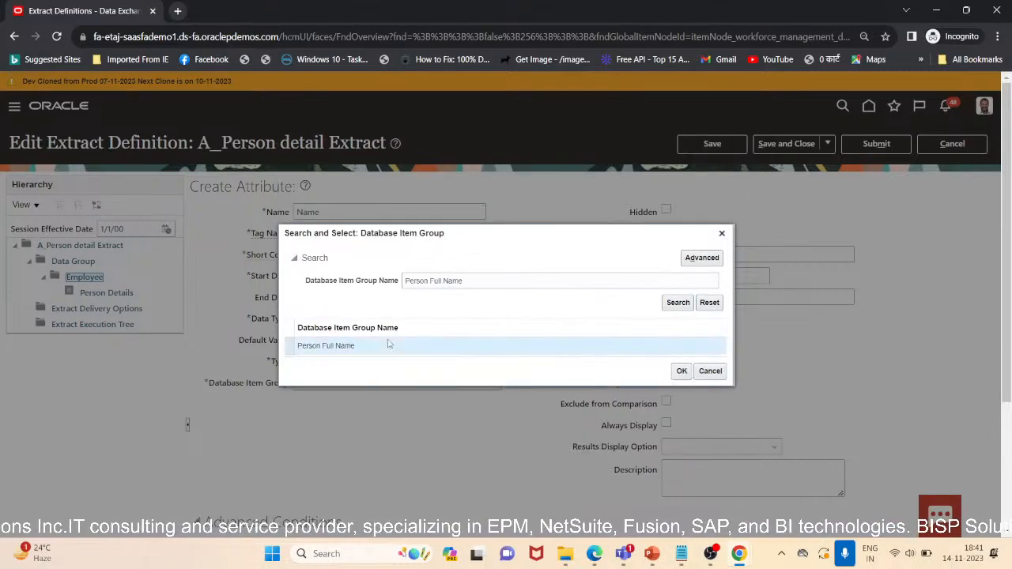
{"action": "left_click", "coordinate": [681, 371]}
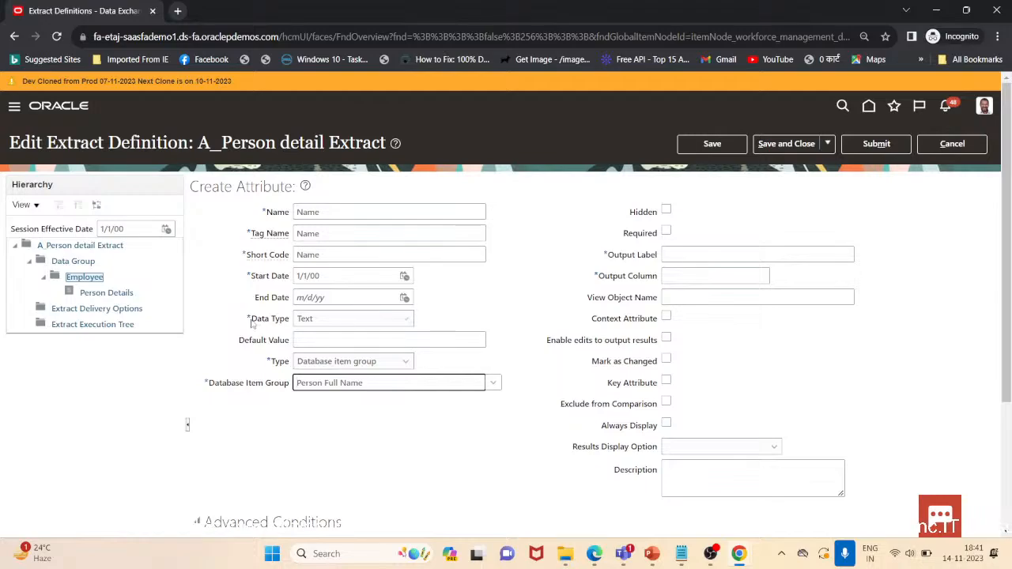
{"action": "left_click_drag", "start_coordinate": [251, 320], "coordinate": [289, 324]}
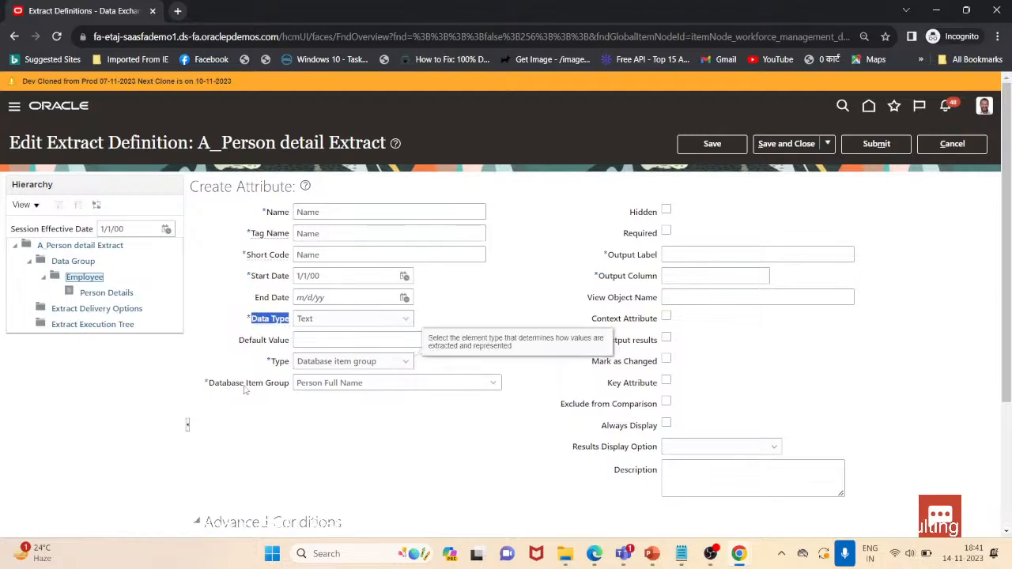
{"action": "left_click", "coordinate": [211, 385]}
{"action": "left_click_drag", "start_coordinate": [208, 384], "coordinate": [283, 385]}
{"action": "left_click", "coordinate": [288, 413]}
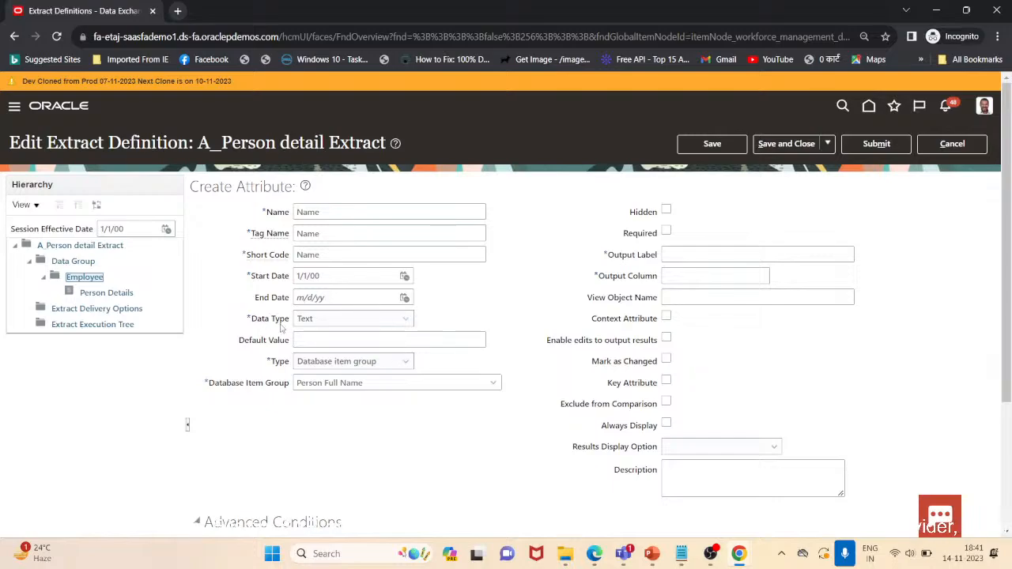
{"action": "left_click", "coordinate": [310, 323]}
{"action": "left_click", "coordinate": [310, 323]}
Set the attribute's output label to Name
{"action": "left_click", "coordinate": [693, 254]}
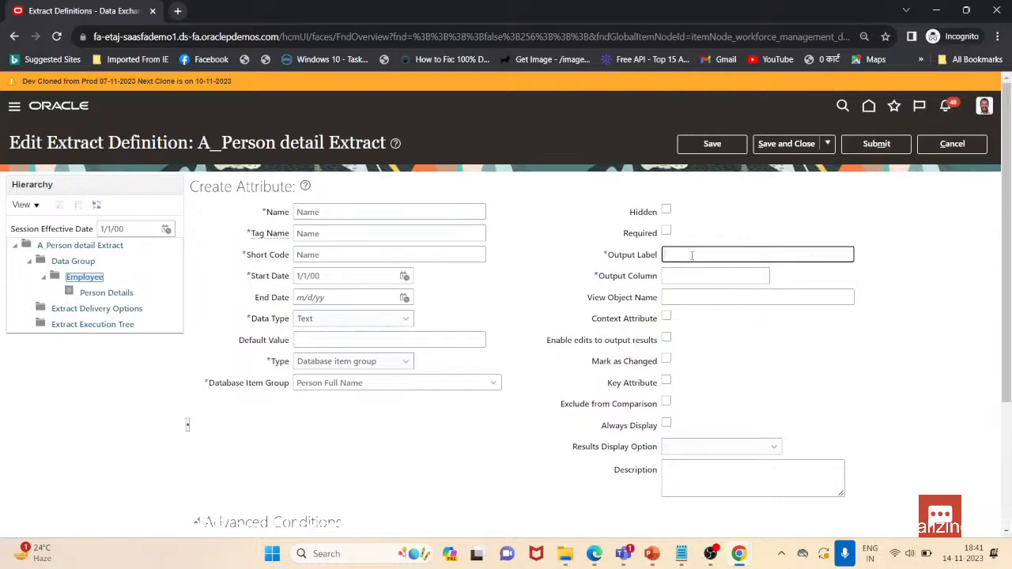
{"action": "type", "text": "Name"}
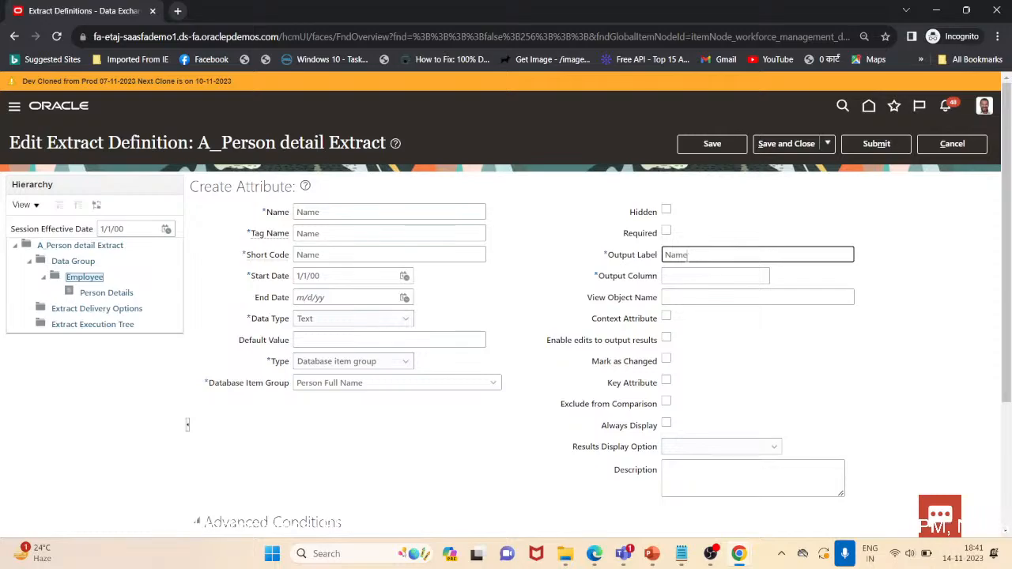
{"action": "left_click", "coordinate": [706, 278]}
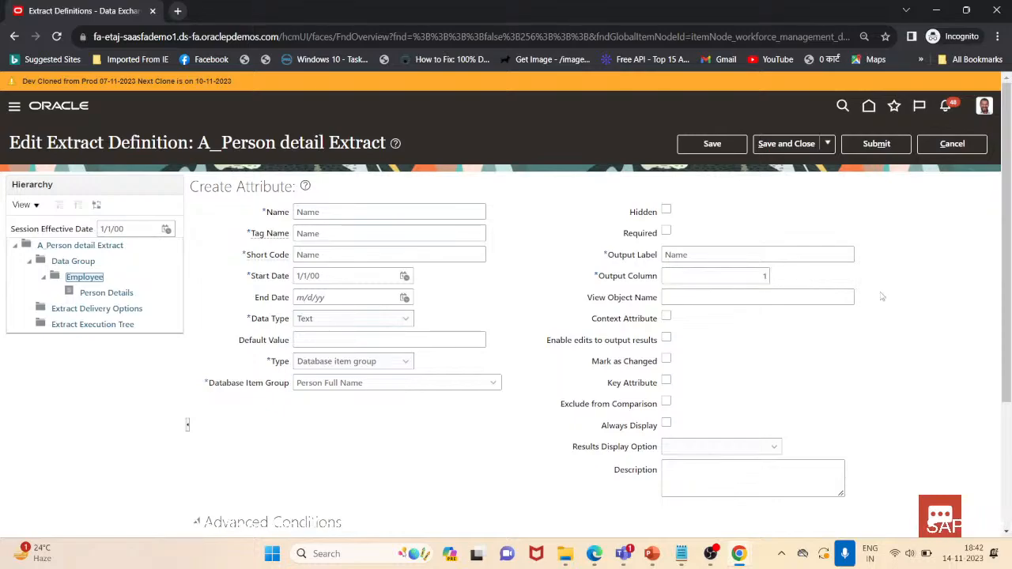
Save the Name attribute and start creating another attribute
{"action": "scroll", "coordinate": [855, 404], "scroll_direction": "down", "scroll_amount": 3}
{"action": "scroll", "coordinate": [854, 404], "scroll_direction": "up", "scroll_amount": 3}
{"action": "left_click", "coordinate": [824, 145]}
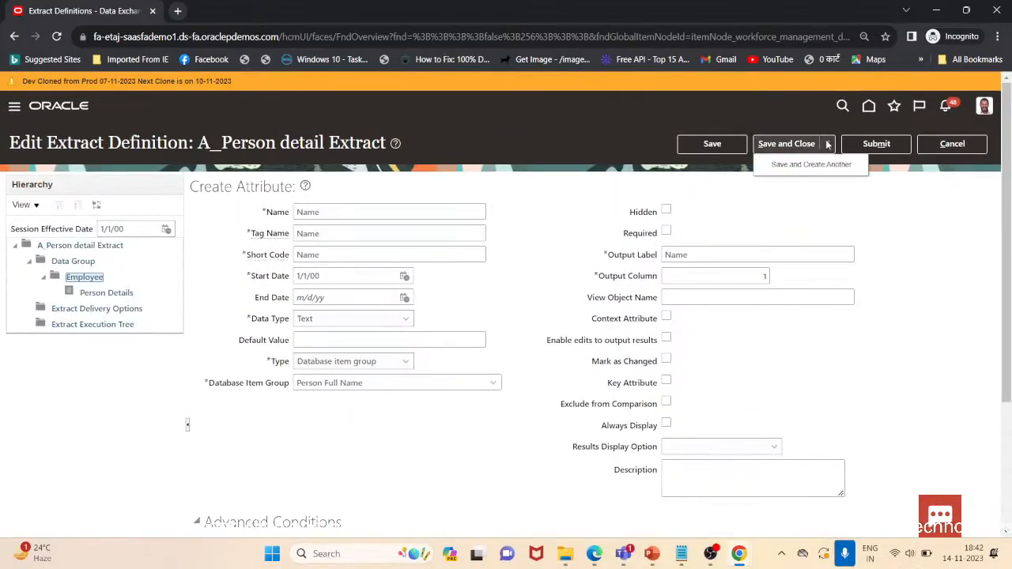
{"action": "left_click", "coordinate": [794, 166]}
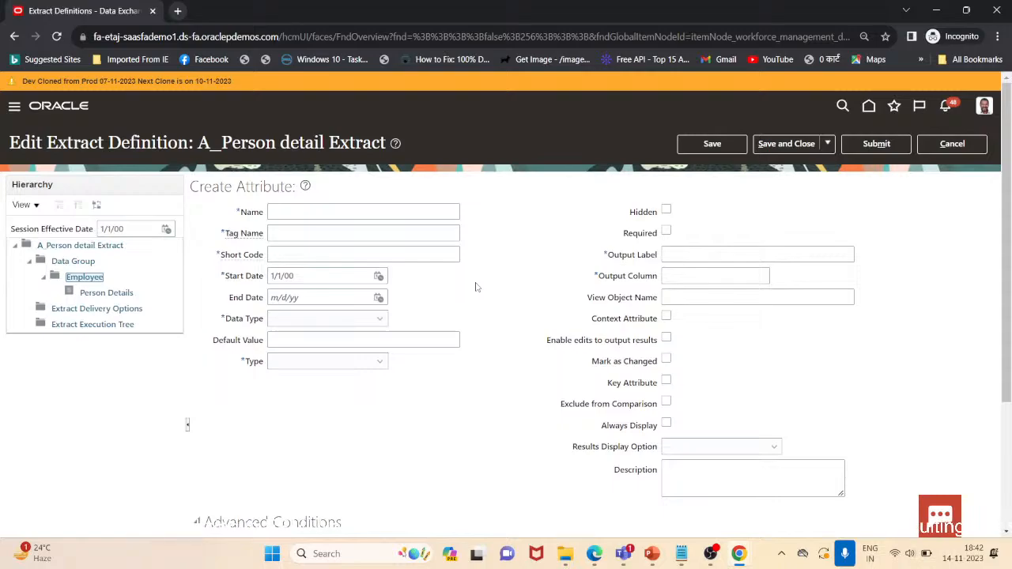
{"action": "scroll", "coordinate": [467, 300], "scroll_direction": "down", "scroll_amount": 3}
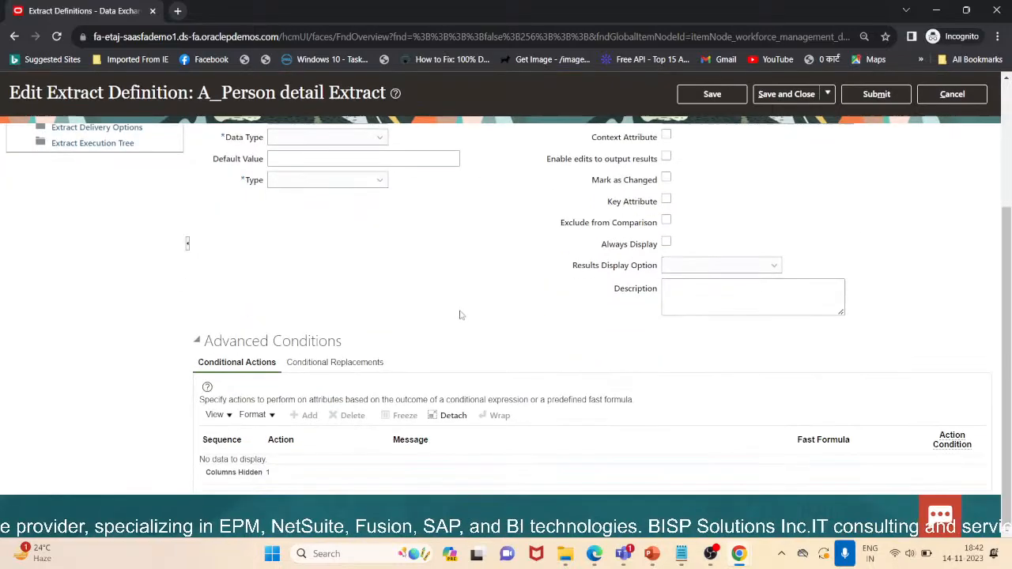
{"action": "scroll", "coordinate": [345, 340], "scroll_direction": "up", "scroll_amount": 3}
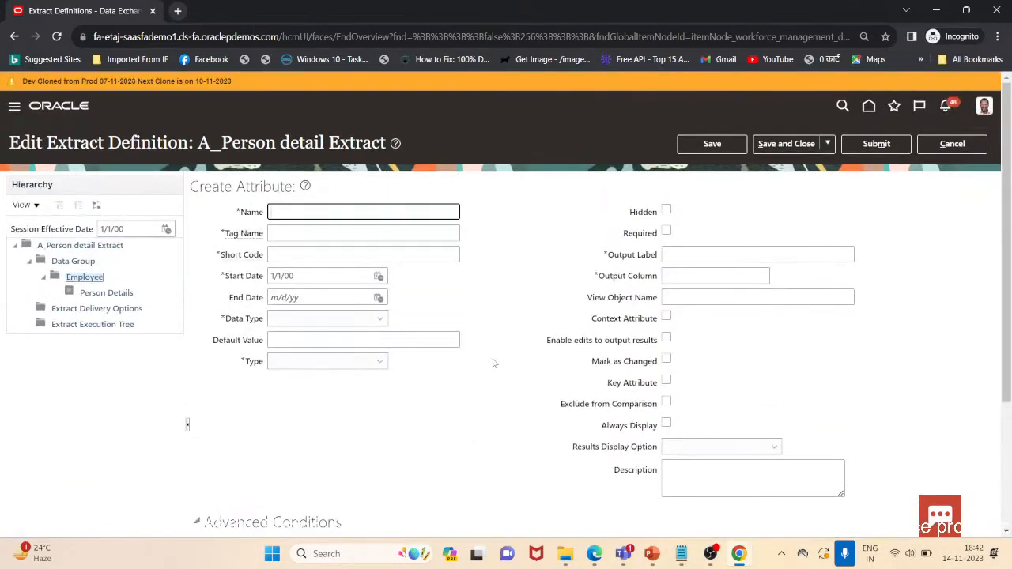
{"action": "scroll", "coordinate": [429, 424], "scroll_direction": "down", "scroll_amount": 3}
{"action": "scroll", "coordinate": [356, 316], "scroll_direction": "up", "scroll_amount": 3}
Name the new attribute Person Number with tag name Person_Number
{"action": "type", "text": "erso"}
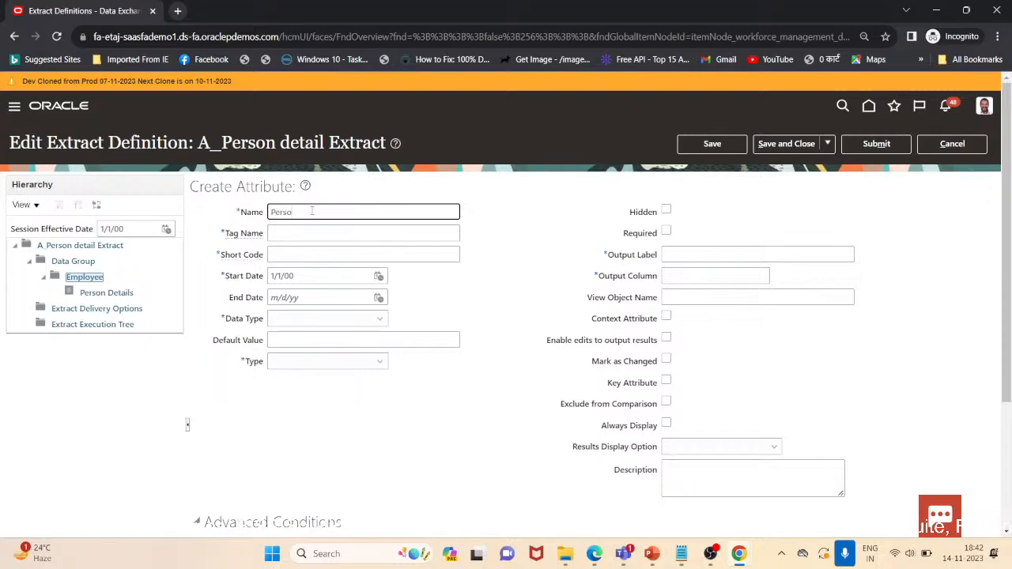
{"action": "type", "text": "Number"}
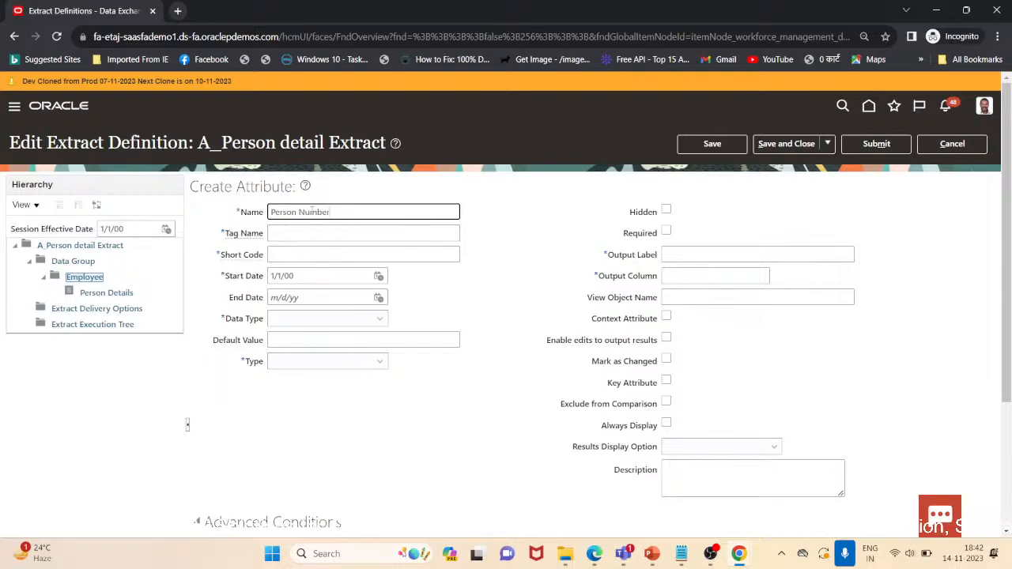
{"action": "key", "text": "Tab"}
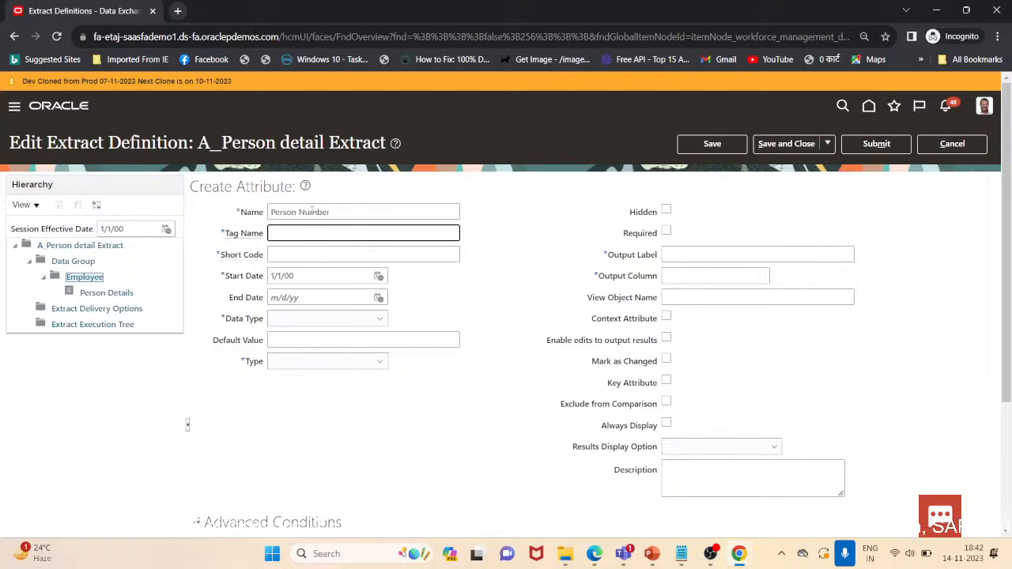
{"action": "key", "text": "Tab"}
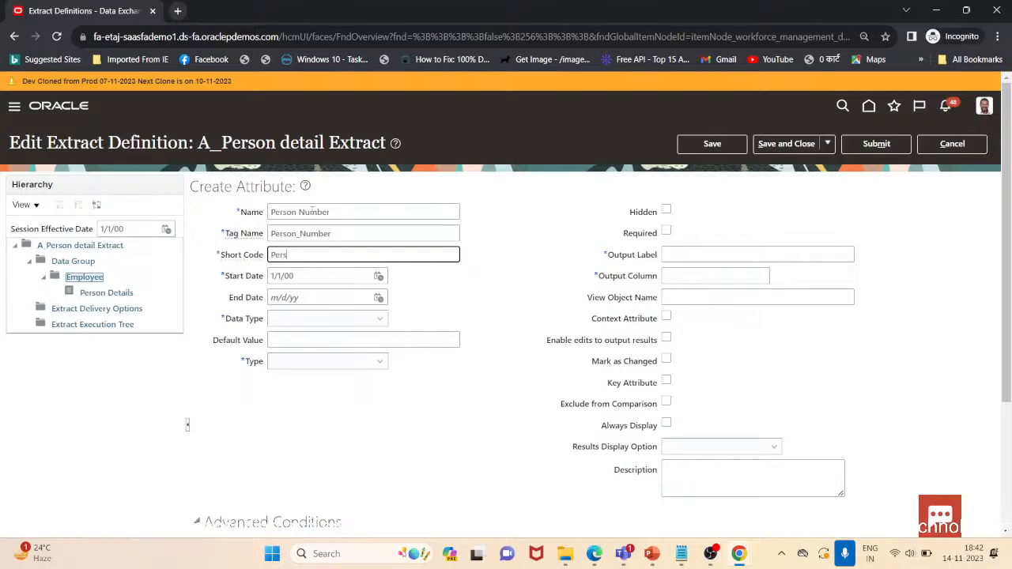
Set the attribute's short code to Number and its type to Database item group
{"action": "key", "text": "BackSpace"}
{"action": "key", "text": "BackSpace"}
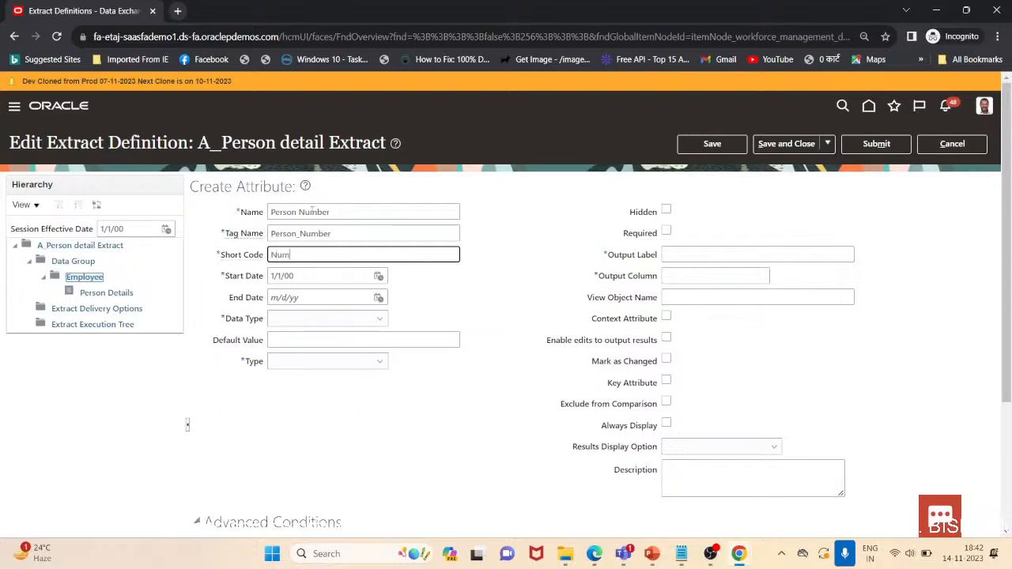
{"action": "key", "text": "Tab"}
{"action": "key", "text": "Tab"}
{"action": "key", "text": "Tab"}
{"action": "key", "text": "Tab"}
{"action": "key", "text": "Tab"}
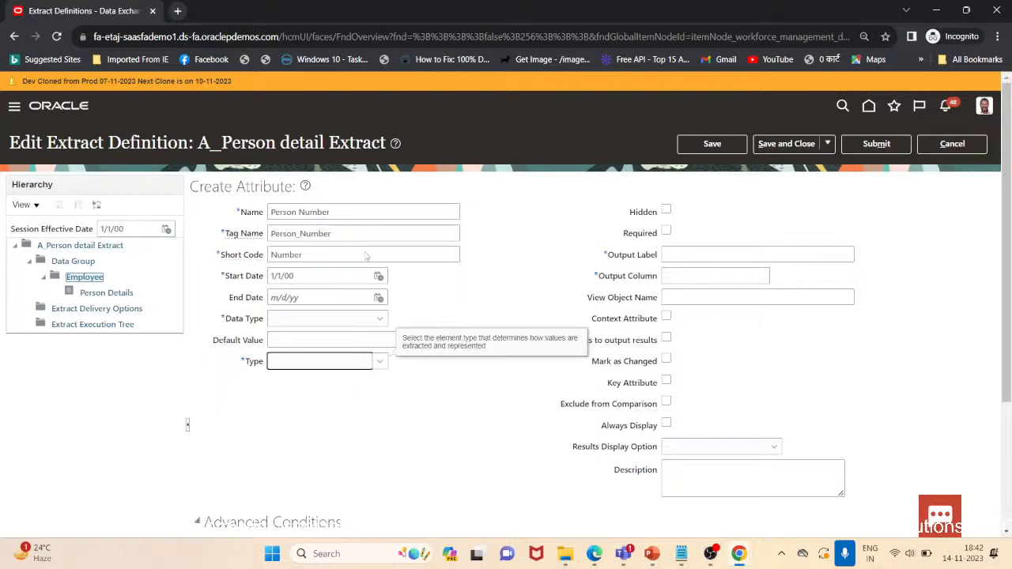
{"action": "left_click", "coordinate": [380, 362]}
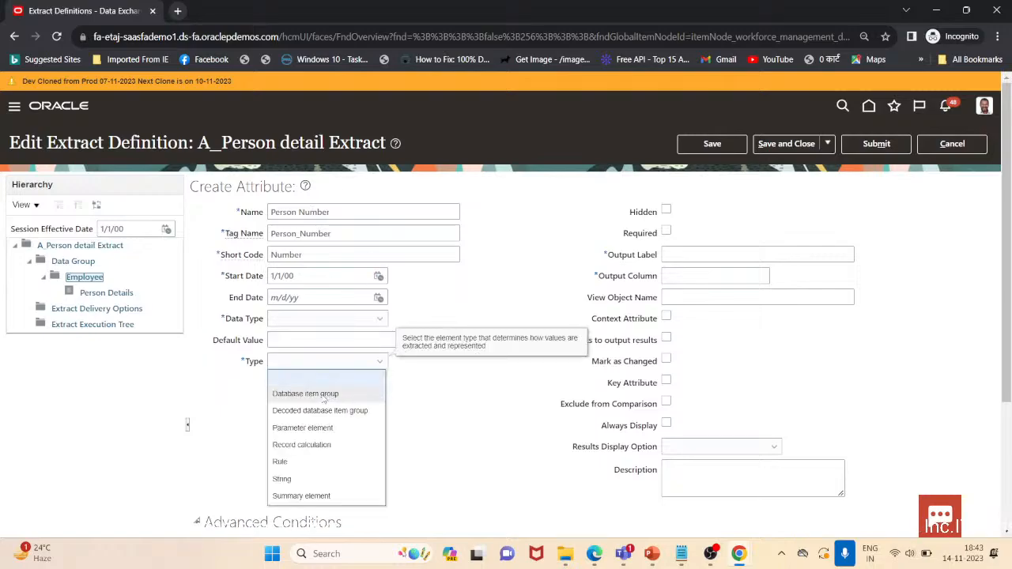
{"action": "left_click", "coordinate": [324, 396]}
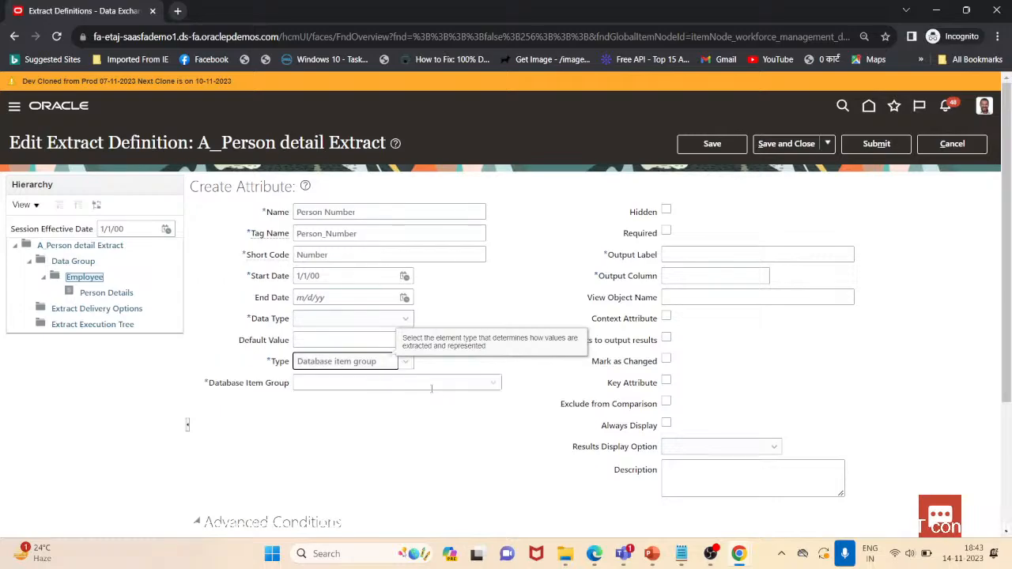
{"action": "left_click", "coordinate": [490, 384]}
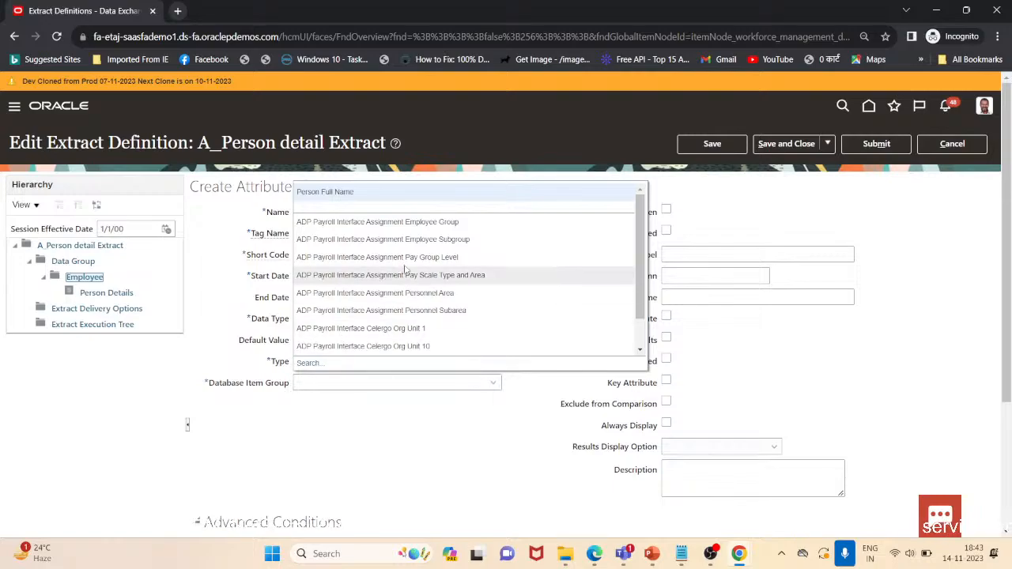
{"action": "left_click", "coordinate": [309, 364]}
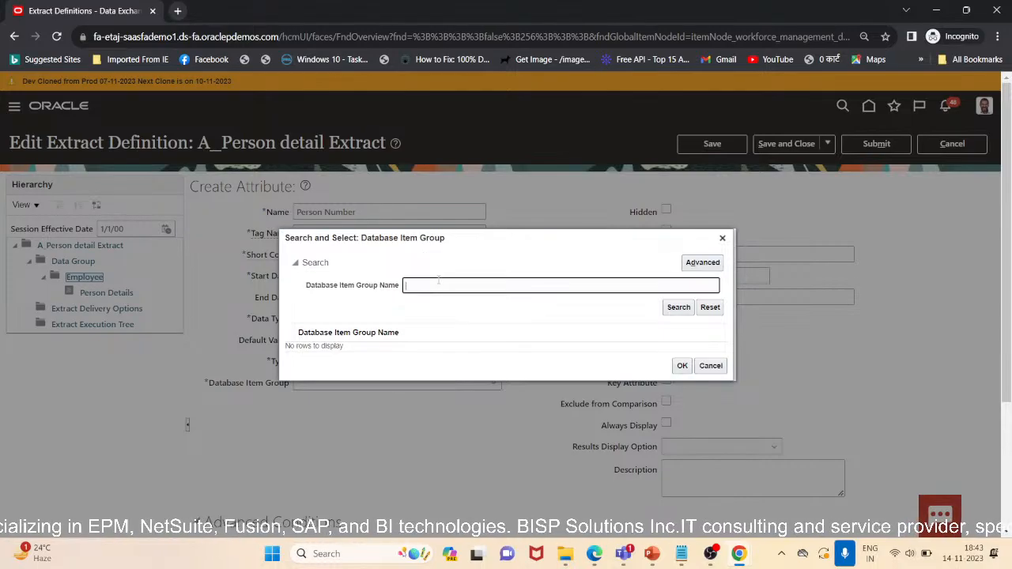
{"action": "type", "text": "Perso"}
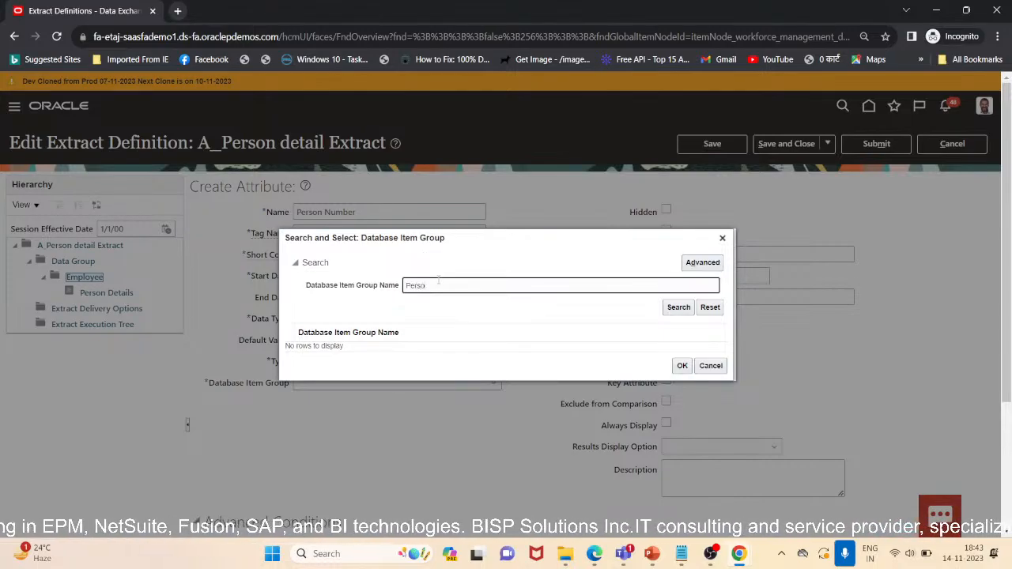
{"action": "type", "text": "n Number"}
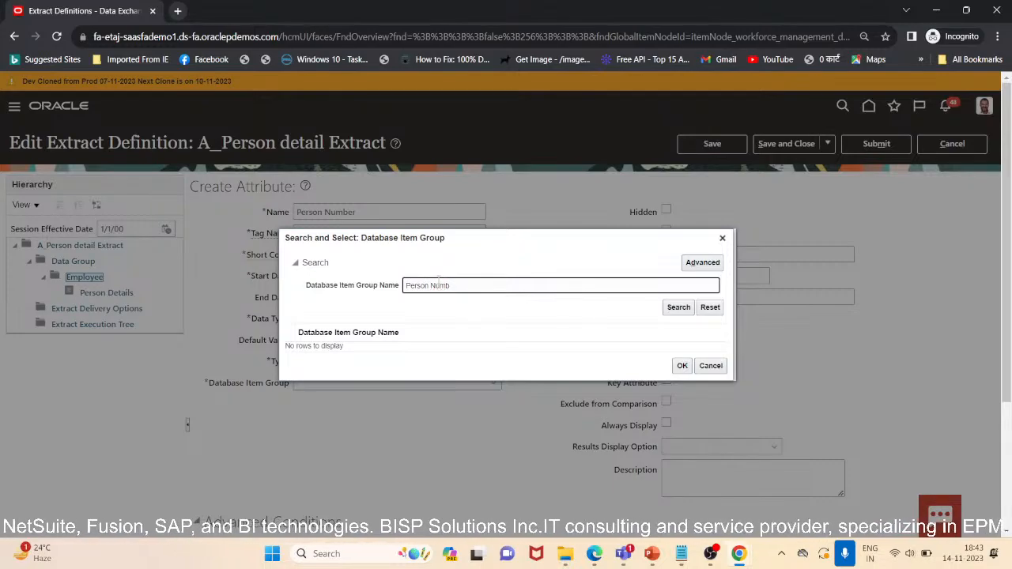
{"action": "left_click", "coordinate": [680, 366]}
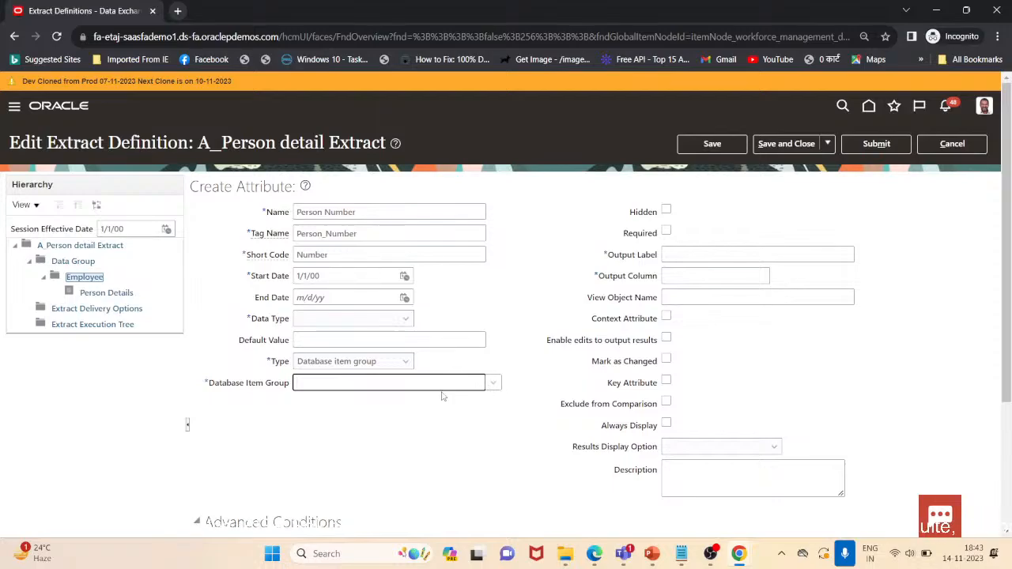
{"action": "left_click", "coordinate": [491, 383]}
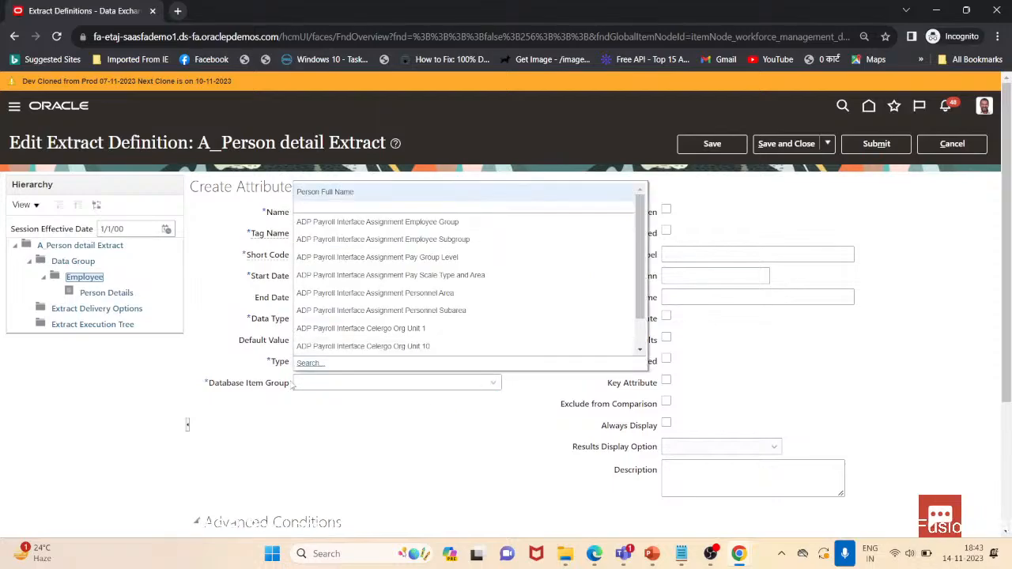
{"action": "left_click", "coordinate": [324, 362]}
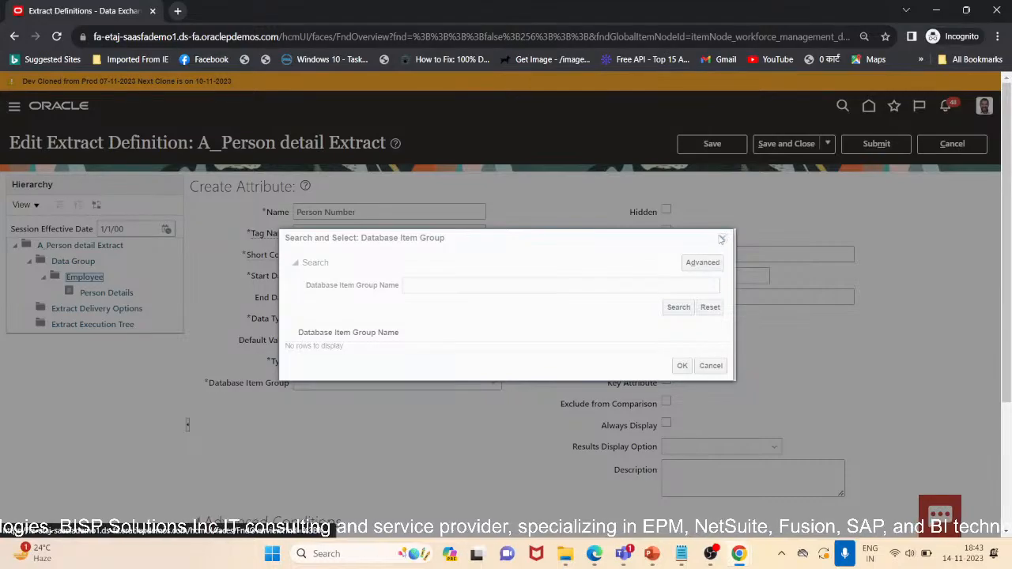
{"action": "left_click", "coordinate": [721, 239]}
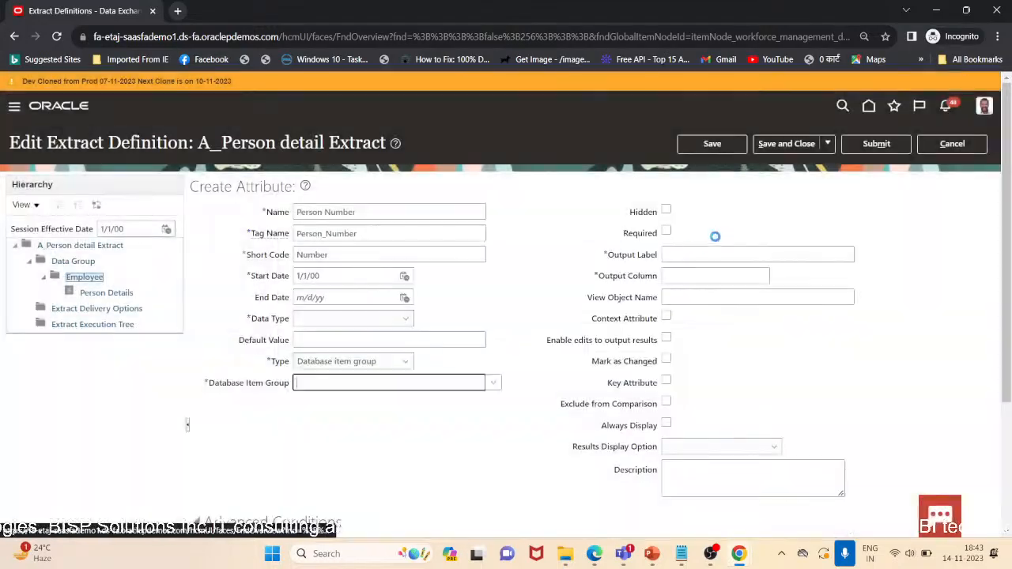
Search the database item groups for Person Number and select it for the attribute
{"action": "left_click", "coordinate": [480, 385]}
{"action": "left_click", "coordinate": [307, 363]}
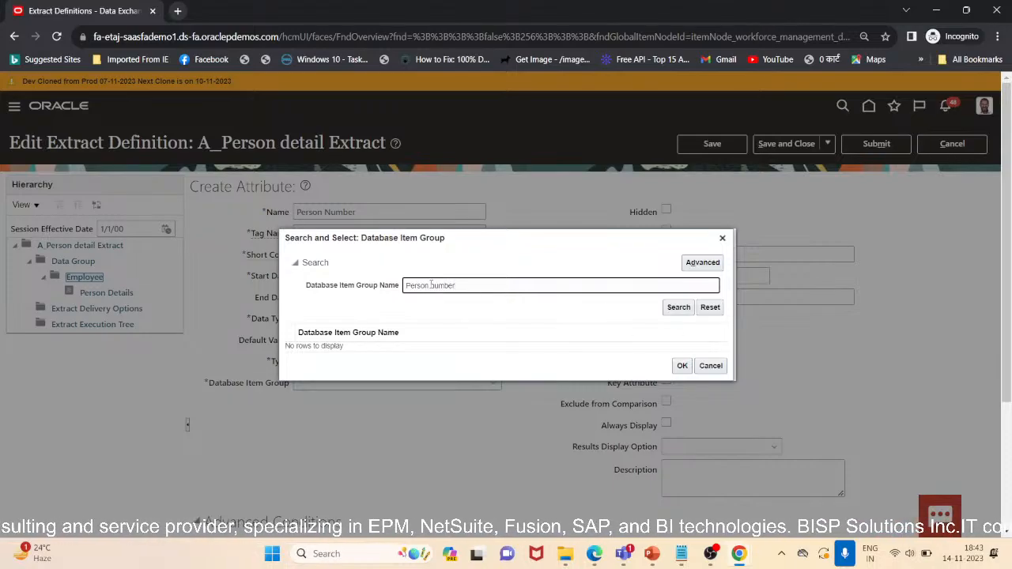
{"action": "key", "text": "BackSpace"}
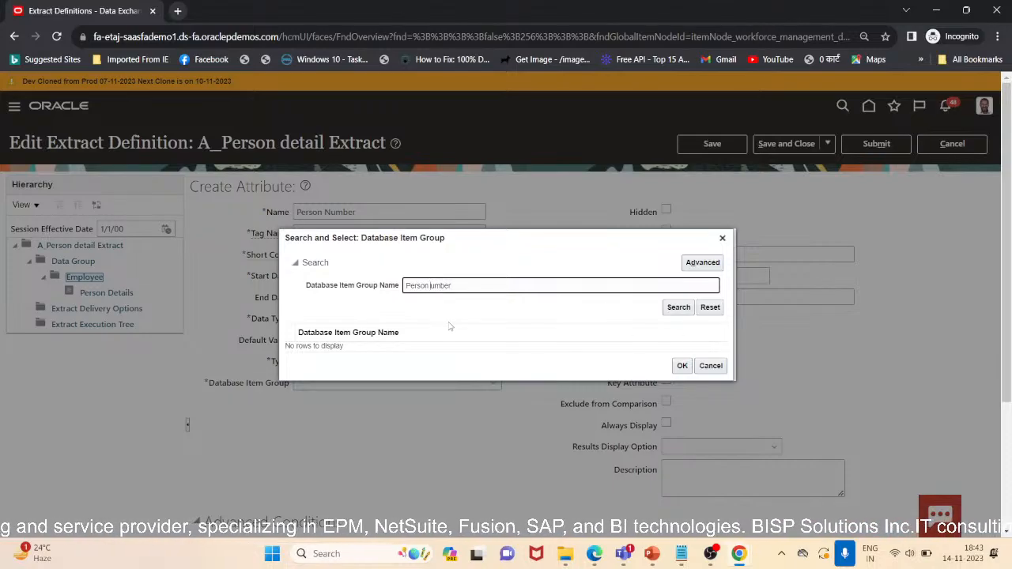
{"action": "type", "text": "N"}
{"action": "left_click", "coordinate": [676, 313]}
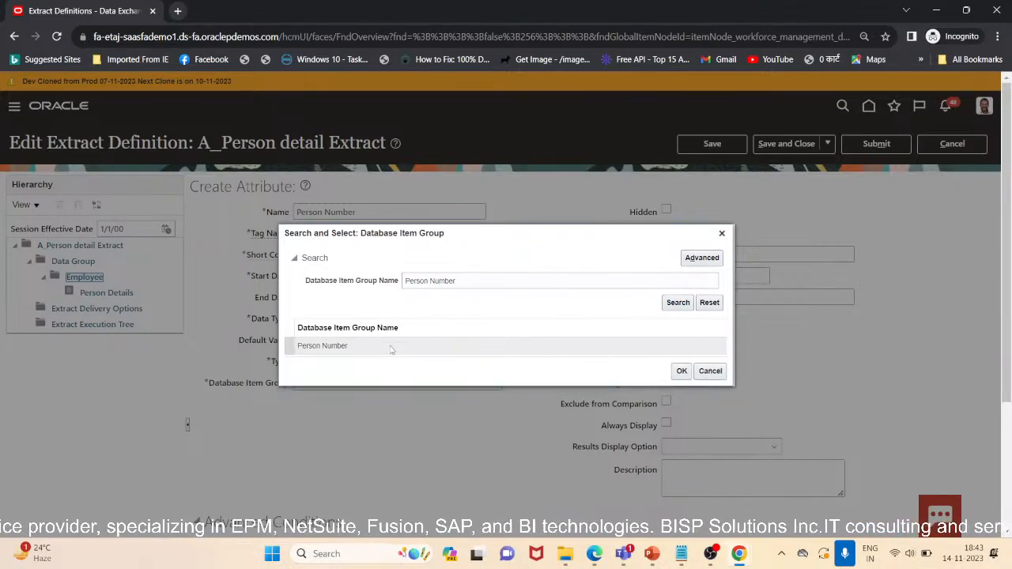
{"action": "left_click", "coordinate": [681, 372]}
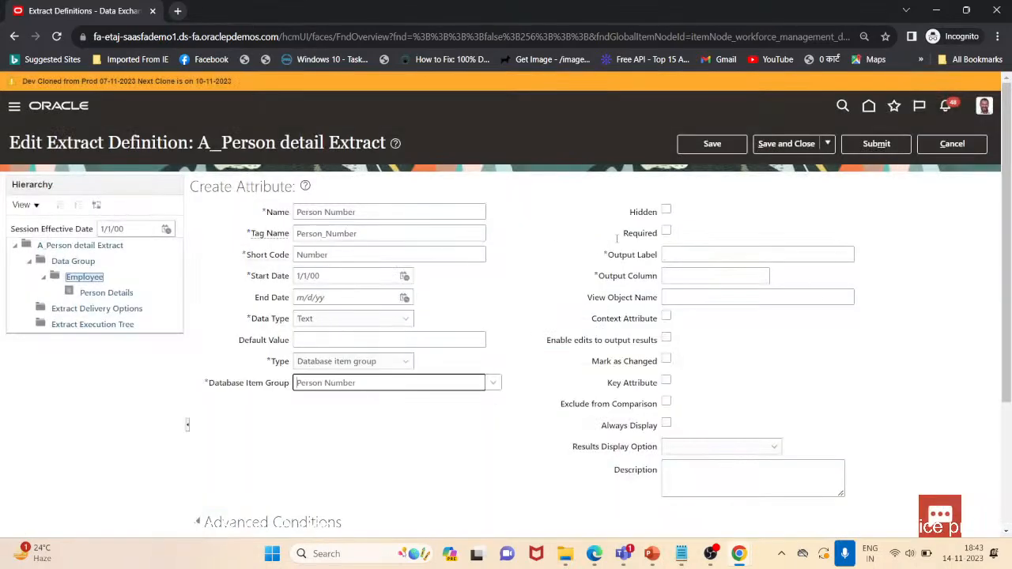
Set the Person Number attribute's output label to Number, then save it and start creating another attribute
{"action": "left_click", "coordinate": [724, 253]}
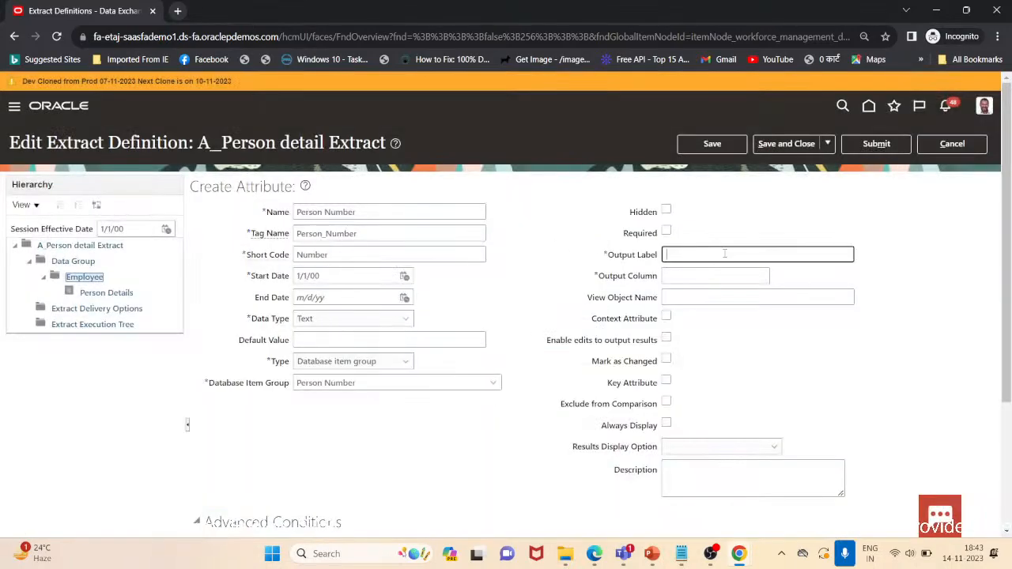
{"action": "type", "text": "Nu"}
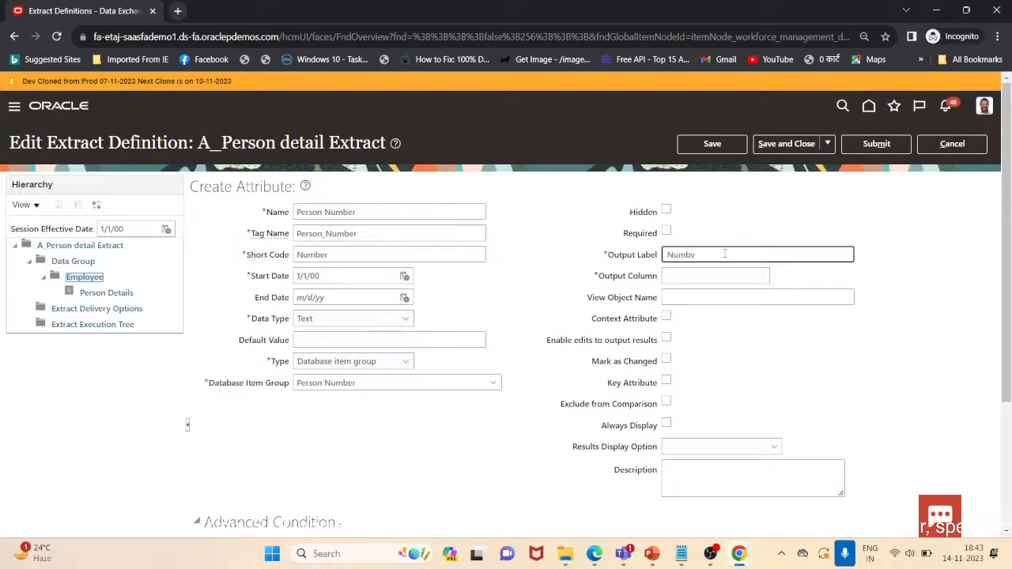
{"action": "type", "text": "mber"}
{"action": "left_click", "coordinate": [726, 273]}
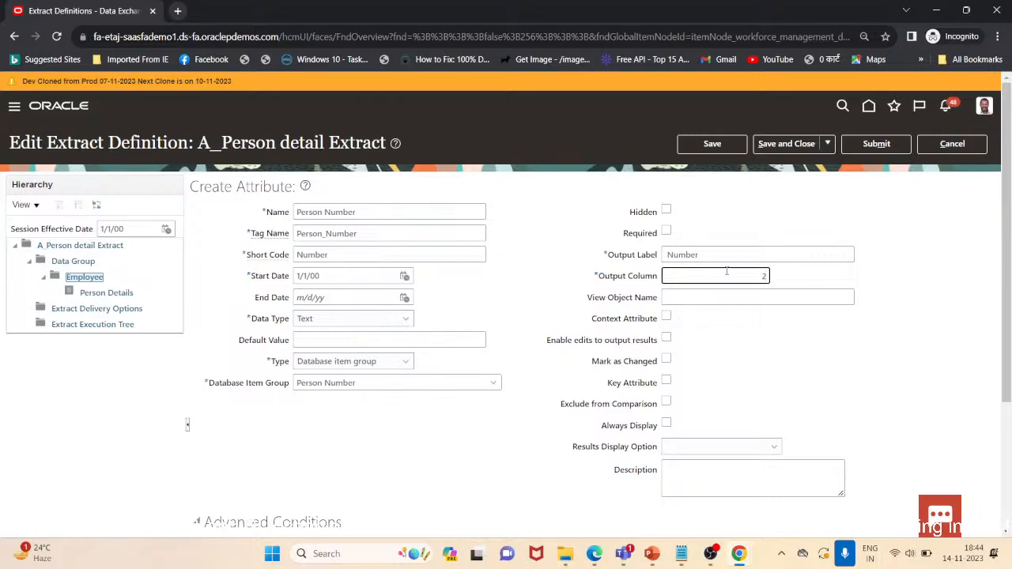
{"action": "left_click", "coordinate": [832, 146]}
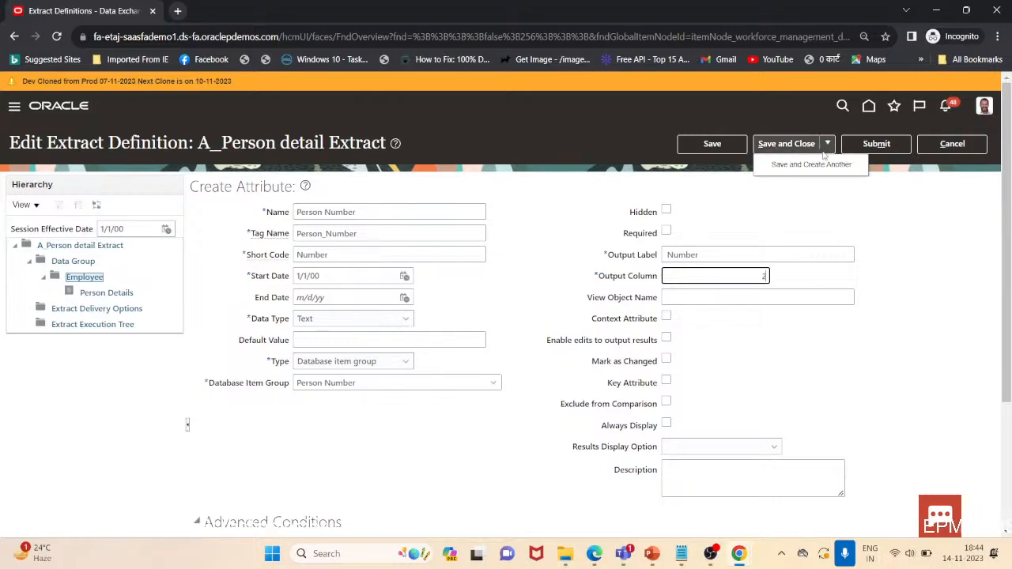
{"action": "left_click", "coordinate": [811, 164]}
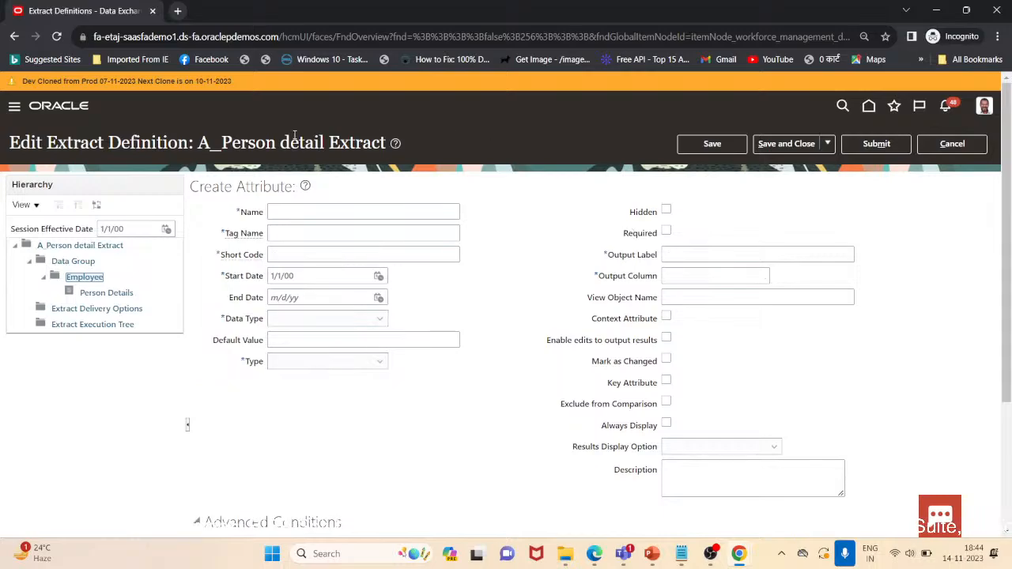
Name the new attribute Date of Birth with tag name Date_of_Birth and short code DOB
{"action": "left_click", "coordinate": [288, 217]}
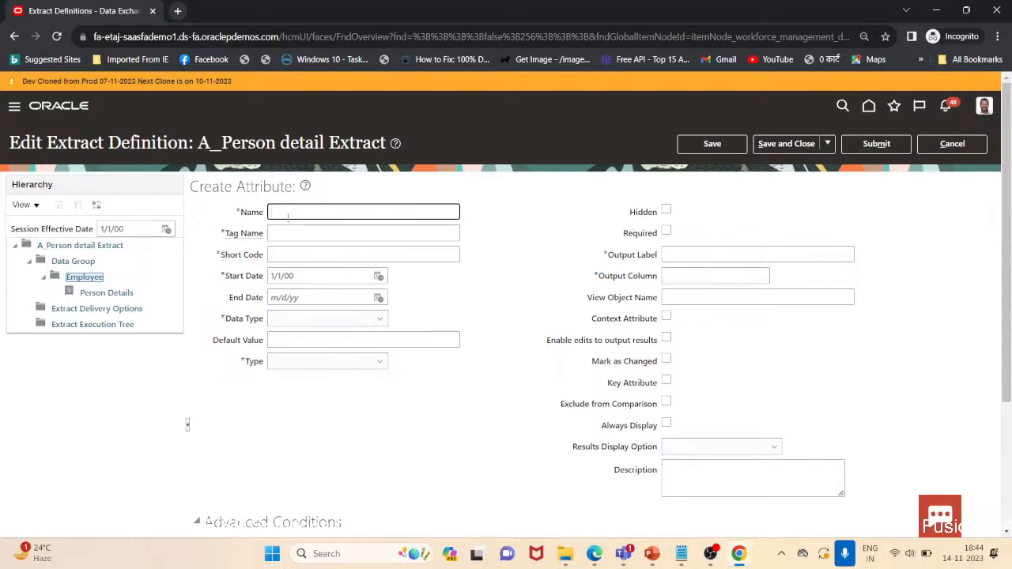
{"action": "type", "text": "Date"}
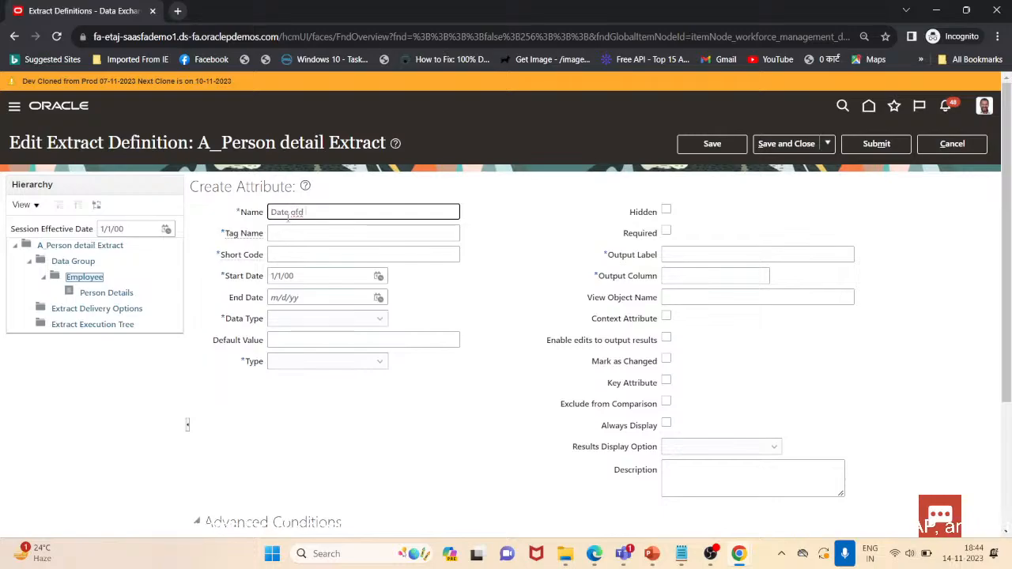
{"action": "type", "text": "of Birth"}
{"action": "key", "text": "Tab"}
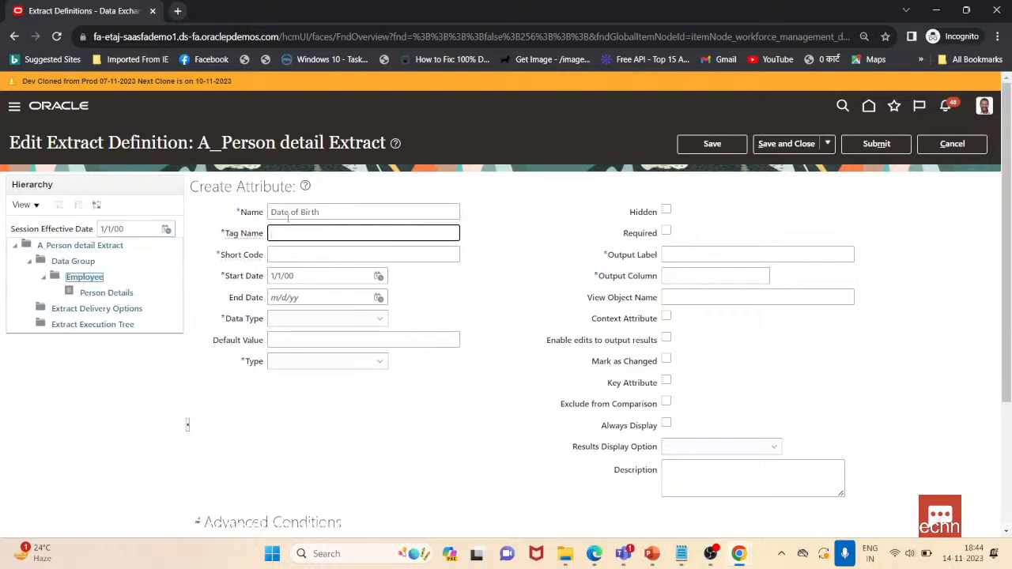
{"action": "key", "text": "Tab"}
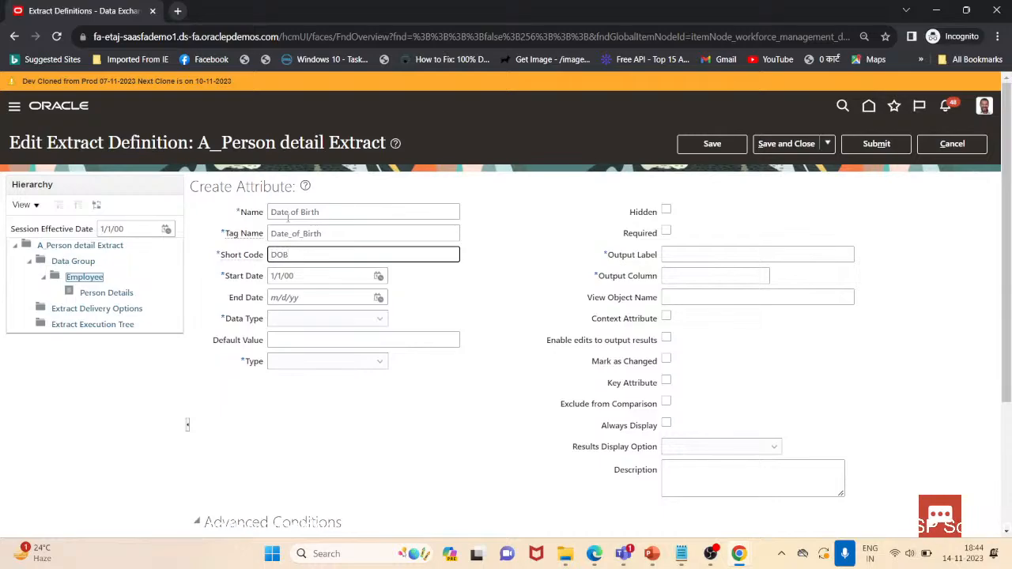
Set the Date of Birth attribute's type to Database item group
{"action": "key", "text": "Tab"}
{"action": "key", "text": "Tab"}
{"action": "key", "text": "Tab"}
{"action": "key", "text": "Tab"}
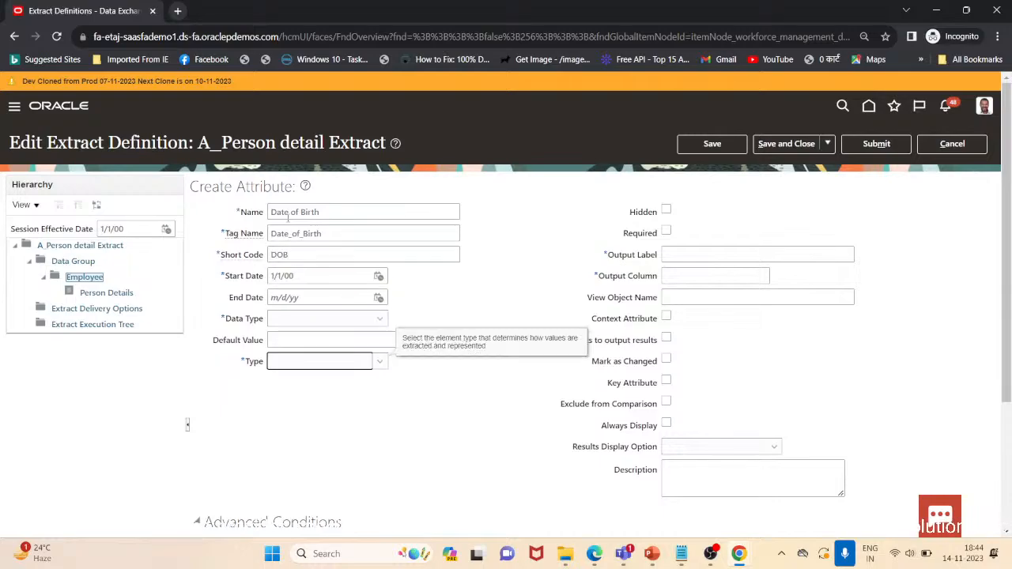
{"action": "key", "text": "Down"}
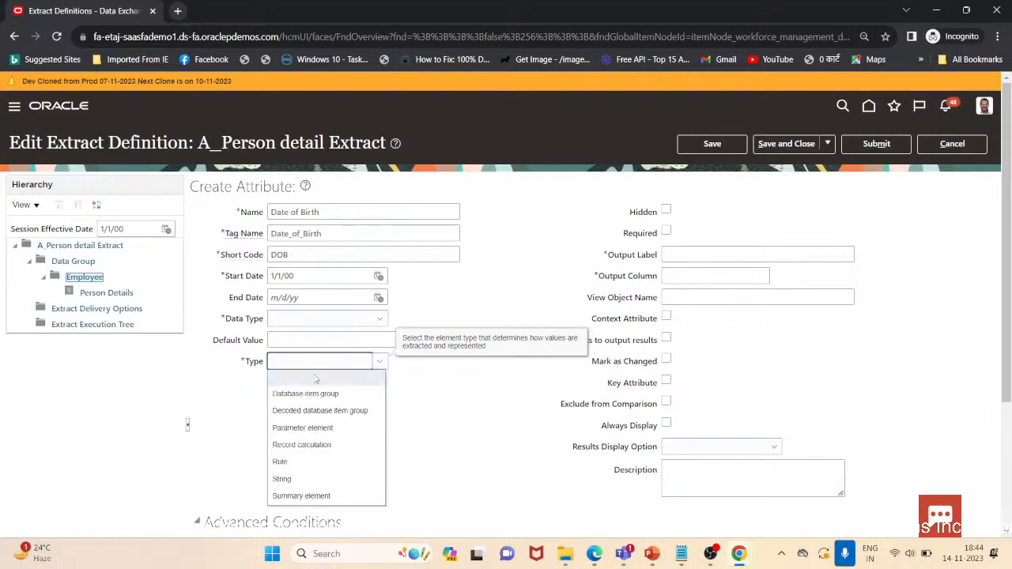
{"action": "left_click", "coordinate": [318, 394]}
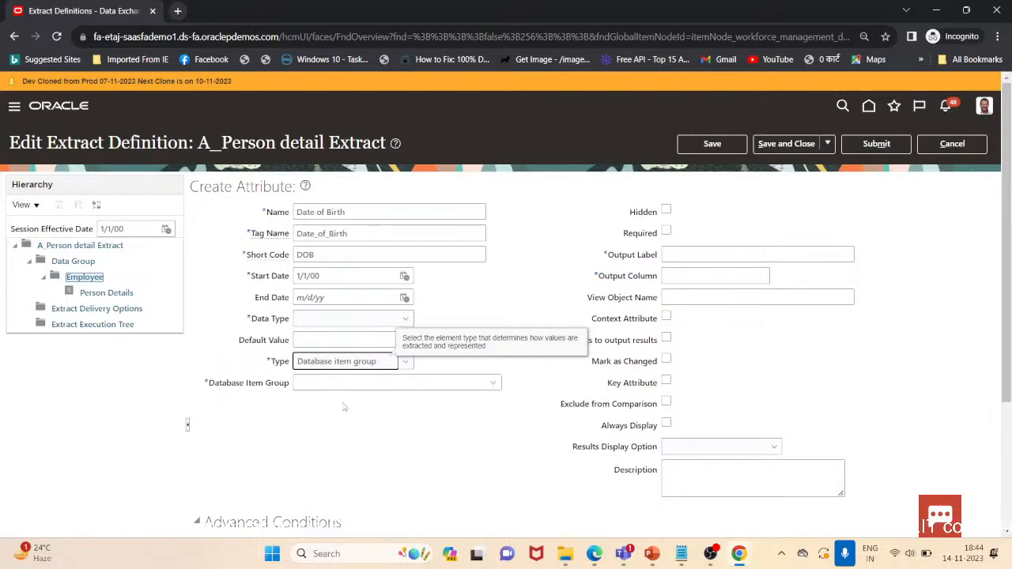
Search the database item groups for Person Date of Birth and select it for the attribute
{"action": "left_click", "coordinate": [493, 383]}
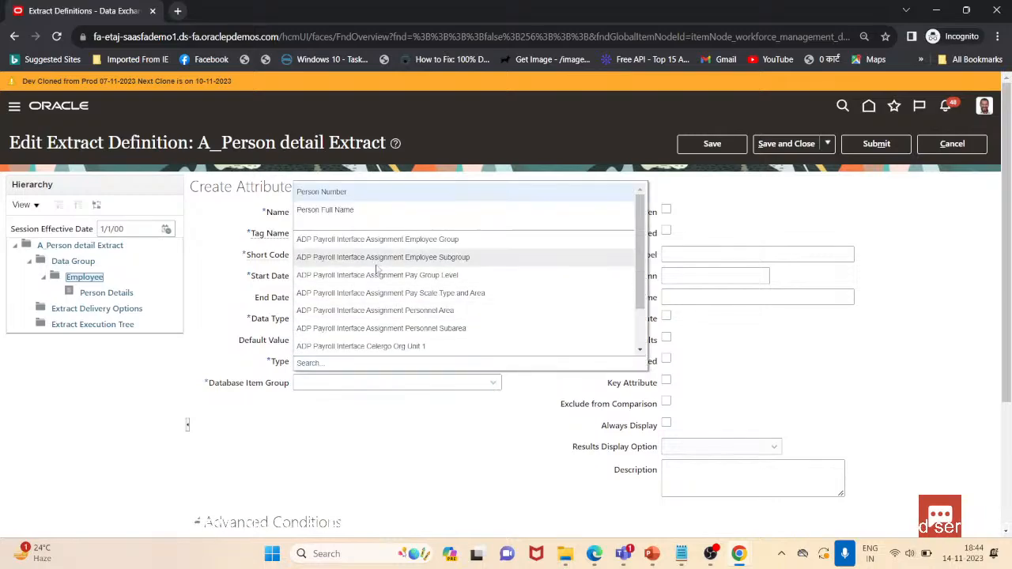
{"action": "left_click", "coordinate": [307, 363]}
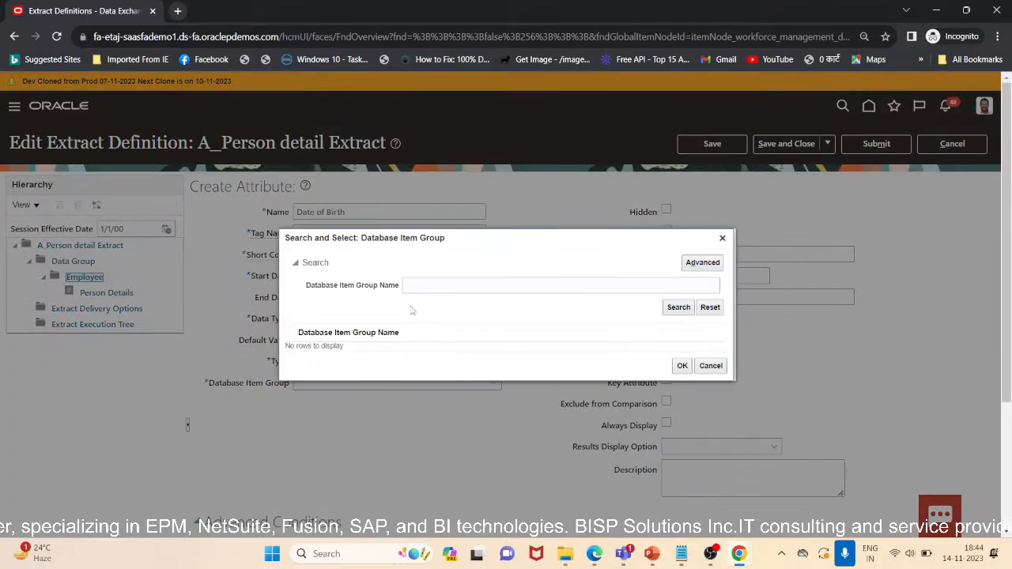
{"action": "left_click", "coordinate": [436, 286]}
{"action": "type", "text": "Petrso"}
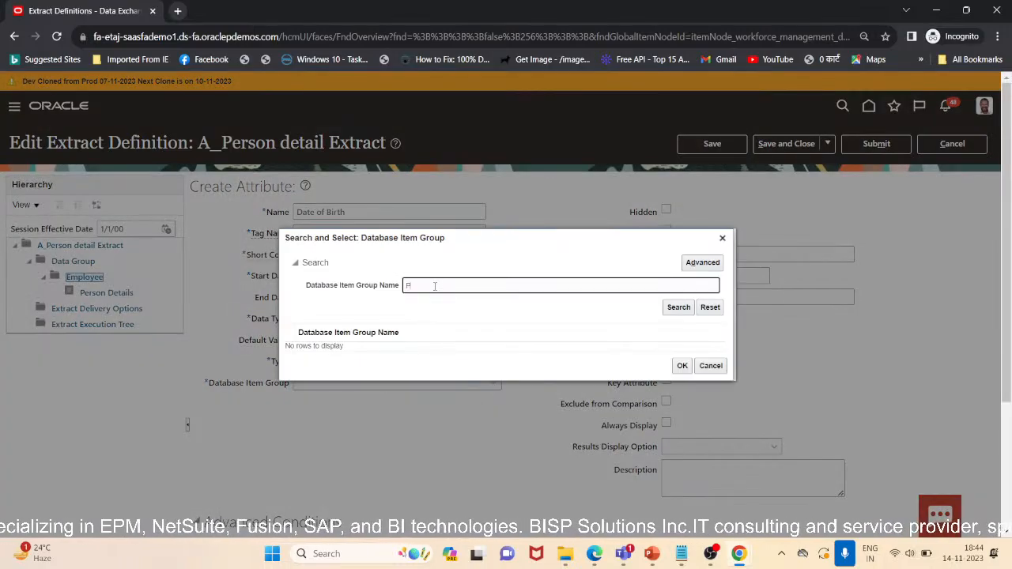
{"action": "key", "text": "BackSpace"}
{"action": "key", "text": "BackSpace"}
{"action": "key", "text": "BackSpace"}
{"action": "key", "text": "BackSpace"}
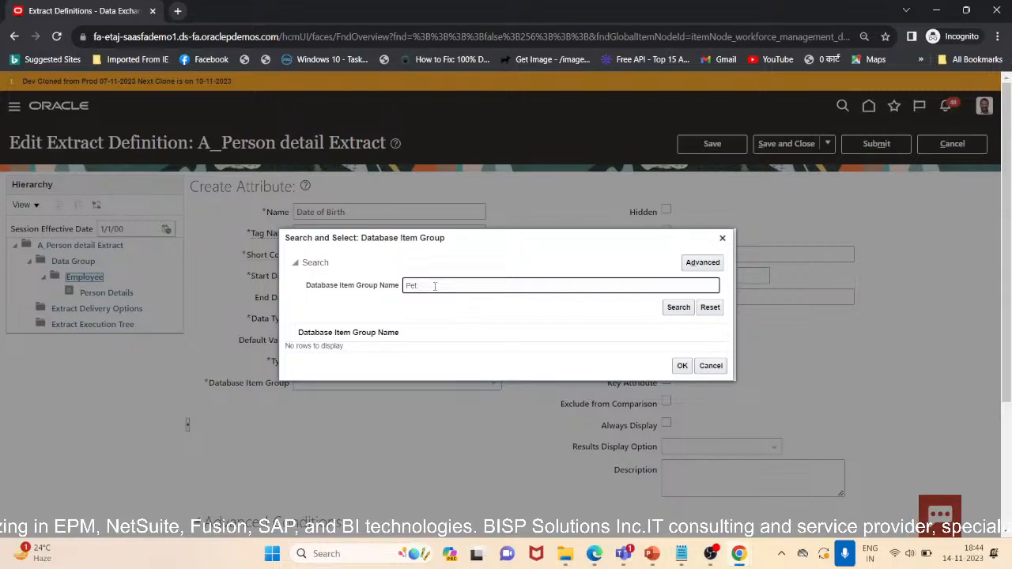
{"action": "type", "text": "rspd"}
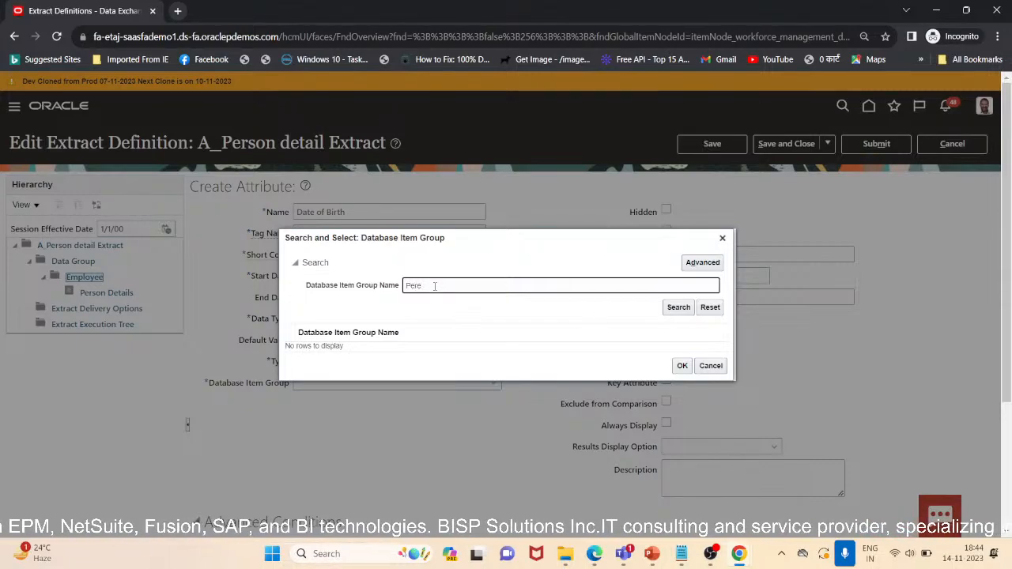
{"action": "key", "text": "BackSpace"}
{"action": "key", "text": "BackSpace"}
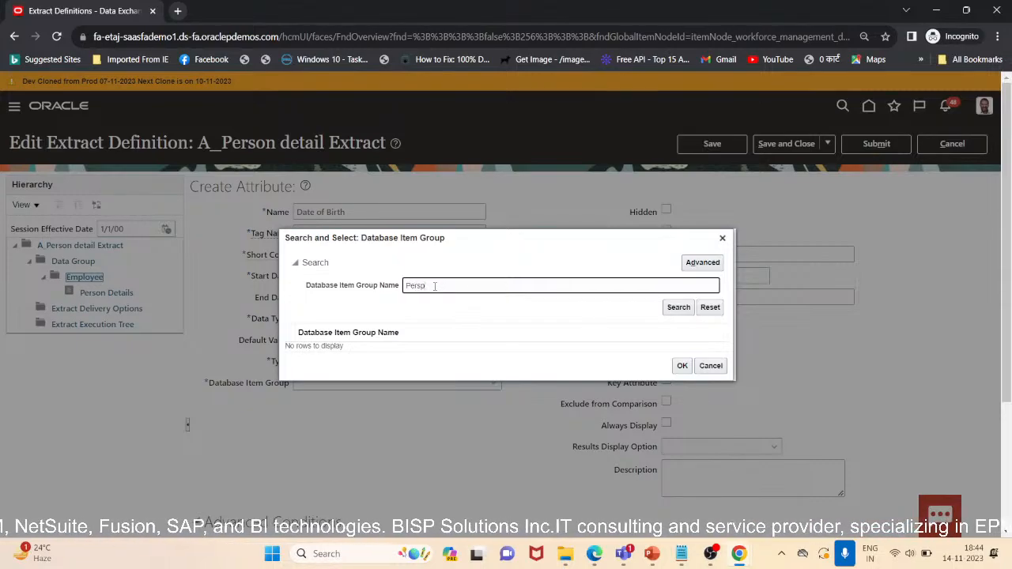
{"action": "type", "text": "on D"}
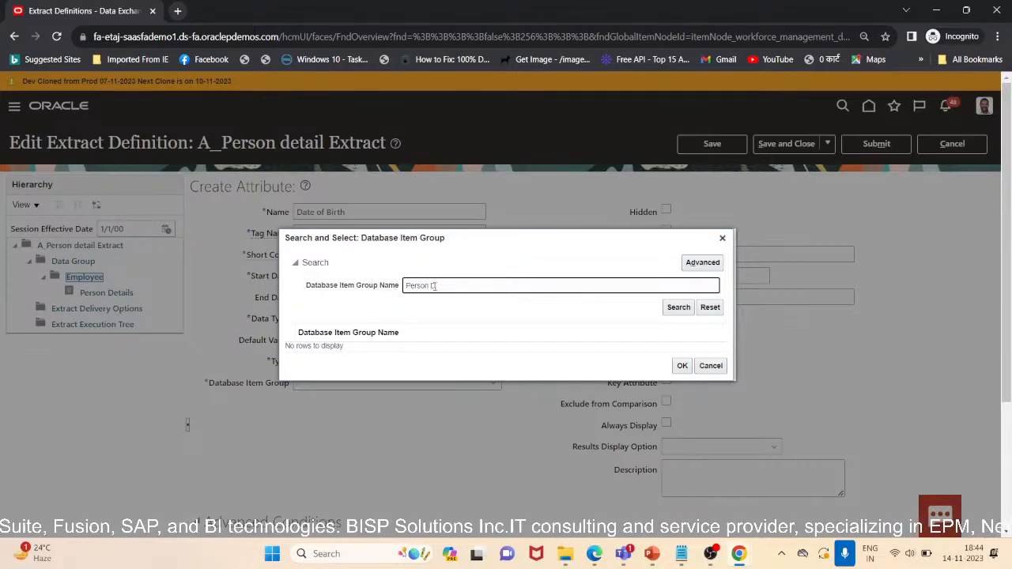
{"action": "type", "text": "ate of"}
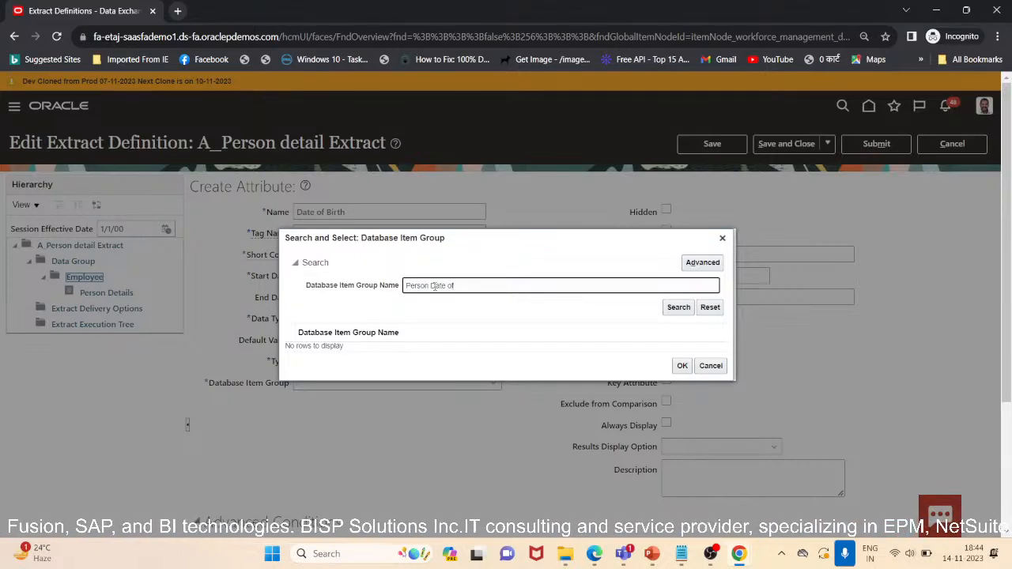
{"action": "type", "text": " Birth"}
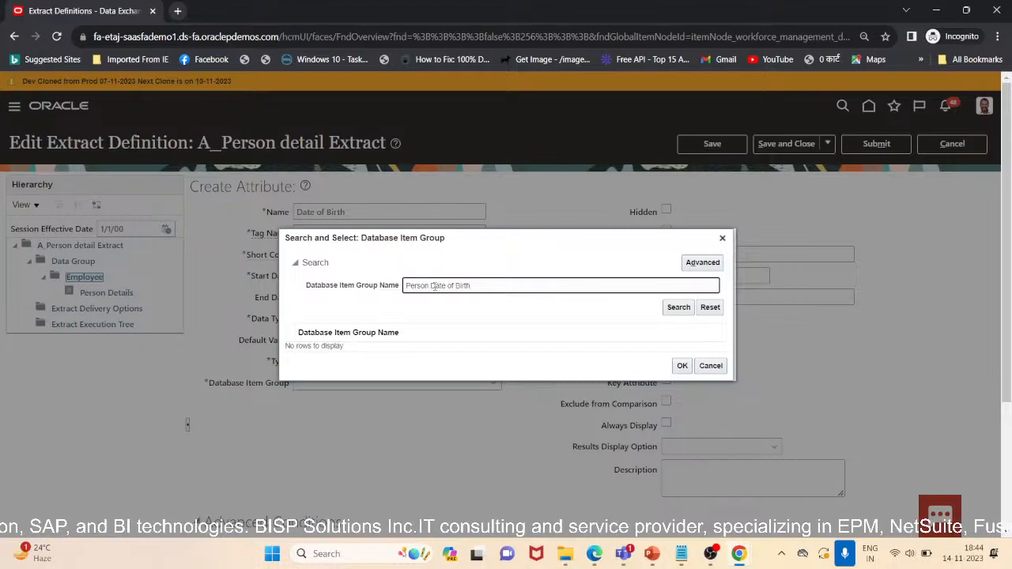
{"action": "left_click", "coordinate": [679, 307]}
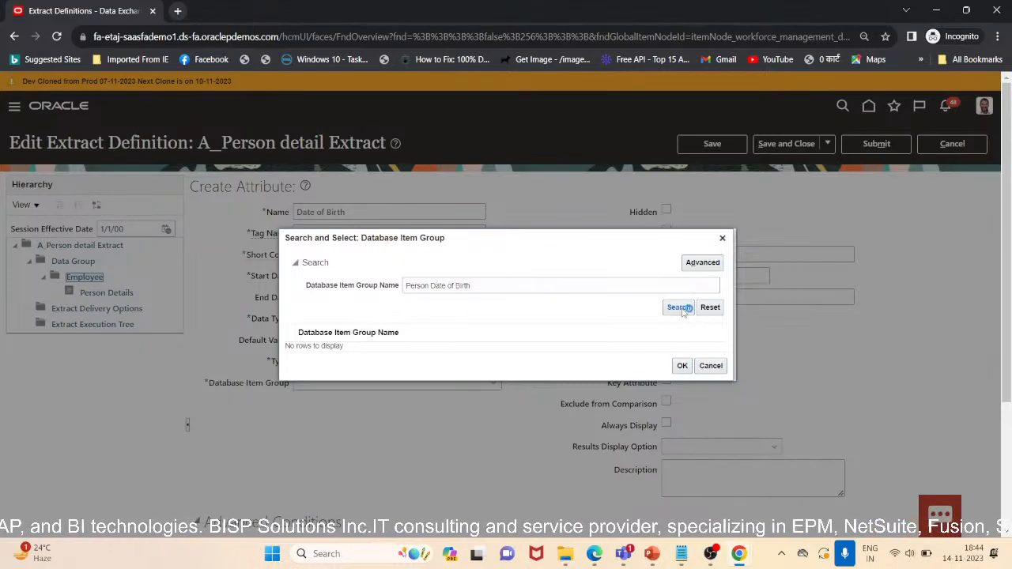
{"action": "left_click", "coordinate": [474, 348]}
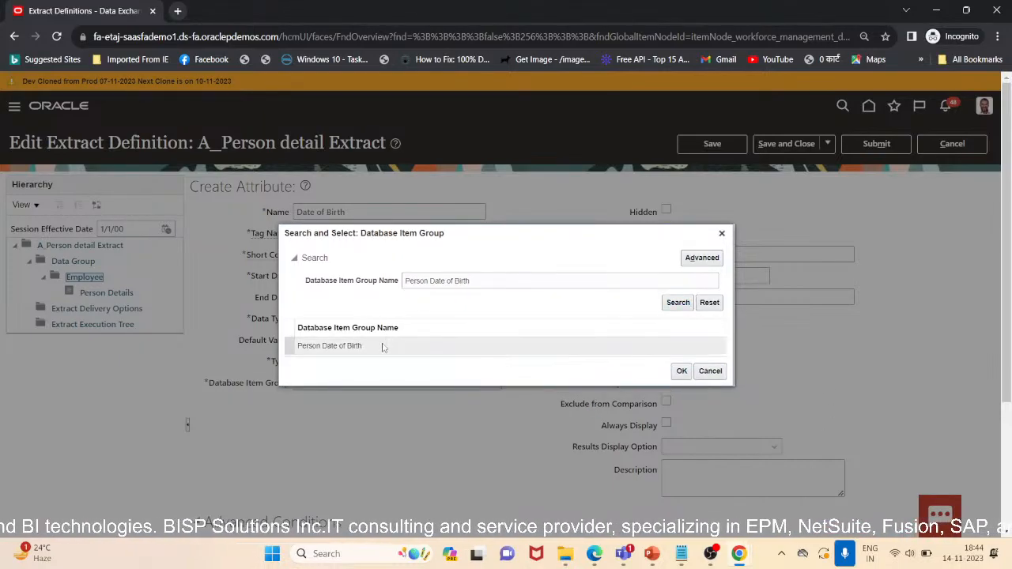
{"action": "left_click", "coordinate": [681, 370]}
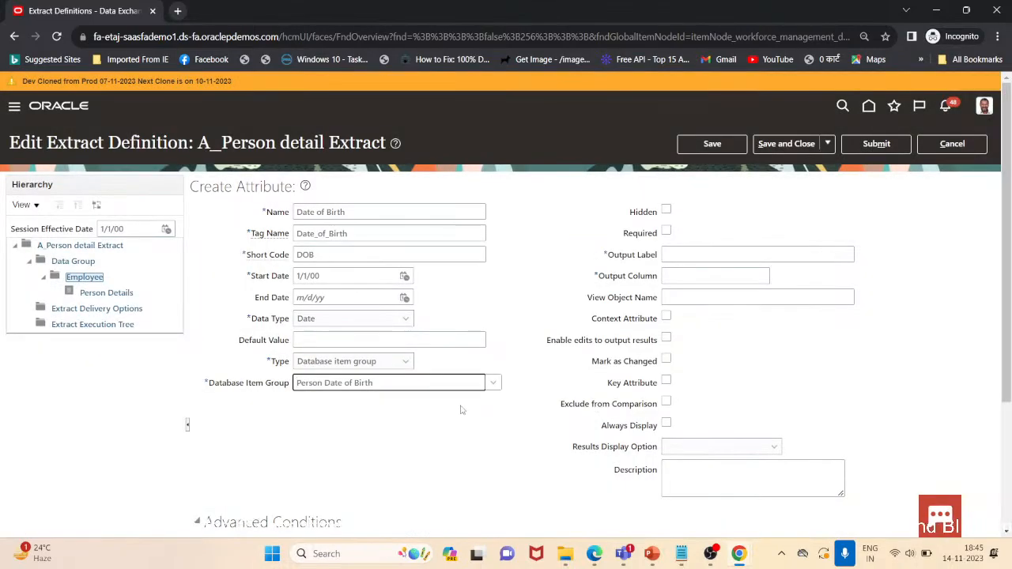
Set the output label to DOB and output column to 3, then save and start another attribute
{"action": "left_click", "coordinate": [755, 252]}
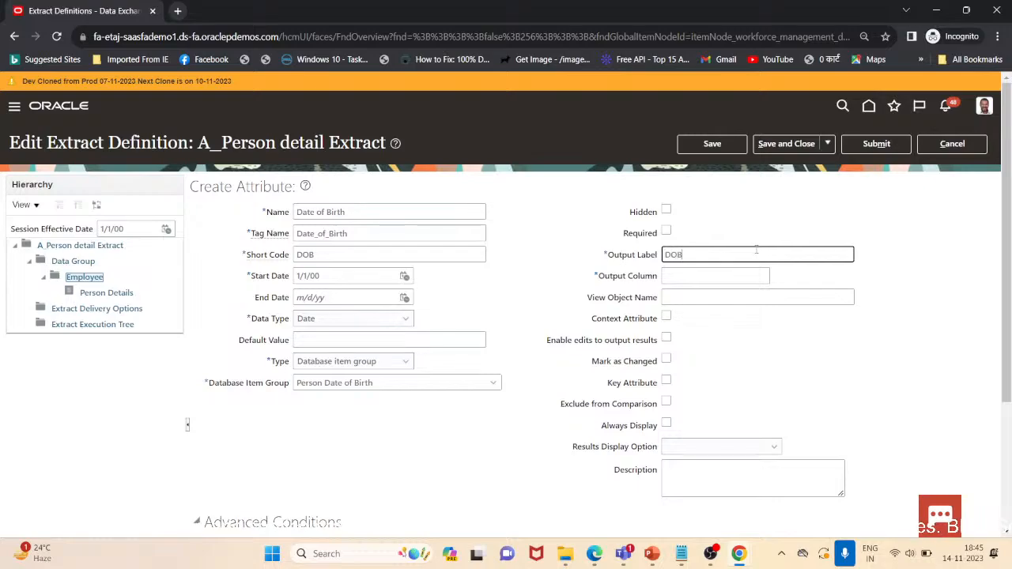
{"action": "key", "text": "Tab"}
{"action": "type", "text": "3"}
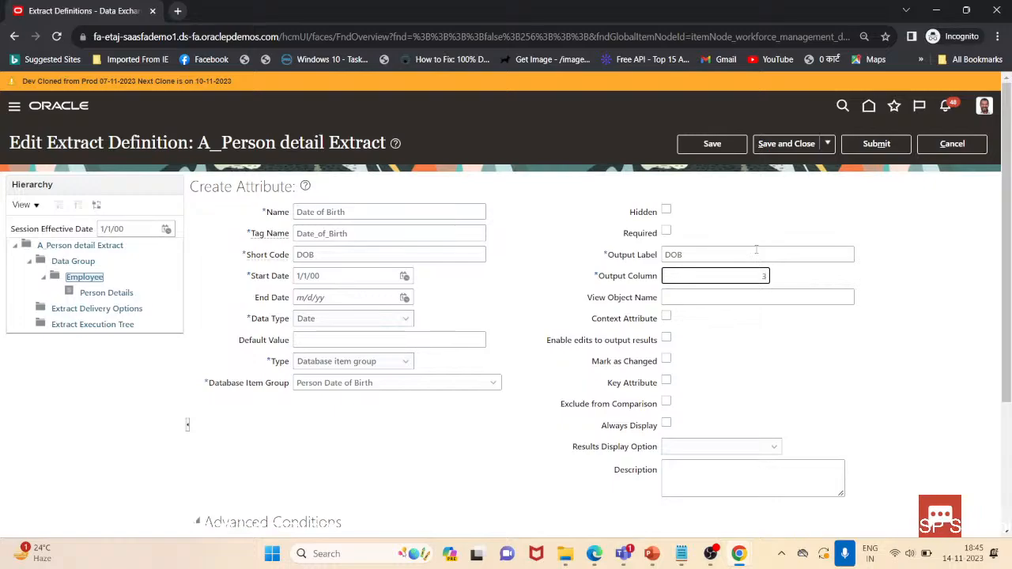
{"action": "left_click", "coordinate": [827, 143]}
{"action": "left_click", "coordinate": [824, 165]}
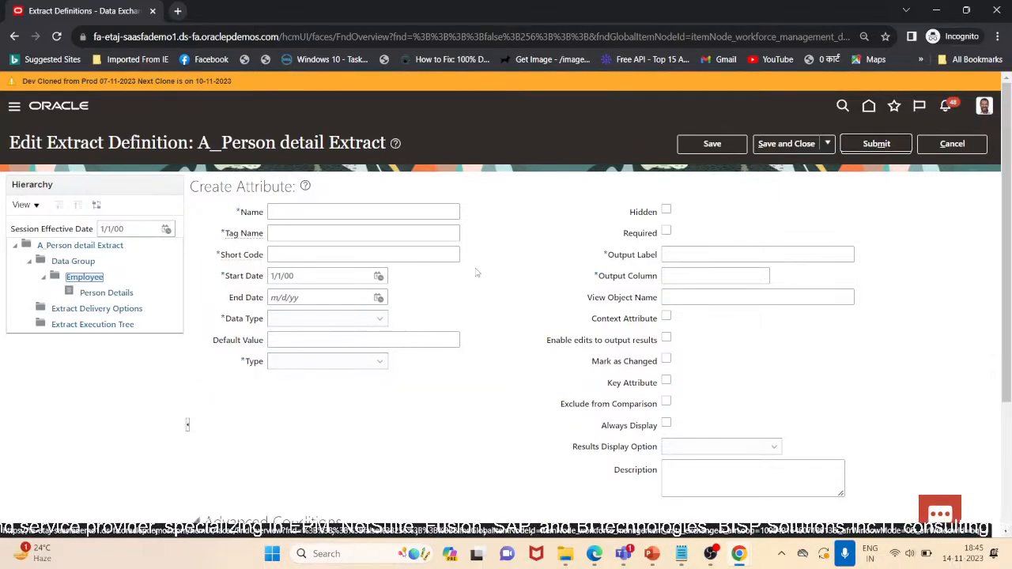
Name the new attribute Gender with tag name Gender and short code Gender
{"action": "left_click", "coordinate": [404, 210]}
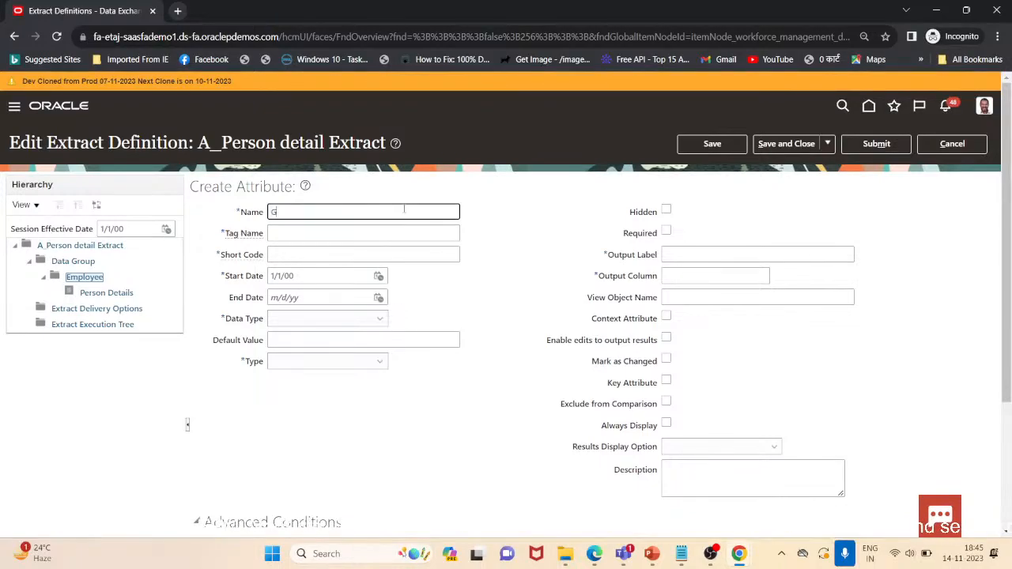
{"action": "type", "text": "Gender"}
{"action": "key", "text": "Tab"}
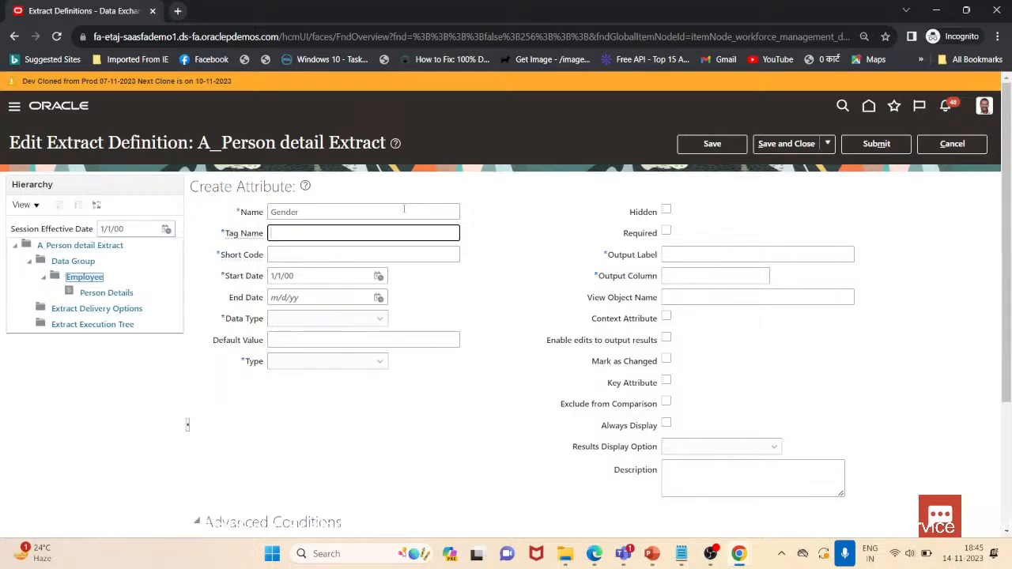
{"action": "key", "text": "Tab"}
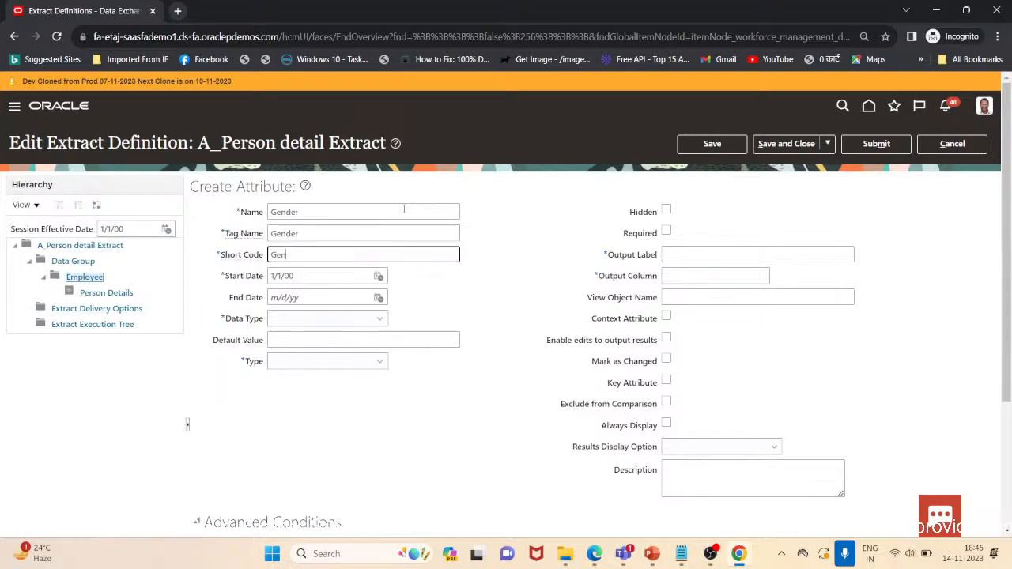
{"action": "key", "text": "Tab"}
{"action": "key", "text": "Tab"}
{"action": "key", "text": "Tab"}
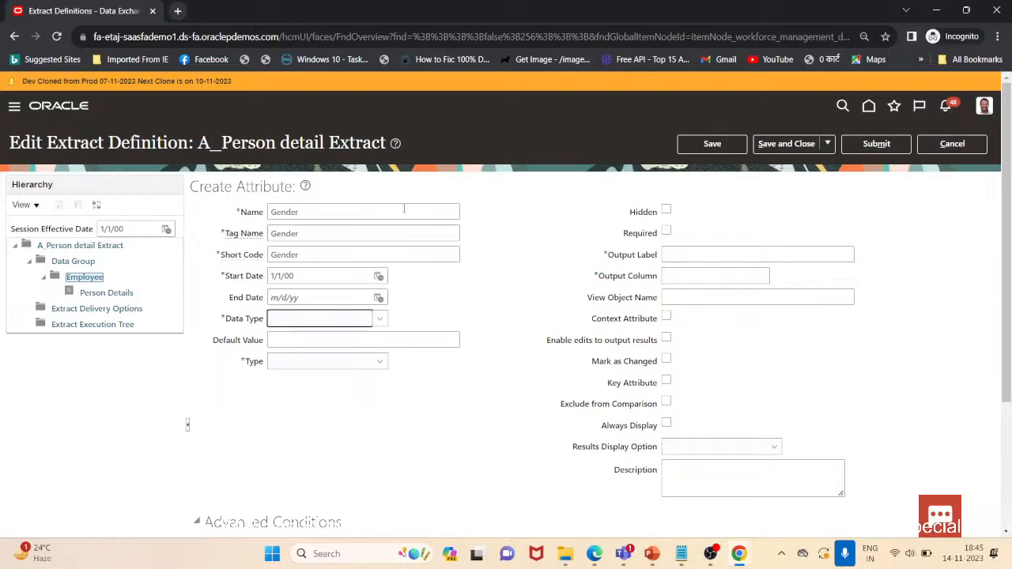
Set the Gender attribute's type to Database item group
{"action": "key", "text": "Tab"}
{"action": "key", "text": "Tab"}
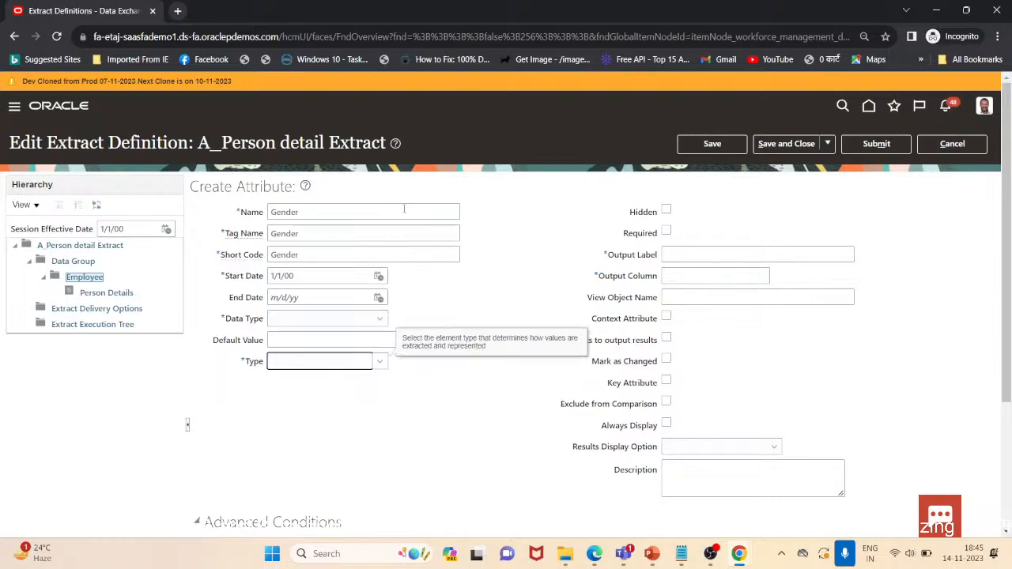
{"action": "left_click", "coordinate": [380, 361]}
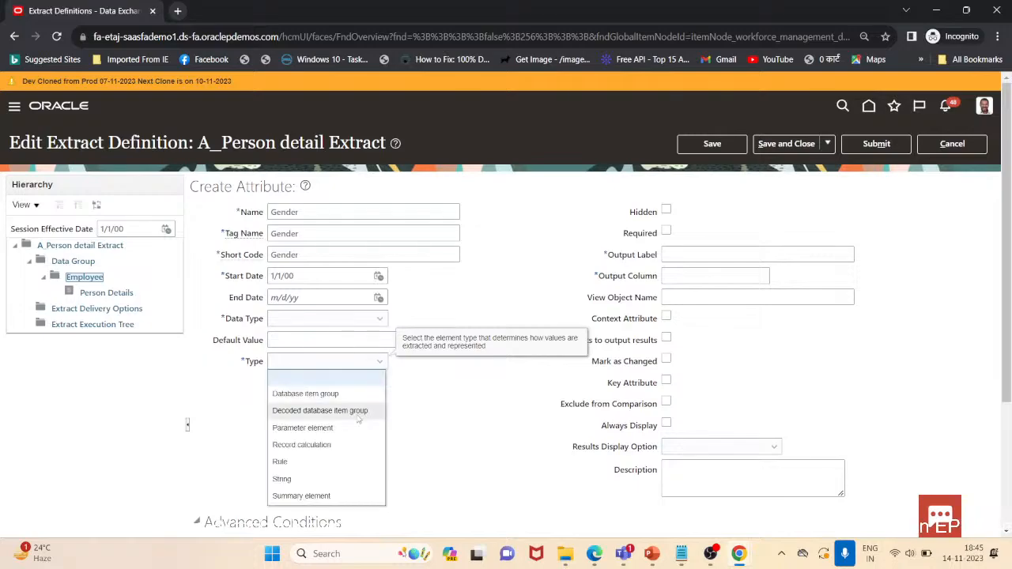
{"action": "left_click", "coordinate": [351, 397]}
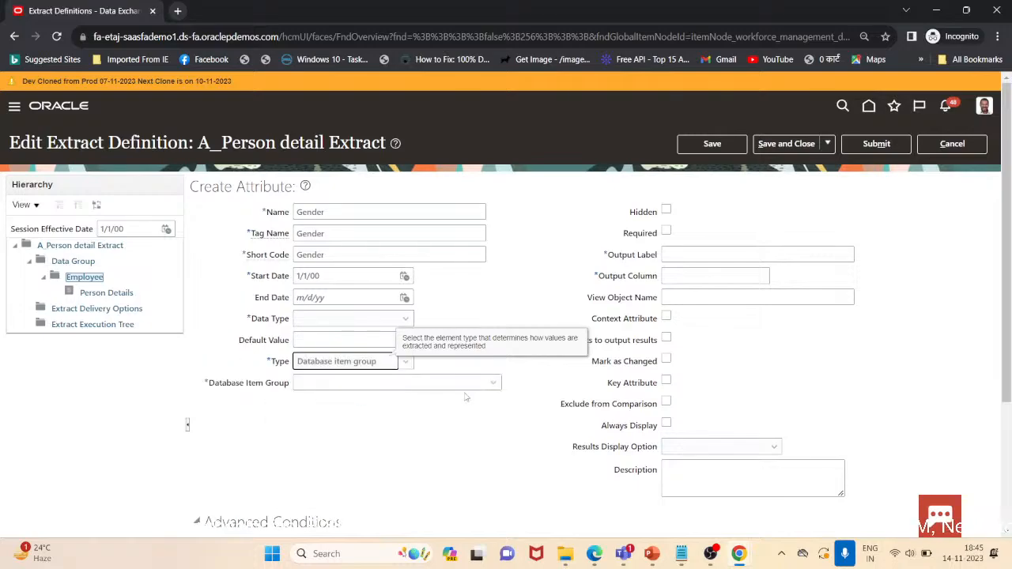
Search the database item groups for Person Gender and select it for the attribute
{"action": "left_click", "coordinate": [489, 382]}
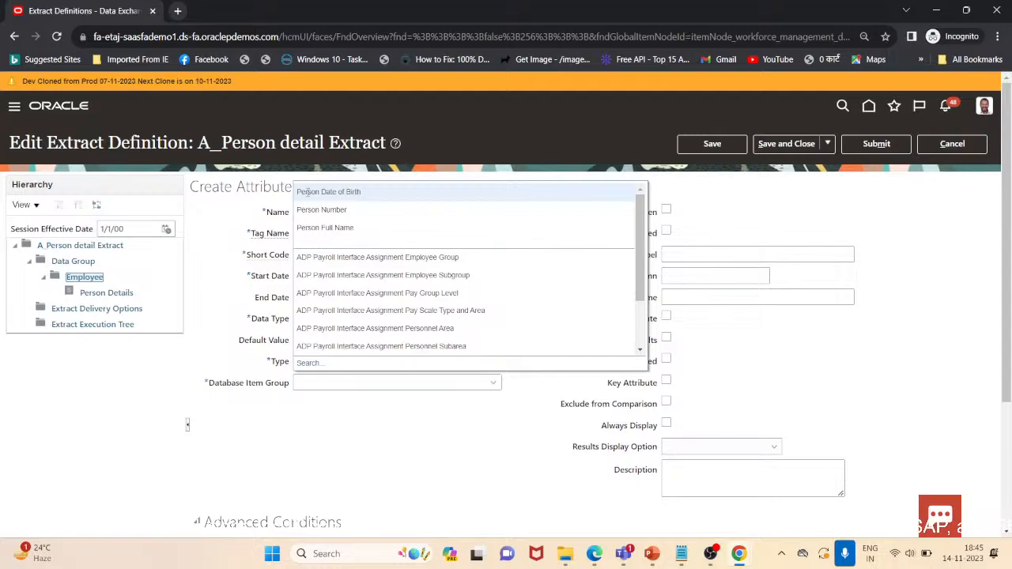
{"action": "left_click", "coordinate": [315, 364]}
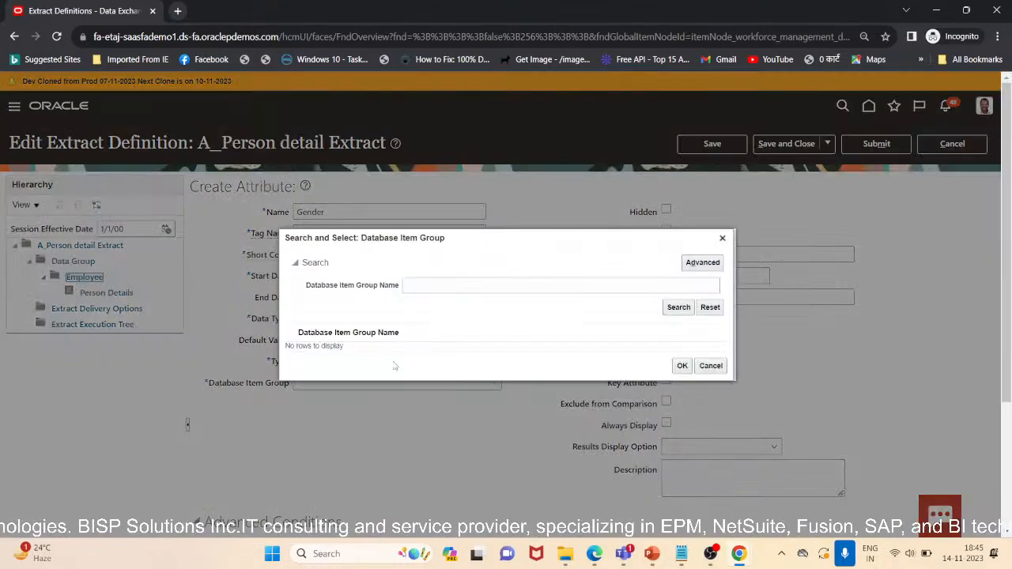
{"action": "left_click", "coordinate": [440, 289]}
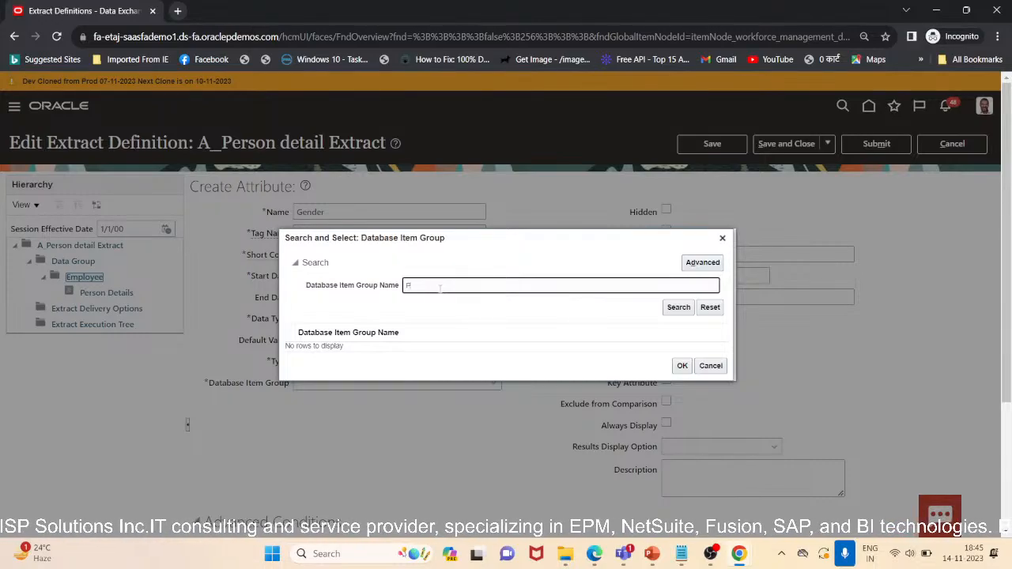
{"action": "type", "text": "Person Gender"}
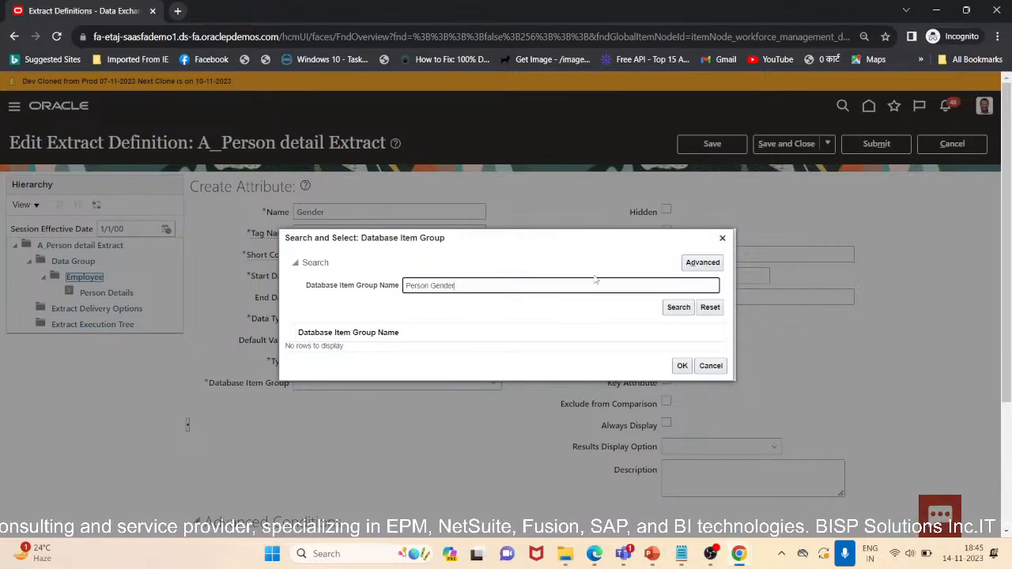
{"action": "left_click", "coordinate": [678, 306]}
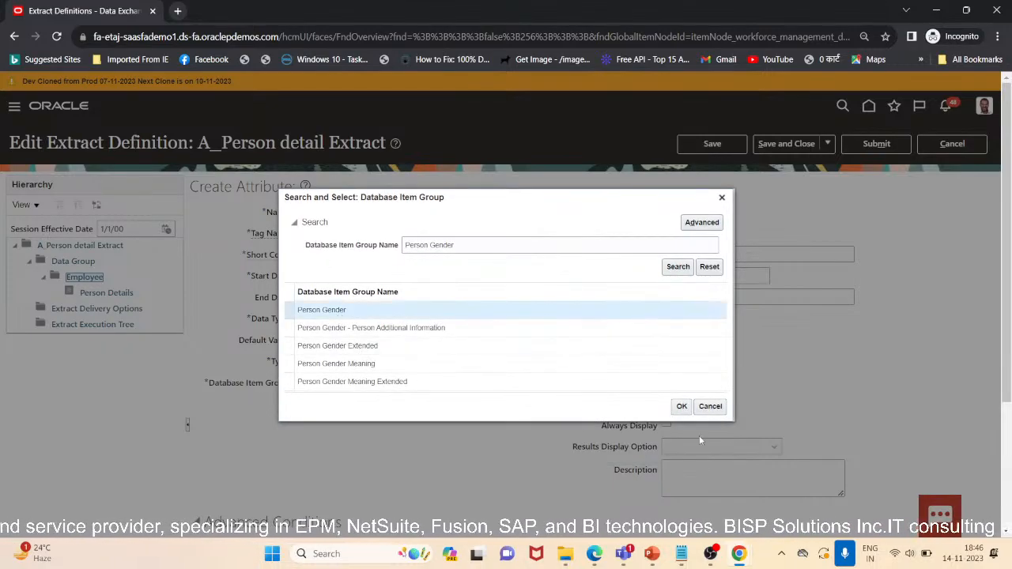
{"action": "left_click", "coordinate": [681, 406]}
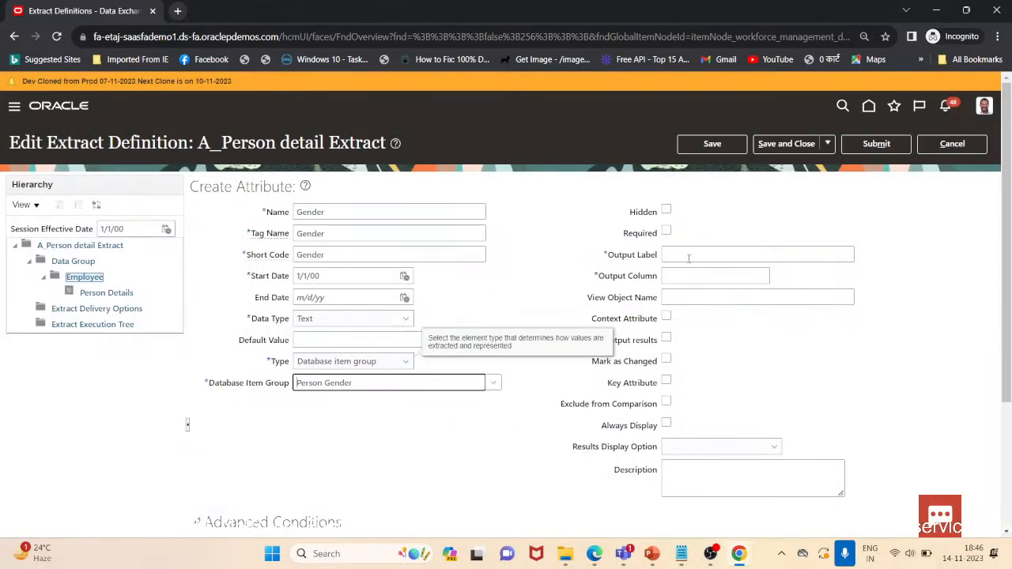
Set the output label to Gender and output column to 4, then save and start another attribute
{"action": "left_click", "coordinate": [688, 254]}
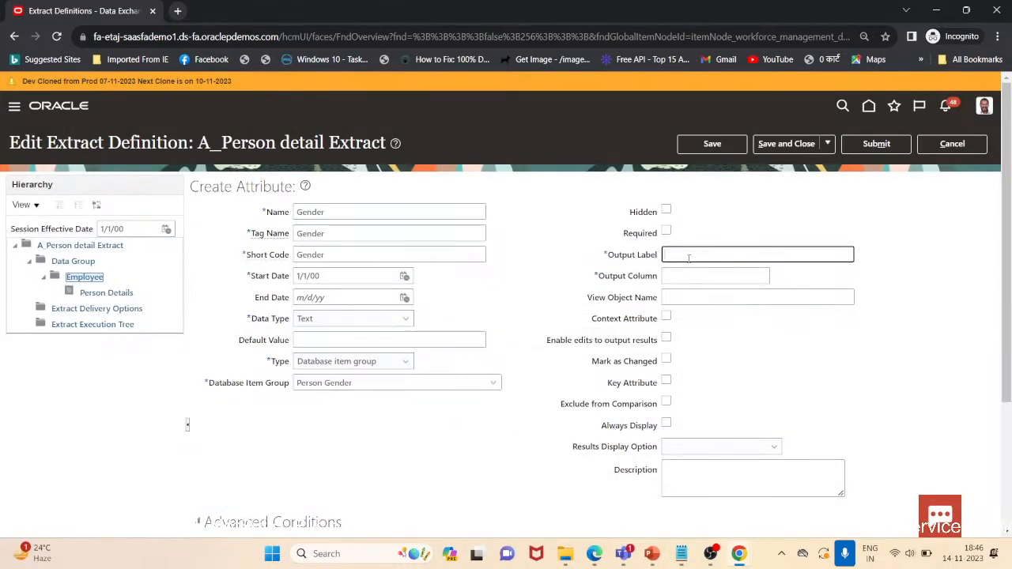
{"action": "type", "text": "4"}
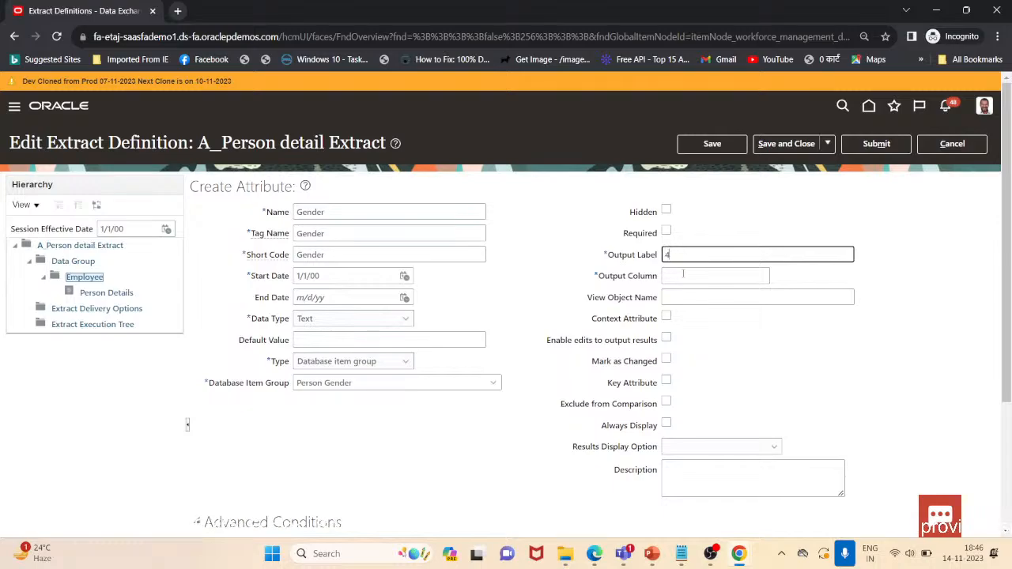
{"action": "left_click", "coordinate": [683, 274]}
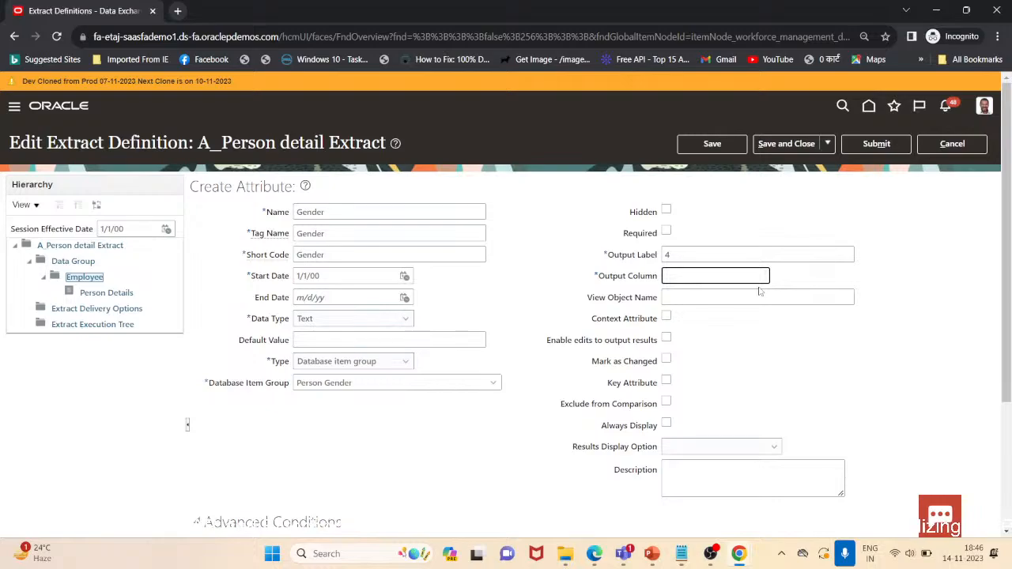
{"action": "left_click", "coordinate": [674, 254]}
{"action": "key", "text": "BackSpace"}
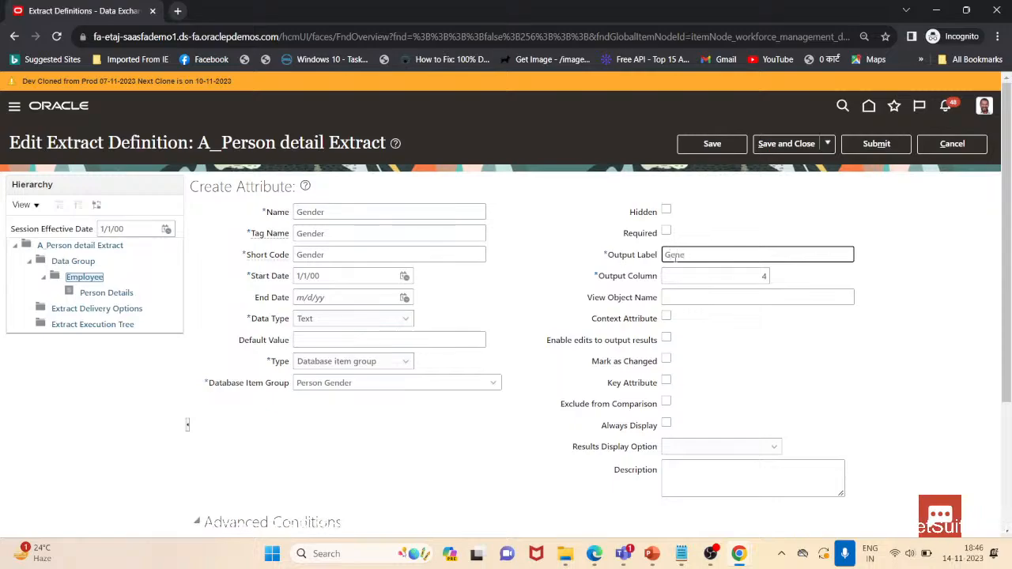
{"action": "type", "text": "Gender"}
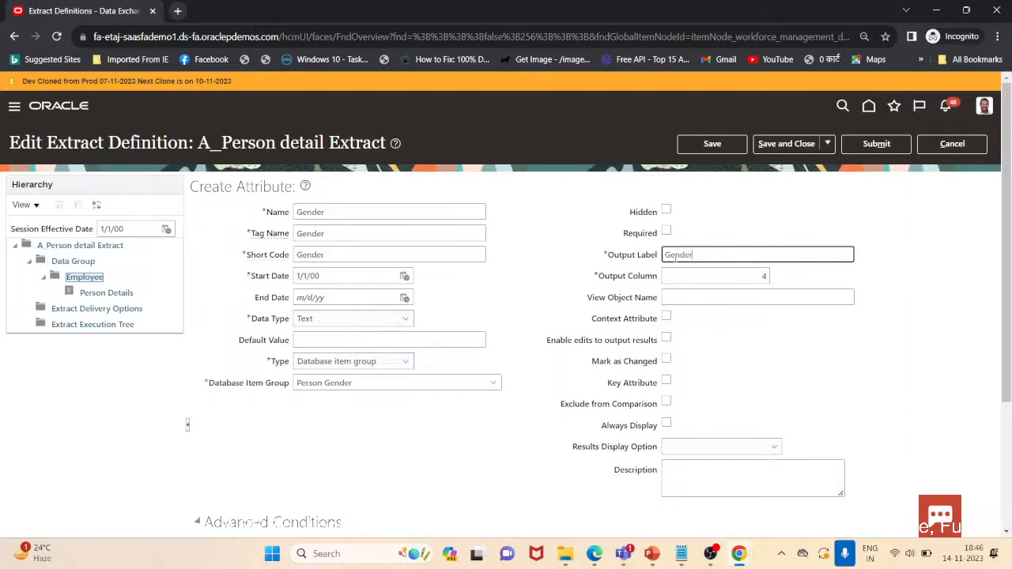
{"action": "left_click", "coordinate": [804, 145]}
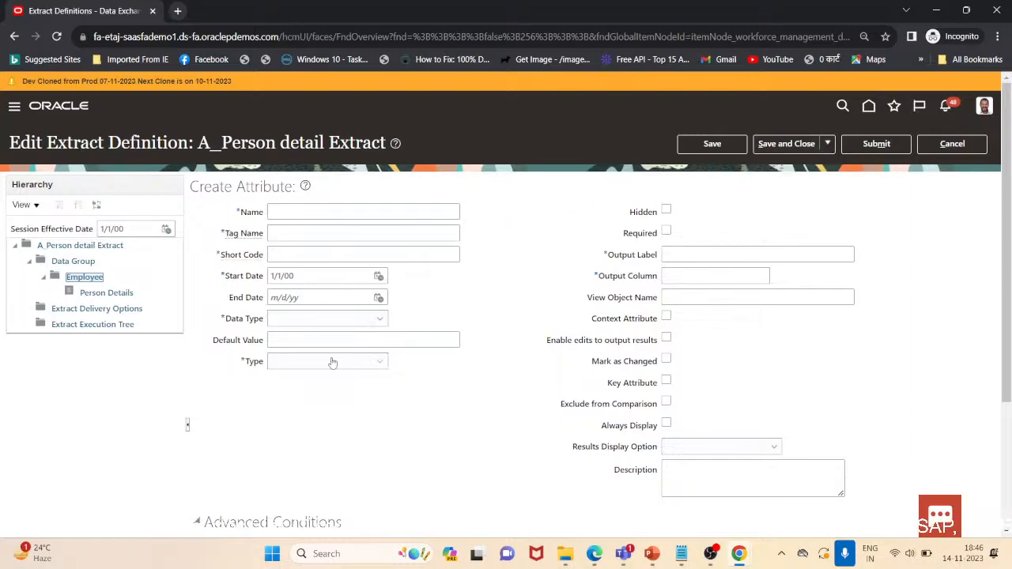
Name the new attribute Job with tag name Job and short code Job
{"action": "left_click", "coordinate": [342, 218]}
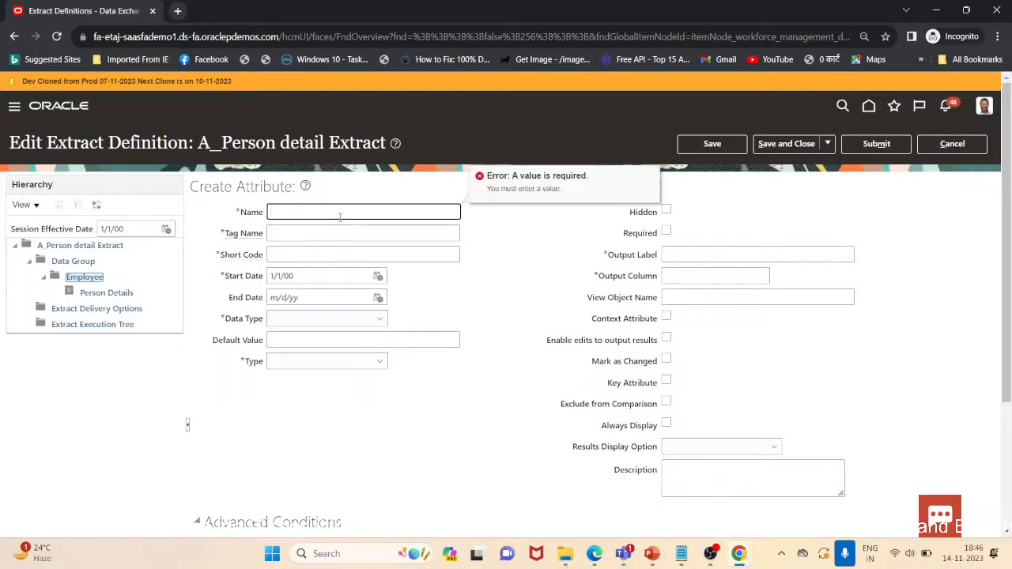
{"action": "type", "text": "Job"}
{"action": "key", "text": "Tab"}
{"action": "key", "text": "Tab"}
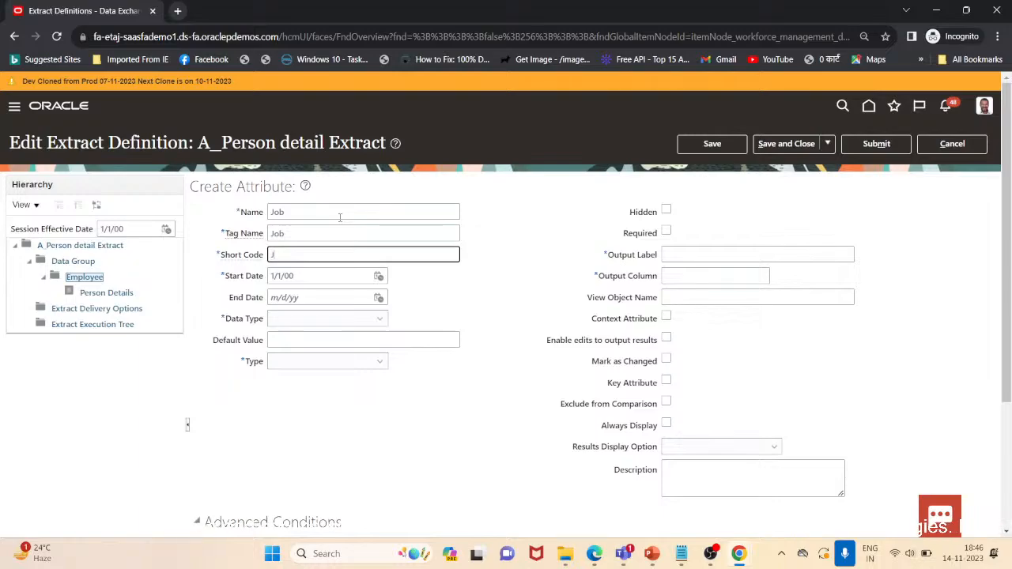
{"action": "key", "text": "Tab"}
{"action": "key", "text": "Tab"}
{"action": "key", "text": "Tab"}
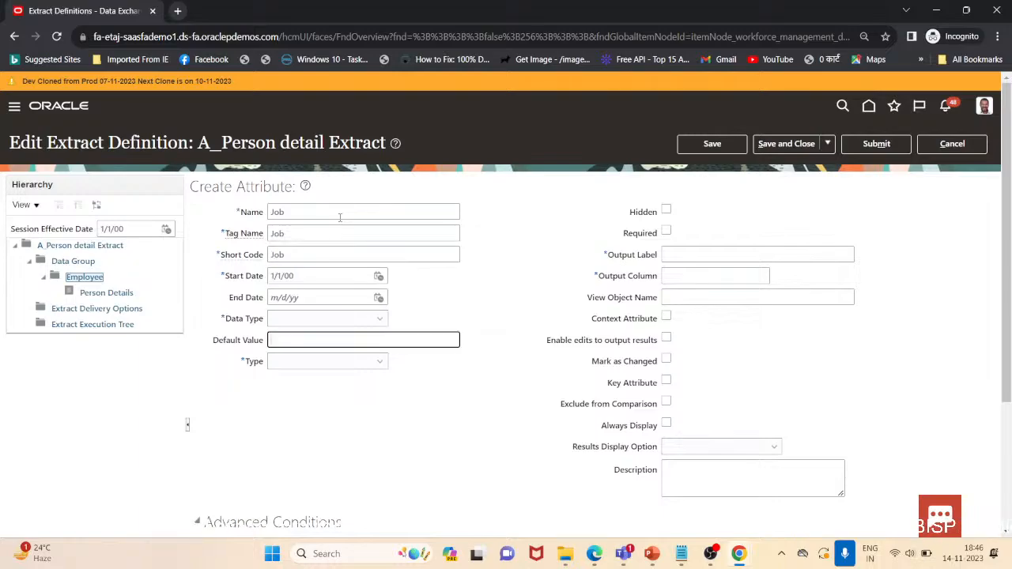
{"action": "key", "text": "Tab"}
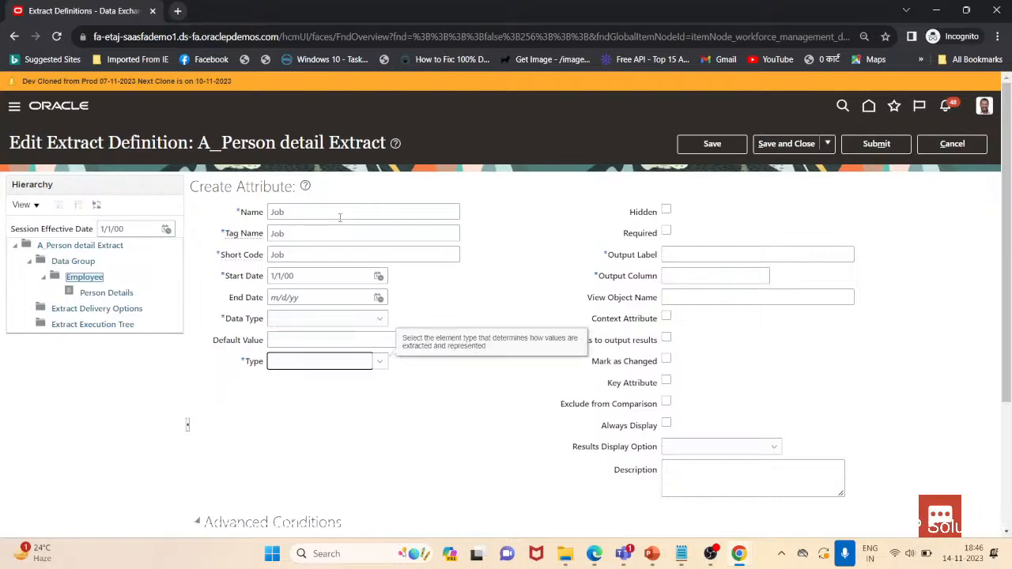
Set the Job attribute's type to Database item group
{"action": "left_click", "coordinate": [379, 361]}
{"action": "left_click", "coordinate": [375, 393]}
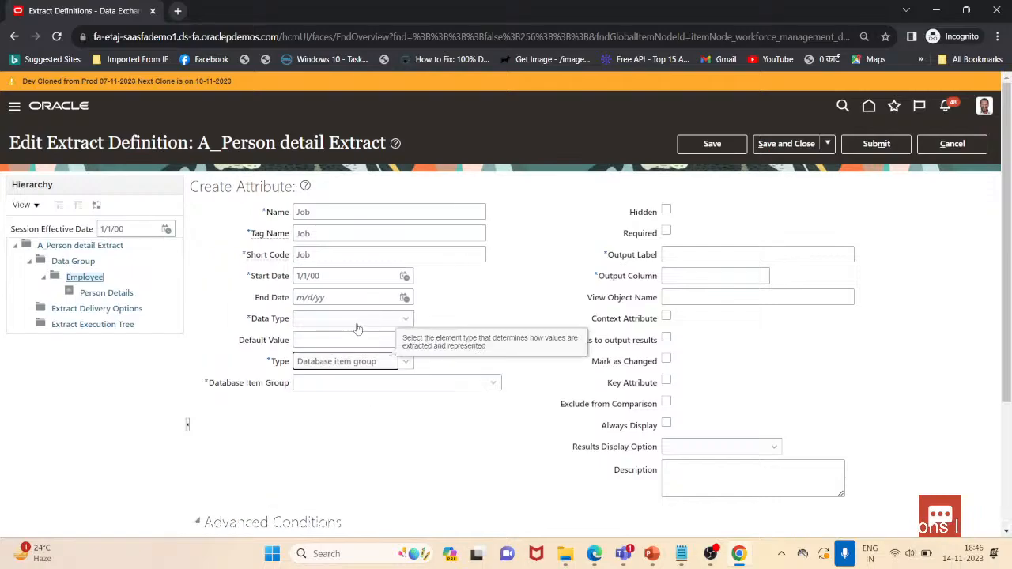
{"action": "left_click", "coordinate": [360, 324]}
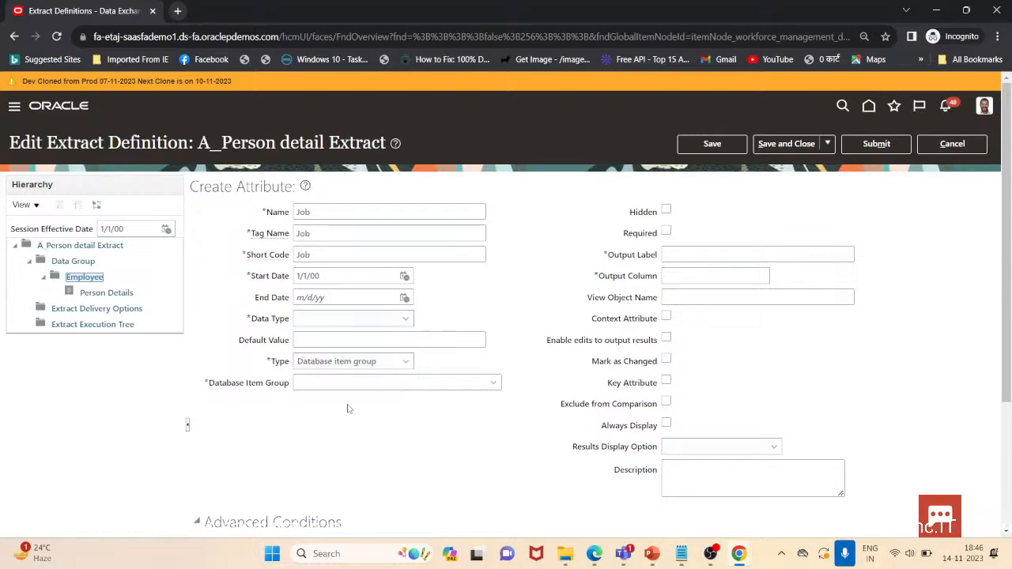
Open the database item group search and search for Job Name
{"action": "left_click", "coordinate": [381, 383]}
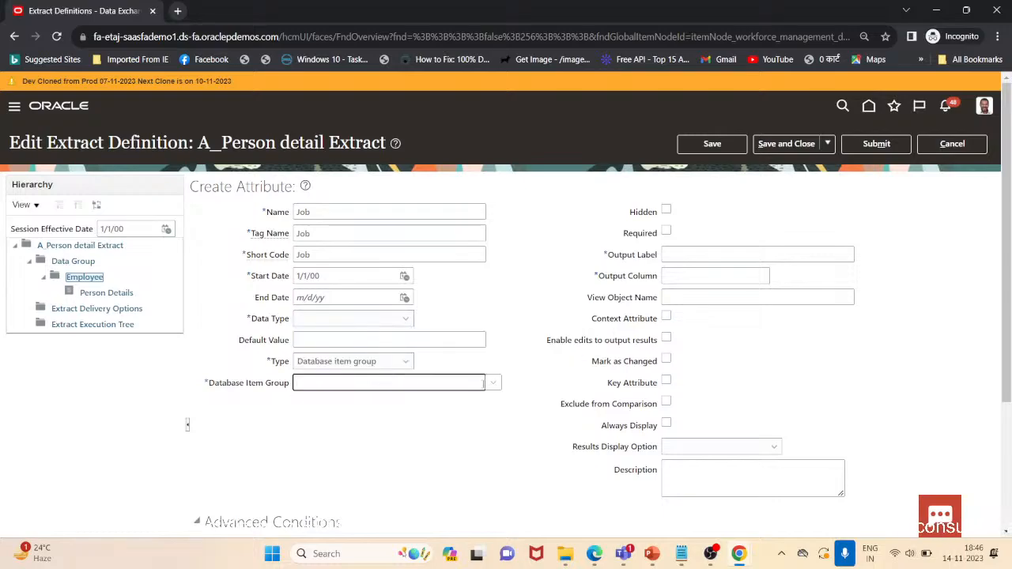
{"action": "left_click", "coordinate": [489, 386]}
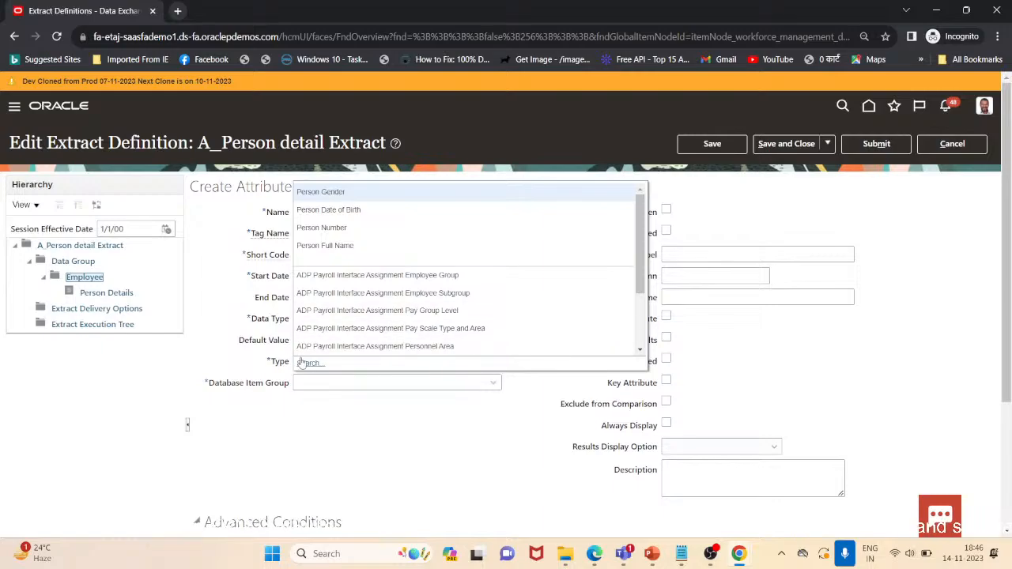
{"action": "left_click", "coordinate": [316, 383]}
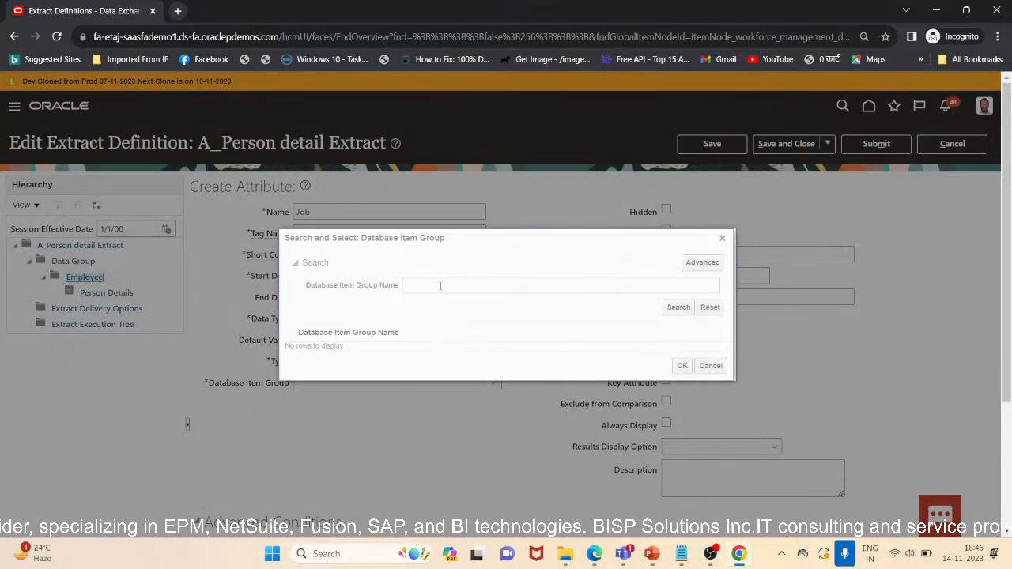
{"action": "left_click", "coordinate": [434, 287]}
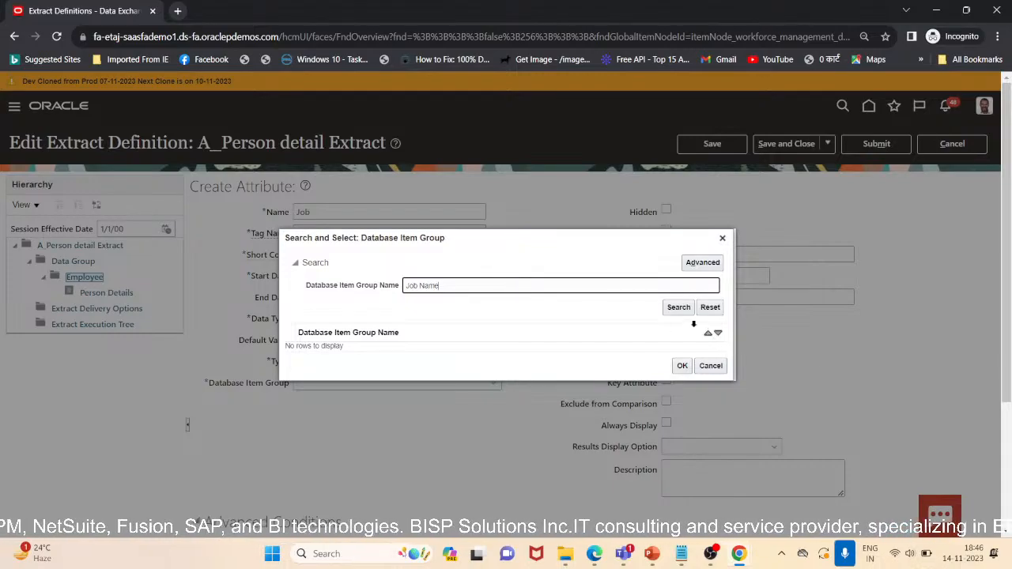
{"action": "left_click", "coordinate": [678, 306]}
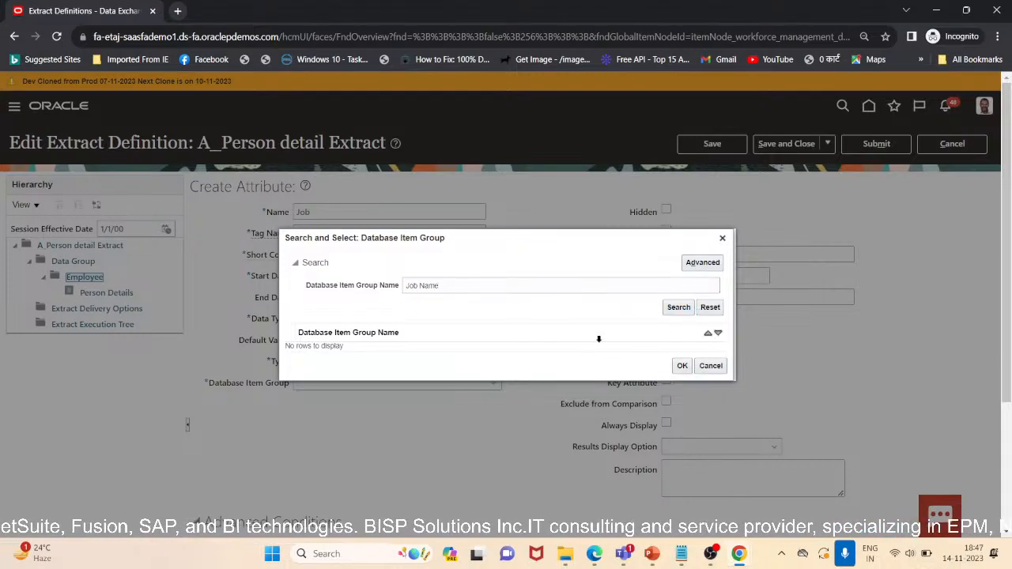
{"action": "left_click", "coordinate": [676, 310]}
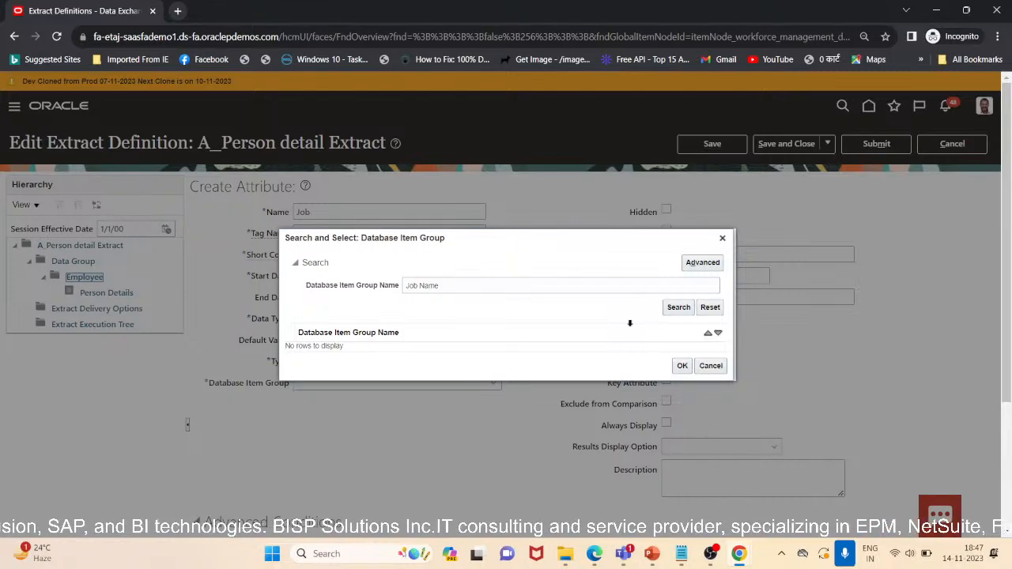
Try searching the database item groups for Person Job Name, then search for Job Name again
{"action": "left_click", "coordinate": [406, 286]}
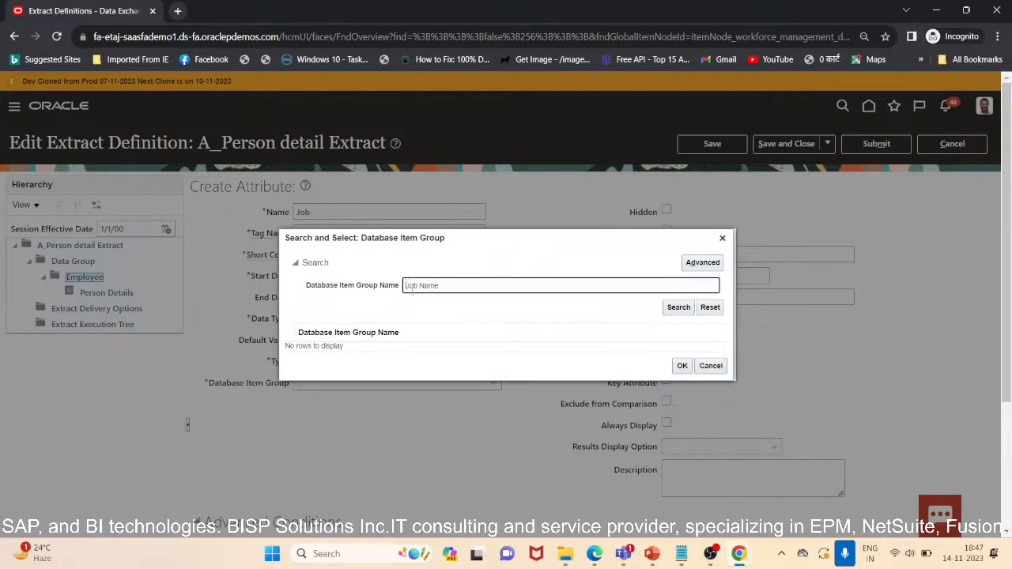
{"action": "type", "text": "Pers"}
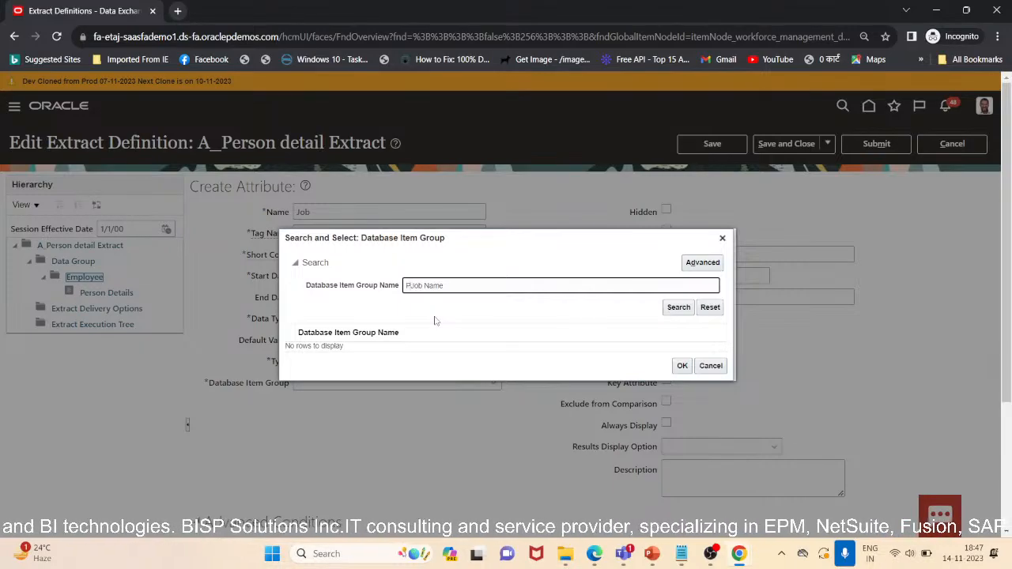
{"action": "type", "text": "on"}
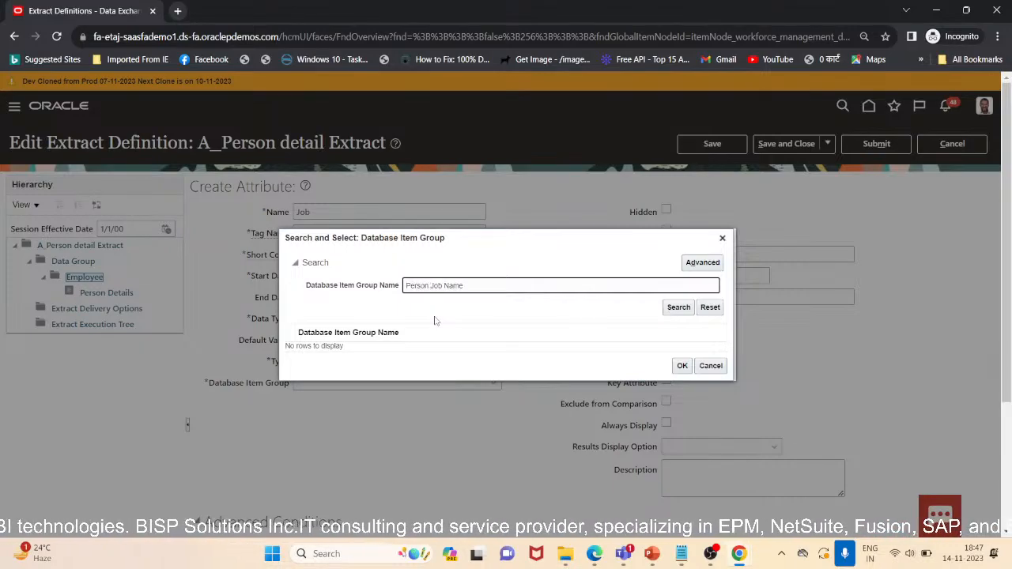
{"action": "left_click", "coordinate": [676, 308]}
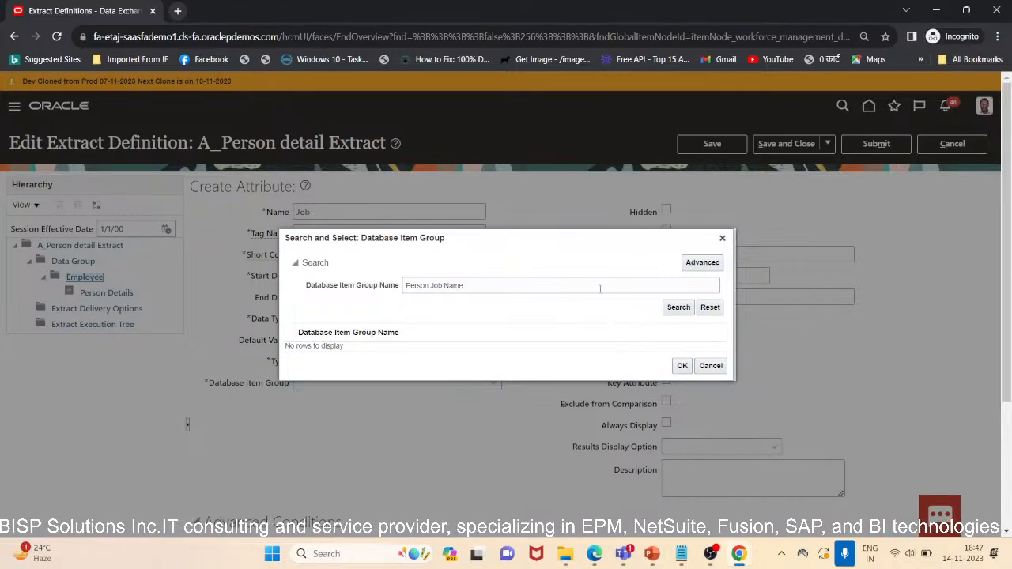
{"action": "left_click", "coordinate": [431, 288]}
{"action": "key", "text": "BackSpace"}
{"action": "key", "text": "BackSpace"}
{"action": "key", "text": "BackSpace"}
{"action": "key", "text": "BackSpace"}
{"action": "key", "text": "BackSpace"}
{"action": "key", "text": "BackSpace"}
{"action": "key", "text": "BackSpace"}
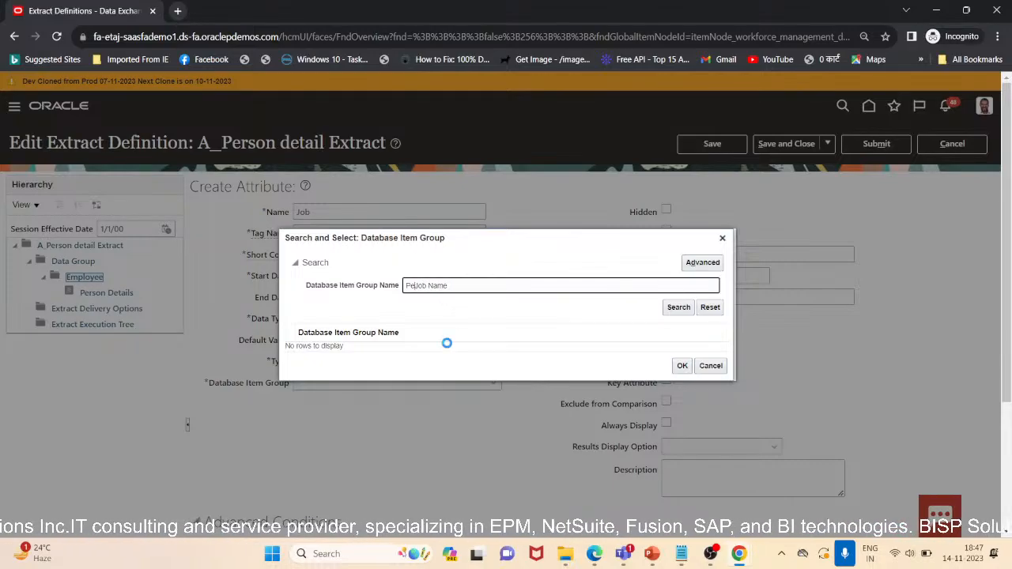
{"action": "left_click", "coordinate": [677, 310]}
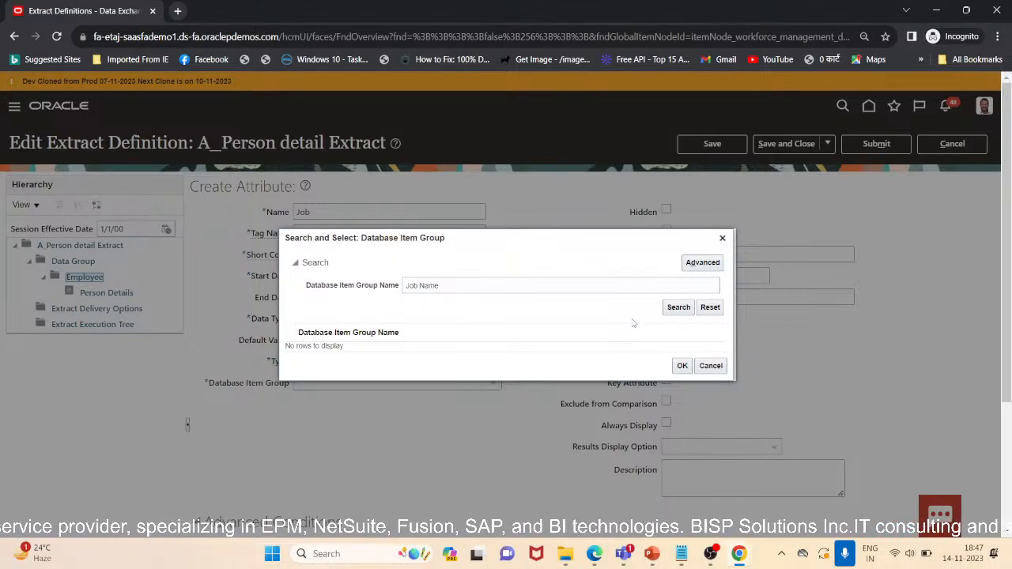
Switch the database item group search to advanced mode and search for Job Name using the Contains operator
{"action": "left_click", "coordinate": [700, 264]}
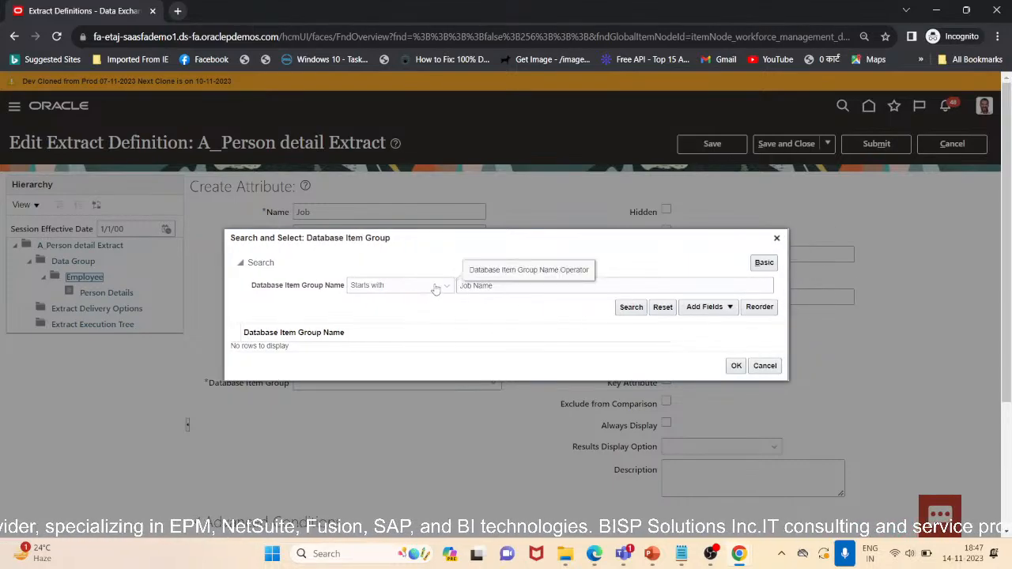
{"action": "left_click", "coordinate": [435, 286]}
{"action": "left_click", "coordinate": [392, 472]}
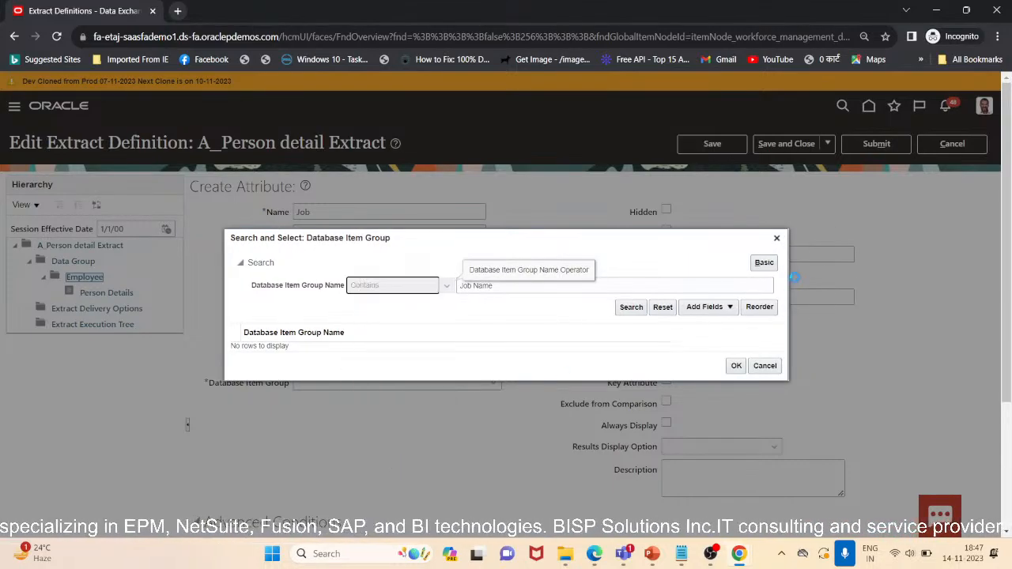
{"action": "left_click", "coordinate": [626, 309]}
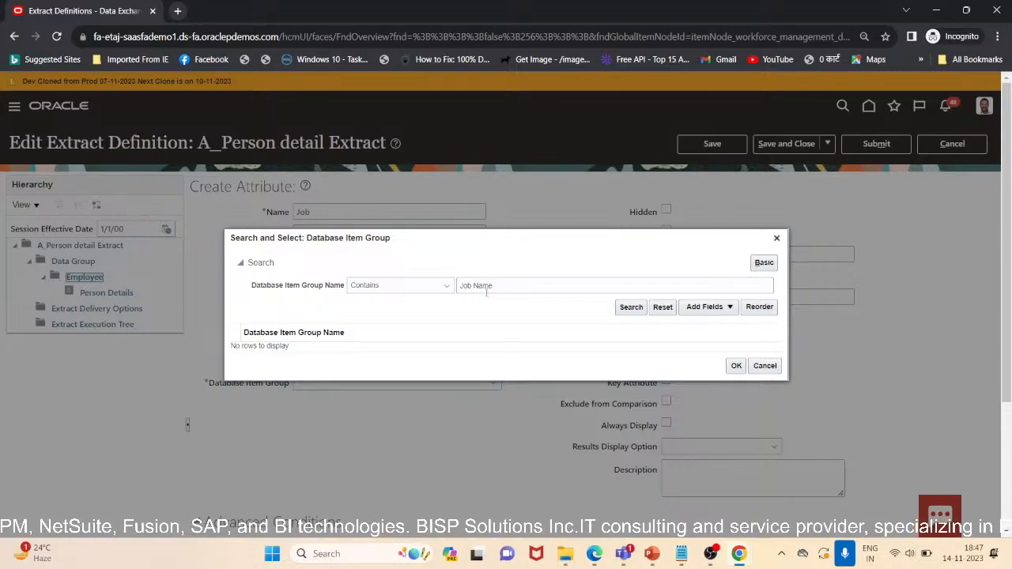
Shorten the search term to Job, search again, and close the database item group search
{"action": "left_click_drag", "start_coordinate": [498, 285], "coordinate": [474, 291]}
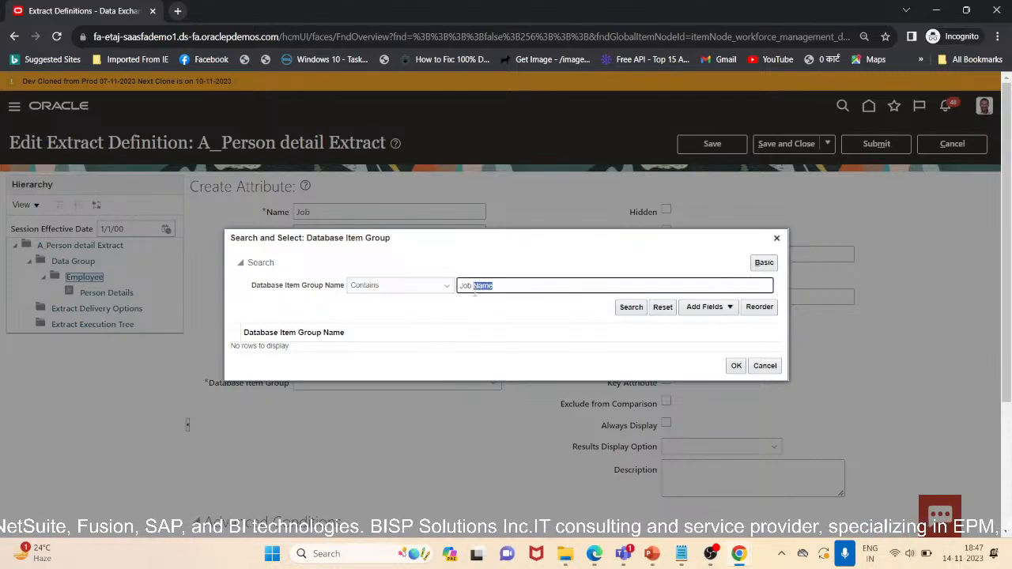
{"action": "key", "text": "BackSpace"}
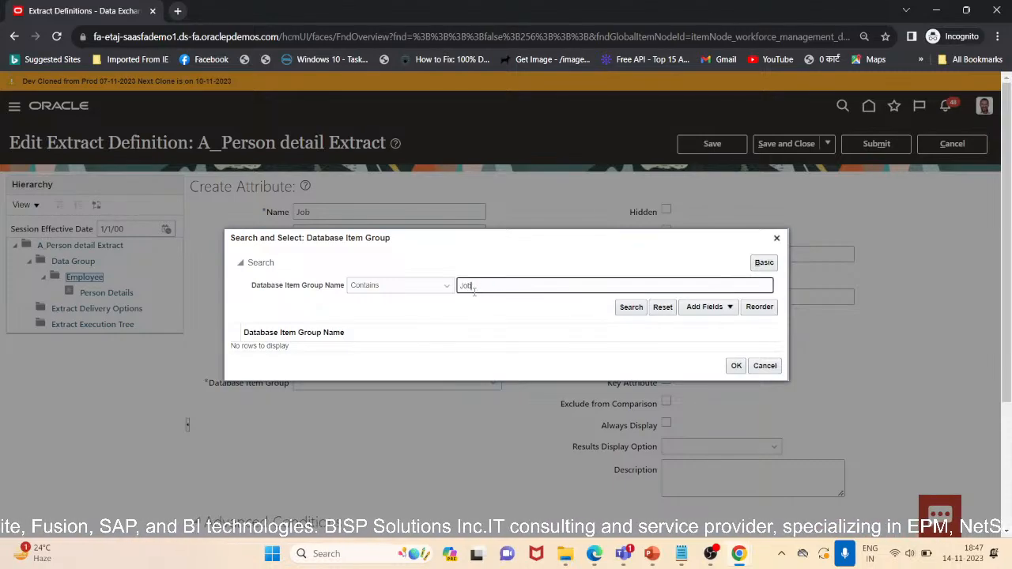
{"action": "left_click", "coordinate": [618, 311]}
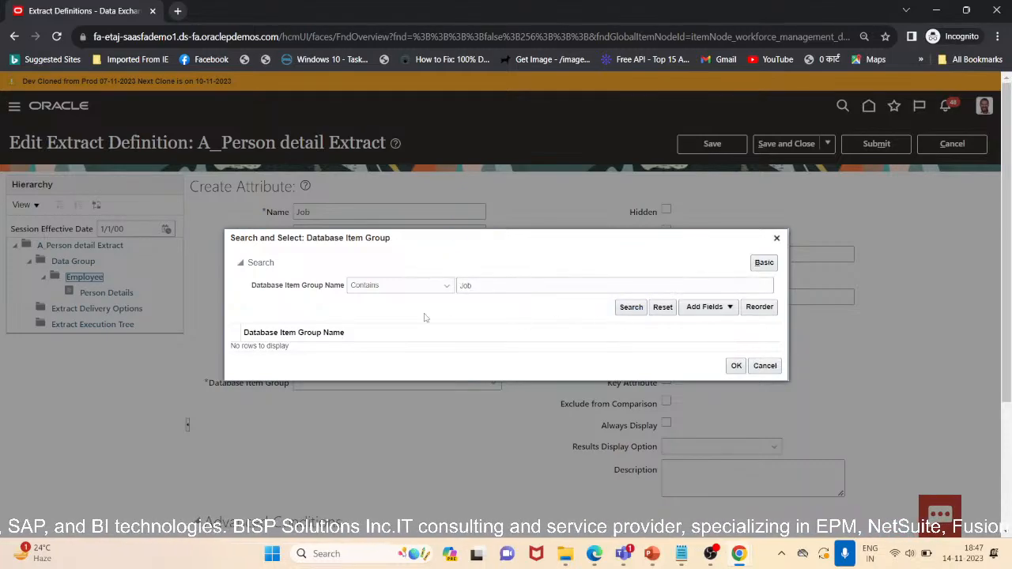
{"action": "left_click", "coordinate": [765, 367]}
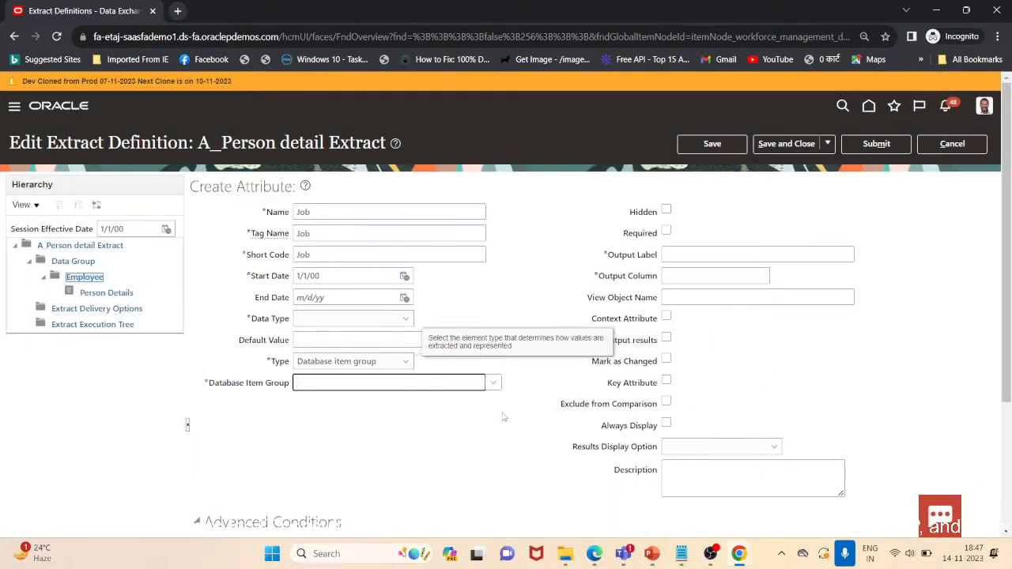
Reopen the database item group search and search for Job Name
{"action": "left_click", "coordinate": [417, 378]}
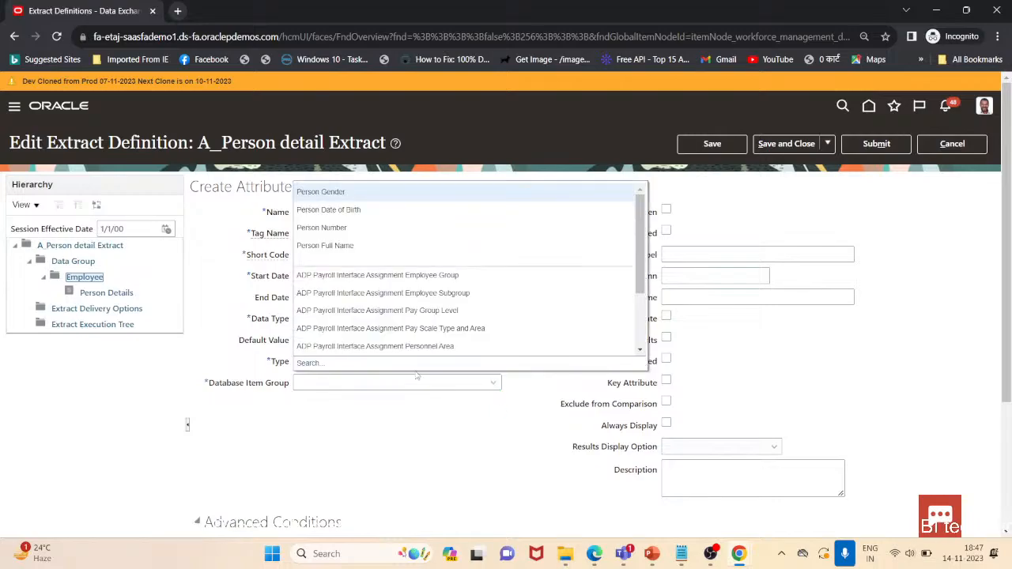
{"action": "left_click", "coordinate": [305, 363]}
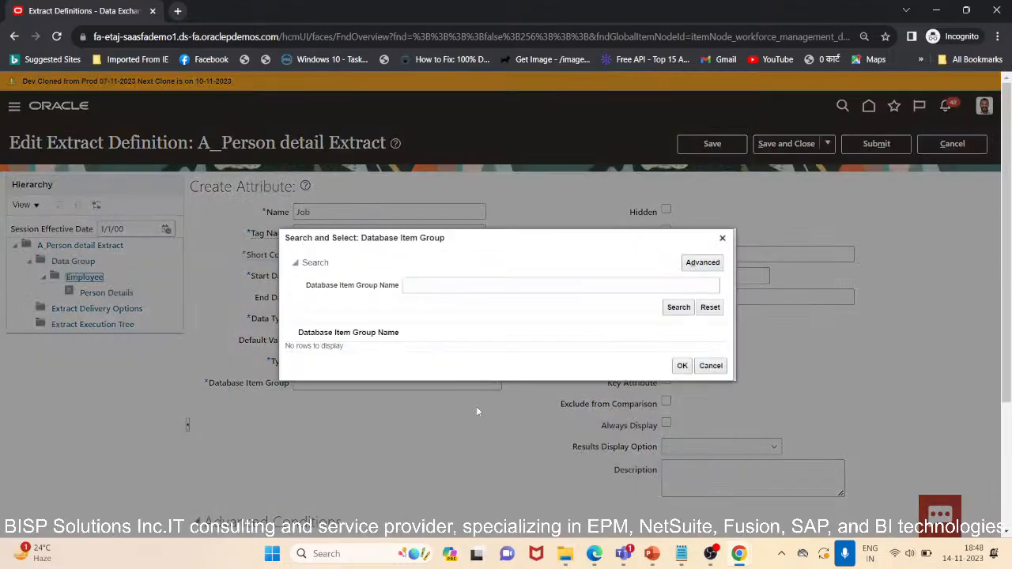
{"action": "left_click", "coordinate": [439, 287]}
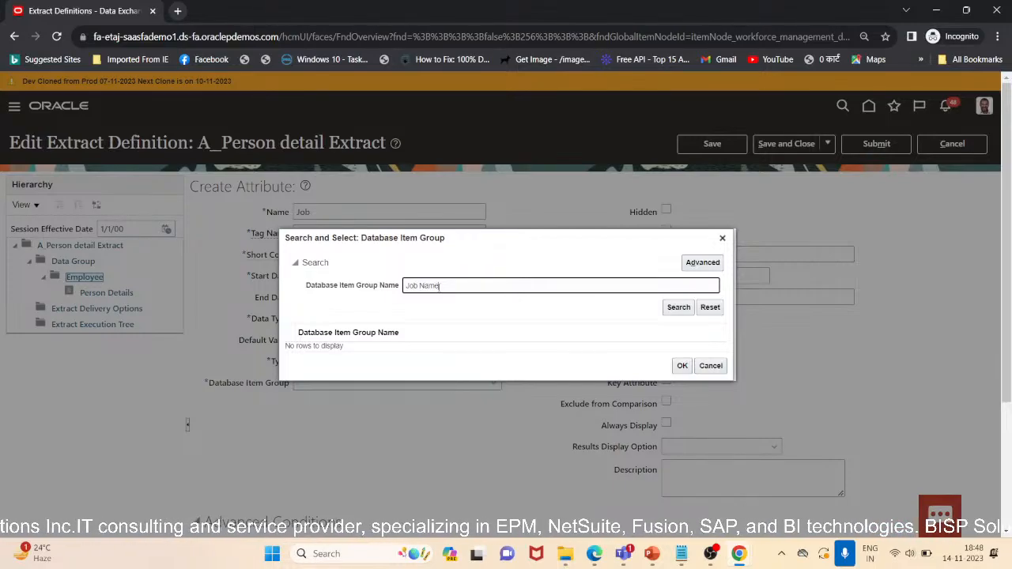
{"action": "left_click", "coordinate": [677, 309]}
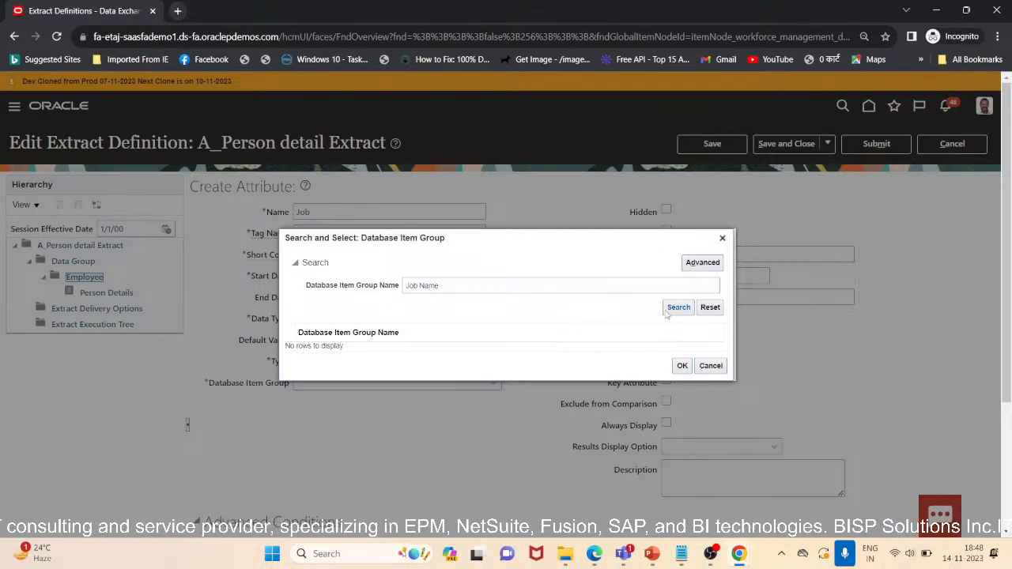
Search the database item groups in advanced mode for names containing Job
{"action": "double_click", "coordinate": [428, 287]}
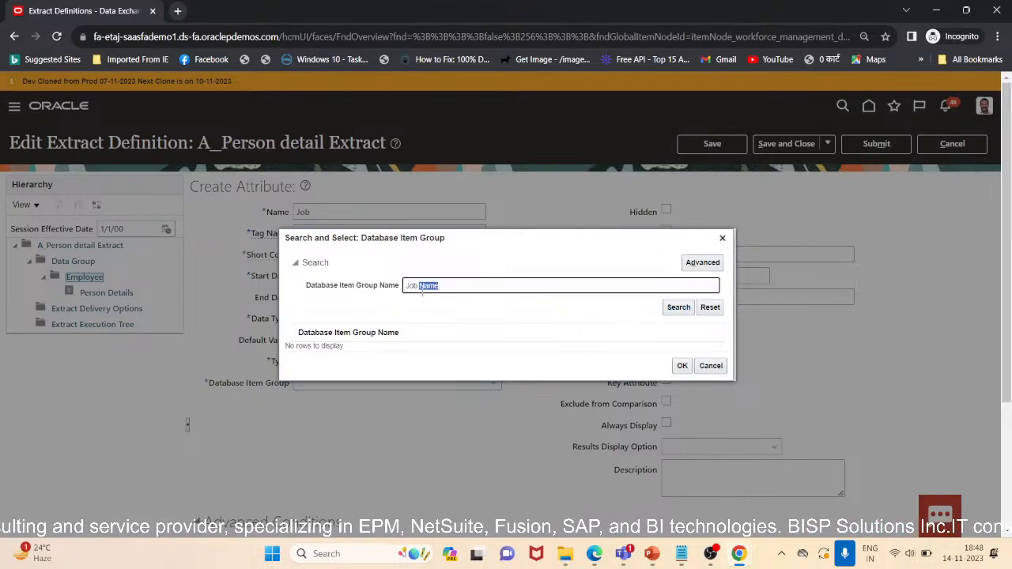
{"action": "key", "text": "BackSpace"}
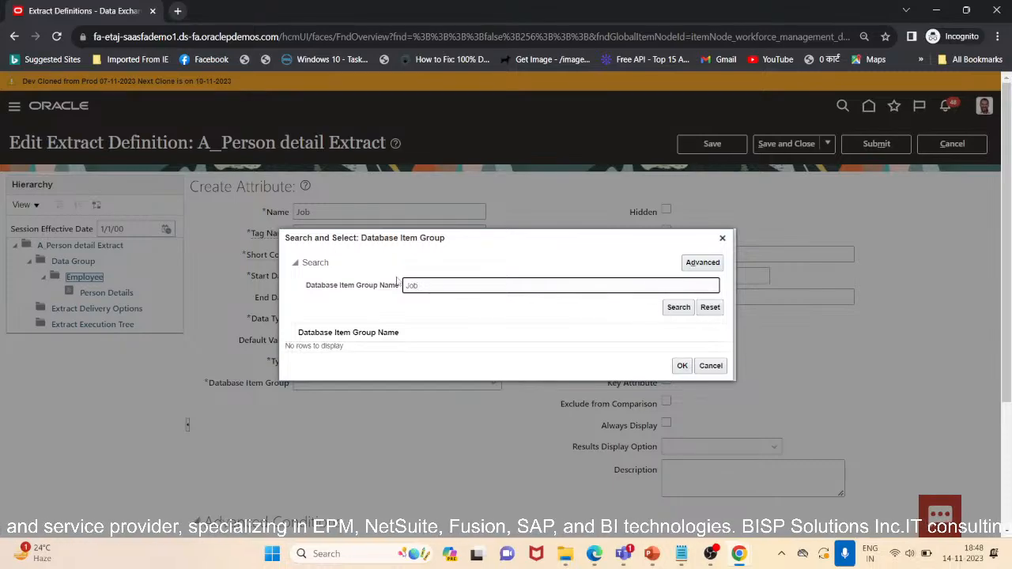
{"action": "left_click", "coordinate": [705, 266]}
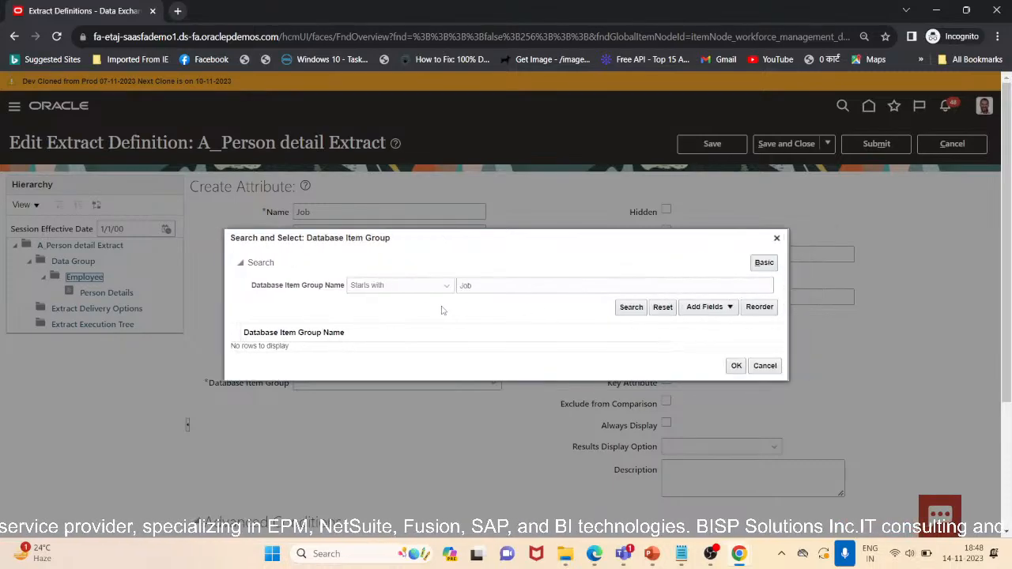
{"action": "left_click", "coordinate": [442, 287]}
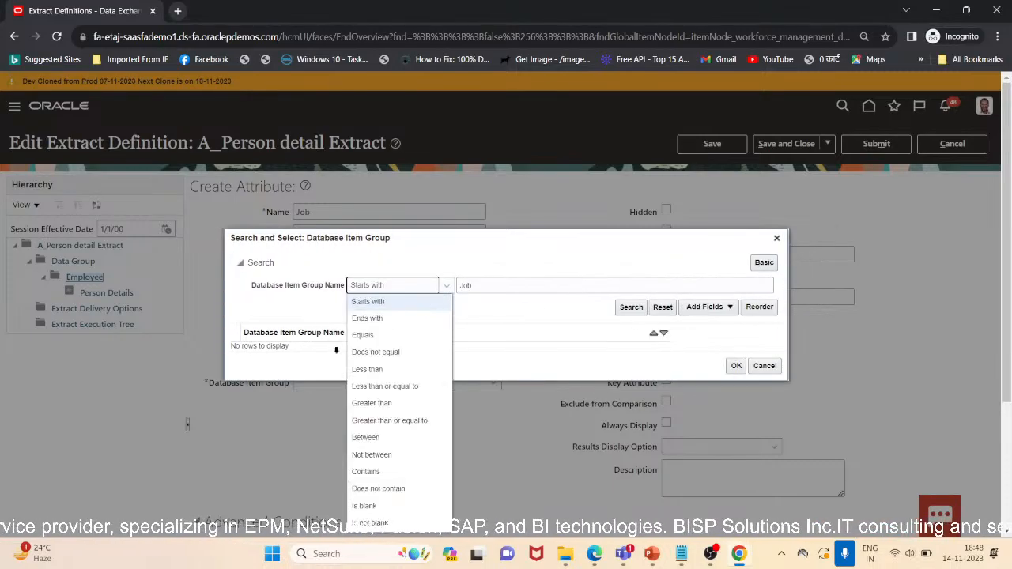
{"action": "left_click", "coordinate": [360, 471]}
{"action": "left_click", "coordinate": [631, 309]}
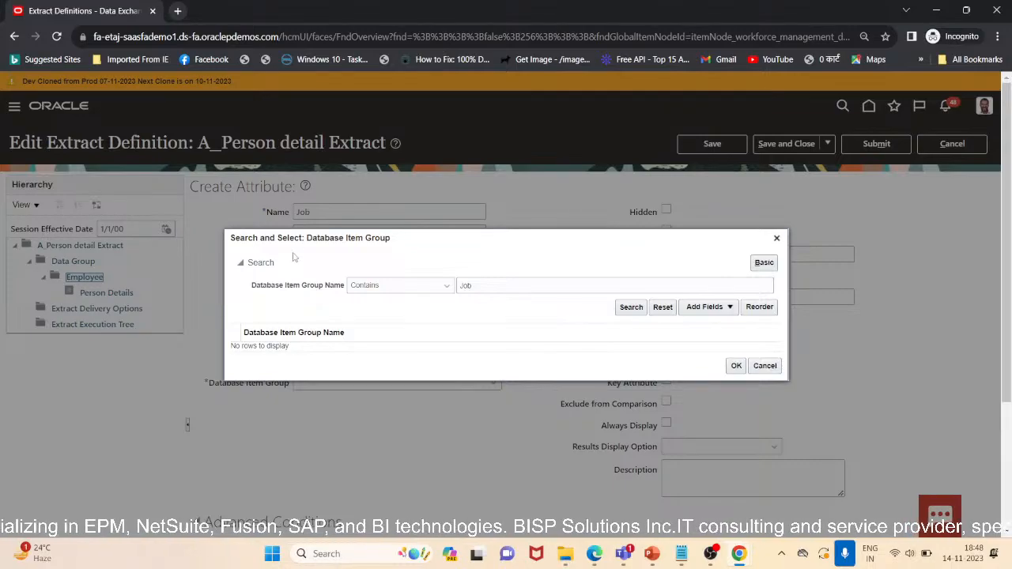
Review the search operator options and close the database item group search
{"action": "left_click", "coordinate": [398, 286]}
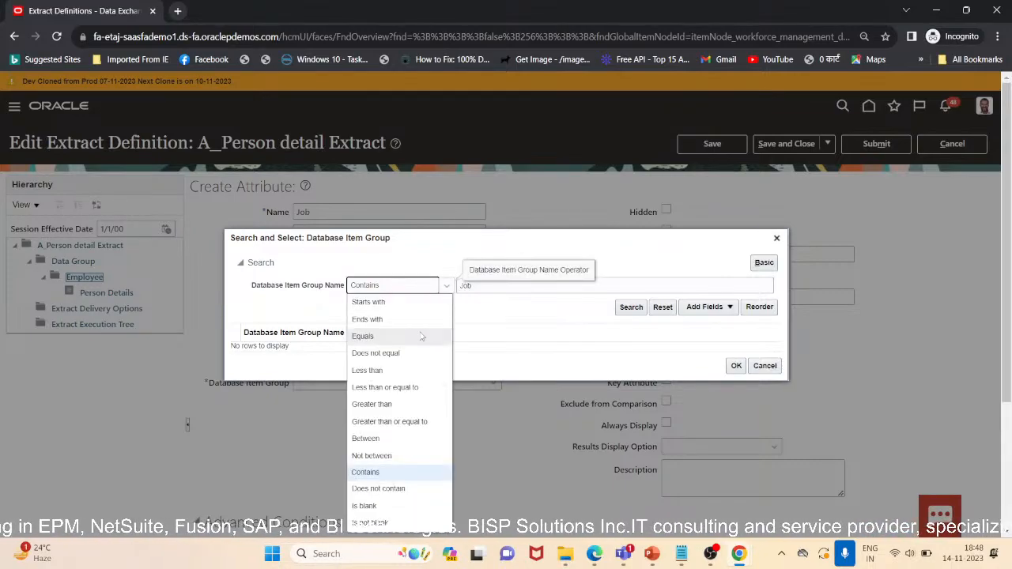
{"action": "left_click", "coordinate": [479, 309]}
{"action": "left_click_drag", "start_coordinate": [479, 283], "coordinate": [465, 280]}
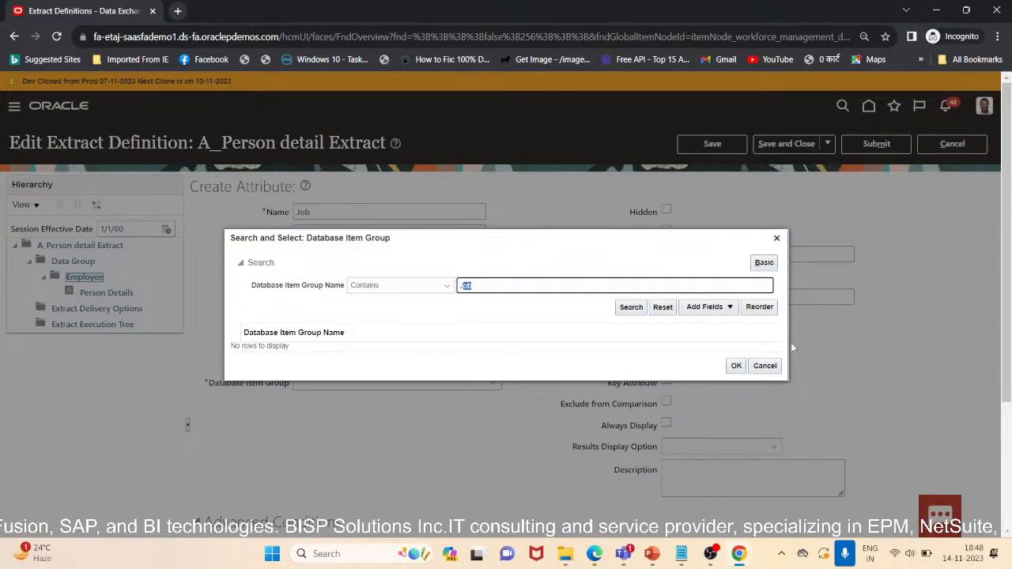
{"action": "left_click", "coordinate": [764, 365]}
Try to switch to the Person Details record and save the unfinished Job attribute
{"action": "scroll", "coordinate": [544, 356], "scroll_direction": "down", "scroll_amount": 3}
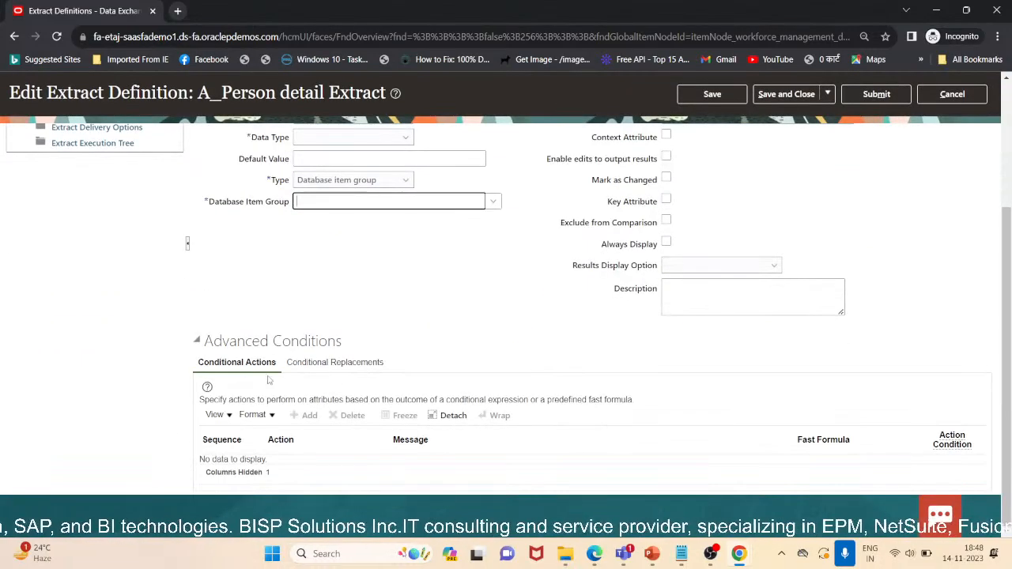
{"action": "scroll", "coordinate": [544, 355], "scroll_direction": "up", "scroll_amount": 3}
{"action": "left_click", "coordinate": [102, 296]}
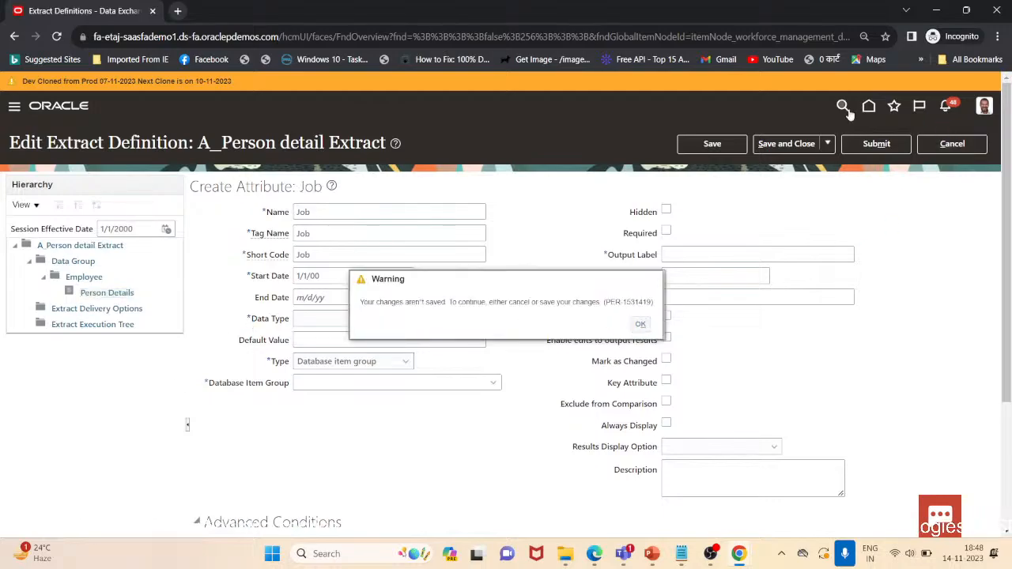
{"action": "left_click", "coordinate": [726, 144]}
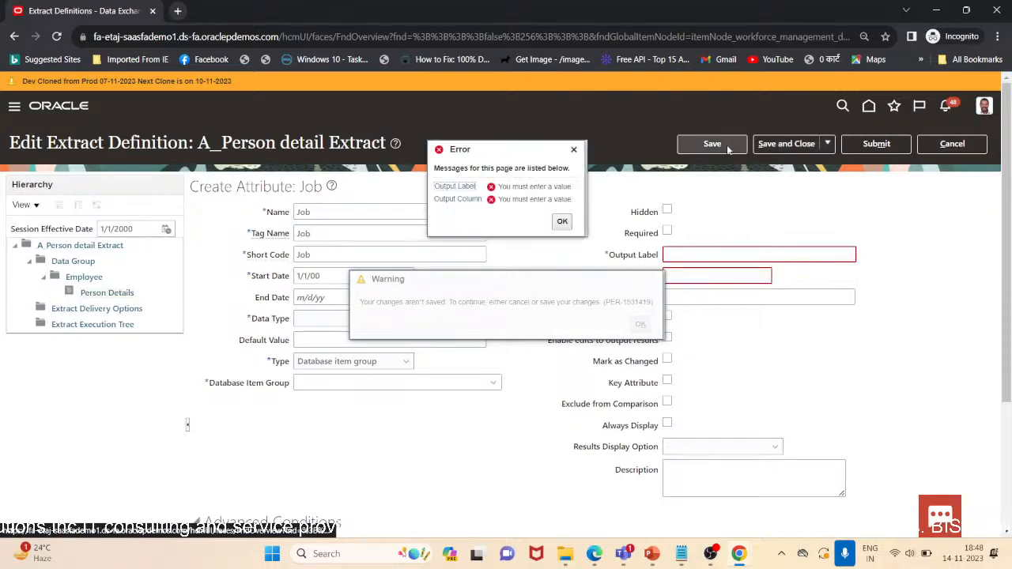
{"action": "left_click", "coordinate": [560, 225]}
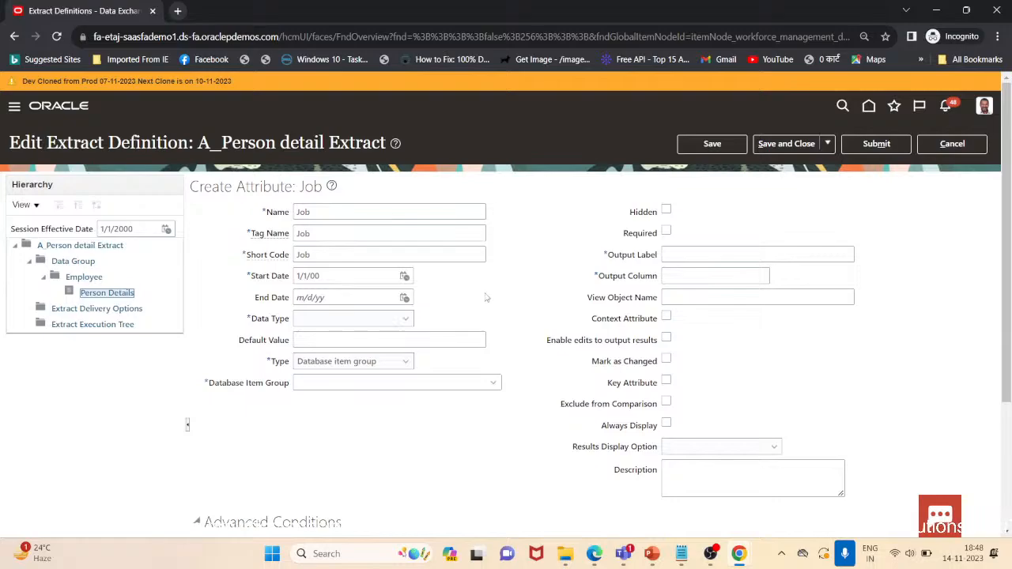
Set the Job attribute's output label to Job and its output column to 5
{"action": "scroll", "coordinate": [486, 284], "scroll_direction": "down", "scroll_amount": 3}
{"action": "scroll", "coordinate": [506, 287], "scroll_direction": "up", "scroll_amount": 3}
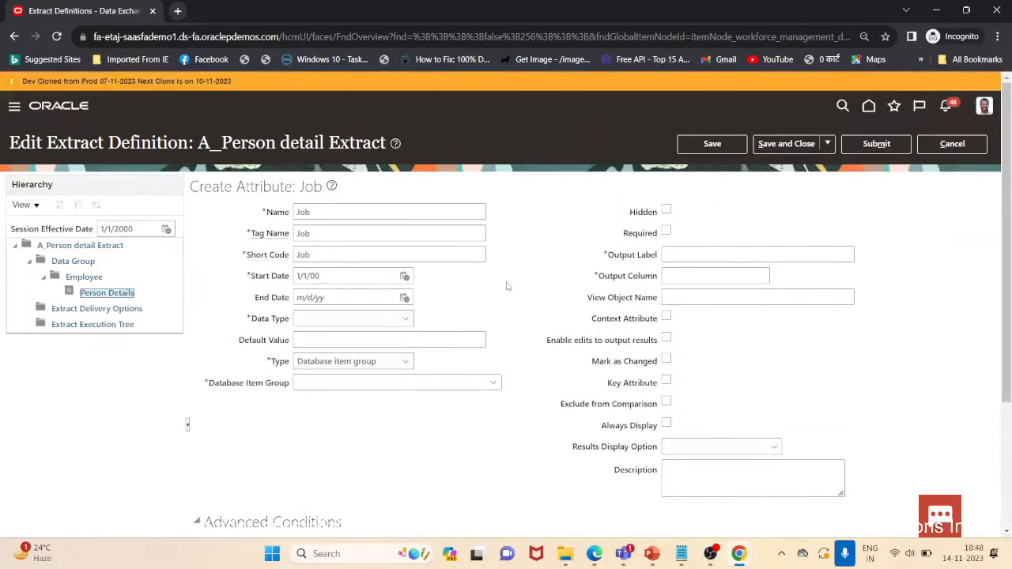
{"action": "left_click", "coordinate": [729, 255]}
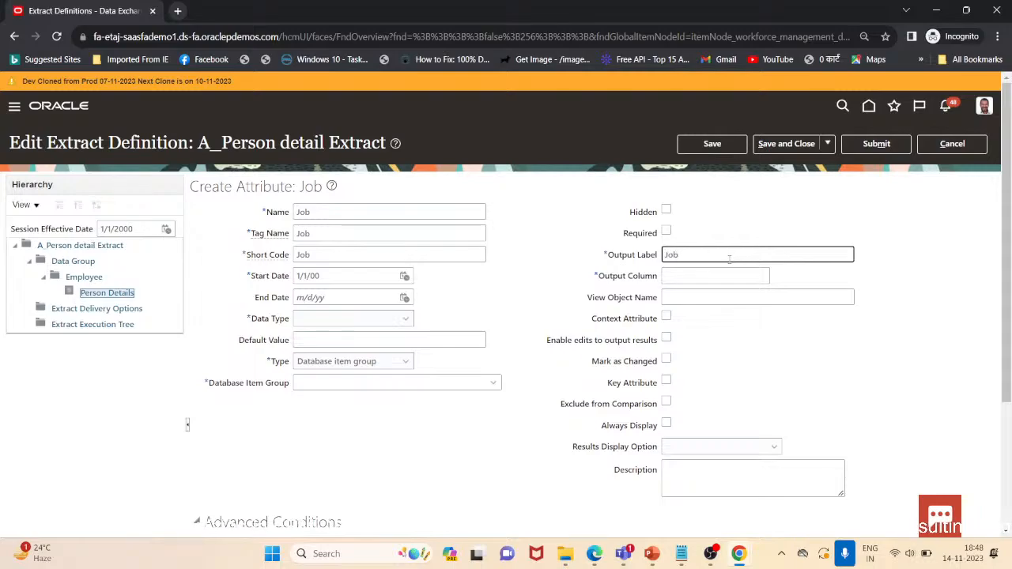
{"action": "key", "text": "Tab"}
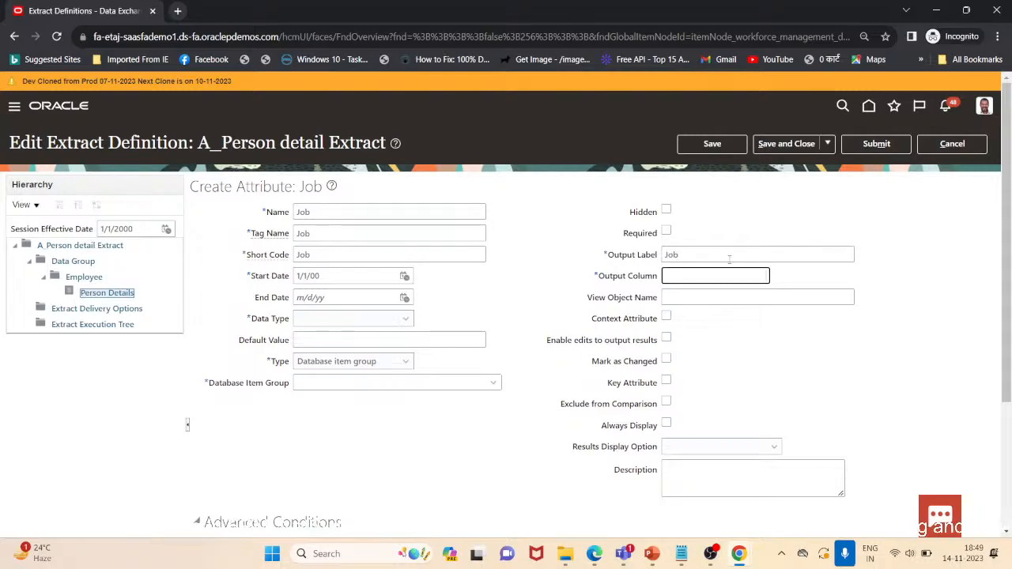
Reopen the database item group search and search for Job Name
{"action": "left_click", "coordinate": [472, 385]}
{"action": "left_click", "coordinate": [494, 385]}
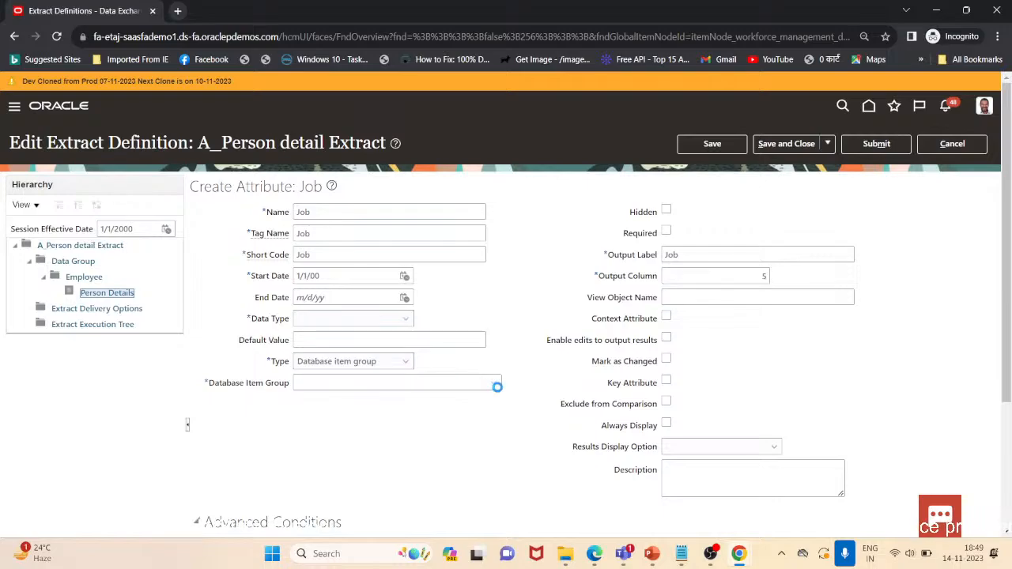
{"action": "left_click", "coordinate": [393, 361]}
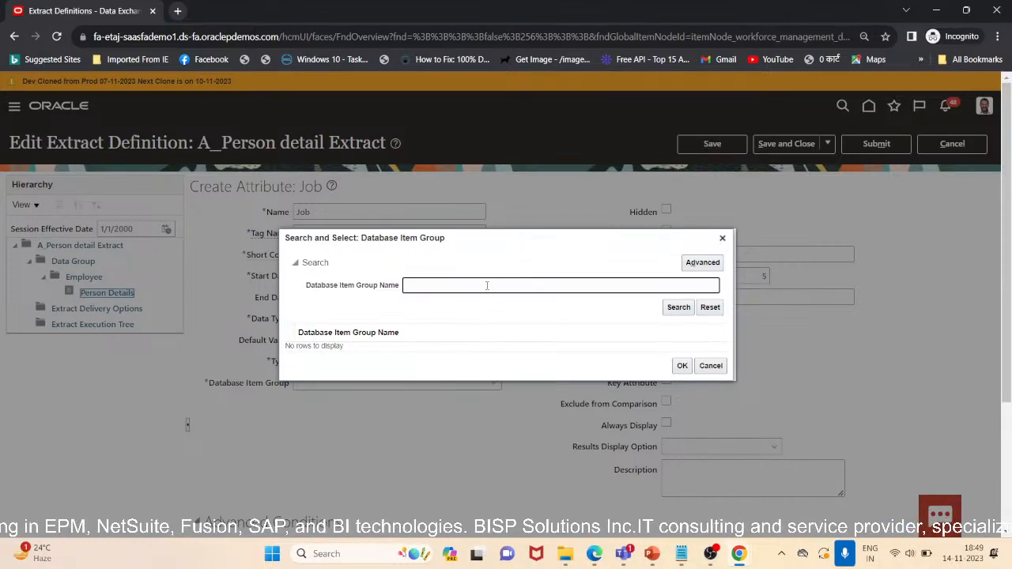
{"action": "type", "text": "Job N"}
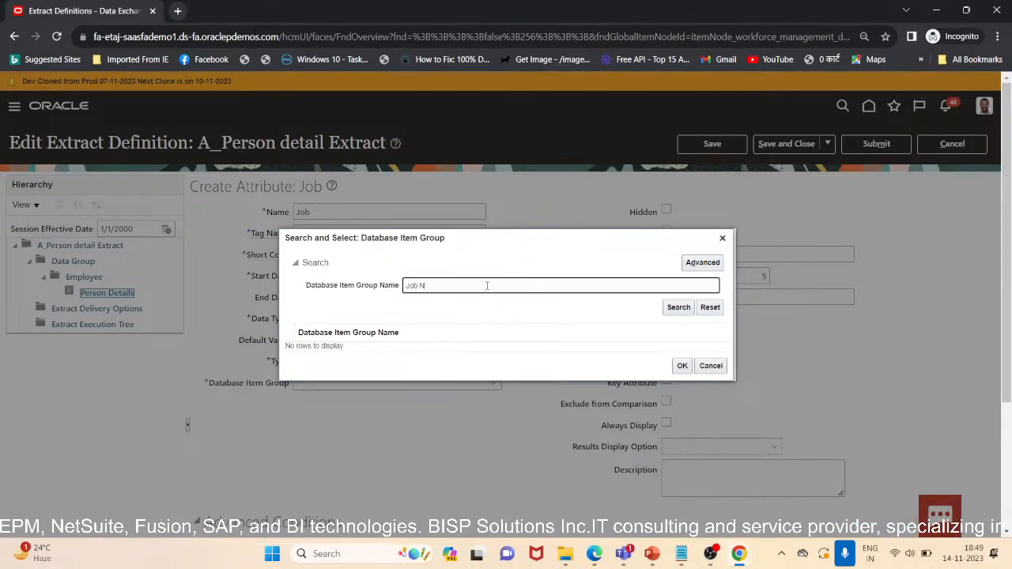
{"action": "type", "text": "ame"}
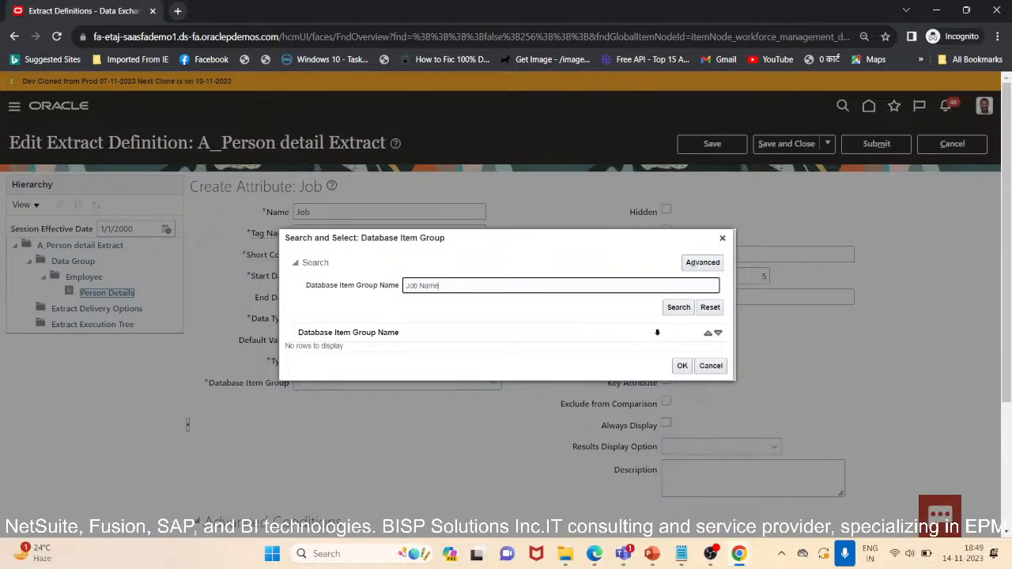
{"action": "left_click", "coordinate": [692, 308]}
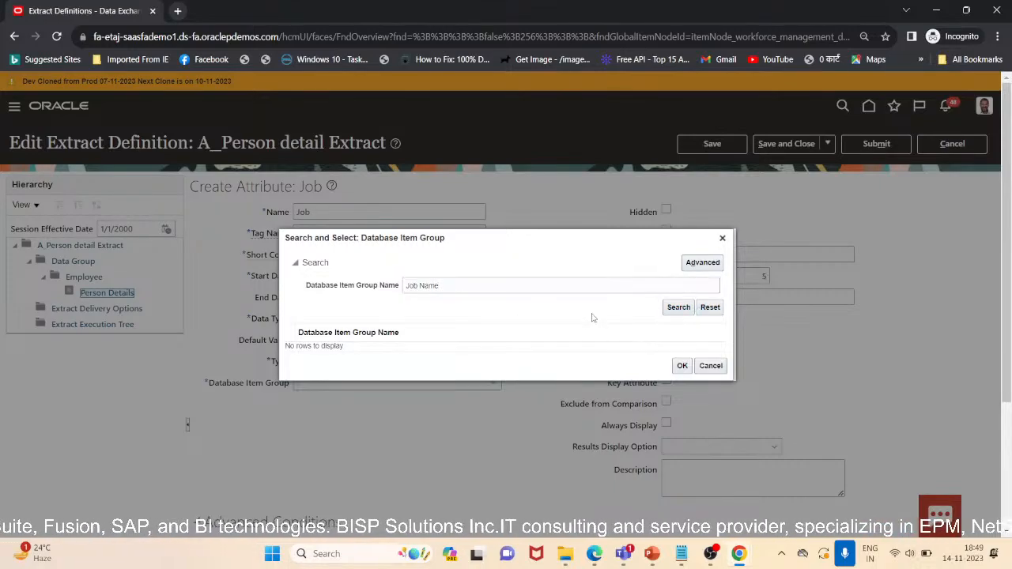
Search the database item groups for Person Job
{"action": "left_click", "coordinate": [406, 287]}
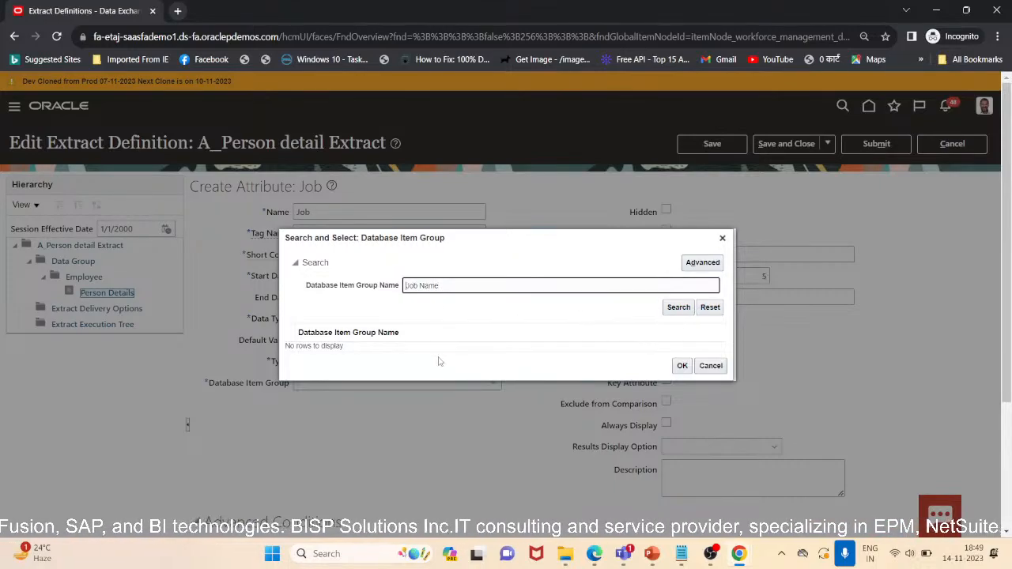
{"action": "type", "text": "Person"}
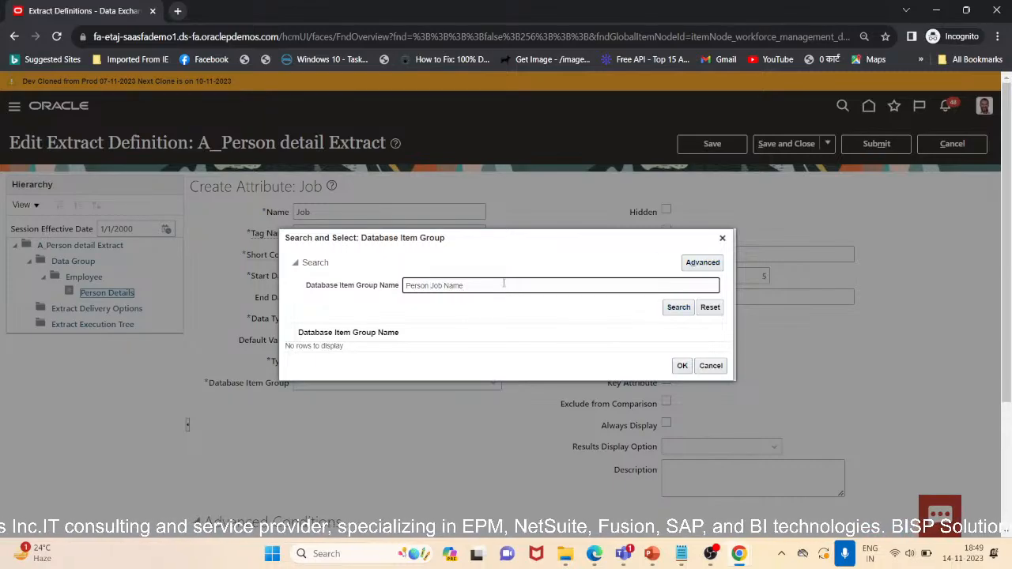
{"action": "left_click_drag", "start_coordinate": [463, 286], "coordinate": [430, 285]}
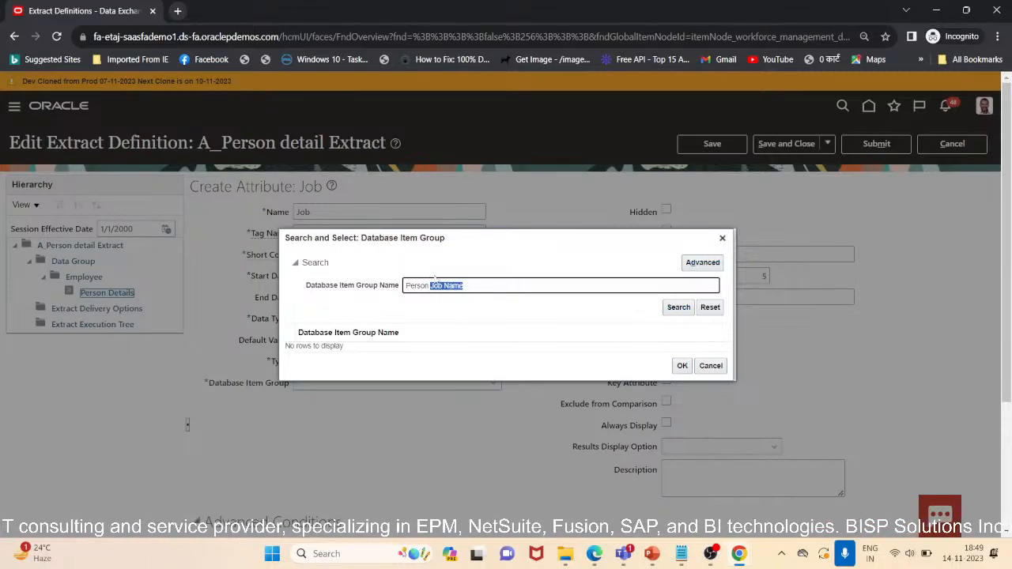
{"action": "key", "text": "Right"}
{"action": "key", "text": "BackSpace"}
{"action": "key", "text": "BackSpace"}
{"action": "key", "text": "BackSpace"}
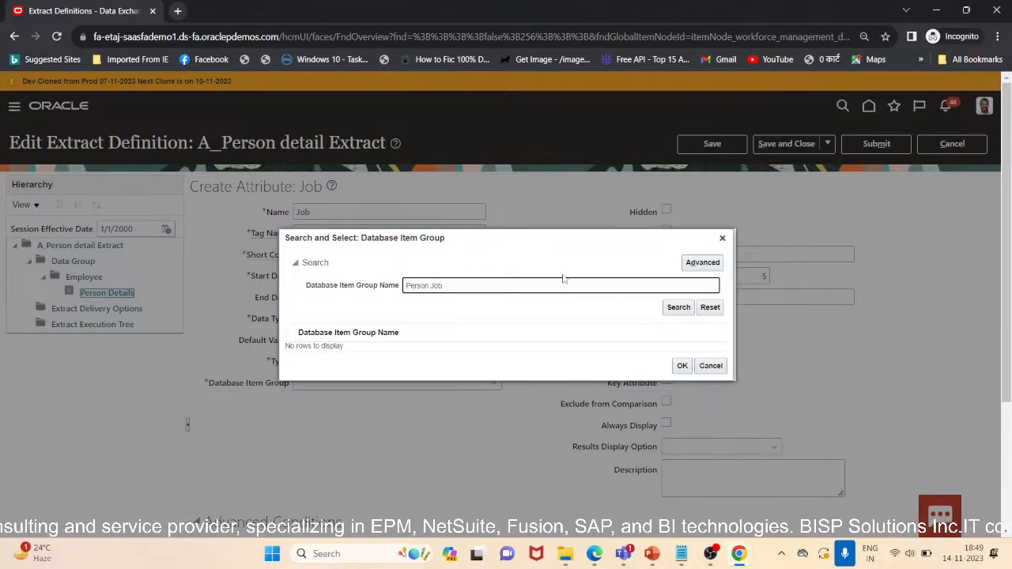
{"action": "left_click", "coordinate": [677, 313]}
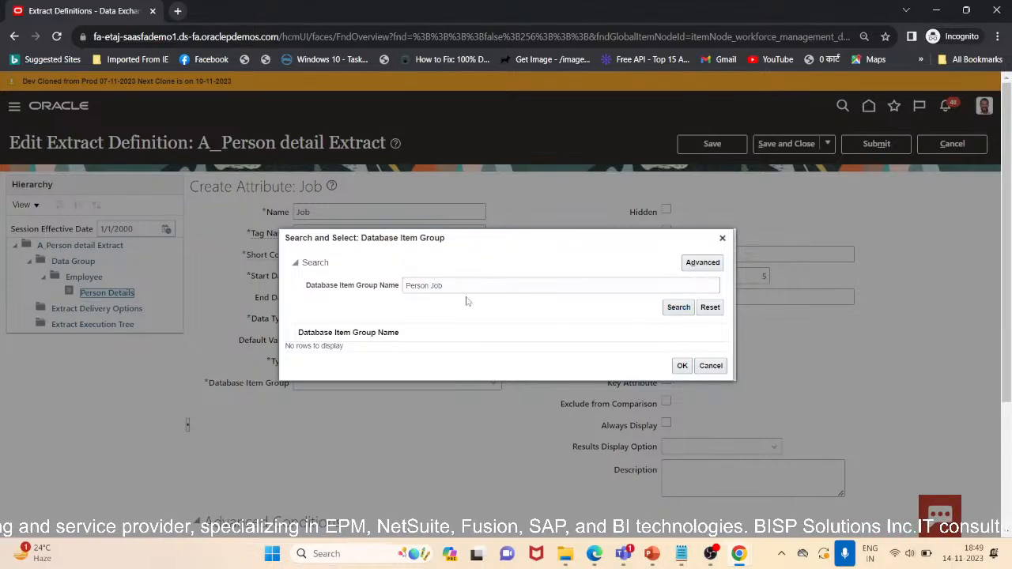
Switch the database item group search to advanced mode and search for names that contain Person
{"action": "double_click", "coordinate": [435, 285]}
{"action": "key", "text": "BackSpace"}
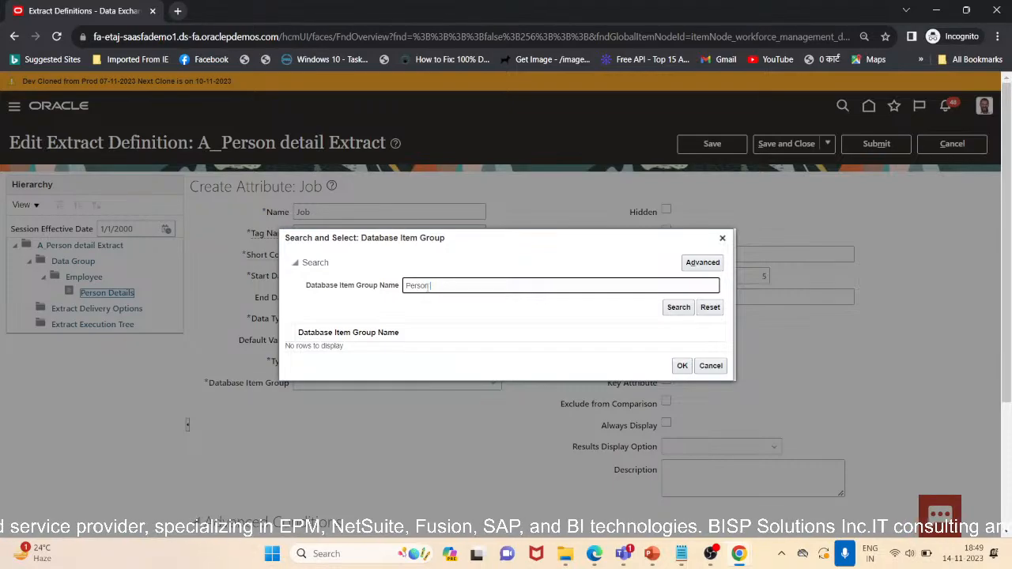
{"action": "left_click", "coordinate": [702, 262]}
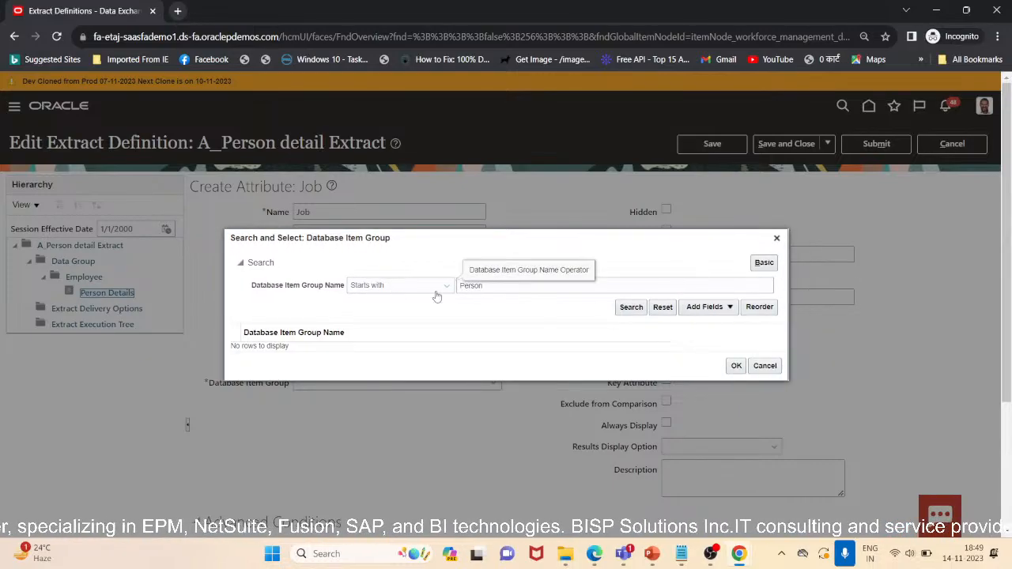
{"action": "left_click", "coordinate": [437, 293]}
{"action": "left_click", "coordinate": [392, 473]}
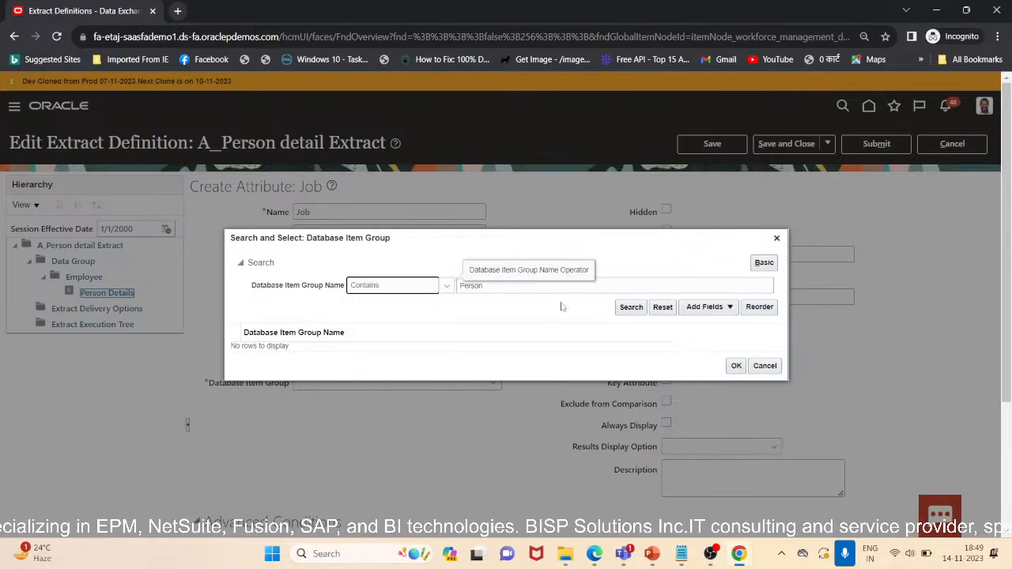
{"action": "left_click", "coordinate": [631, 307]}
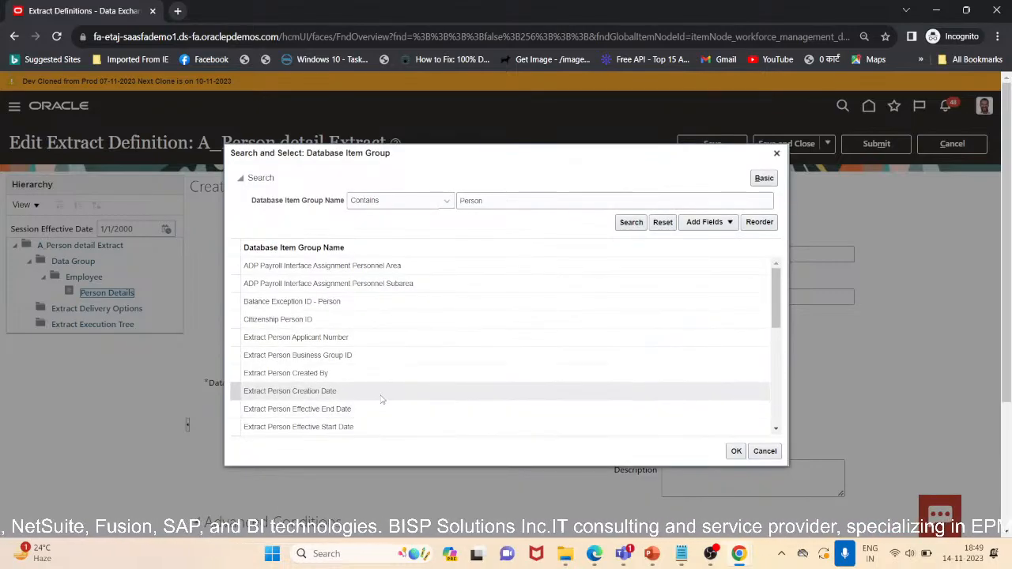
Scroll through the Person database item group results looking for a job-related group
{"action": "scroll", "coordinate": [380, 397], "scroll_direction": "down", "scroll_amount": 3}
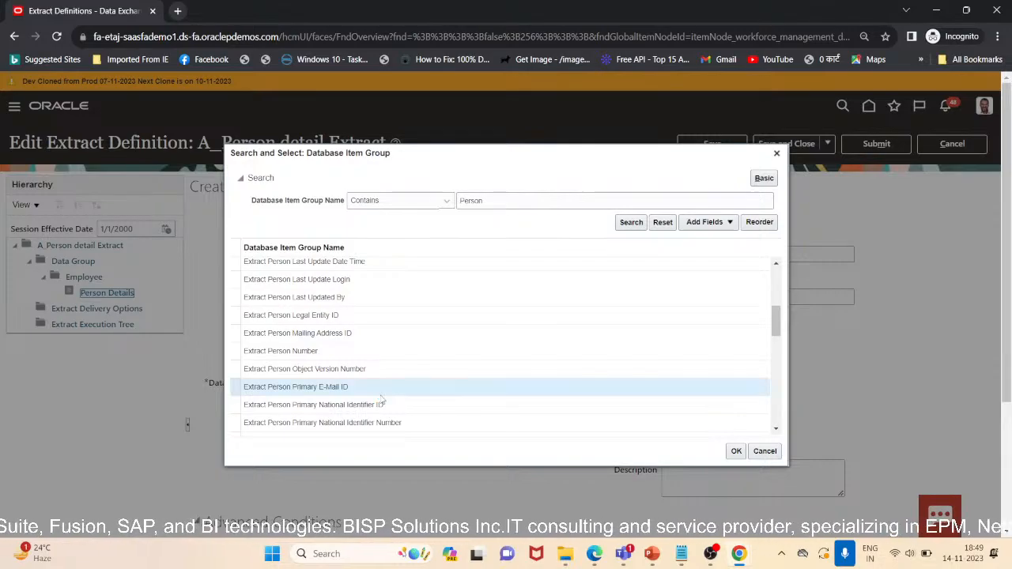
{"action": "right_click", "coordinate": [380, 393]}
{"action": "scroll", "coordinate": [294, 380], "scroll_direction": "down", "scroll_amount": 3}
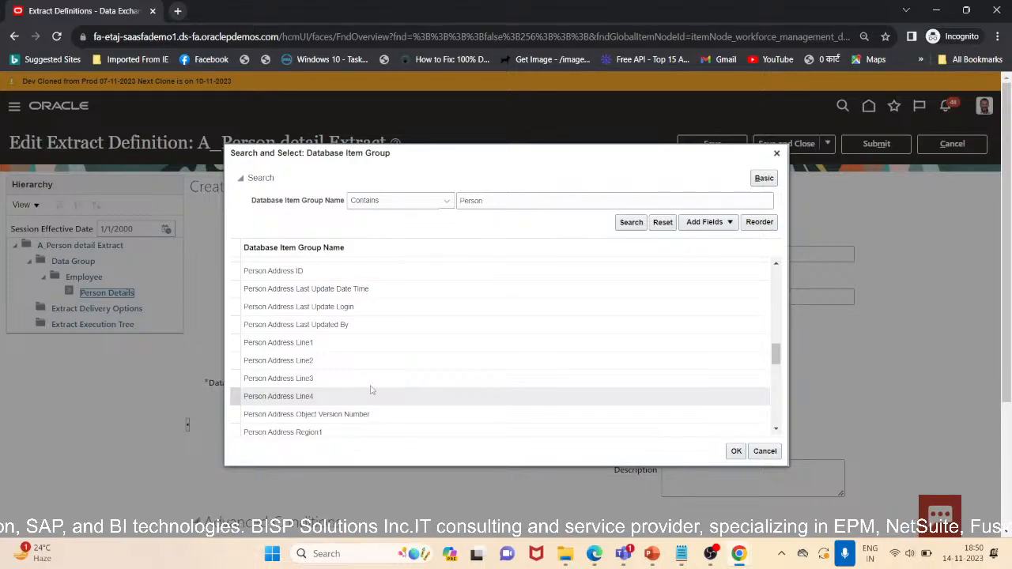
{"action": "left_click_drag", "start_coordinate": [774, 355], "coordinate": [771, 435]}
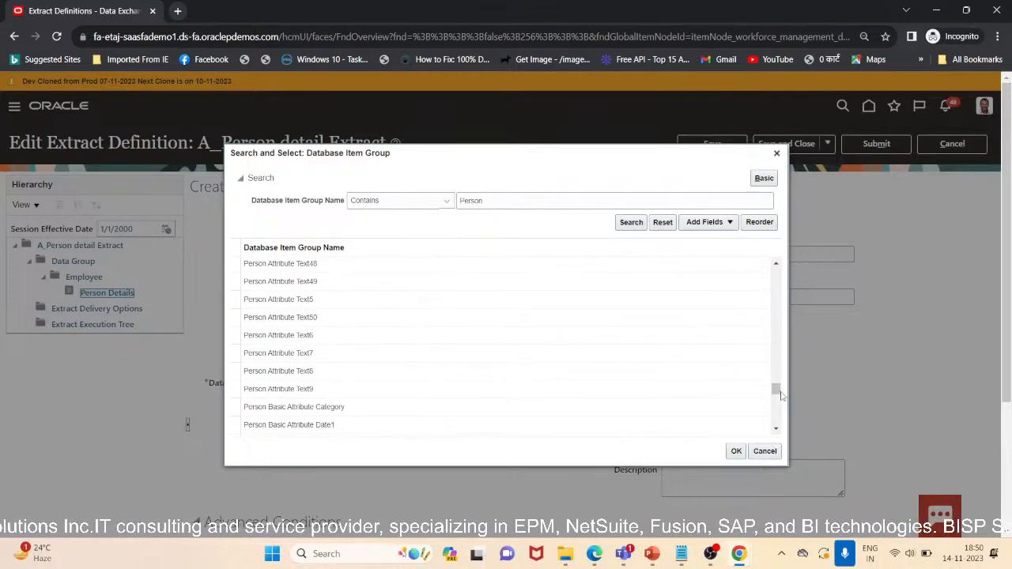
{"action": "left_click_drag", "start_coordinate": [778, 391], "coordinate": [767, 436]}
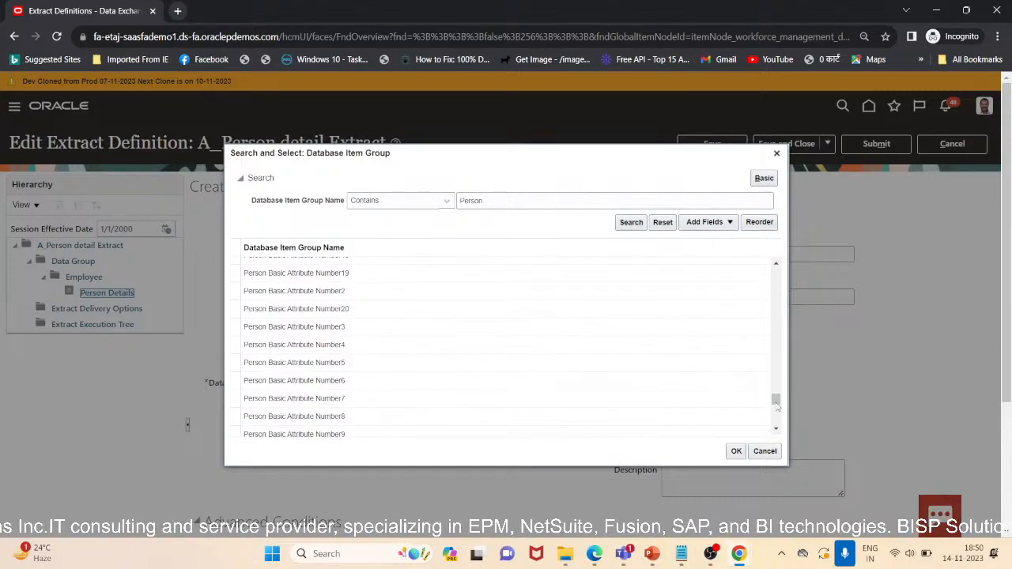
{"action": "left_click_drag", "start_coordinate": [778, 400], "coordinate": [778, 430]}
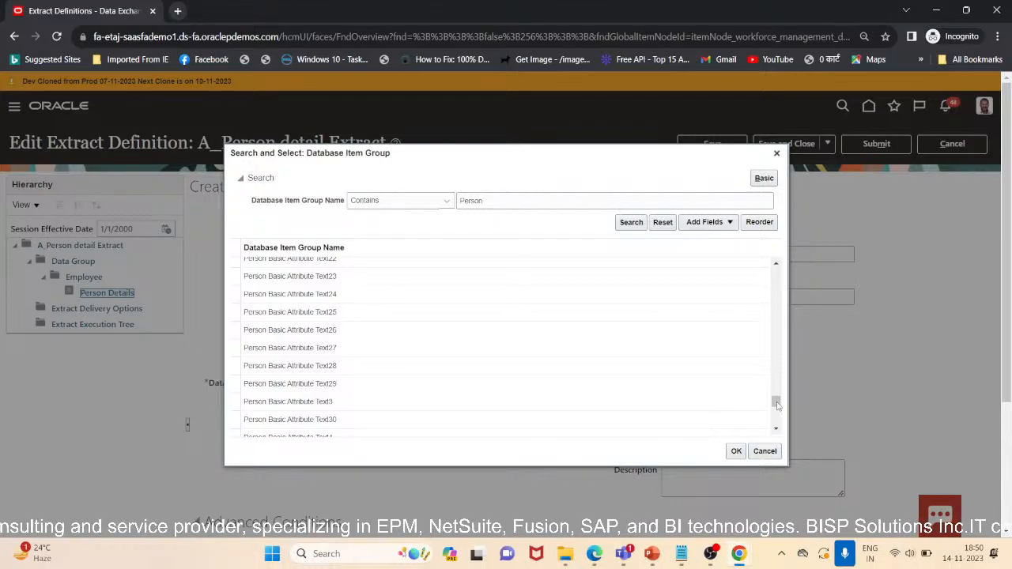
{"action": "left_click_drag", "start_coordinate": [777, 405], "coordinate": [776, 419]}
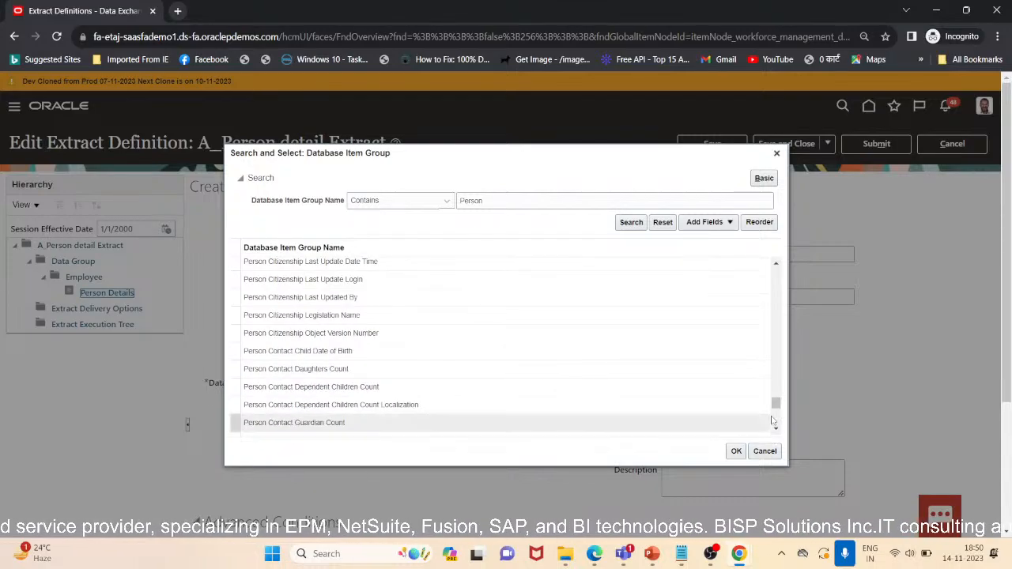
{"action": "left_click_drag", "start_coordinate": [776, 403], "coordinate": [780, 457]}
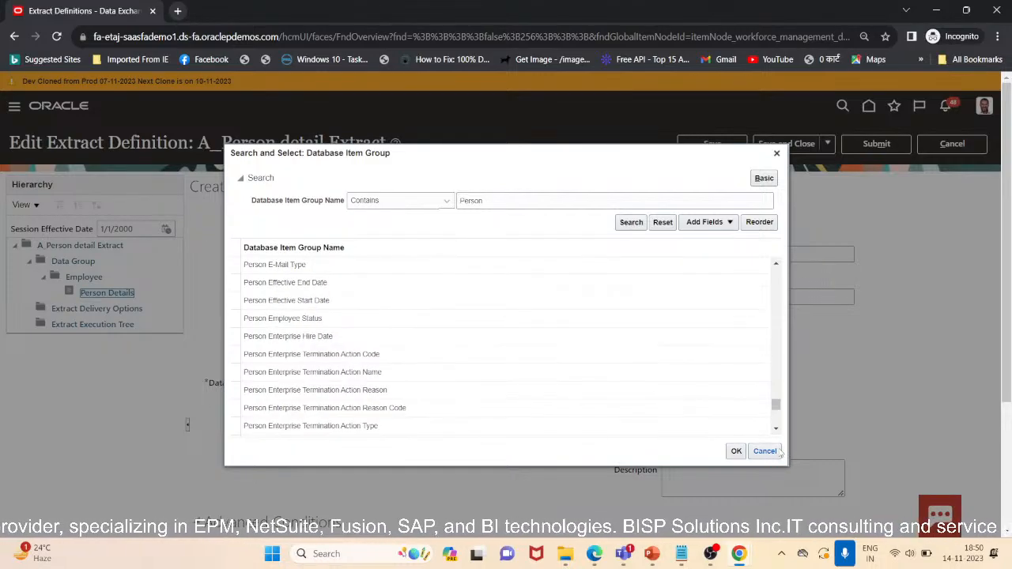
{"action": "left_click_drag", "start_coordinate": [777, 406], "coordinate": [776, 454]}
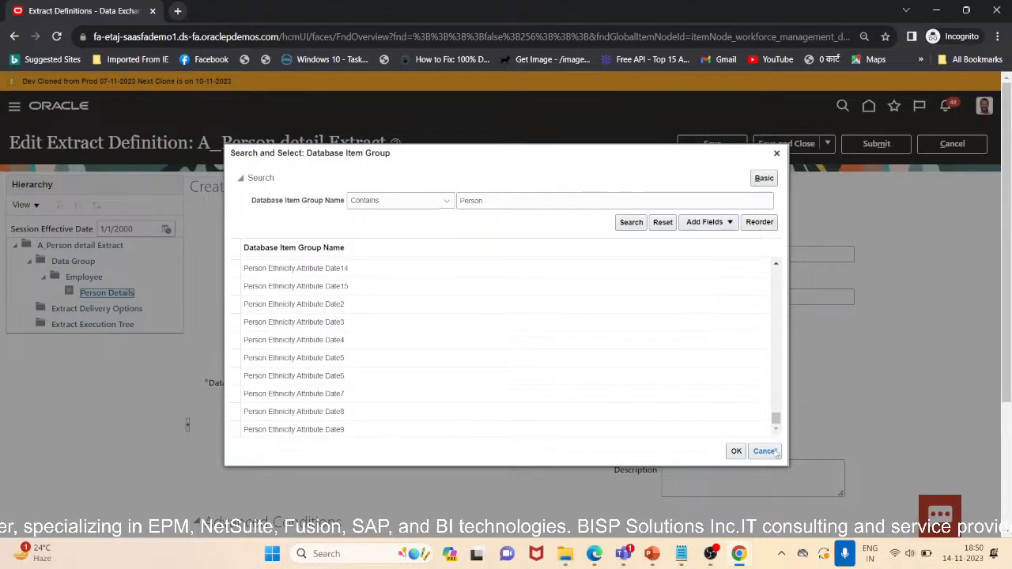
{"action": "mouse_move", "coordinate": [777, 404]}
{"action": "left_mouse_down"}
{"action": "mouse_move", "coordinate": [774, 436]}
{"action": "mouse_move", "coordinate": [780, 419]}
{"action": "left_mouse_up"}
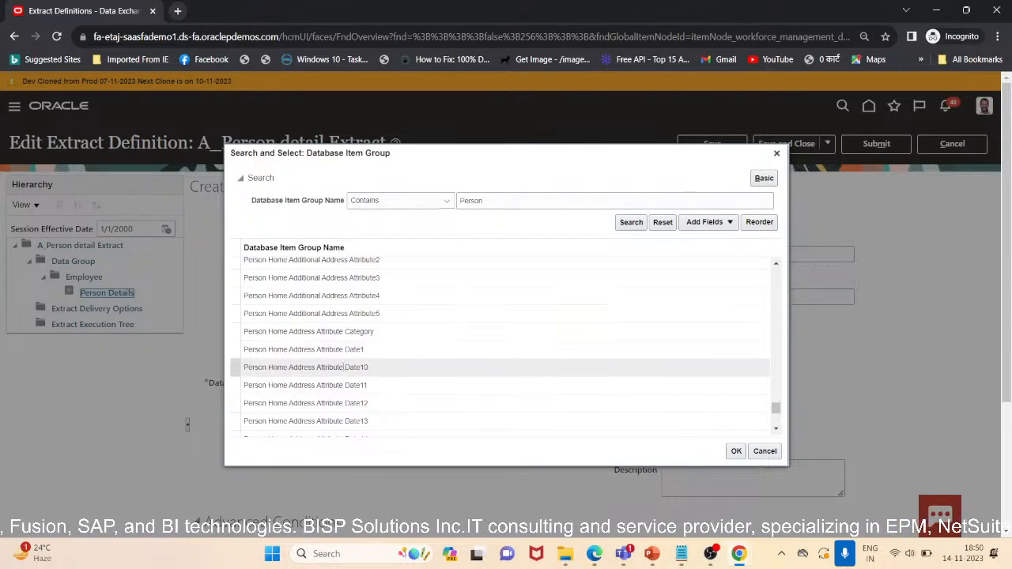
{"action": "scroll", "coordinate": [342, 367], "scroll_direction": "down", "scroll_amount": 10}
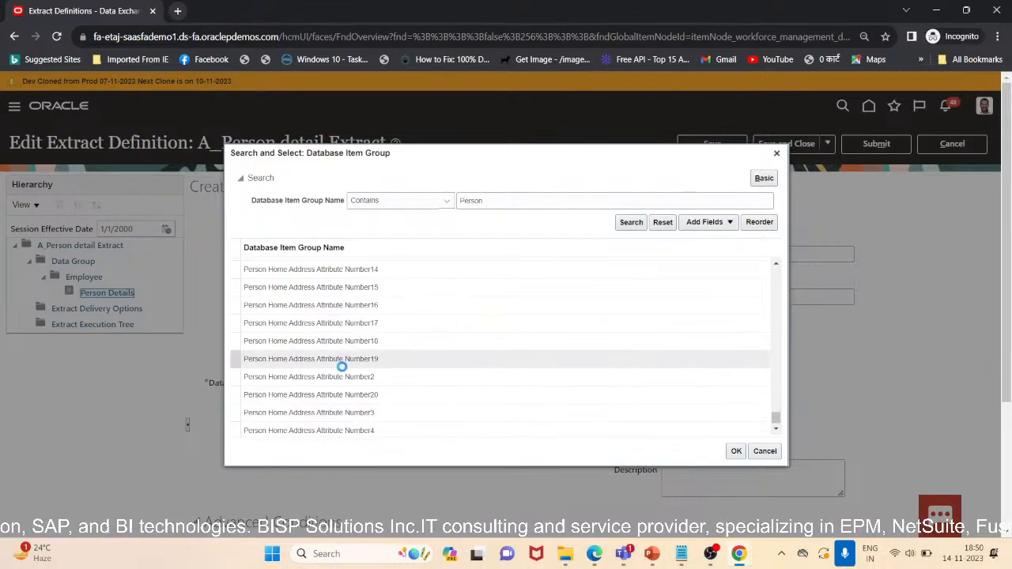
{"action": "scroll", "coordinate": [346, 366], "scroll_direction": "down", "scroll_amount": 6}
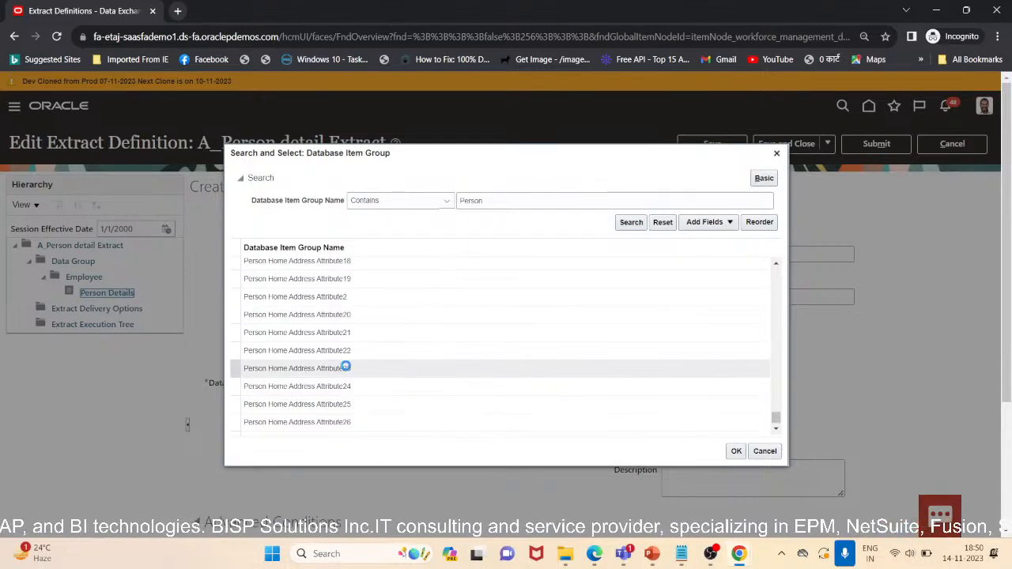
{"action": "scroll", "coordinate": [345, 366], "scroll_direction": "down", "scroll_amount": 5}
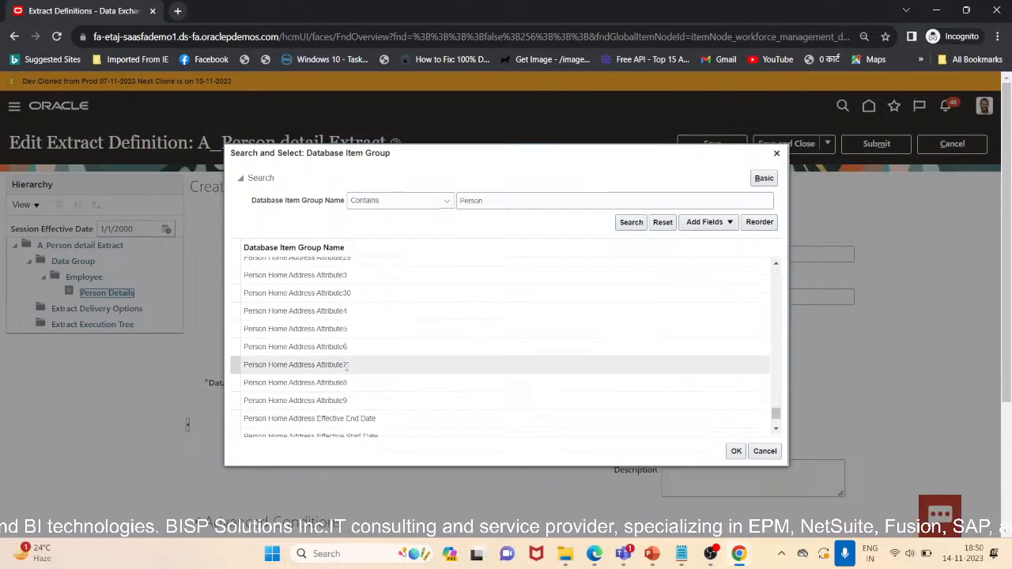
{"action": "scroll", "coordinate": [345, 366], "scroll_direction": "down", "scroll_amount": 5}
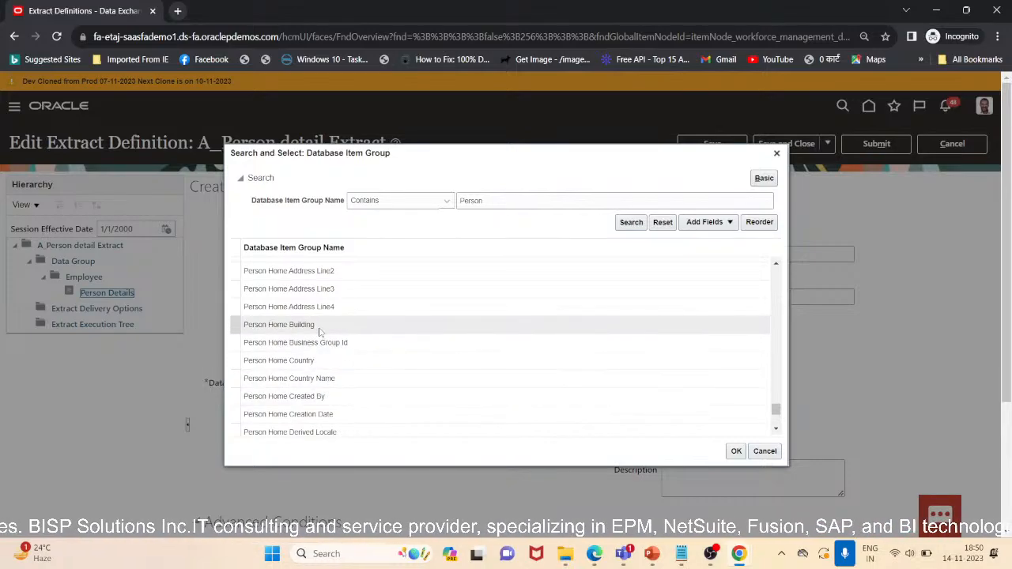
{"action": "scroll", "coordinate": [319, 332], "scroll_direction": "up", "scroll_amount": 5}
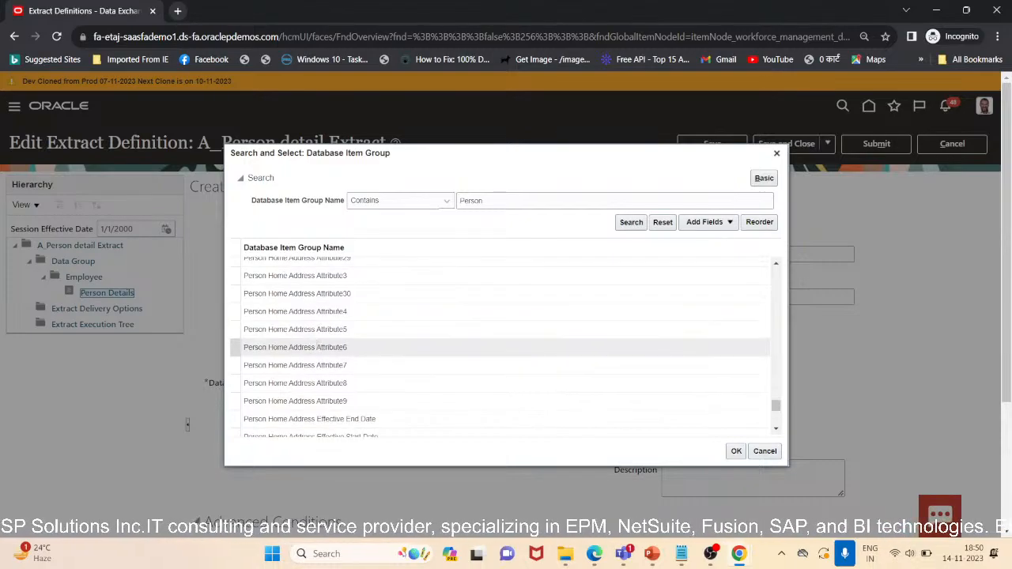
{"action": "scroll", "coordinate": [318, 347], "scroll_direction": "down", "scroll_amount": 5}
{"action": "scroll", "coordinate": [316, 352], "scroll_direction": "down", "scroll_amount": 5}
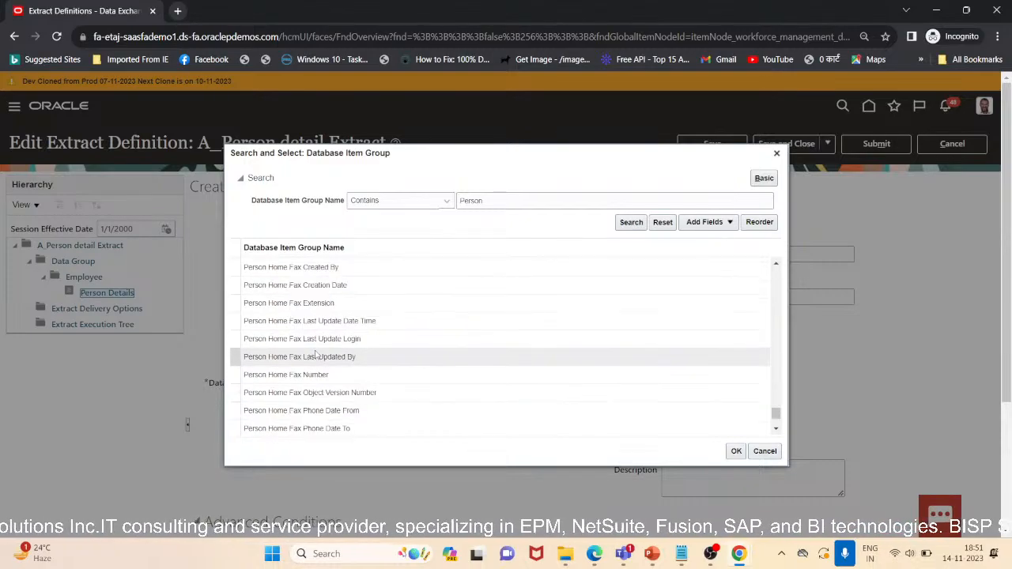
{"action": "scroll", "coordinate": [314, 357], "scroll_direction": "down", "scroll_amount": 5}
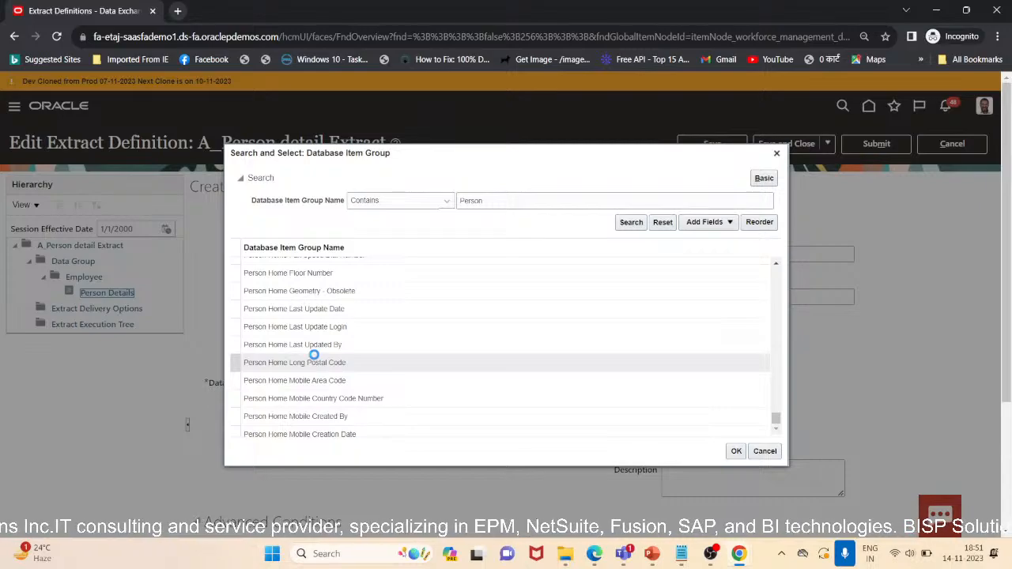
{"action": "scroll", "coordinate": [314, 356], "scroll_direction": "down", "scroll_amount": 5}
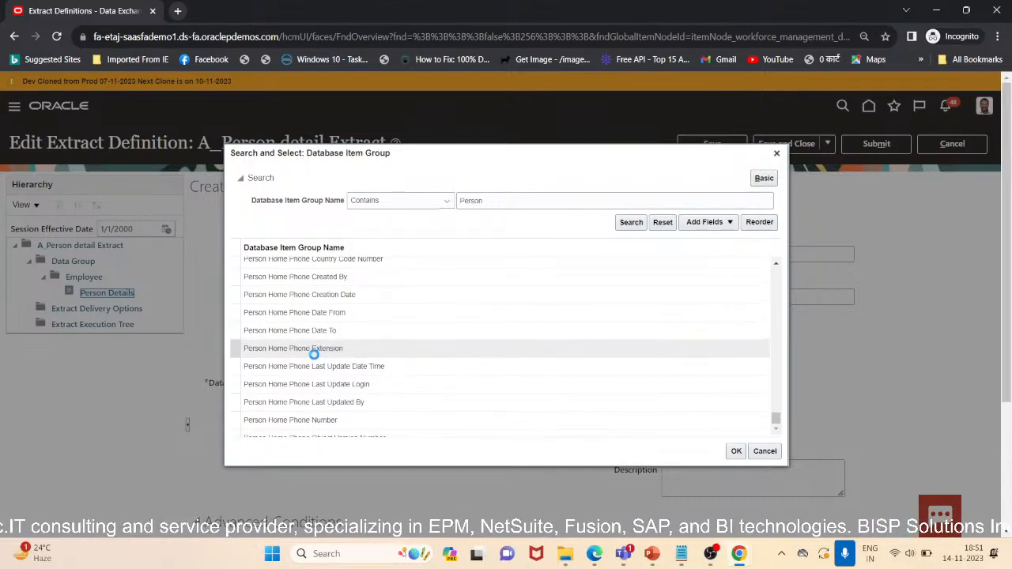
{"action": "scroll", "coordinate": [315, 358], "scroll_direction": "down", "scroll_amount": 5}
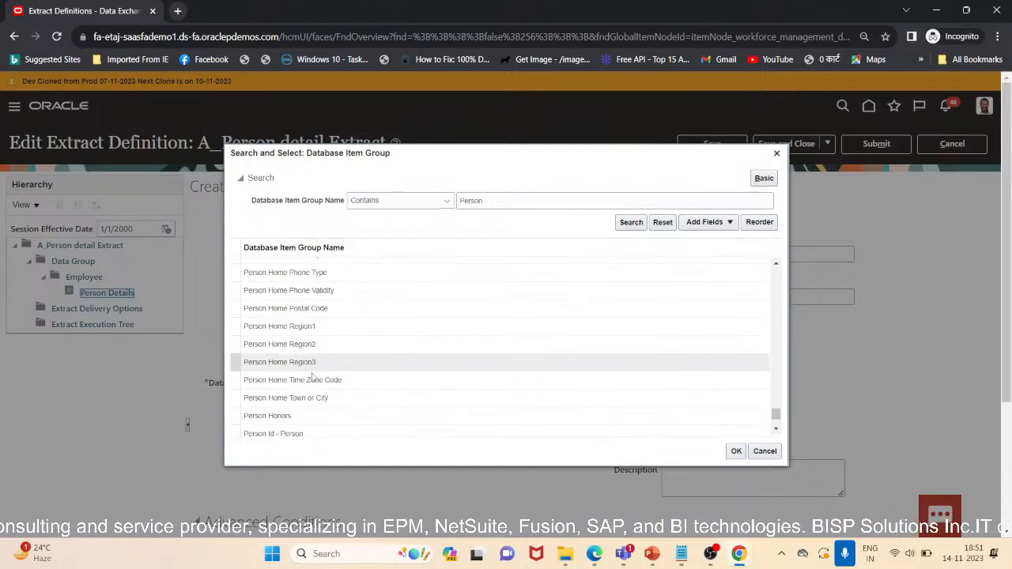
{"action": "scroll", "coordinate": [304, 398], "scroll_direction": "down", "scroll_amount": 5}
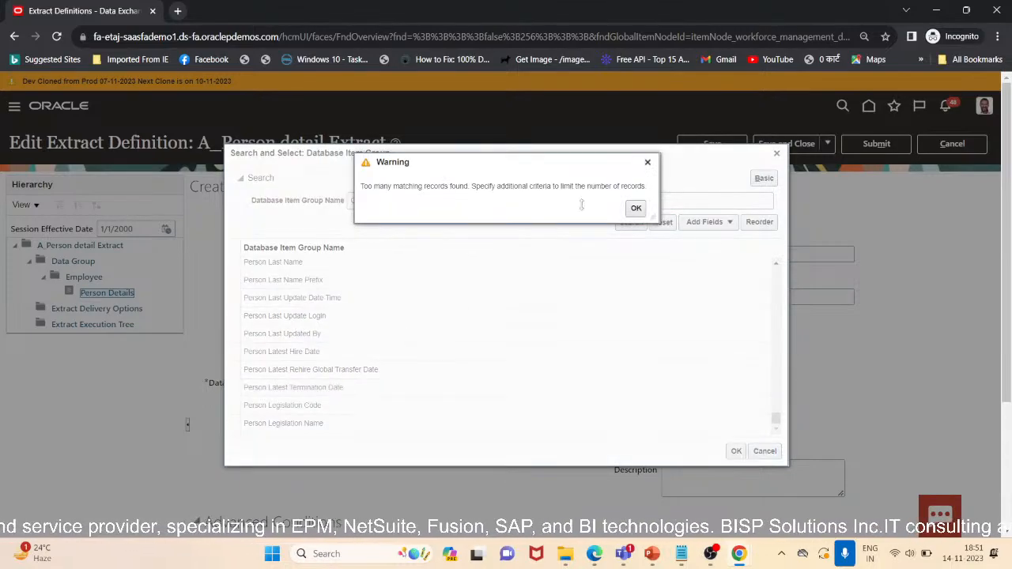
{"action": "left_click", "coordinate": [635, 209]}
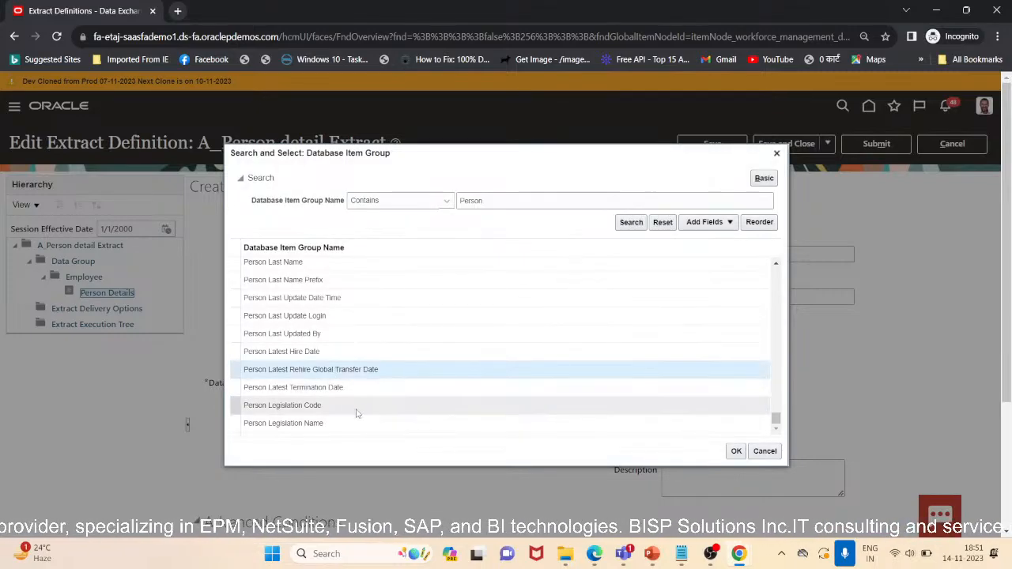
{"action": "scroll", "coordinate": [366, 425], "scroll_direction": "up", "scroll_amount": 3}
{"action": "scroll", "coordinate": [363, 421], "scroll_direction": "down", "scroll_amount": 3}
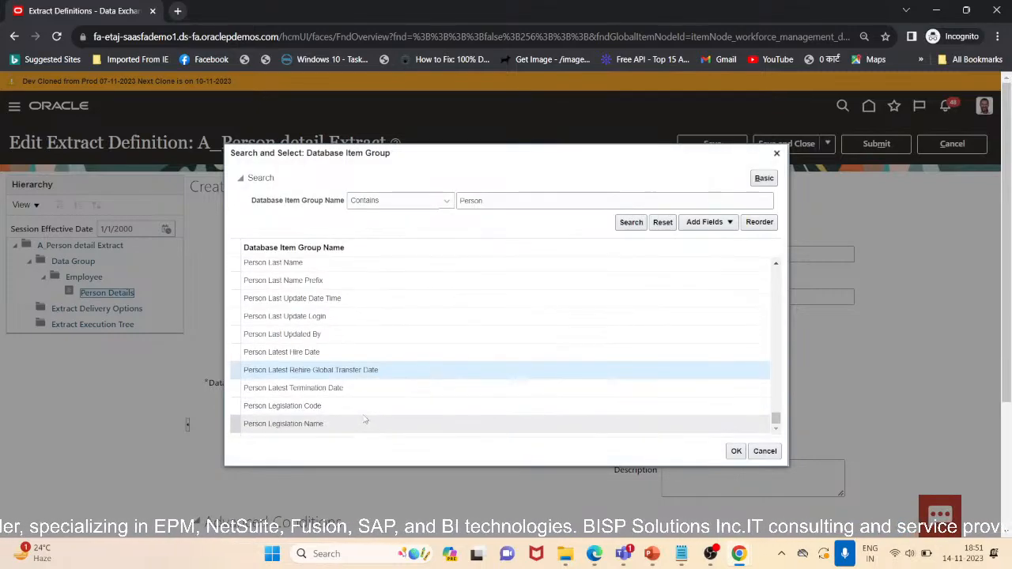
{"action": "scroll", "coordinate": [363, 419], "scroll_direction": "up", "scroll_amount": 5}
{"action": "scroll", "coordinate": [364, 418], "scroll_direction": "up", "scroll_amount": 6}
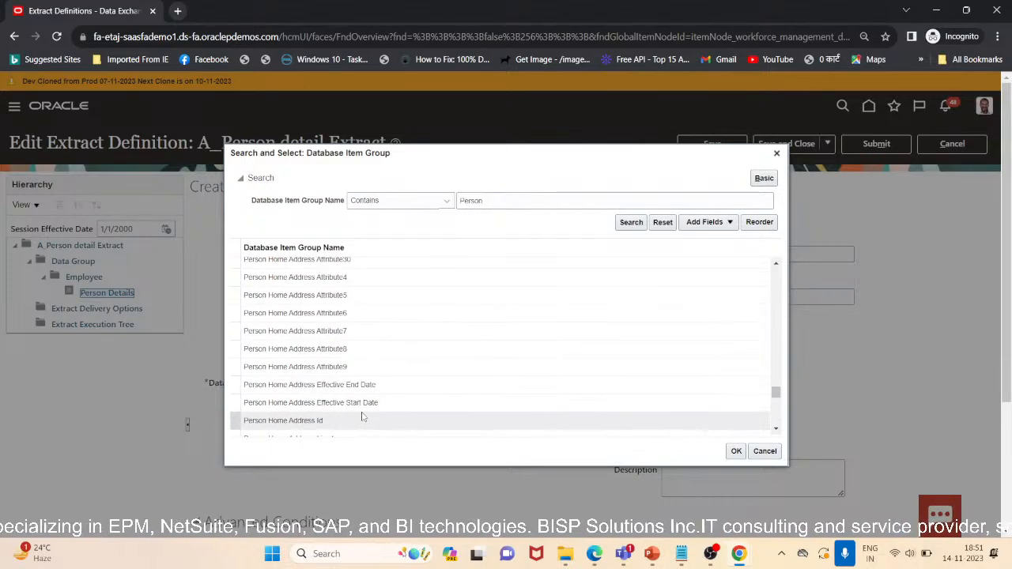
{"action": "scroll", "coordinate": [363, 417], "scroll_direction": "down", "scroll_amount": 3}
{"action": "scroll", "coordinate": [352, 394], "scroll_direction": "up", "scroll_amount": 10}
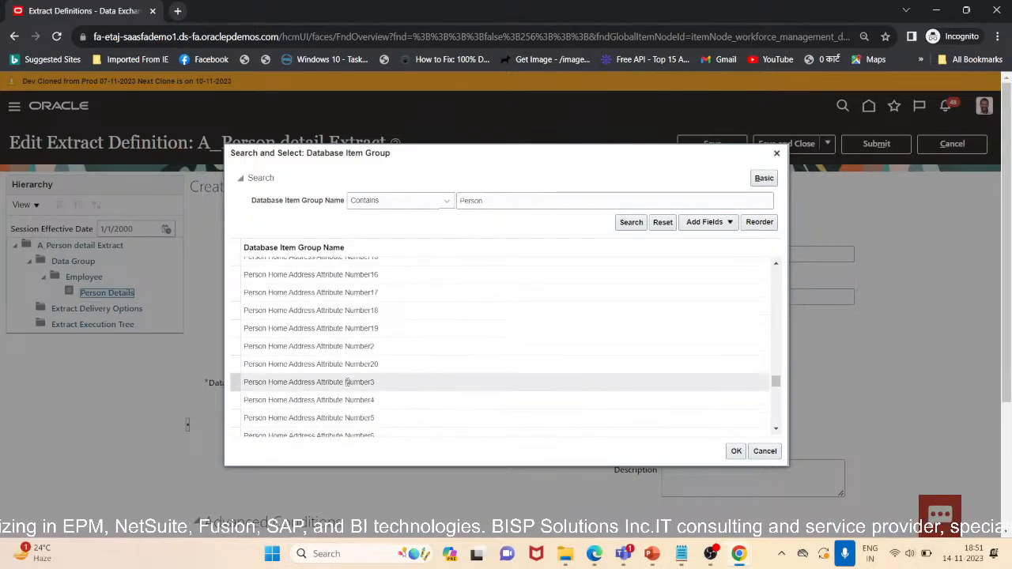
{"action": "scroll", "coordinate": [347, 386], "scroll_direction": "down", "scroll_amount": 5}
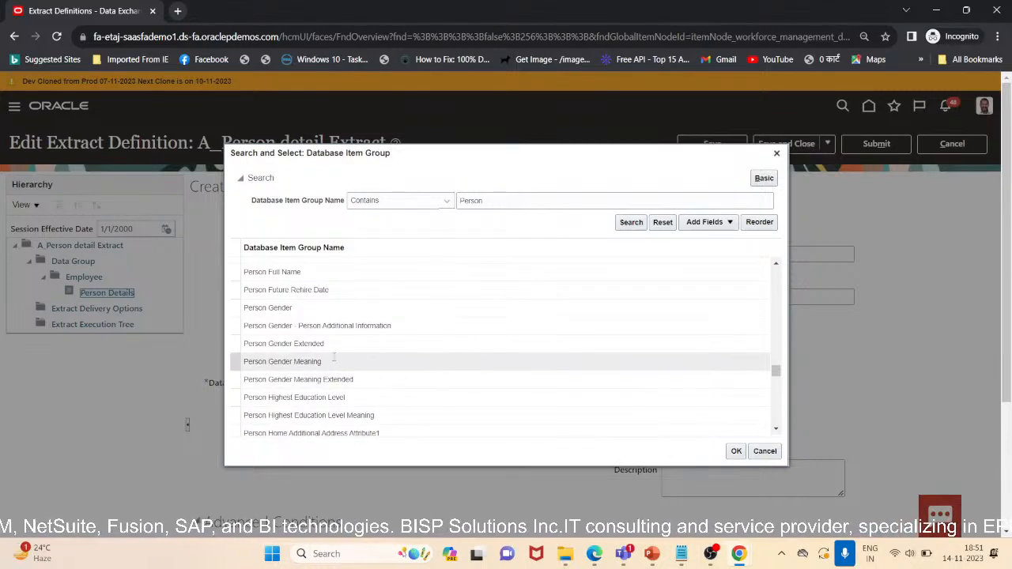
{"action": "scroll", "coordinate": [333, 359], "scroll_direction": "down", "scroll_amount": 3}
{"action": "scroll", "coordinate": [334, 357], "scroll_direction": "down", "scroll_amount": 3}
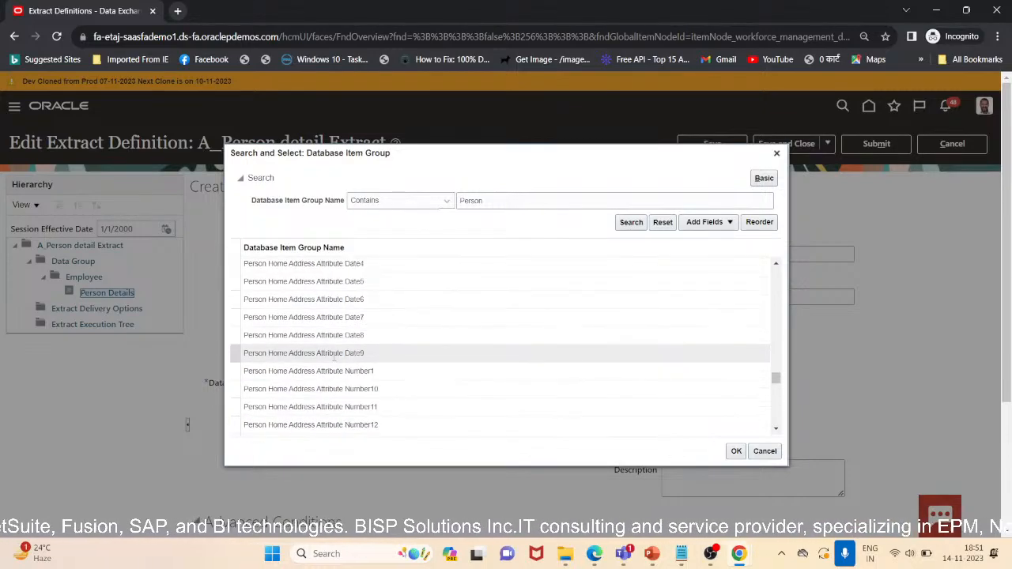
Search the database item groups for names that contain Job
{"action": "left_click_drag", "start_coordinate": [484, 201], "coordinate": [447, 203]}
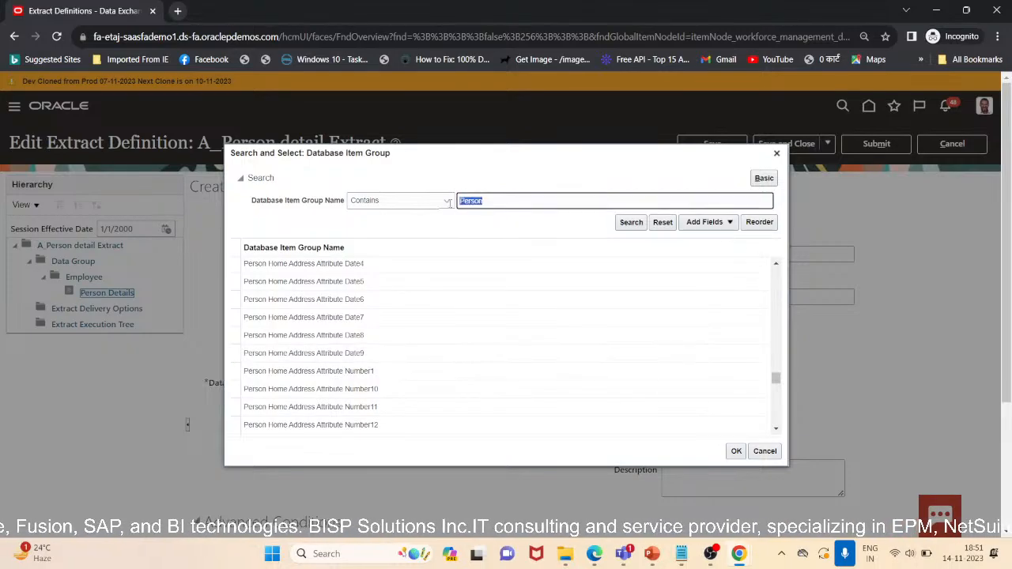
{"action": "key", "text": "BackSpace"}
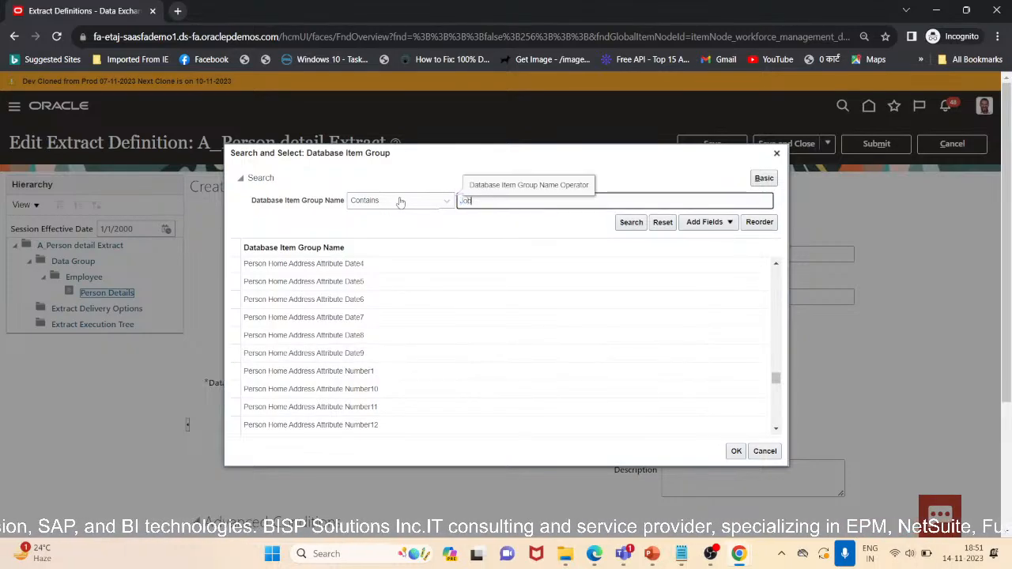
{"action": "type", "text": "Job"}
{"action": "left_click", "coordinate": [631, 222]}
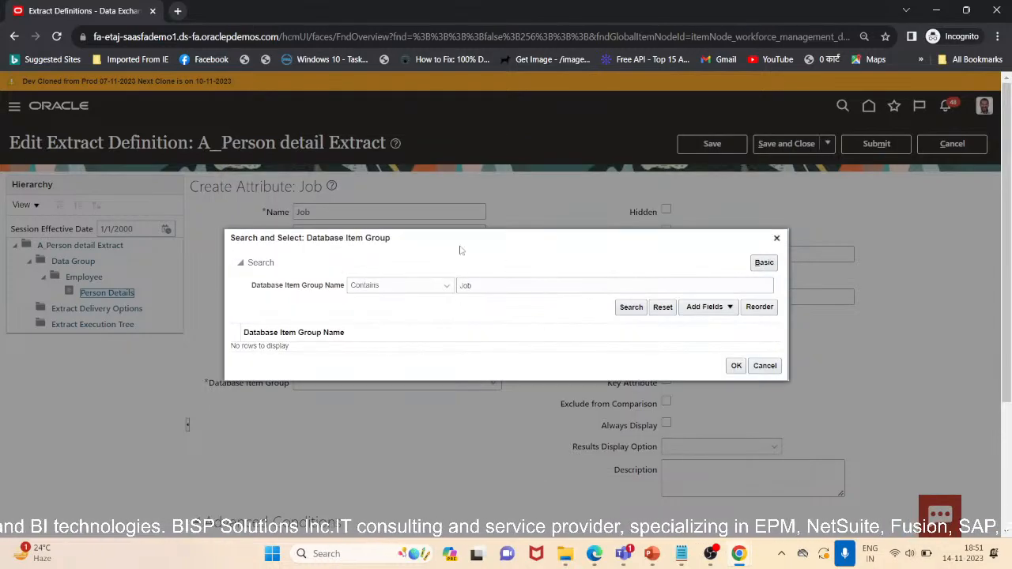
Search the database item groups for names containing Person and select Person Country Name as the attribute's group
{"action": "double_click", "coordinate": [490, 287]}
{"action": "type", "text": "Person"}
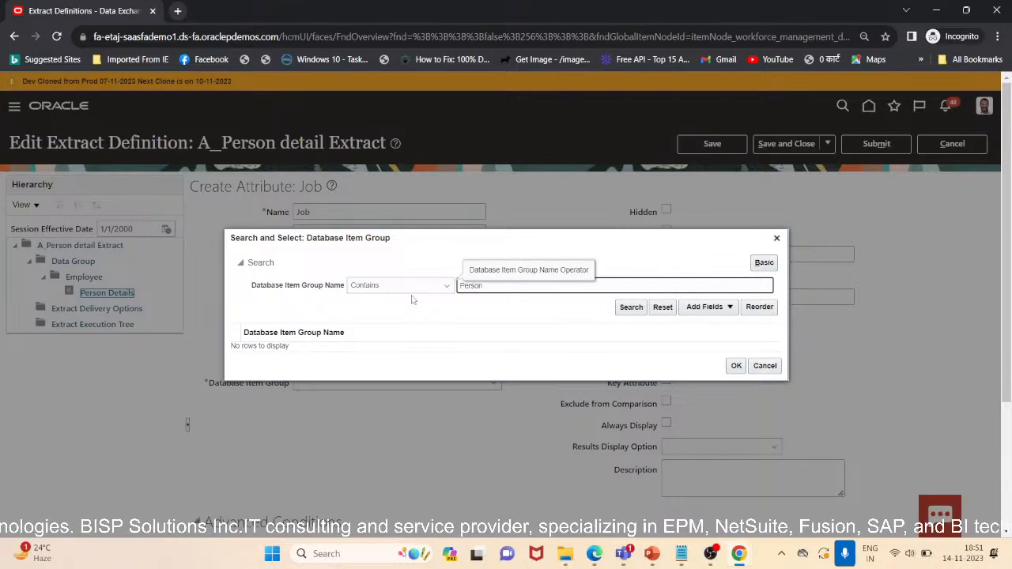
{"action": "left_click", "coordinate": [631, 307]}
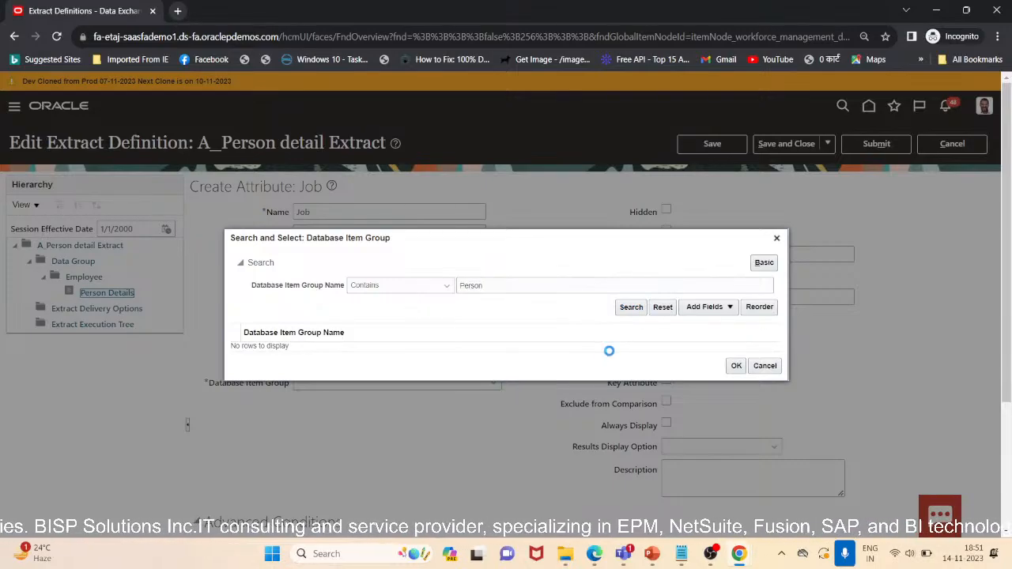
{"action": "scroll", "coordinate": [467, 404], "scroll_direction": "down", "scroll_amount": 5}
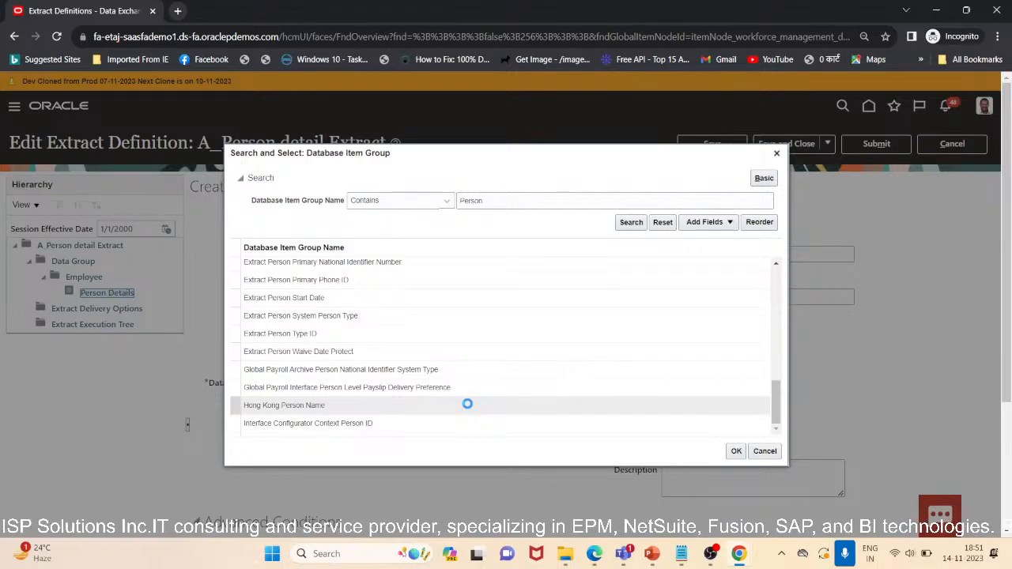
{"action": "scroll", "coordinate": [467, 406], "scroll_direction": "down", "scroll_amount": 3}
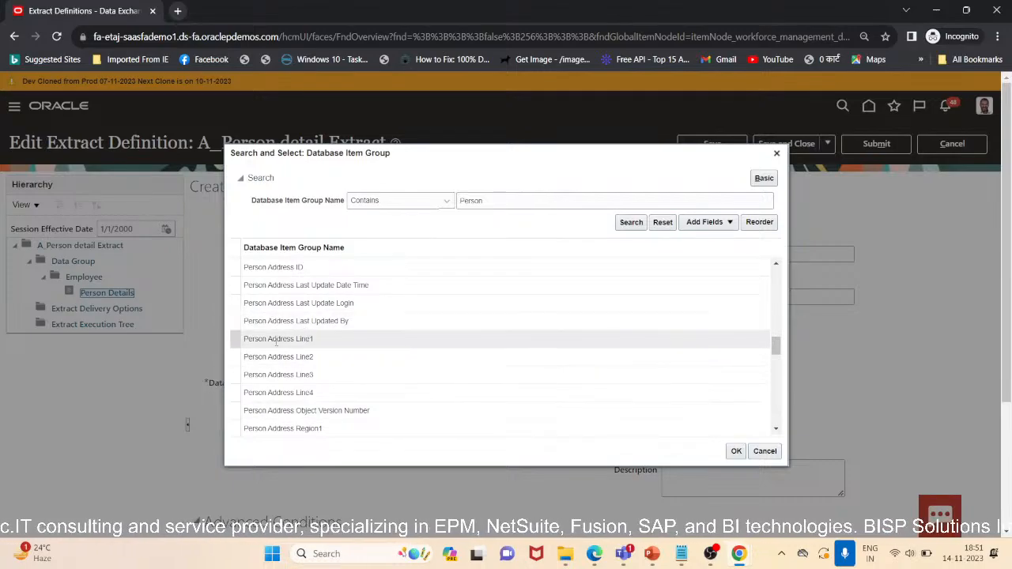
{"action": "scroll", "coordinate": [312, 311], "scroll_direction": "up", "scroll_amount": 5}
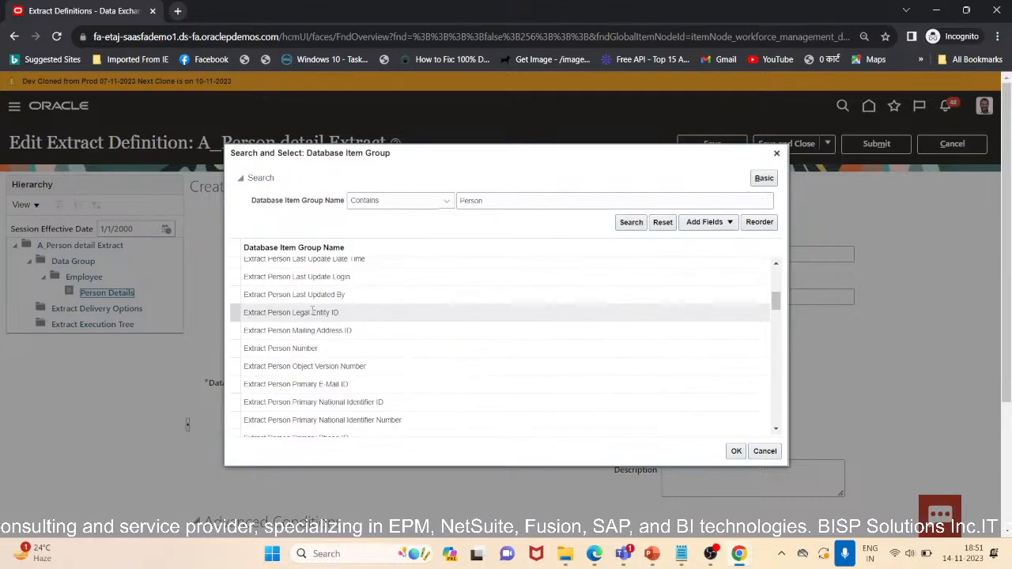
{"action": "scroll", "coordinate": [294, 349], "scroll_direction": "down", "scroll_amount": 15}
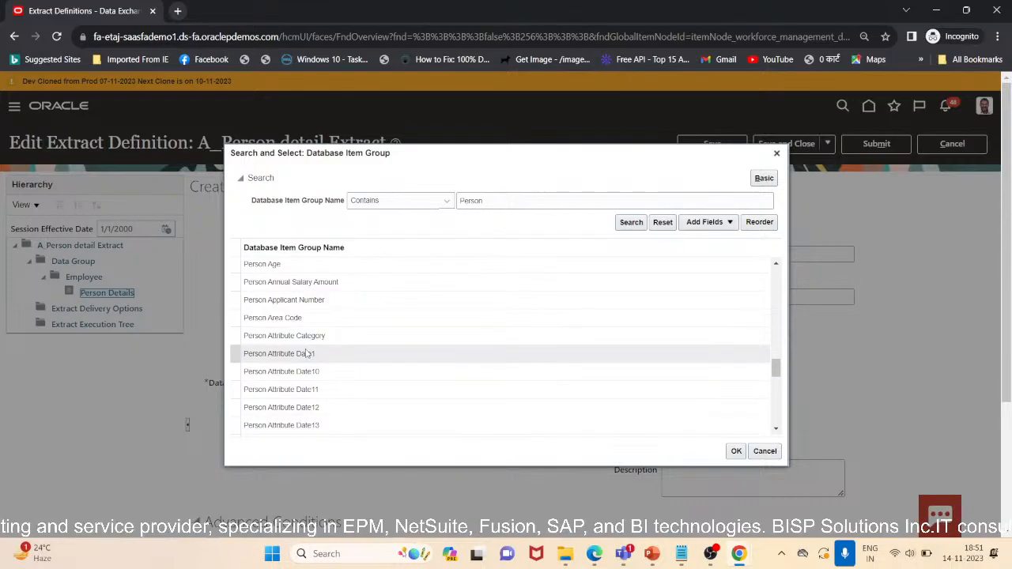
{"action": "scroll", "coordinate": [304, 352], "scroll_direction": "down", "scroll_amount": 6}
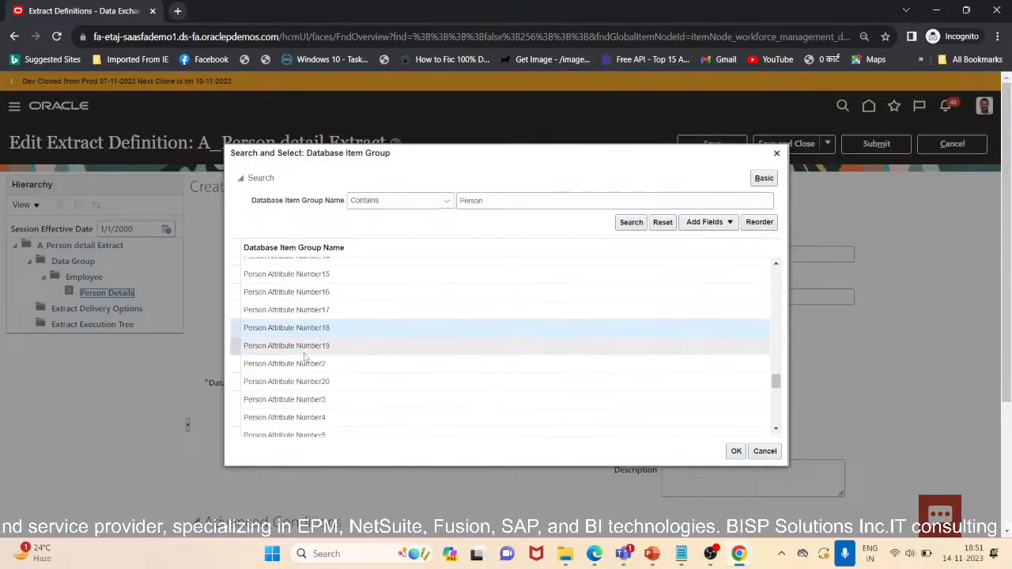
{"action": "scroll", "coordinate": [304, 353], "scroll_direction": "up", "scroll_amount": 10}
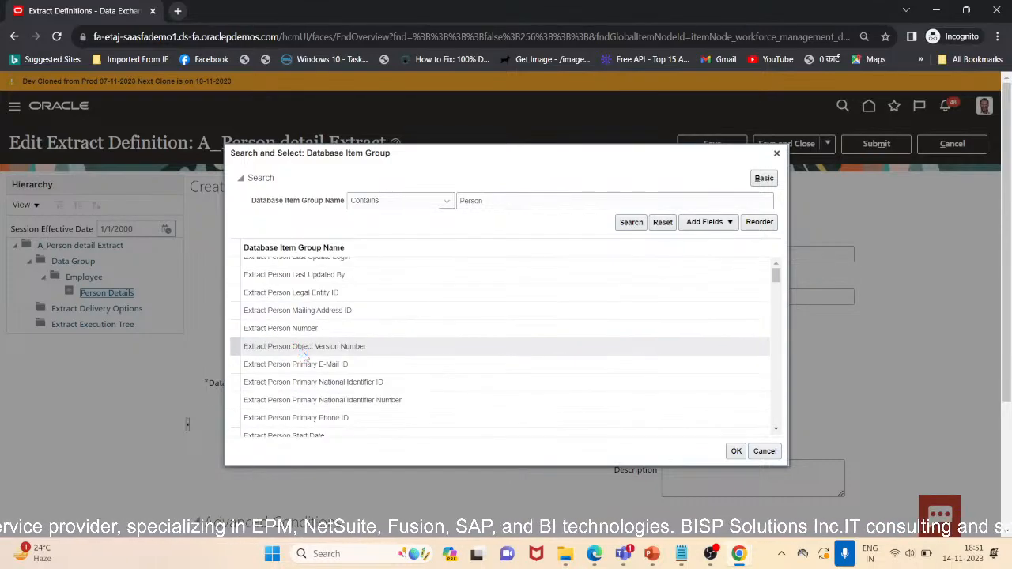
{"action": "scroll", "coordinate": [305, 357], "scroll_direction": "down", "scroll_amount": 2}
{"action": "scroll", "coordinate": [305, 358], "scroll_direction": "up", "scroll_amount": 5}
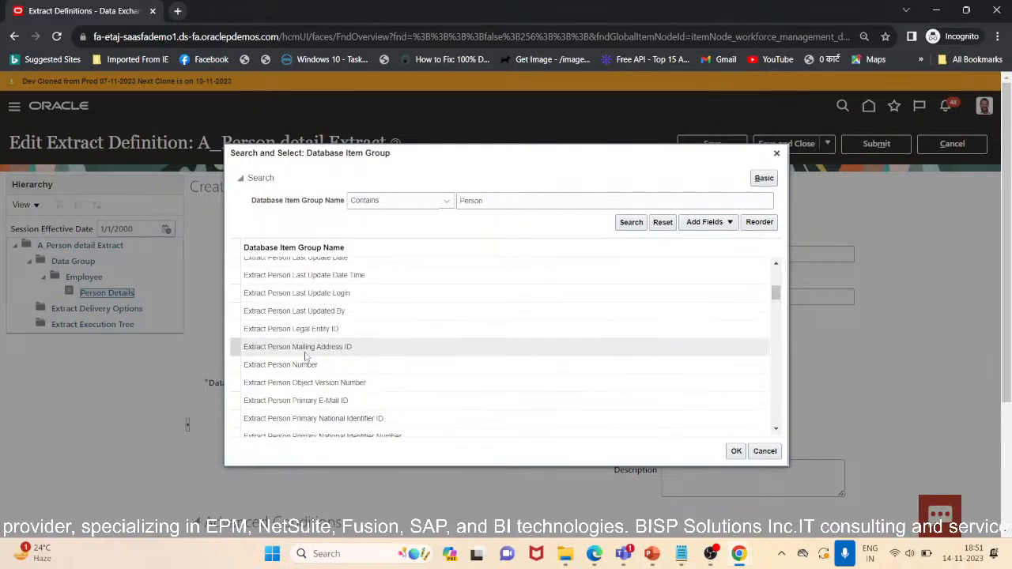
{"action": "scroll", "coordinate": [304, 352], "scroll_direction": "down", "scroll_amount": 15}
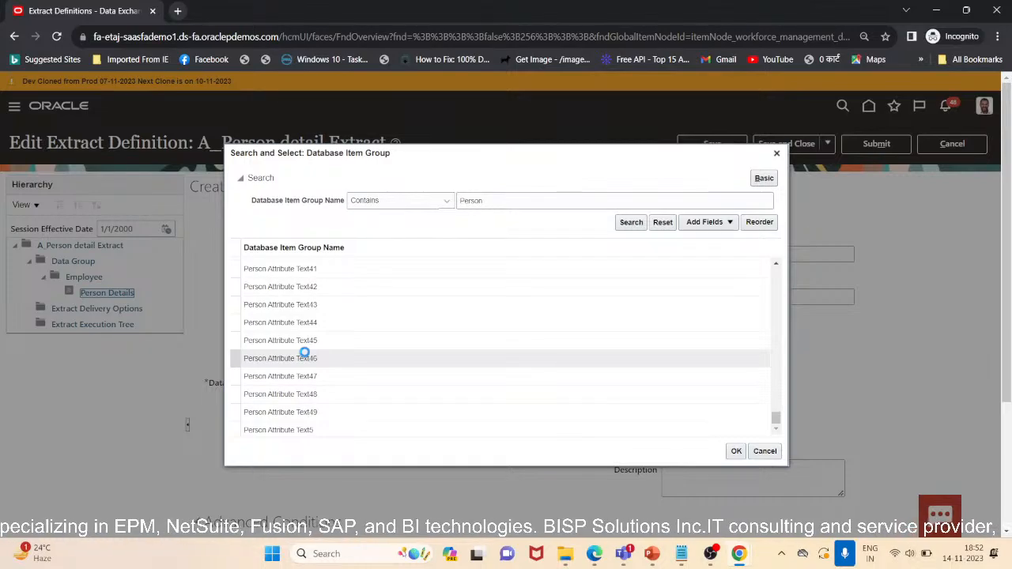
{"action": "scroll", "coordinate": [305, 352], "scroll_direction": "down", "scroll_amount": 10}
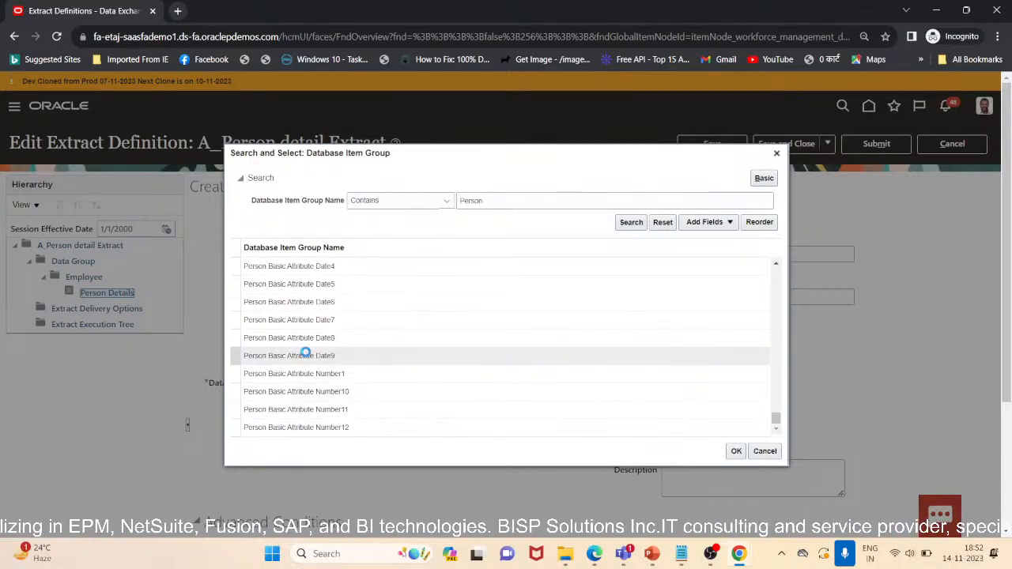
{"action": "scroll", "coordinate": [305, 353], "scroll_direction": "down", "scroll_amount": 5}
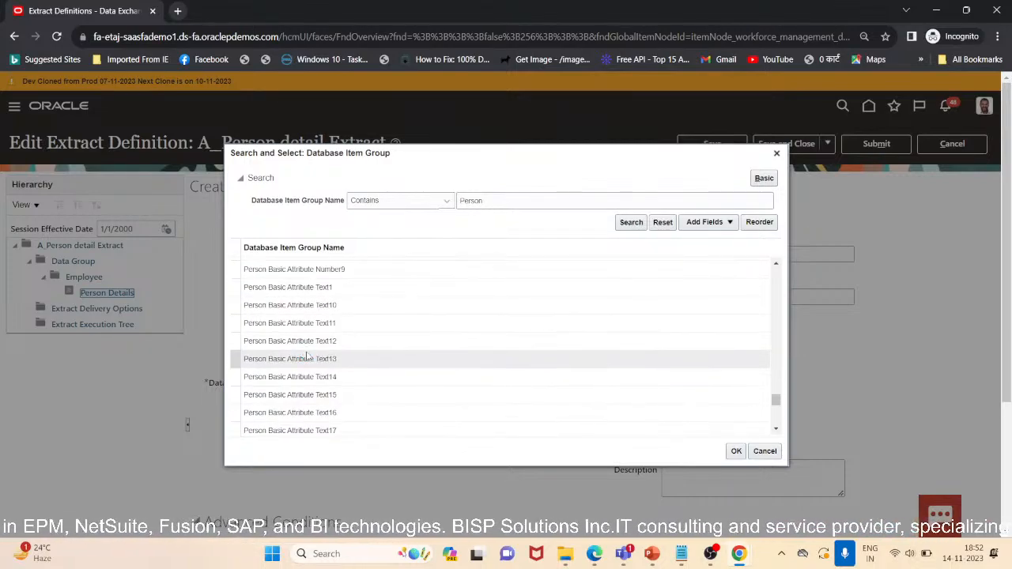
{"action": "scroll", "coordinate": [304, 354], "scroll_direction": "down", "scroll_amount": 5}
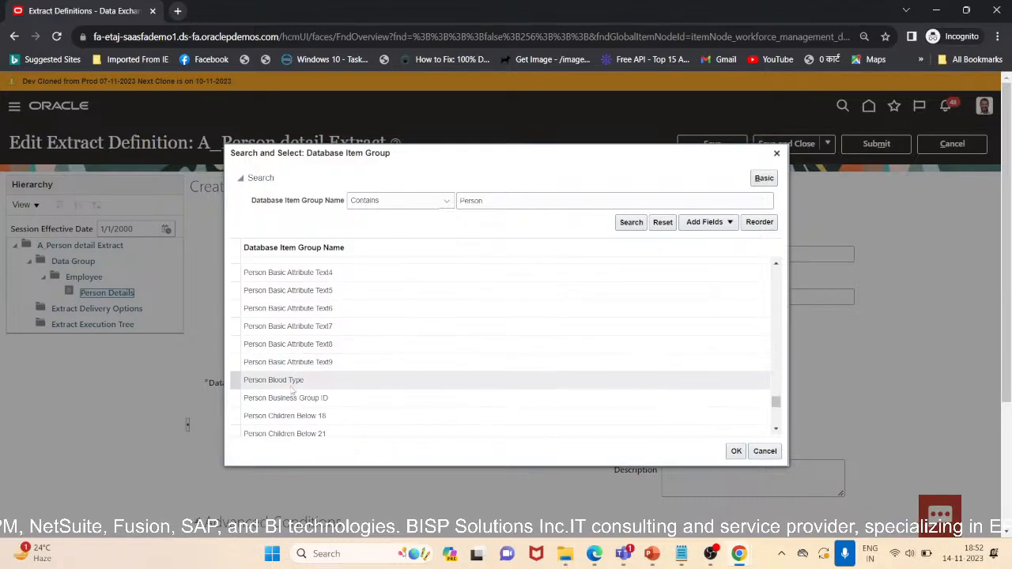
{"action": "scroll", "coordinate": [296, 372], "scroll_direction": "down", "scroll_amount": 5}
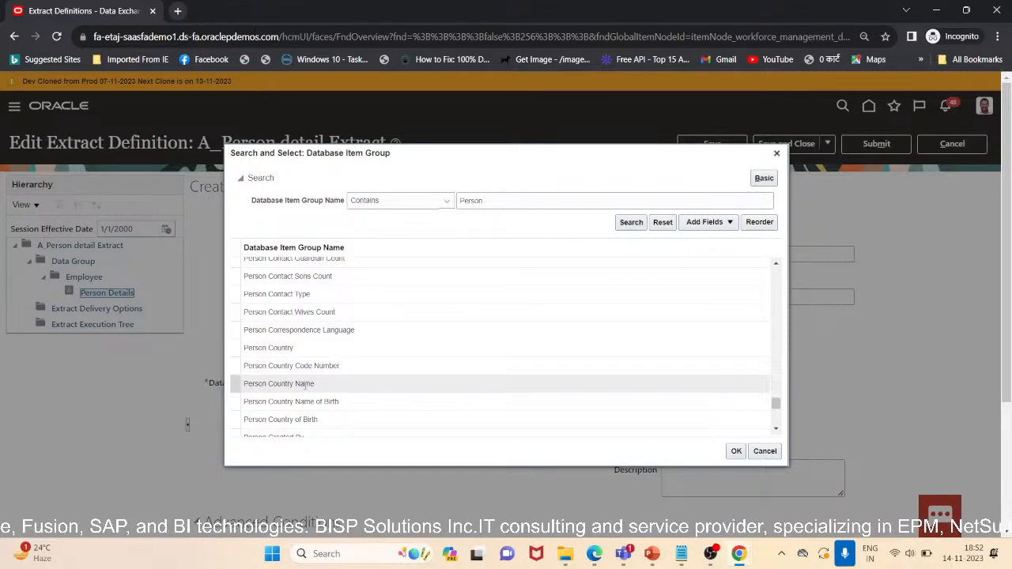
{"action": "left_click", "coordinate": [305, 385]}
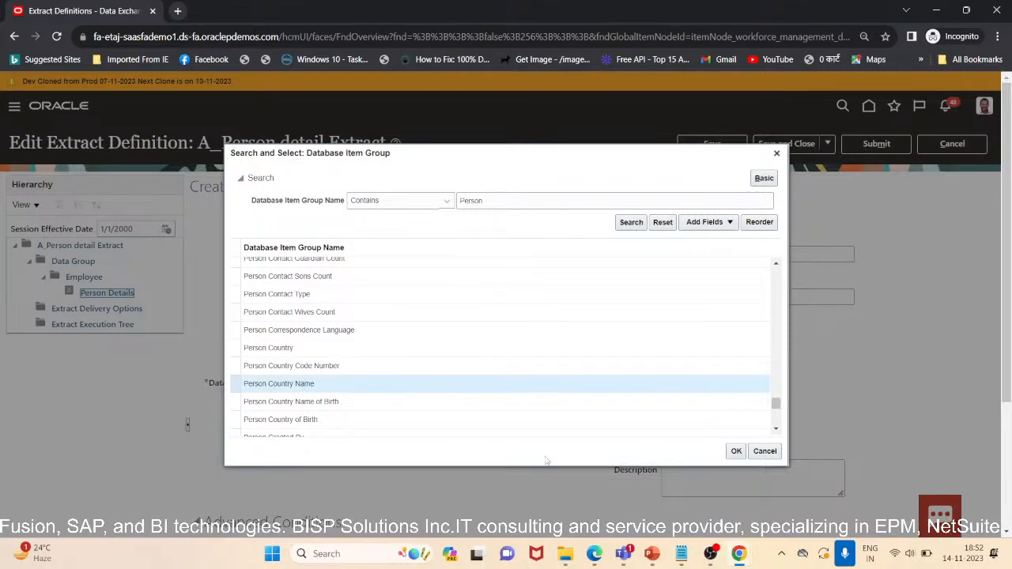
{"action": "left_click", "coordinate": [739, 457]}
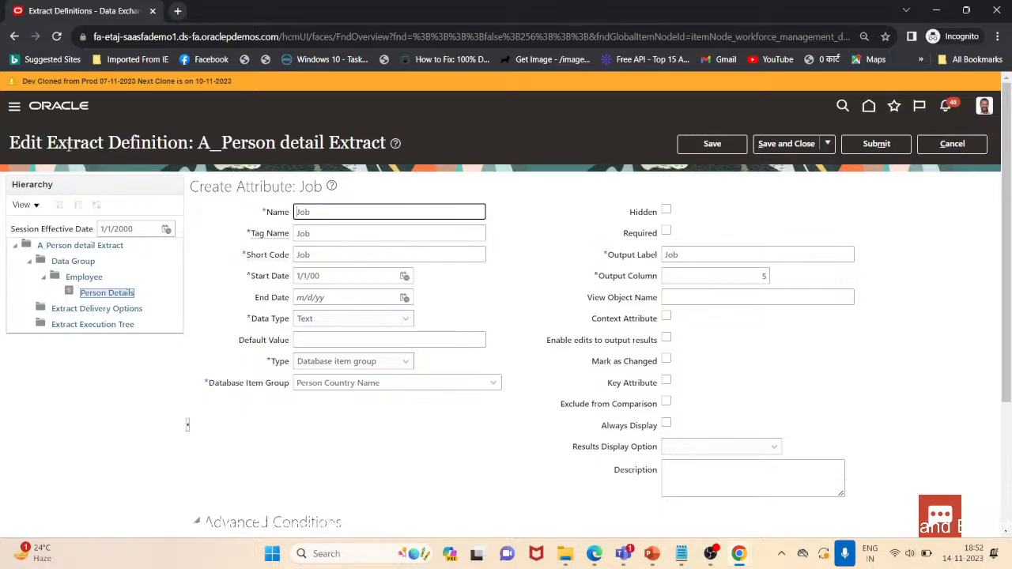
Rename the attribute to Country and set its tag name and short code to Country
{"action": "key", "text": "ctrl+a"}
{"action": "key", "text": "BackSpace"}
{"action": "type", "text": "Contry"}
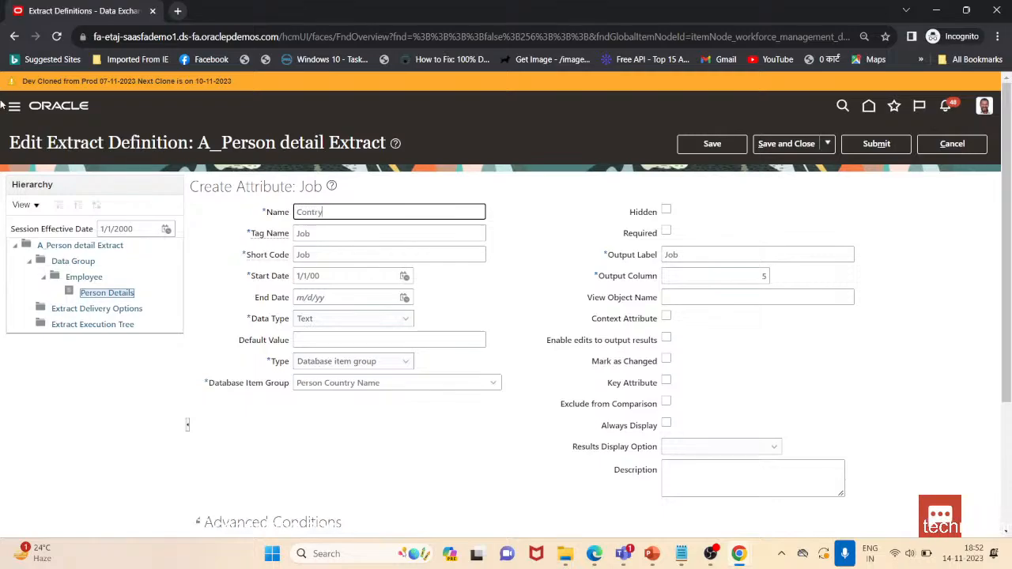
{"action": "key", "text": "Tab"}
{"action": "key", "text": "BackSpace"}
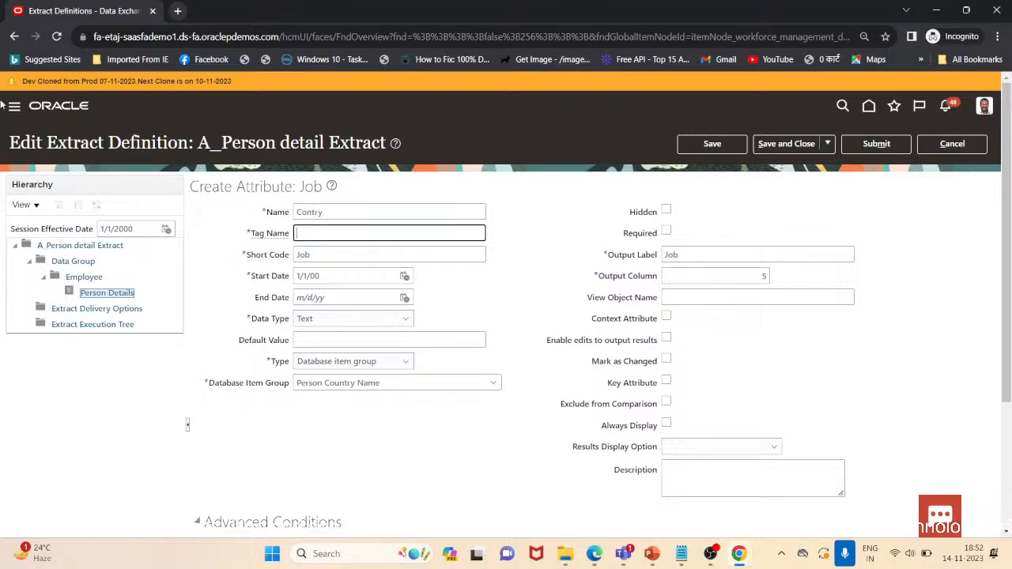
{"action": "key", "text": "Tab"}
{"action": "type", "text": "C"}
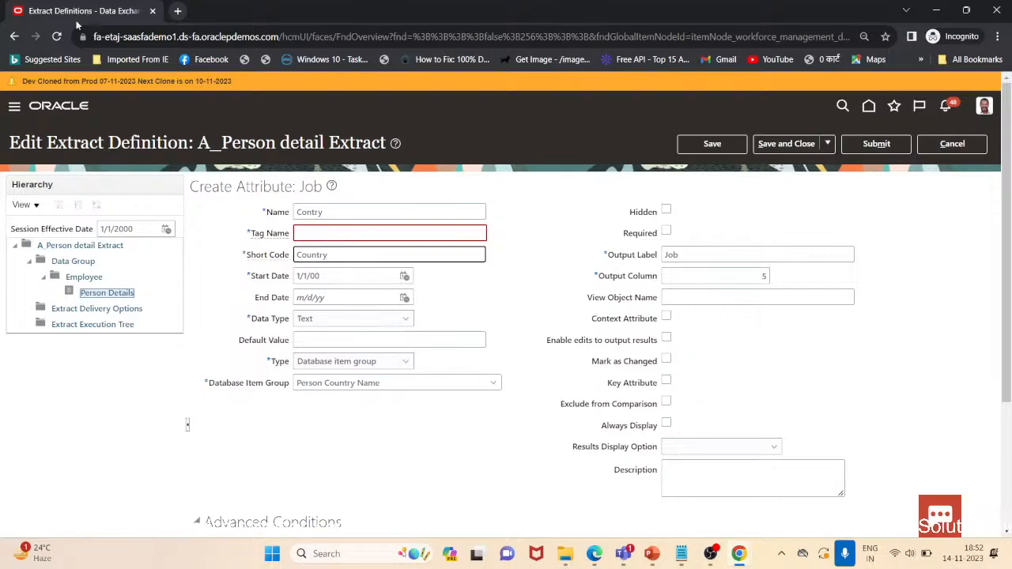
{"action": "left_click", "coordinate": [306, 211]}
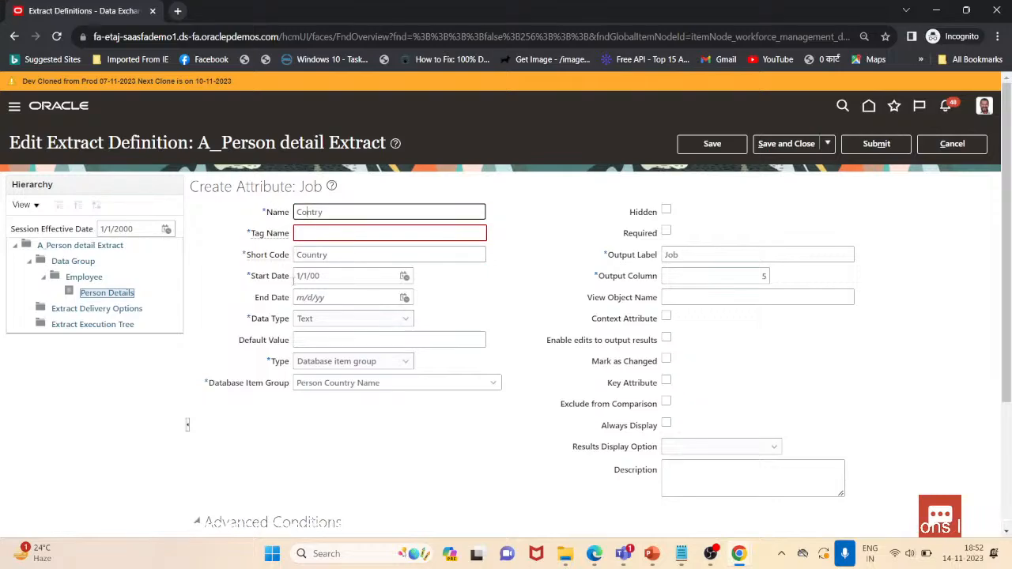
{"action": "type", "text": "u"}
{"action": "key", "text": "Tab"}
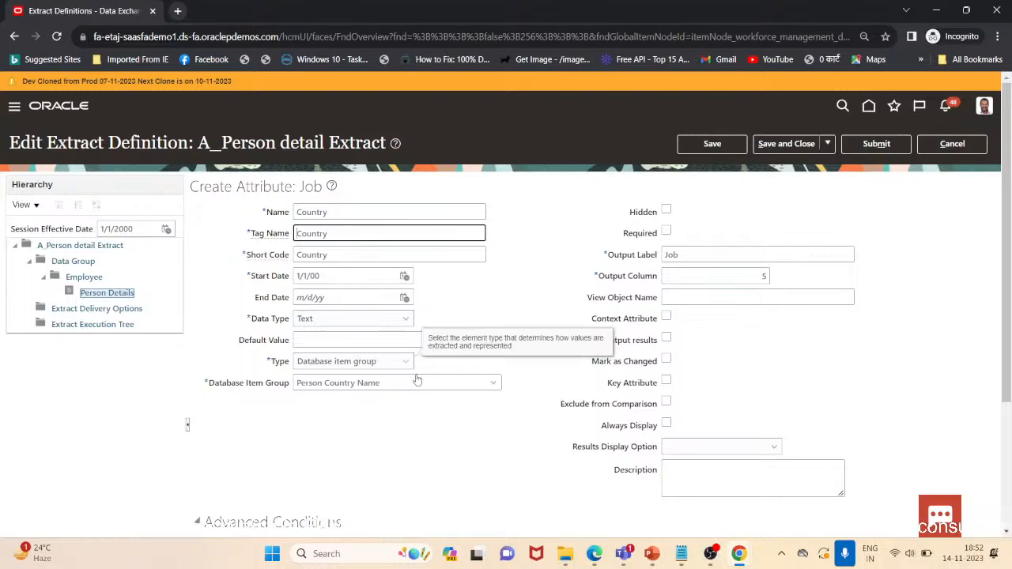
Set the output label to Country and save and close the attribute
{"action": "double_click", "coordinate": [718, 258]}
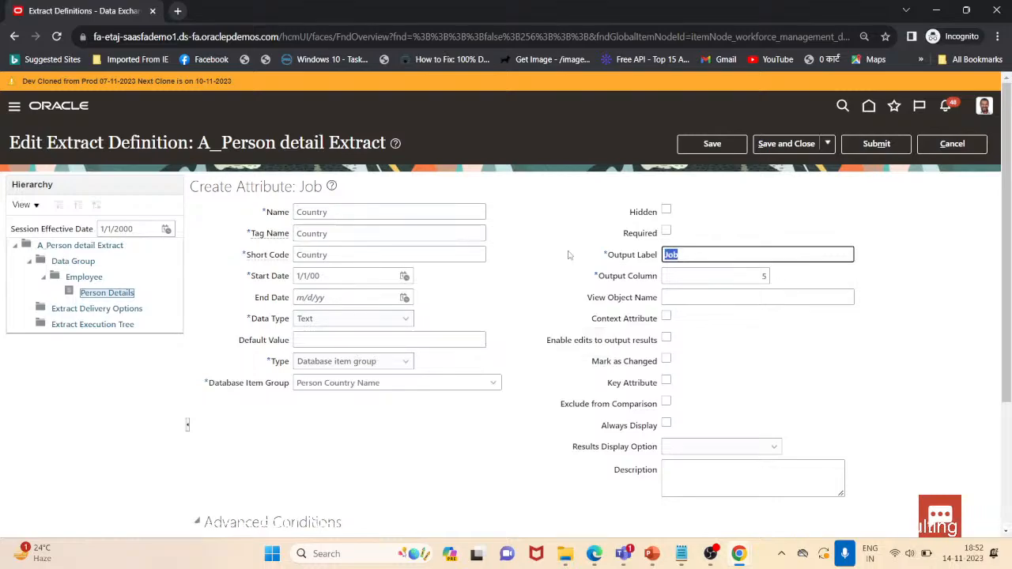
{"action": "type", "text": "Co"}
{"action": "key", "text": "BackSpace"}
{"action": "key", "text": "BackSpace"}
{"action": "key", "text": "BackSpace"}
{"action": "type", "text": "C"}
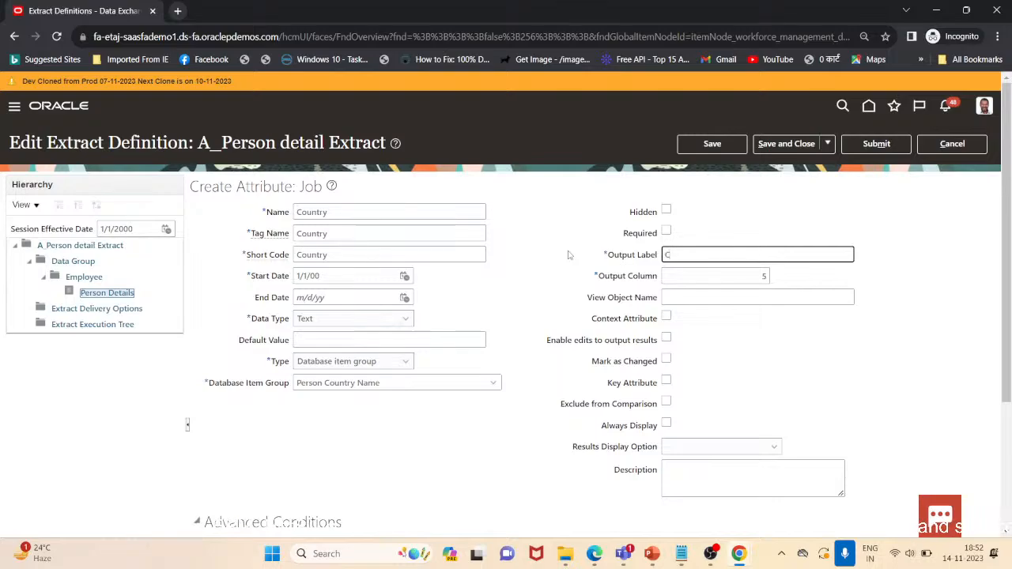
{"action": "type", "text": "ountry"}
{"action": "key", "text": "Tab"}
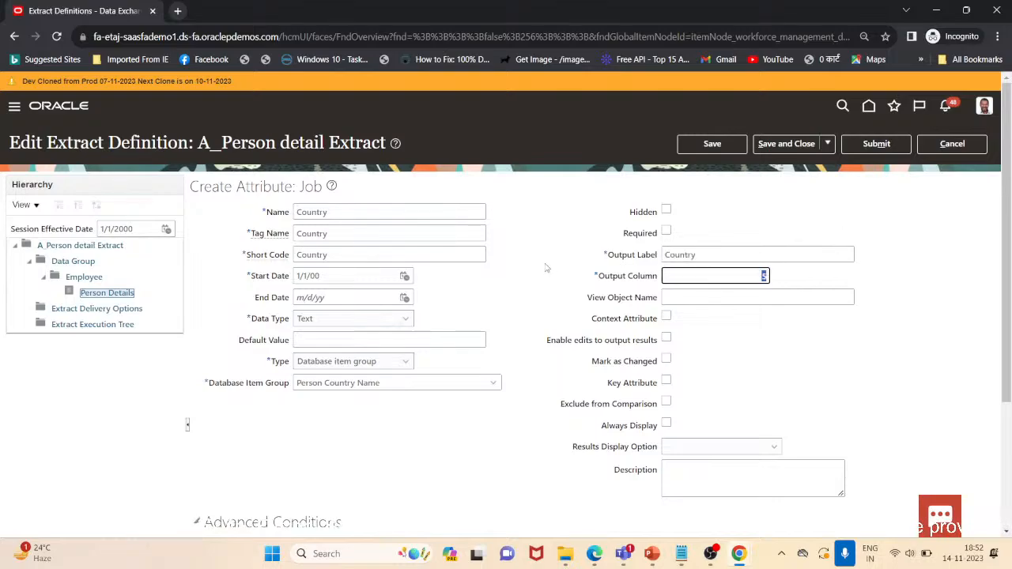
{"action": "left_click", "coordinate": [777, 149]}
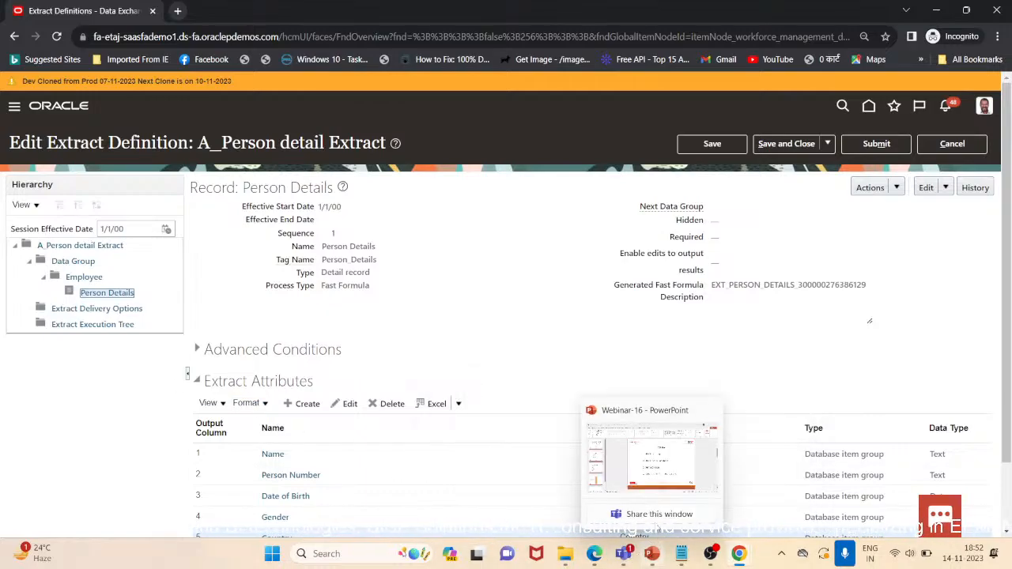
Switch to PowerPoint and present the Extract Definition process slide as a slideshow
{"action": "left_click", "coordinate": [649, 555]}
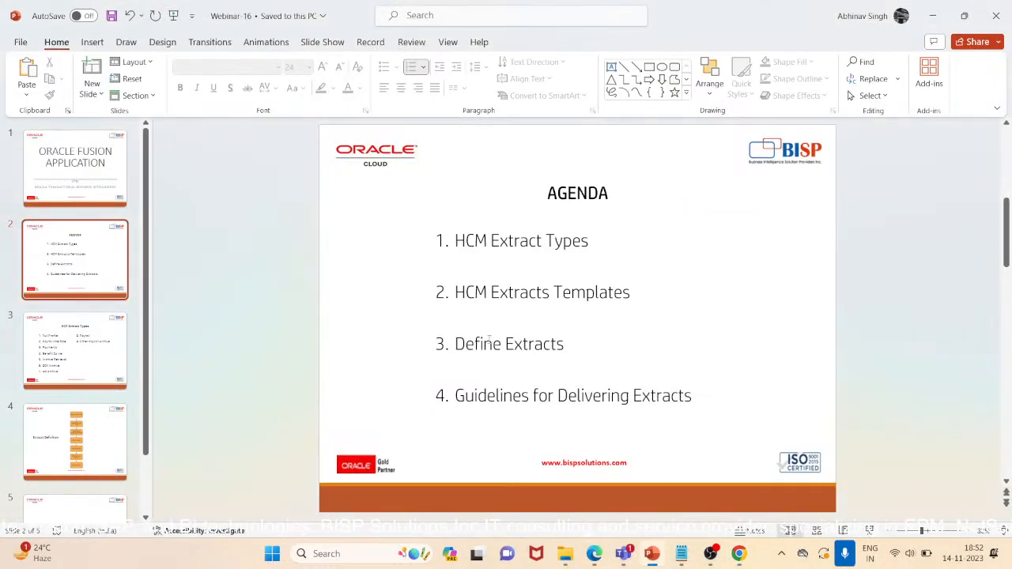
{"action": "left_click_drag", "start_coordinate": [454, 350], "coordinate": [566, 350]}
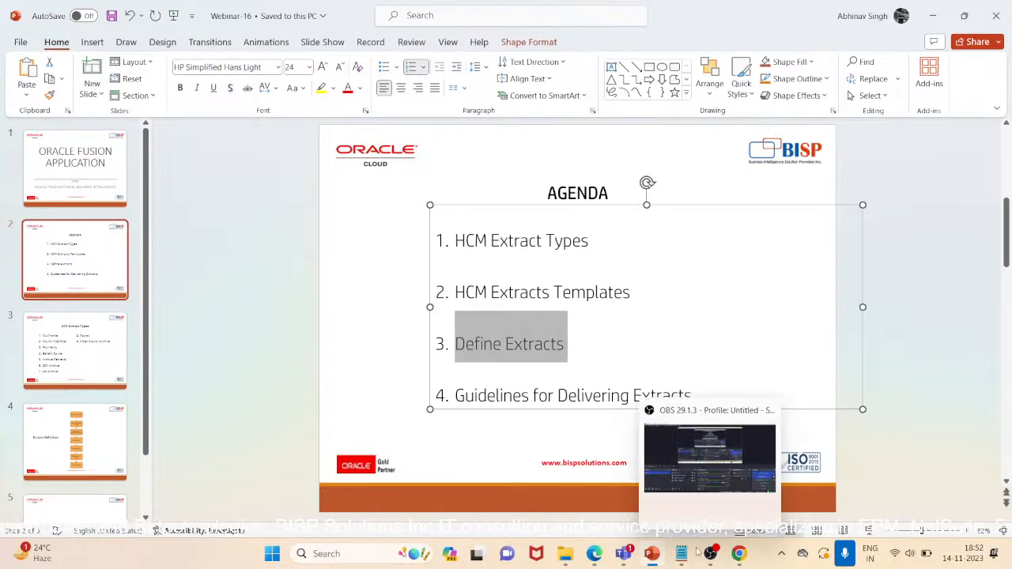
{"action": "left_click", "coordinate": [61, 434]}
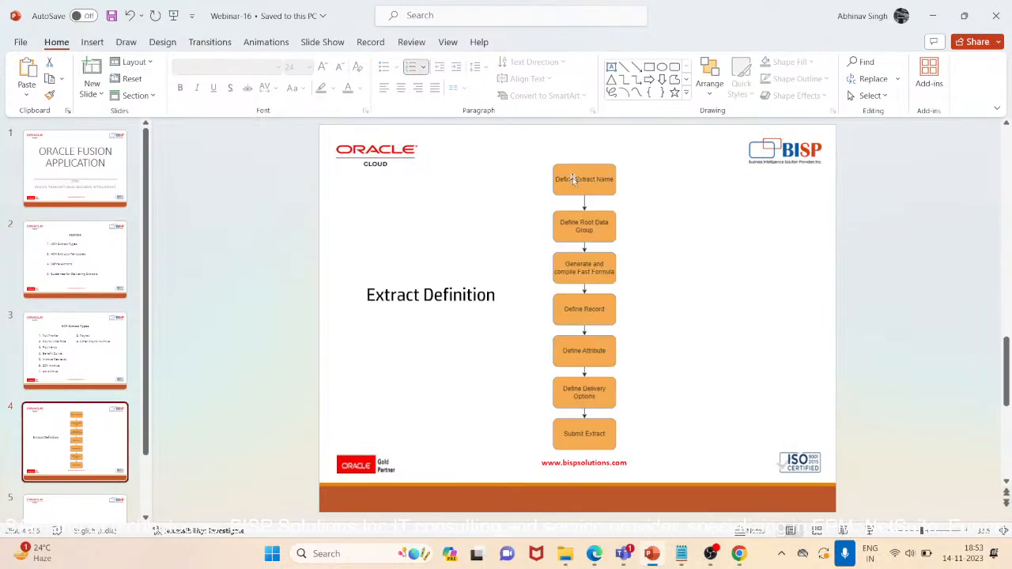
{"action": "left_click", "coordinate": [174, 16]}
{"action": "key", "text": "Right"}
{"action": "key", "text": "Right"}
{"action": "key", "text": "Right"}
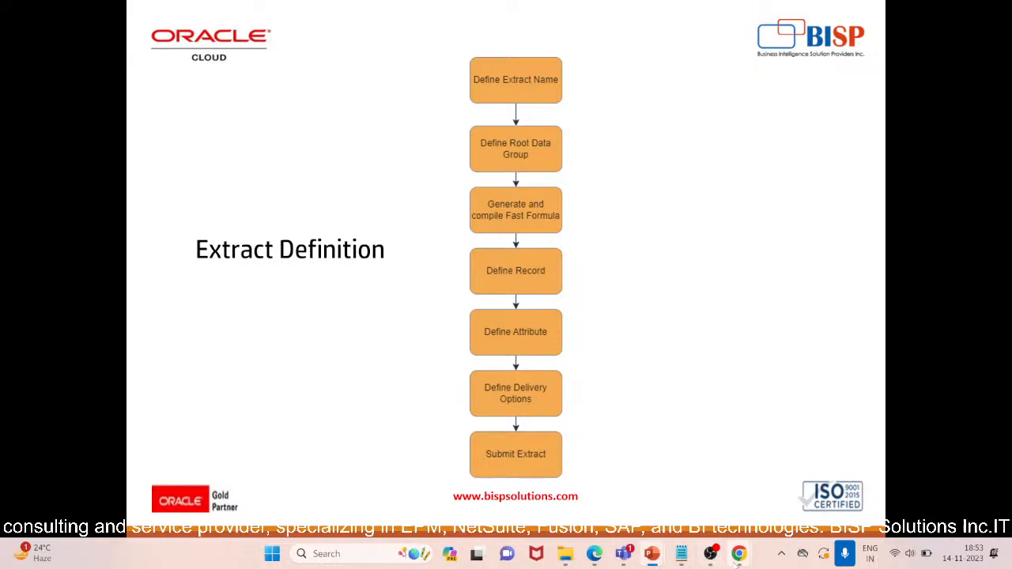
Return to the browser and review the Person Details record's extract attributes list
{"action": "mouse_move", "coordinate": [737, 557]}
{"action": "left_click", "coordinate": [773, 462]}
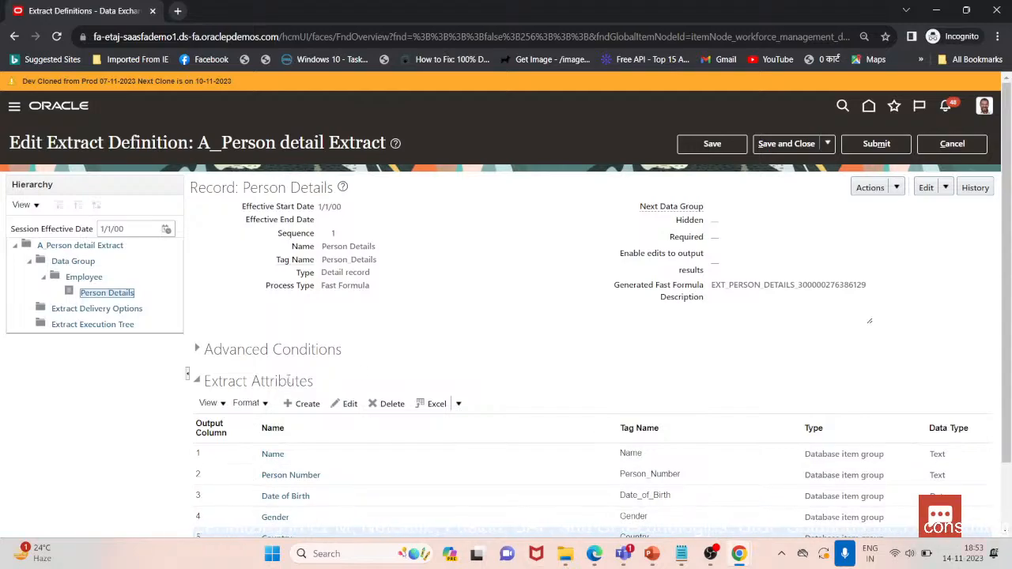
{"action": "scroll", "coordinate": [566, 496], "scroll_direction": "down", "scroll_amount": 1}
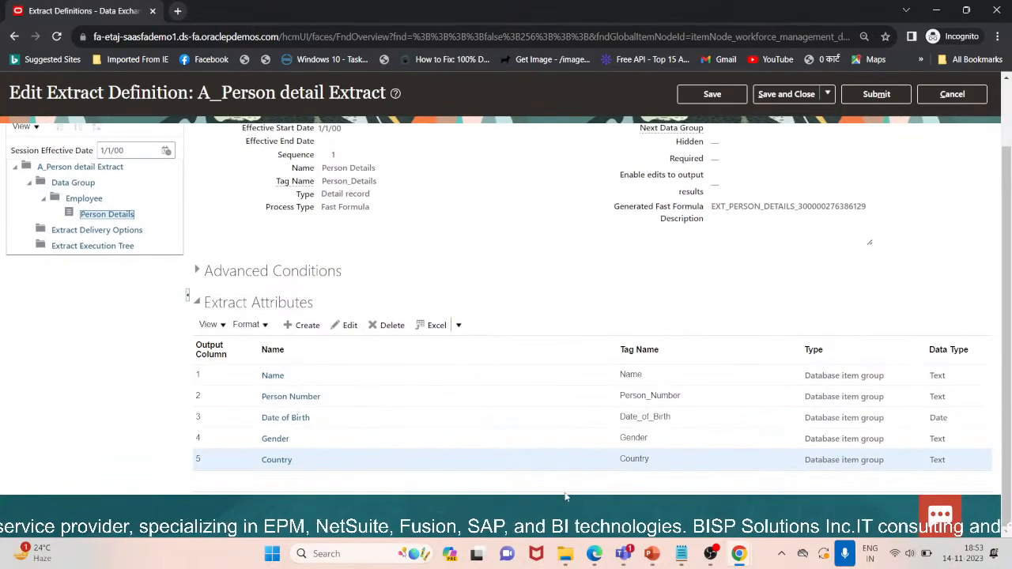
{"action": "mouse_move", "coordinate": [699, 561]}
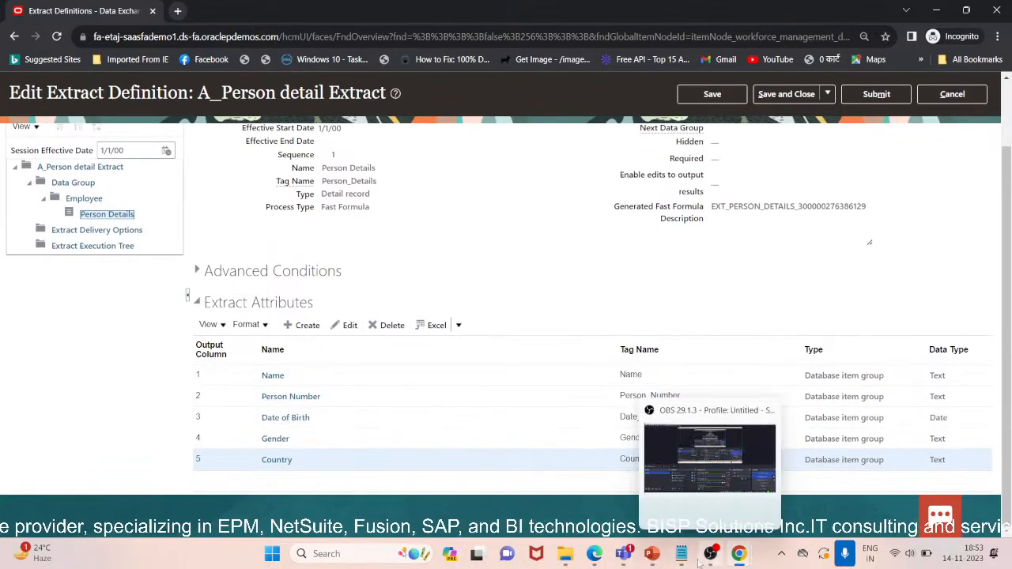
Switch briefly to the slideshow, then open the other browser window showing the Oracle welcome page
{"action": "mouse_move", "coordinate": [651, 553]}
{"action": "left_click", "coordinate": [690, 466]}
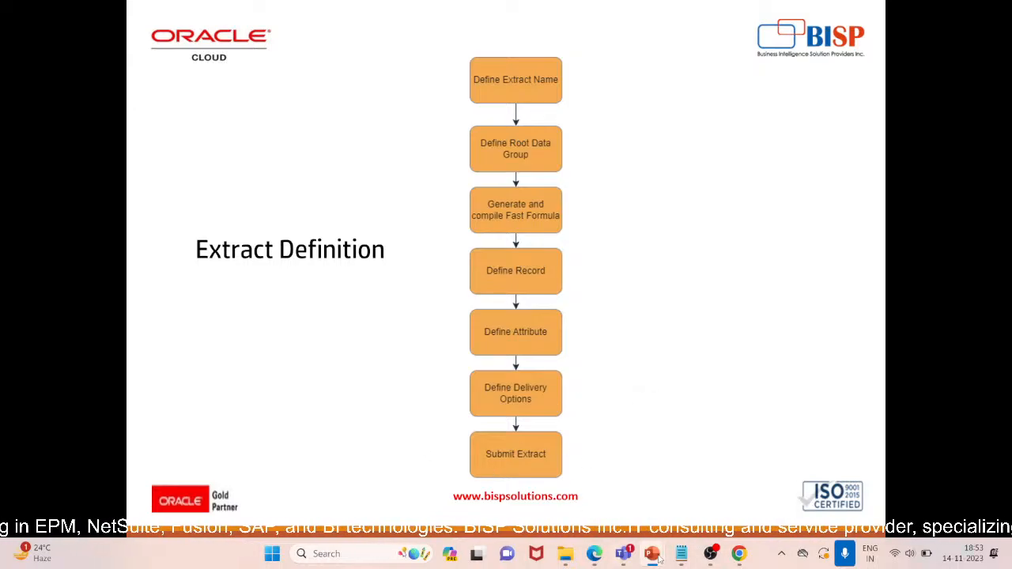
{"action": "mouse_move", "coordinate": [738, 554]}
{"action": "left_click", "coordinate": [711, 427]}
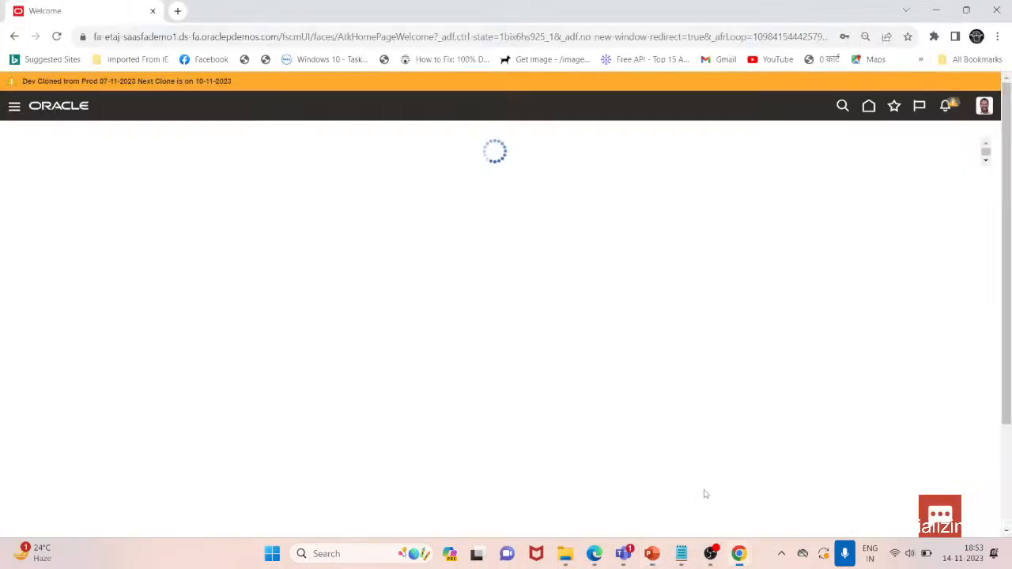
{"action": "mouse_move", "coordinate": [738, 553]}
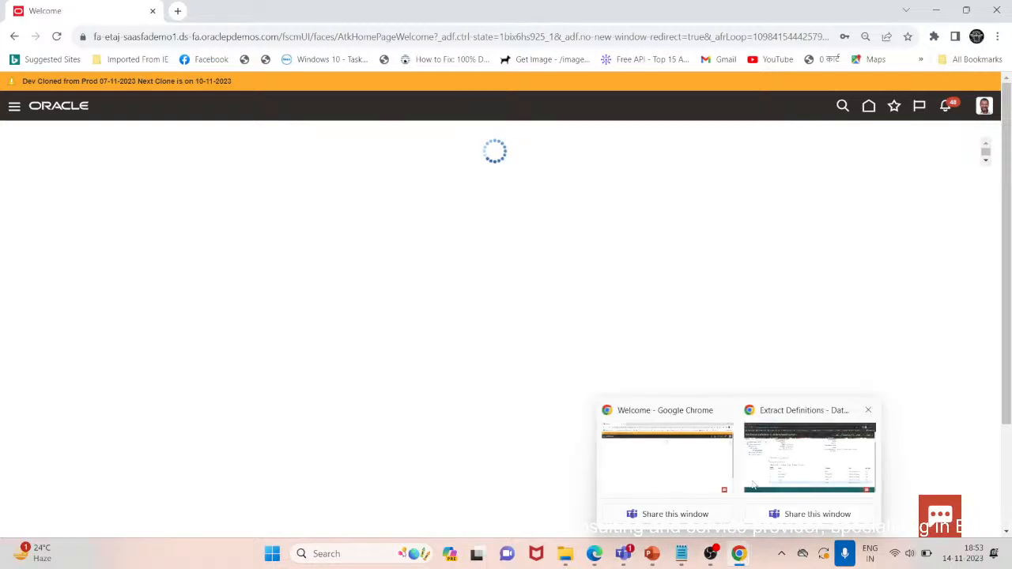
Switch to the extract definition window, open Extract Delivery Options and add a delivery option named Report
{"action": "left_click", "coordinate": [764, 478]}
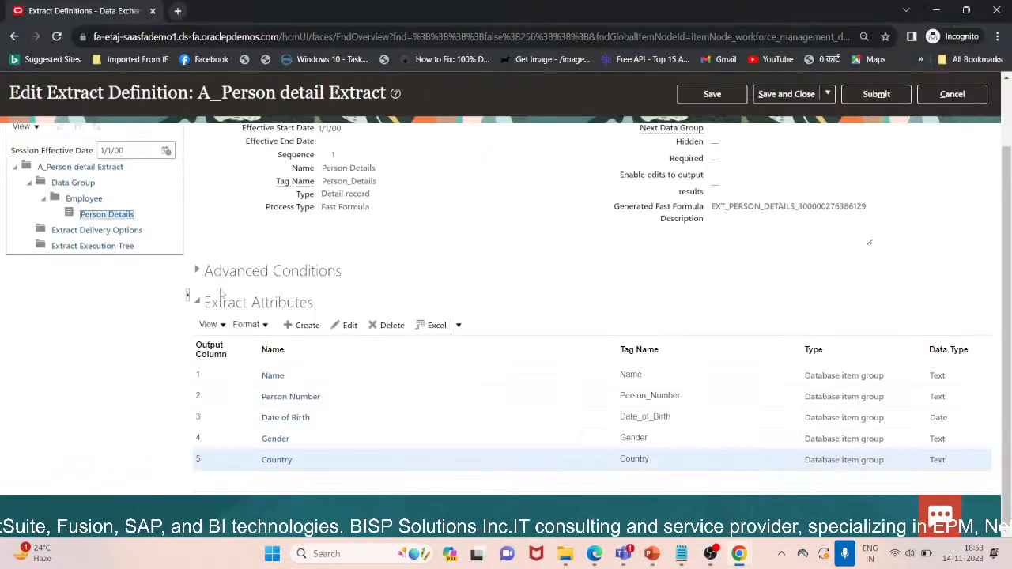
{"action": "left_click", "coordinate": [106, 230]}
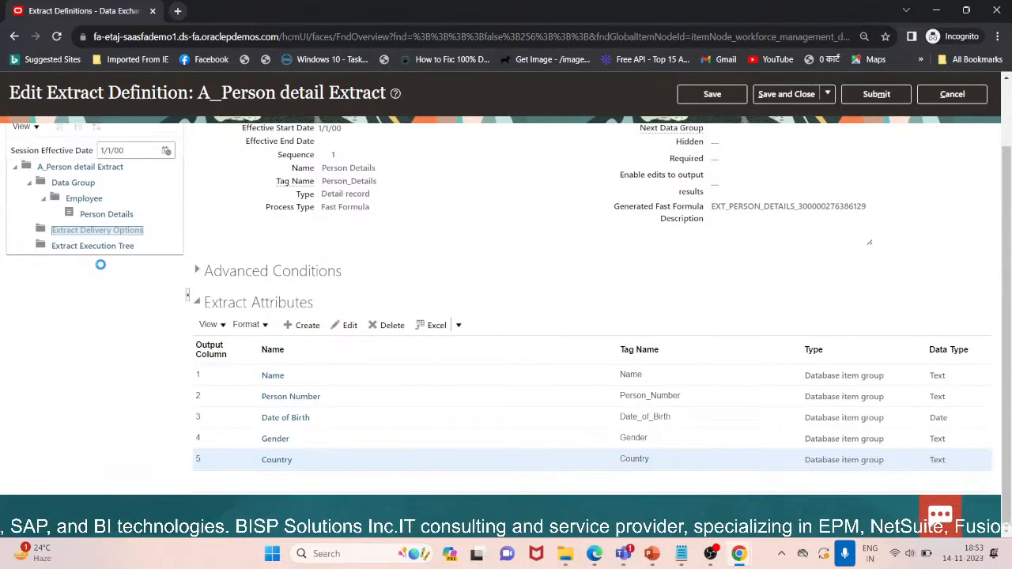
{"action": "scroll", "coordinate": [283, 257], "scroll_direction": "up", "scroll_amount": 1}
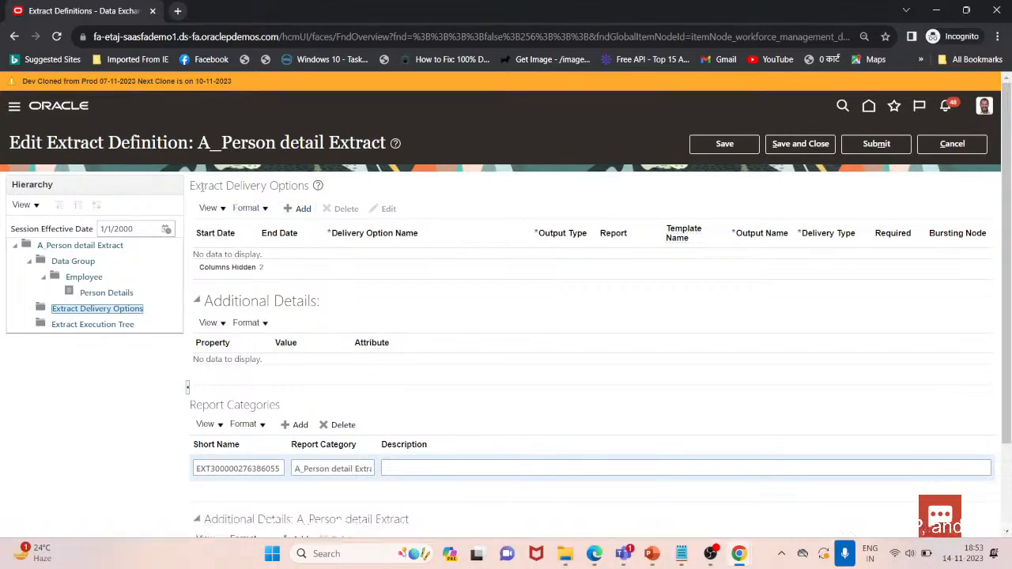
{"action": "left_click", "coordinate": [289, 208]}
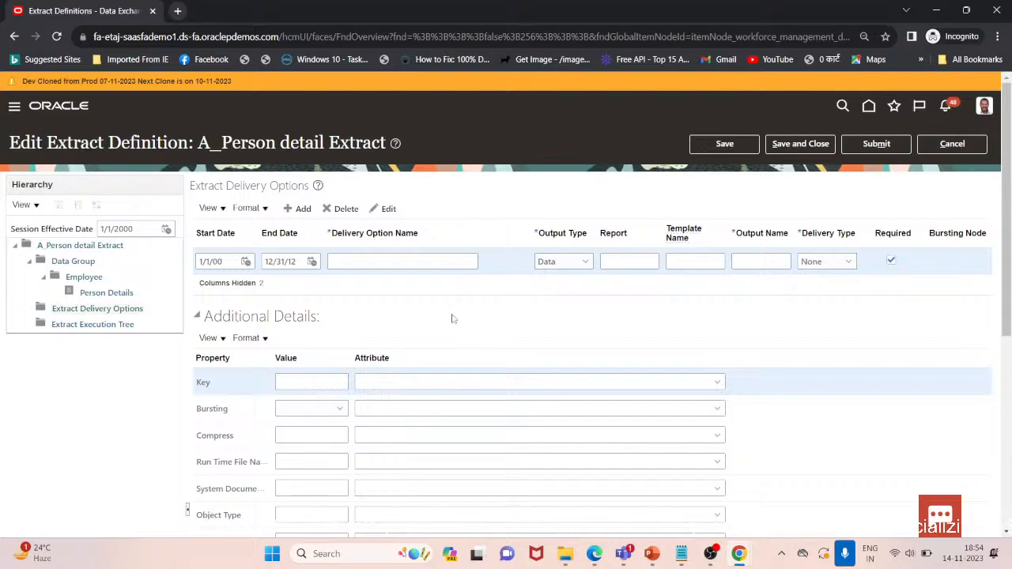
{"action": "left_click", "coordinate": [412, 258]}
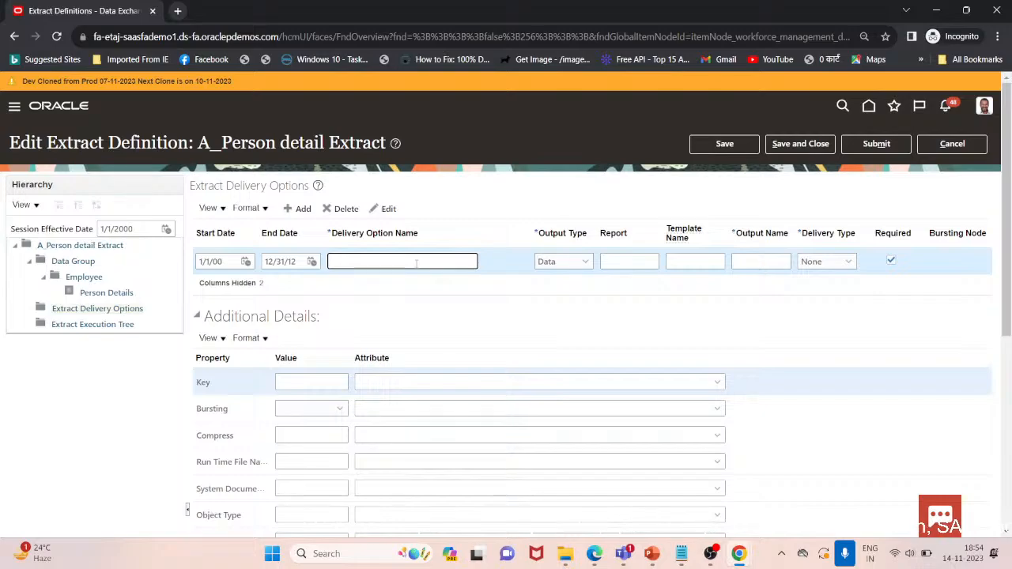
{"action": "type", "text": "eport"}
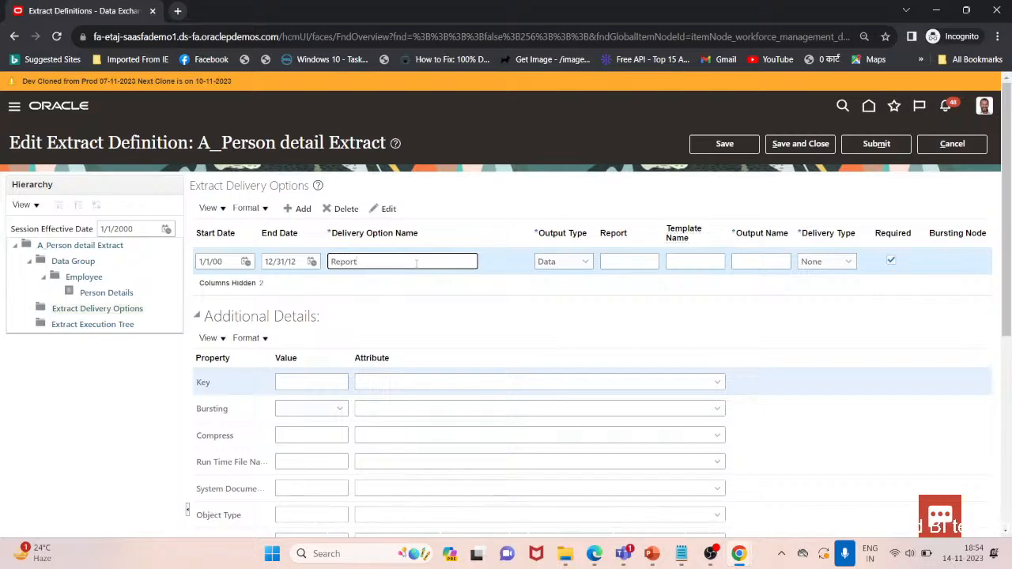
Set the delivery option's output type to Data and its output name to Person Detail
{"action": "left_click", "coordinate": [581, 264]}
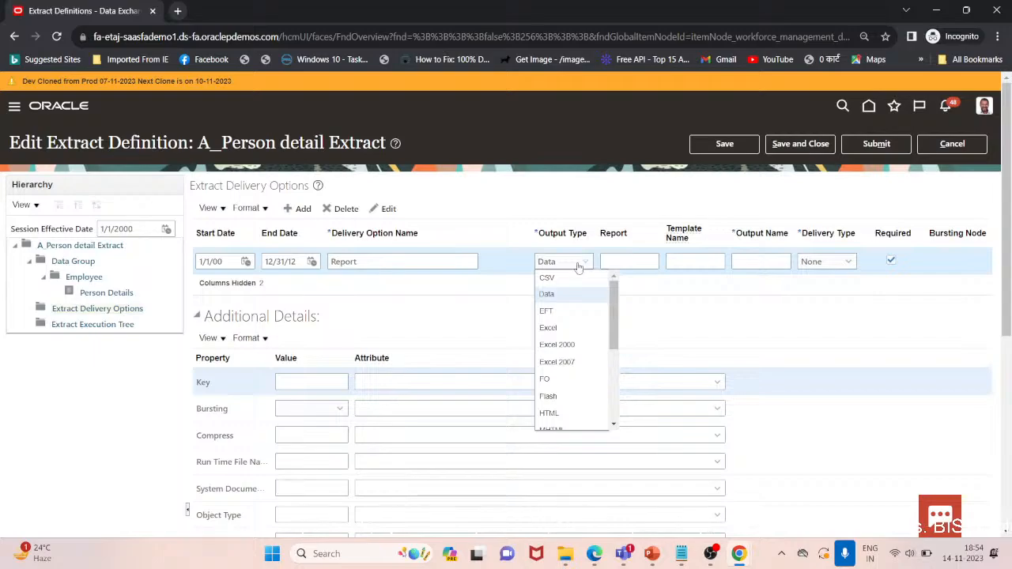
{"action": "scroll", "coordinate": [603, 358], "scroll_direction": "down", "scroll_amount": 3}
{"action": "mouse_move", "coordinate": [603, 354]}
{"action": "left_mouse_down"}
{"action": "mouse_move", "coordinate": [604, 396]}
{"action": "mouse_move", "coordinate": [632, 322]}
{"action": "mouse_move", "coordinate": [609, 349]}
{"action": "mouse_move", "coordinate": [611, 420]}
{"action": "mouse_move", "coordinate": [613, 353]}
{"action": "left_mouse_up"}
{"action": "left_click", "coordinate": [576, 302]}
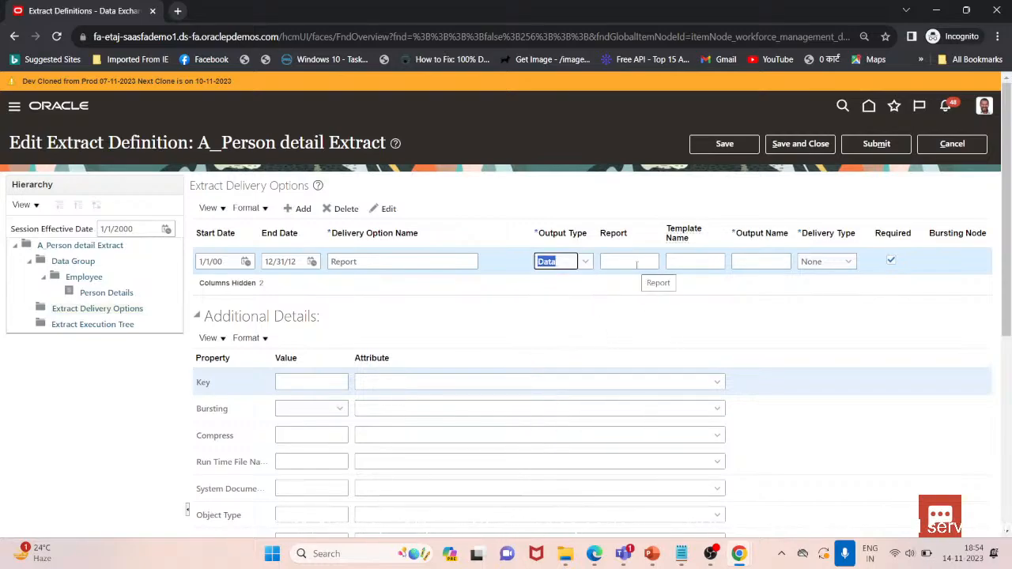
{"action": "left_click", "coordinate": [754, 260]}
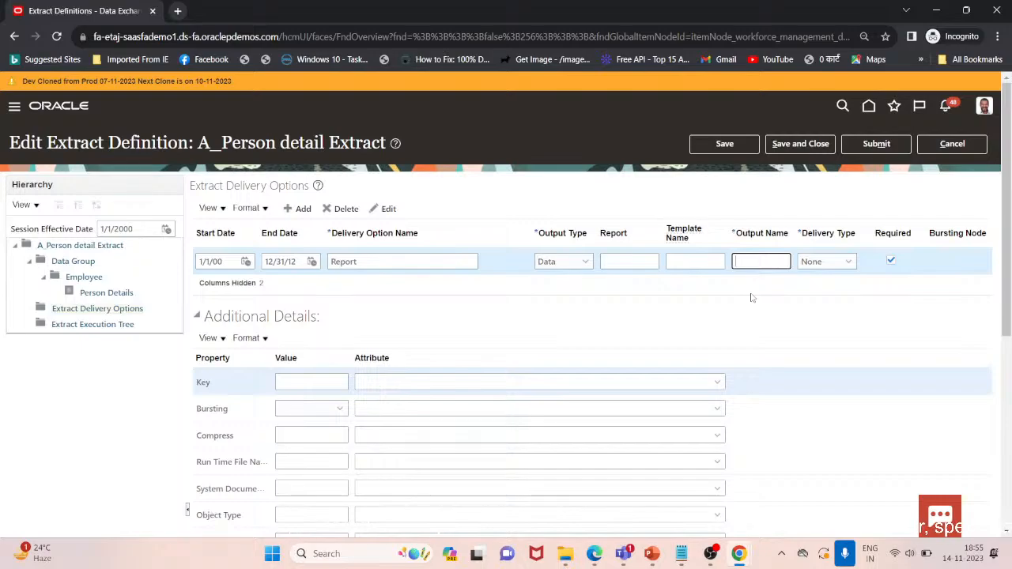
{"action": "type", "text": "Person D"}
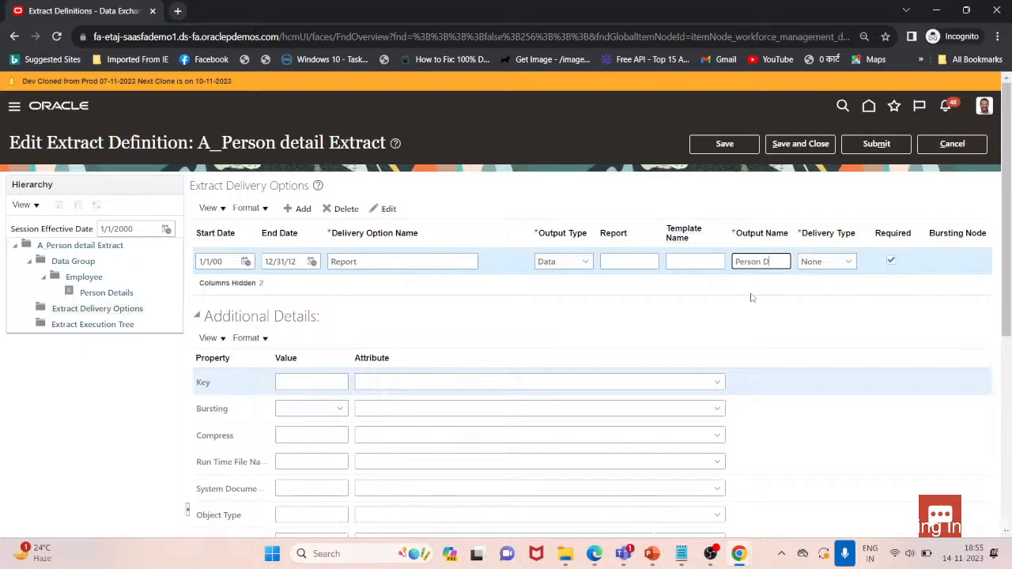
{"action": "type", "text": "etail"}
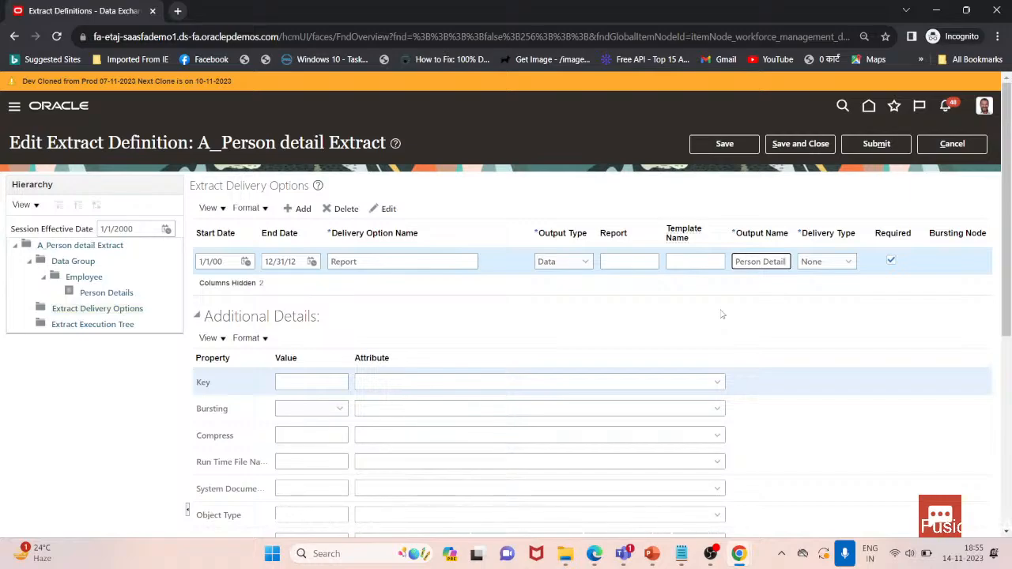
{"action": "left_click", "coordinate": [845, 263]}
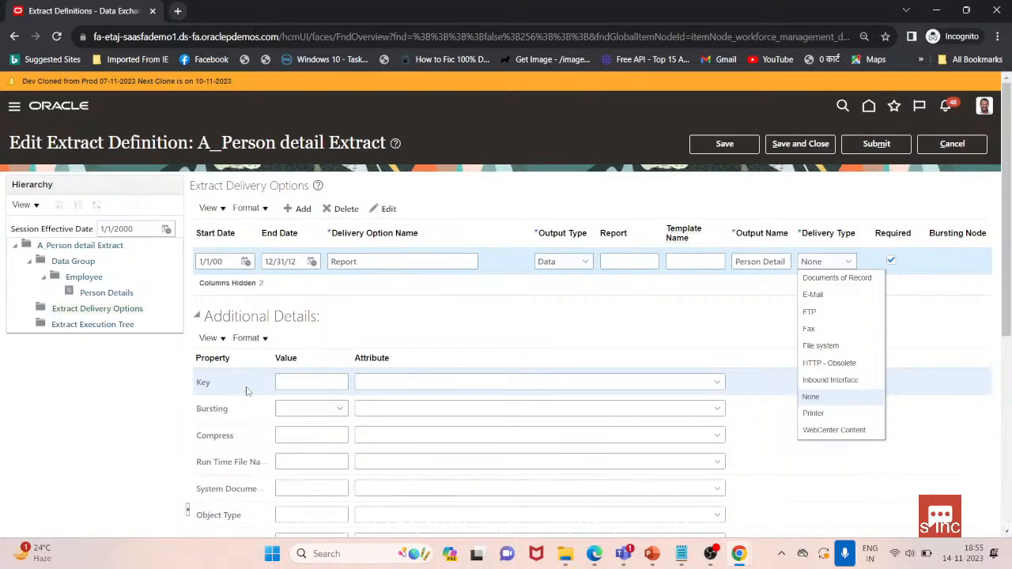
{"action": "left_click", "coordinate": [825, 297]}
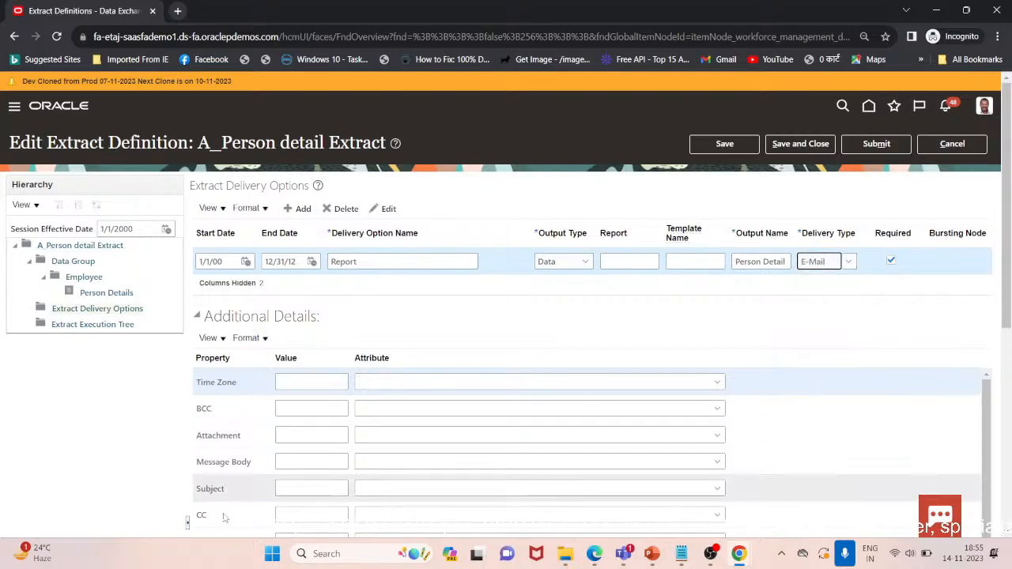
{"action": "left_click_drag", "start_coordinate": [1004, 292], "coordinate": [1001, 359]}
{"action": "scroll", "coordinate": [892, 350], "scroll_direction": "up", "scroll_amount": 1}
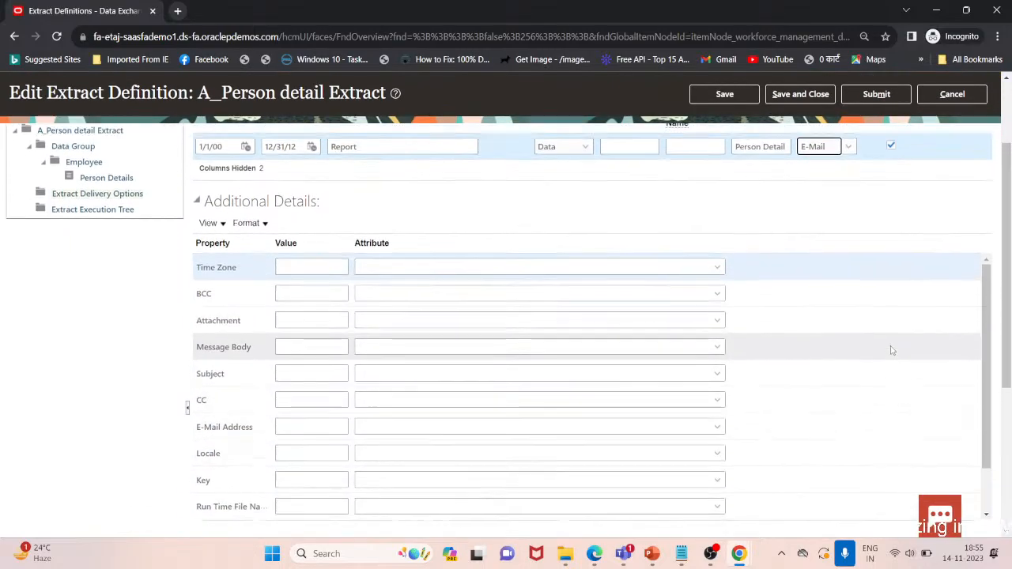
{"action": "scroll", "coordinate": [892, 350], "scroll_direction": "up", "scroll_amount": 2}
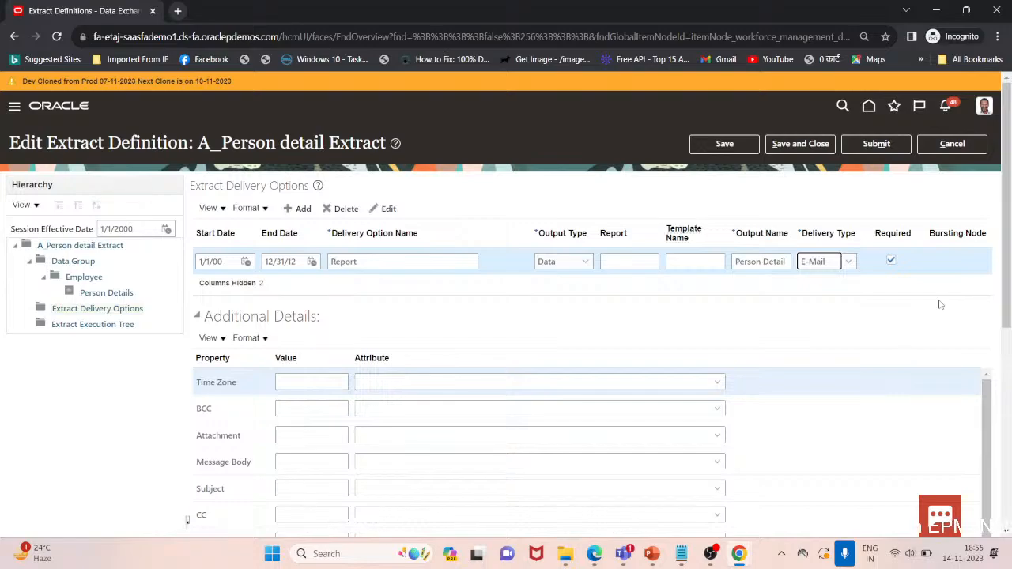
Set the delivery type to None and save the extract definition
{"action": "left_click", "coordinate": [848, 262]}
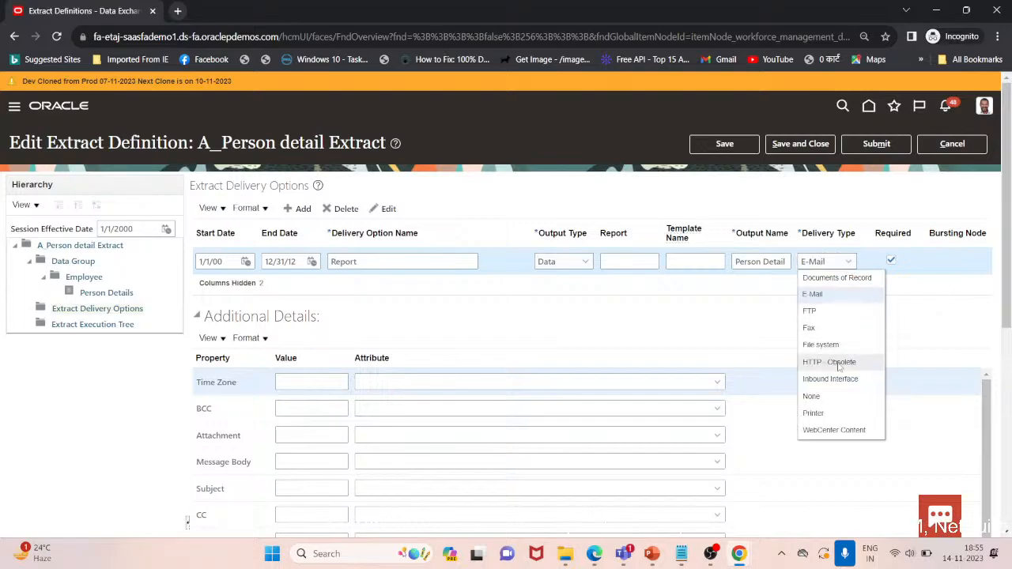
{"action": "left_click", "coordinate": [812, 396]}
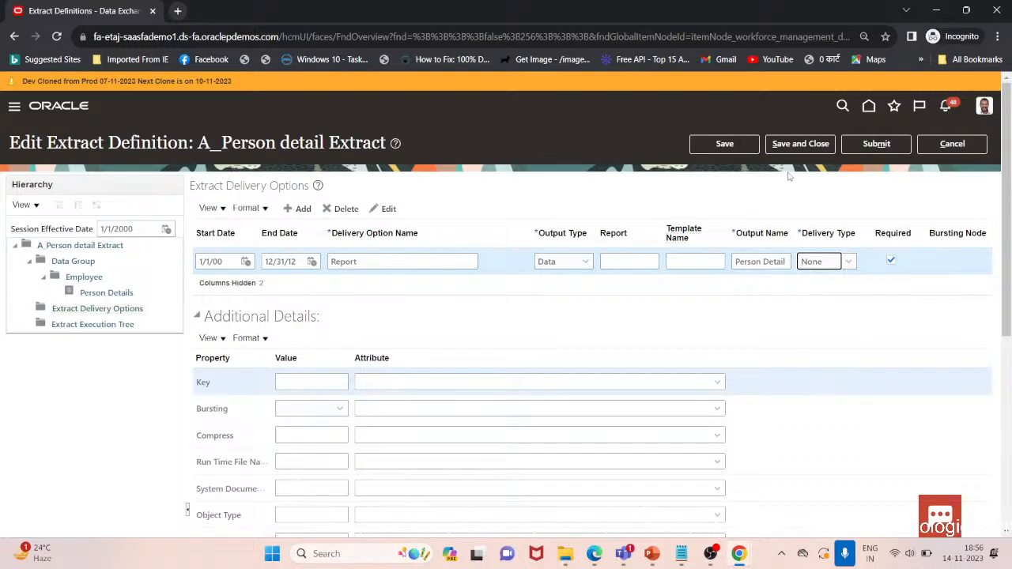
{"action": "left_click", "coordinate": [724, 143]}
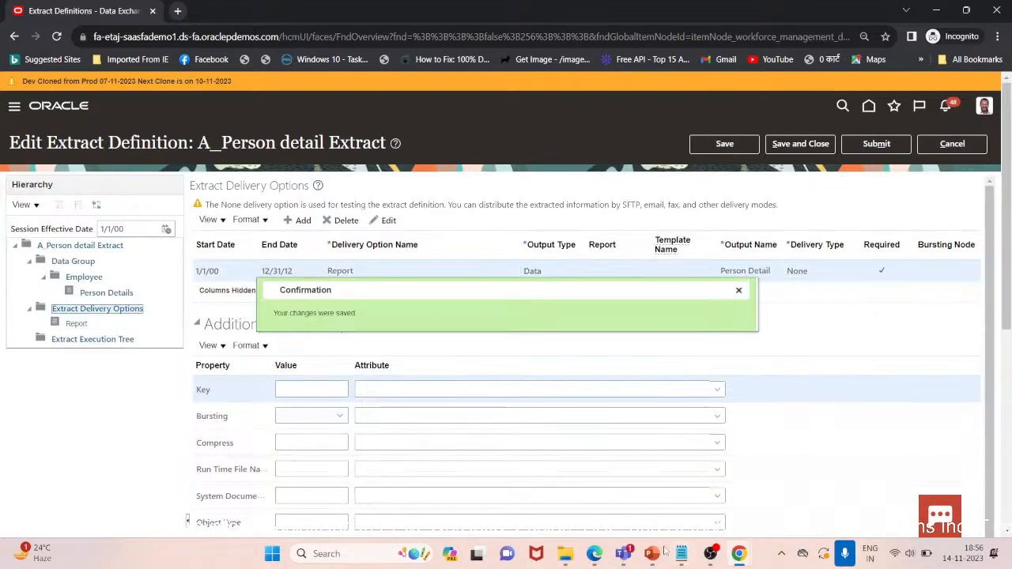
Switch briefly to the slideshow and return to the extract definition in the browser
{"action": "mouse_move", "coordinate": [651, 558]}
{"action": "left_click", "coordinate": [755, 443]}
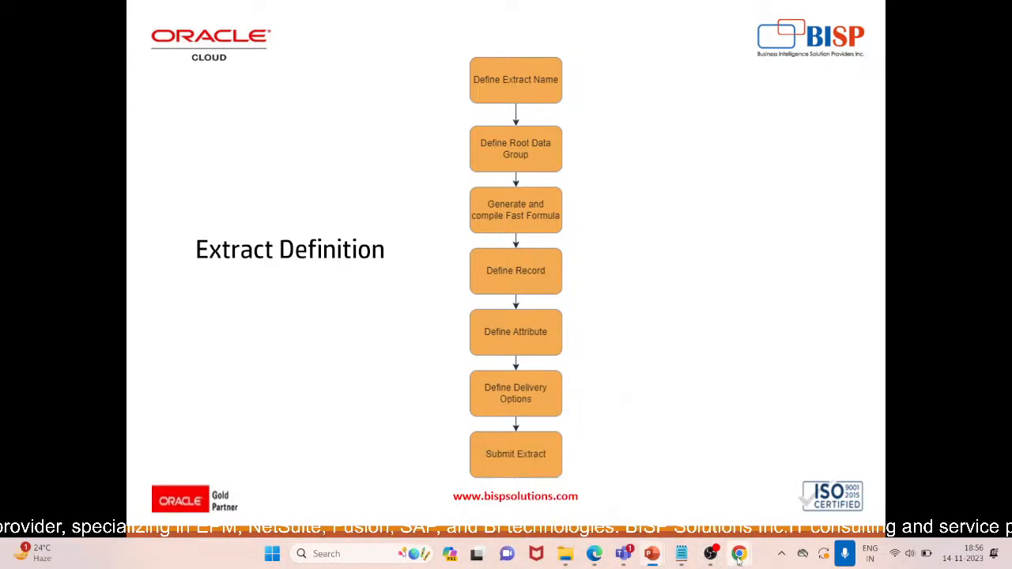
{"action": "mouse_move", "coordinate": [739, 553]}
{"action": "left_click", "coordinate": [751, 498]}
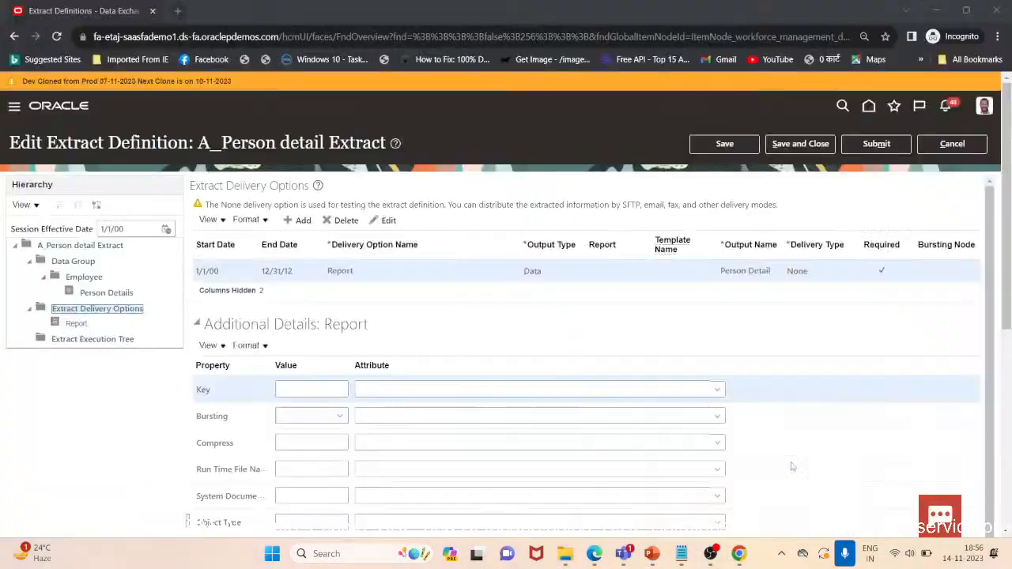
Submit the extract definition and close the validation messages
{"action": "left_click", "coordinate": [875, 145]}
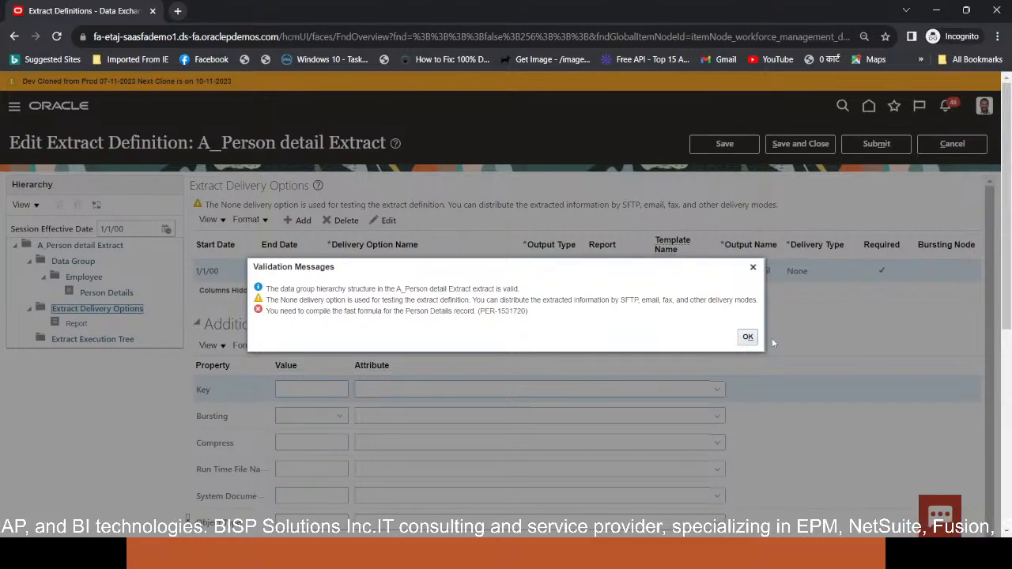
{"action": "left_click", "coordinate": [747, 337]}
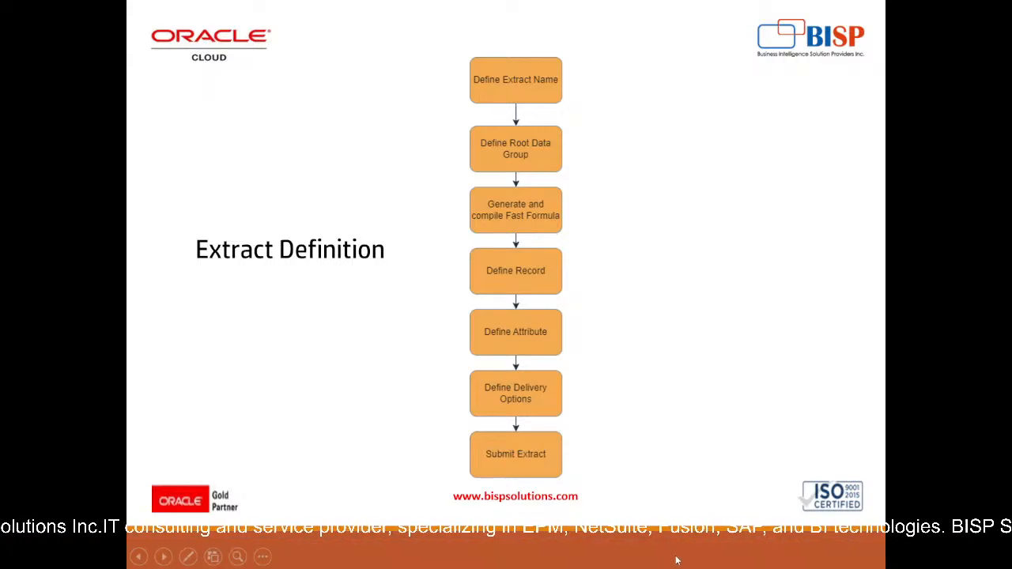
Leave the slideshow and switch back to the browser's Extract Definitions list
{"action": "left_click", "coordinate": [676, 560]}
{"action": "key", "text": "Left"}
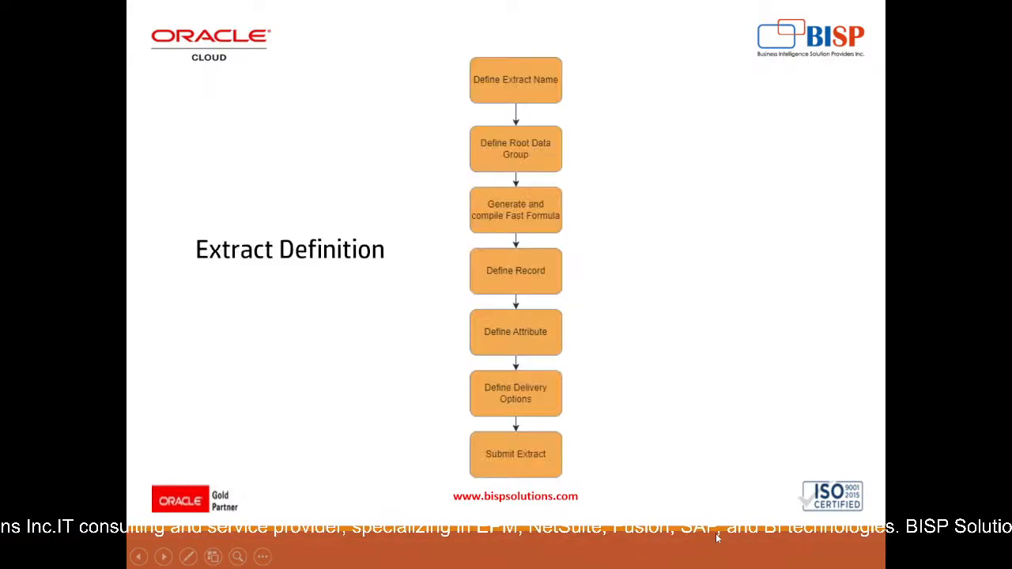
{"action": "key", "text": "Escape"}
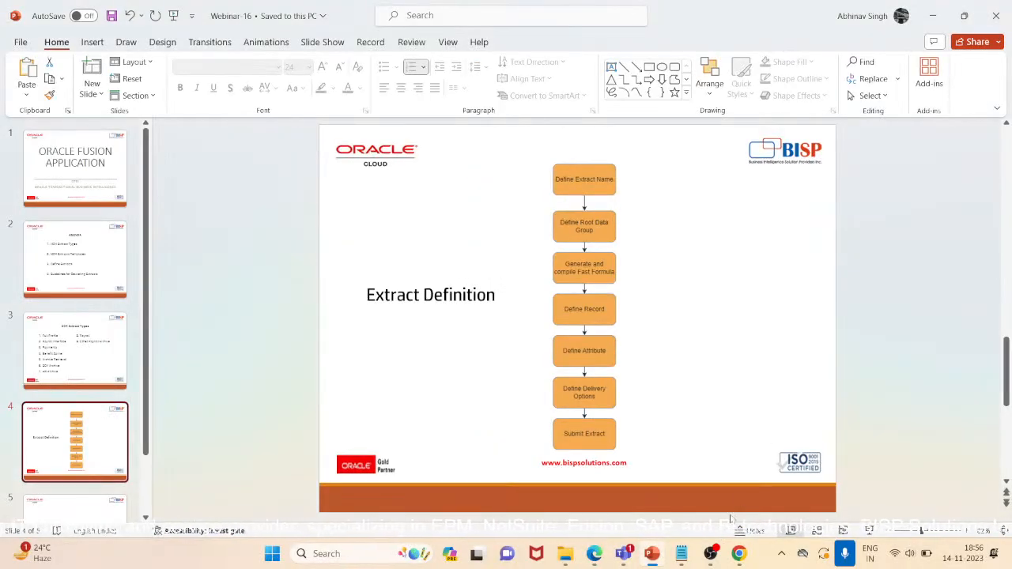
{"action": "mouse_move", "coordinate": [738, 553]}
{"action": "left_click", "coordinate": [814, 451]}
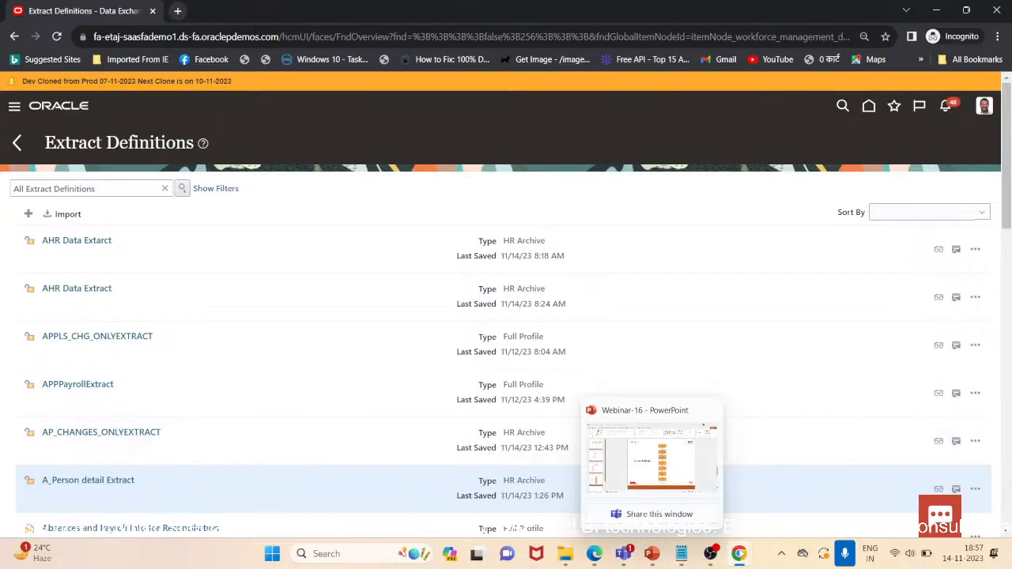
Navigate to Data Exchange and open the Submit Extracts task
{"action": "mouse_move", "coordinate": [738, 553]}
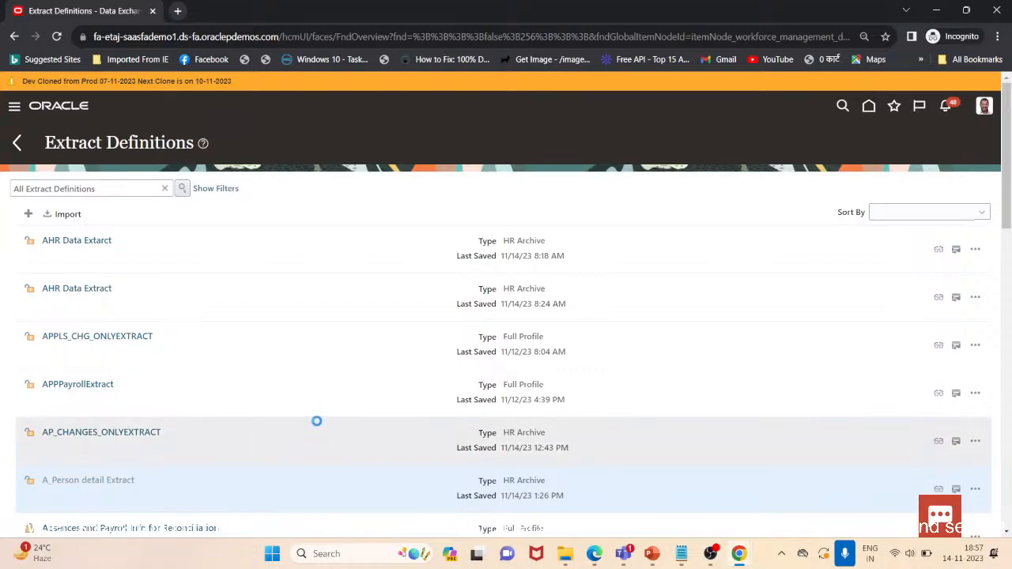
{"action": "mouse_move", "coordinate": [1009, 129]}
{"action": "left_mouse_down"}
{"action": "mouse_move", "coordinate": [1010, 219]}
{"action": "mouse_move", "coordinate": [1008, 123]}
{"action": "left_mouse_up"}
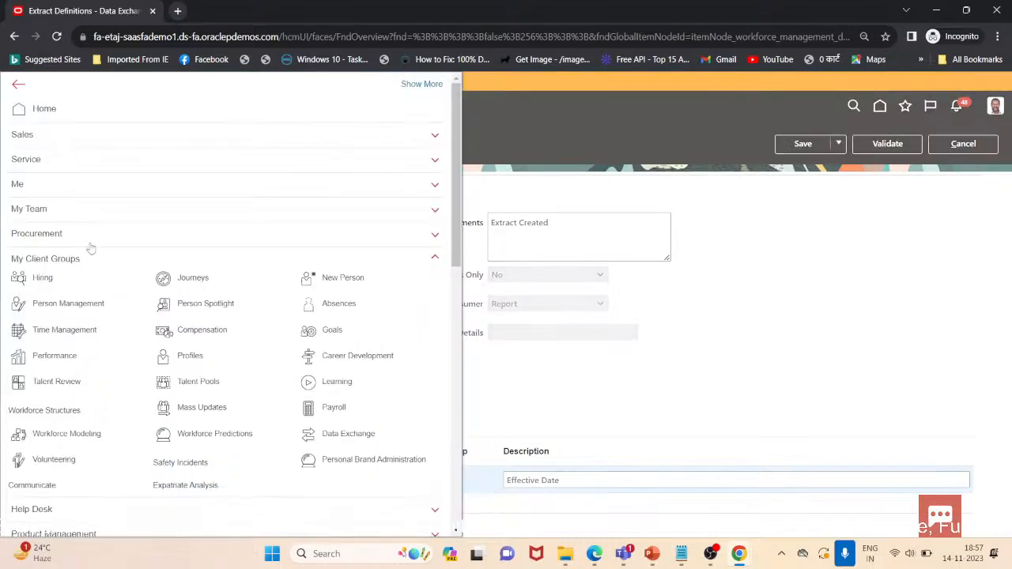
{"action": "left_click", "coordinate": [320, 441]}
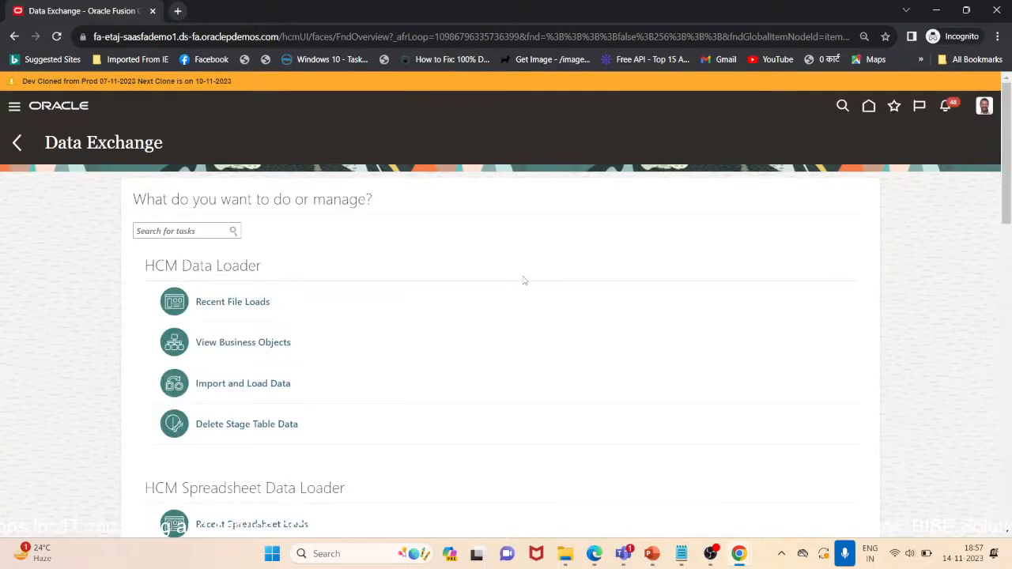
{"action": "scroll", "coordinate": [522, 280], "scroll_direction": "down", "scroll_amount": 5}
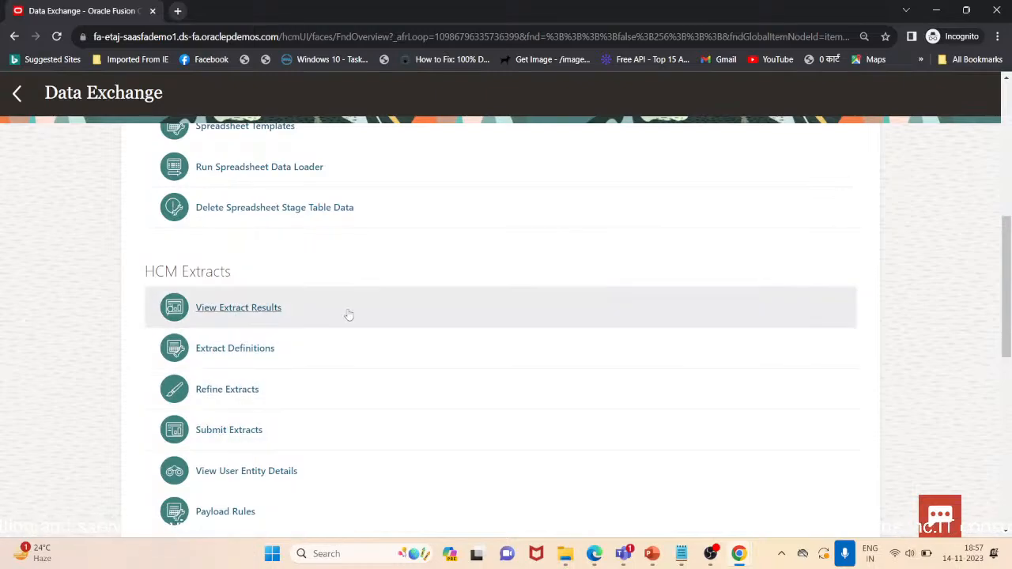
{"action": "left_click", "coordinate": [206, 433]}
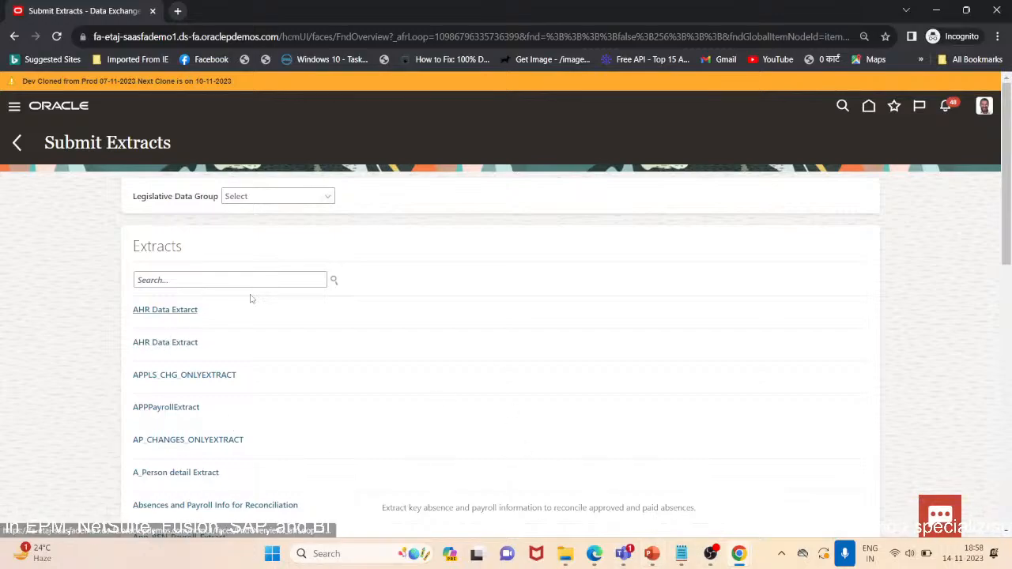
Open A_Person detail Extract for submission, naming the instance AS_PERSON with effective date 11/14/23
{"action": "left_click", "coordinate": [188, 472]}
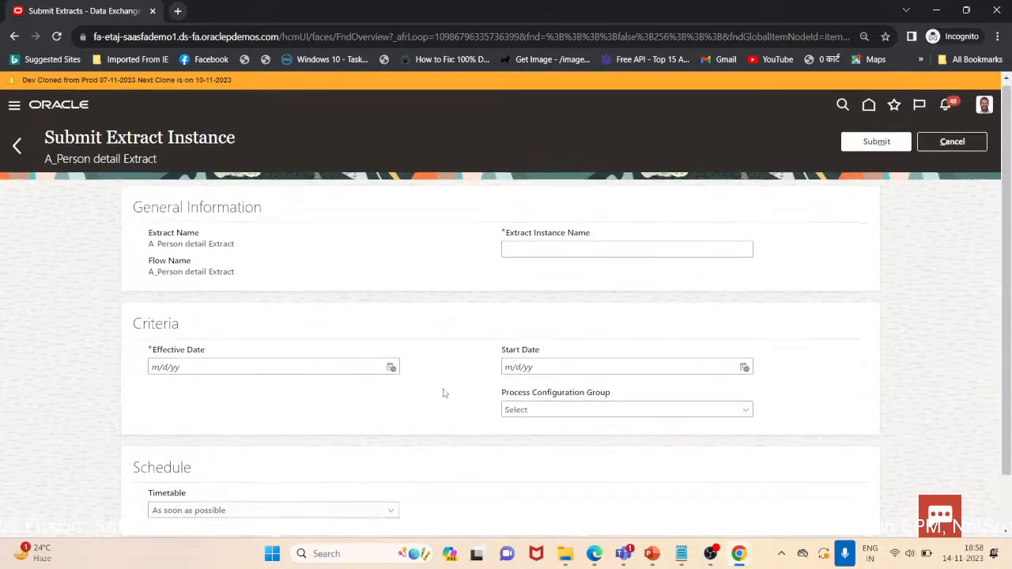
{"action": "scroll", "coordinate": [446, 393], "scroll_direction": "down", "scroll_amount": 1}
{"action": "left_click", "coordinate": [642, 192]}
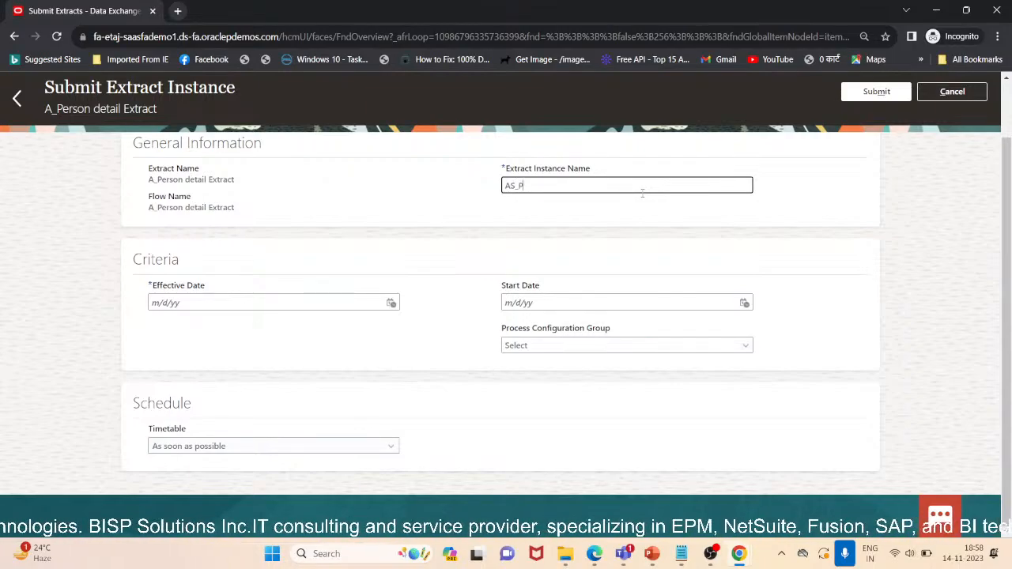
{"action": "type", "text": "ERSON"}
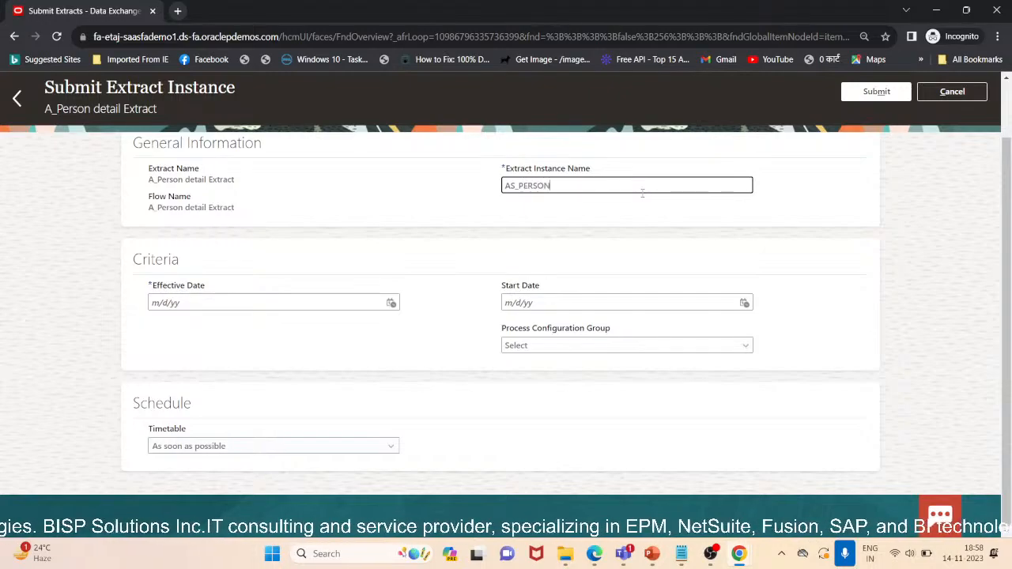
{"action": "left_click", "coordinate": [390, 303]}
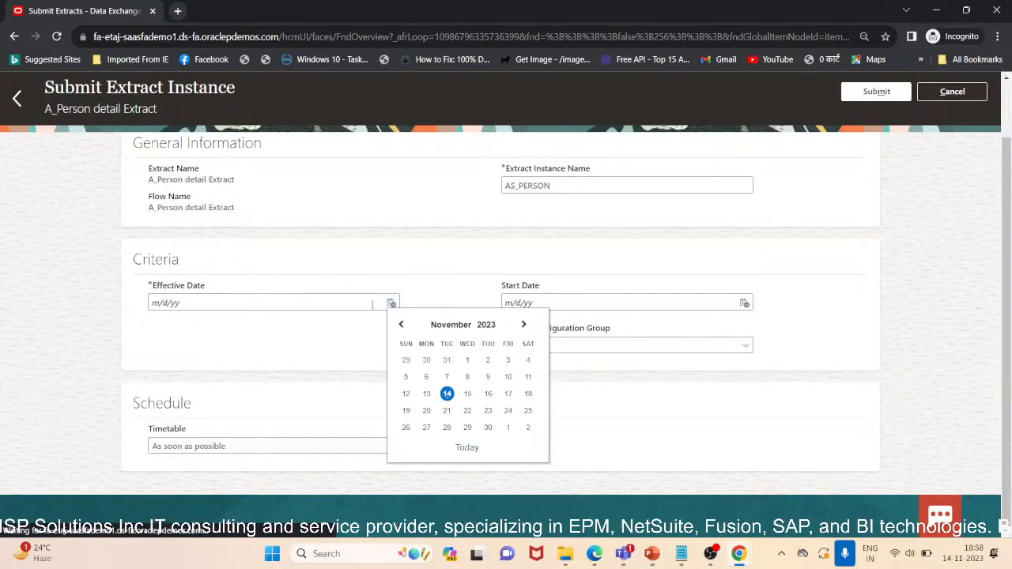
{"action": "left_click", "coordinate": [447, 392]}
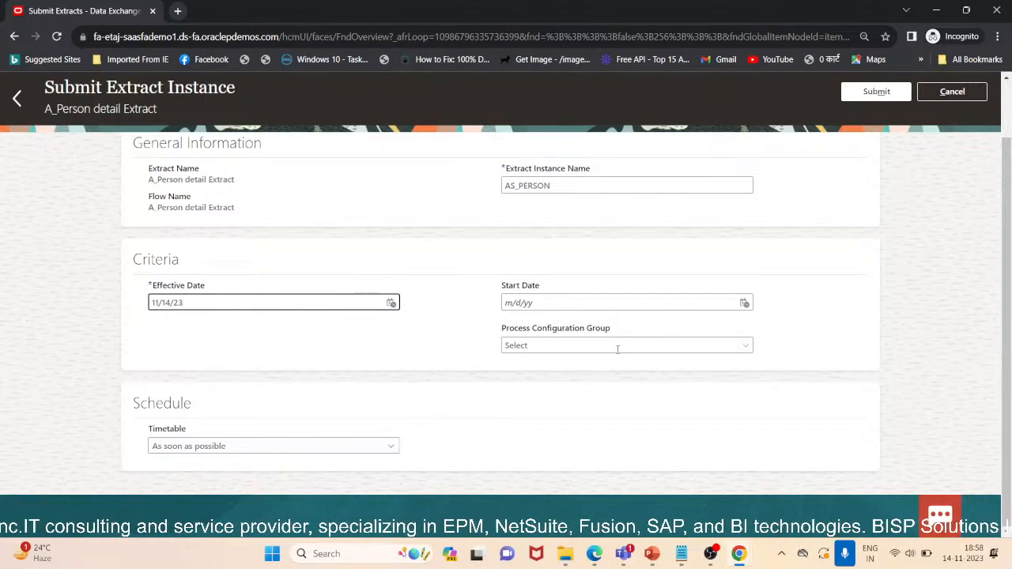
Submit the AS_PERSON extract instance with the timetable left at As soon as possible
{"action": "left_click", "coordinate": [337, 446]}
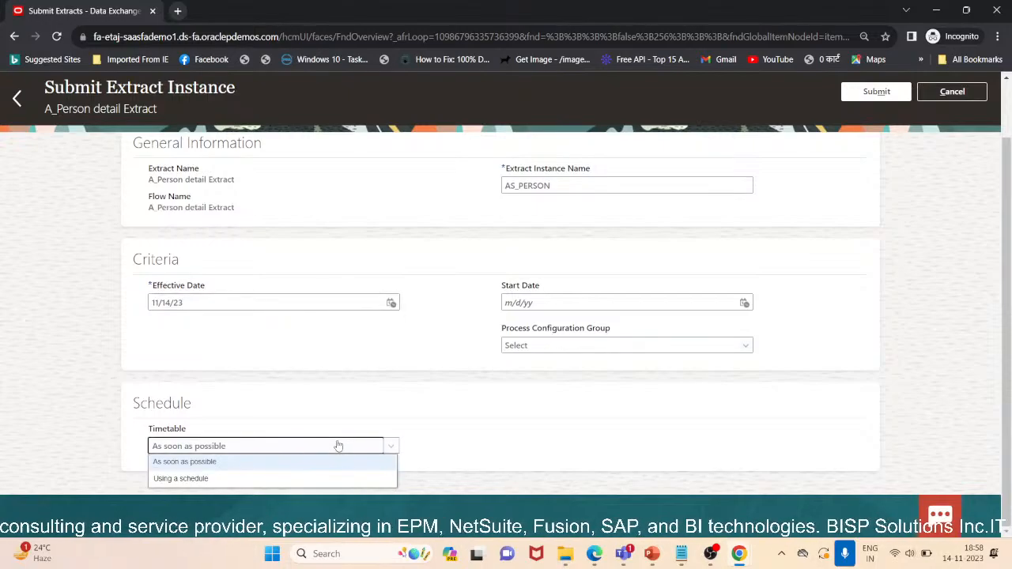
{"action": "left_click", "coordinate": [336, 446]}
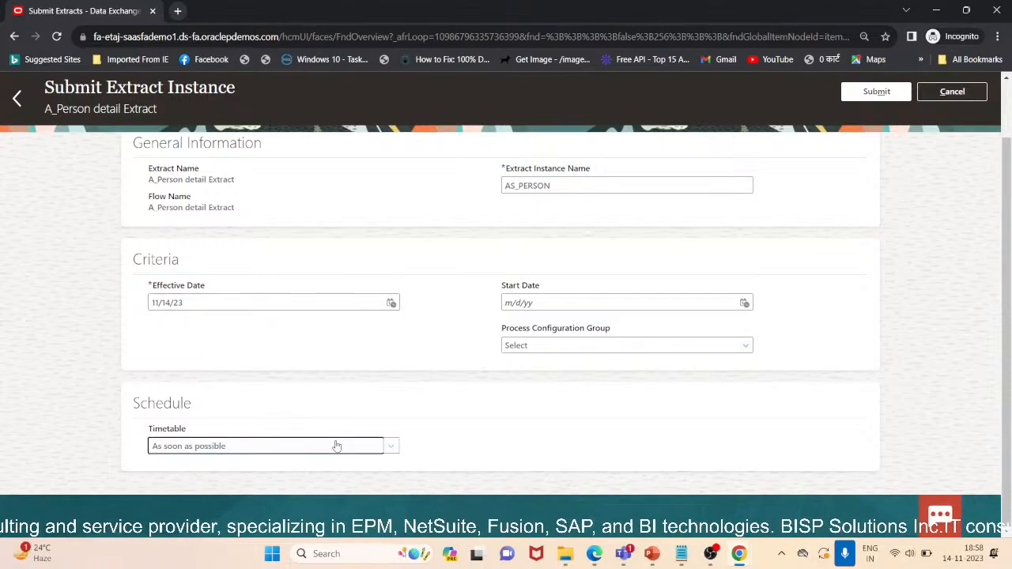
{"action": "scroll", "coordinate": [790, 298], "scroll_direction": "up", "scroll_amount": 2}
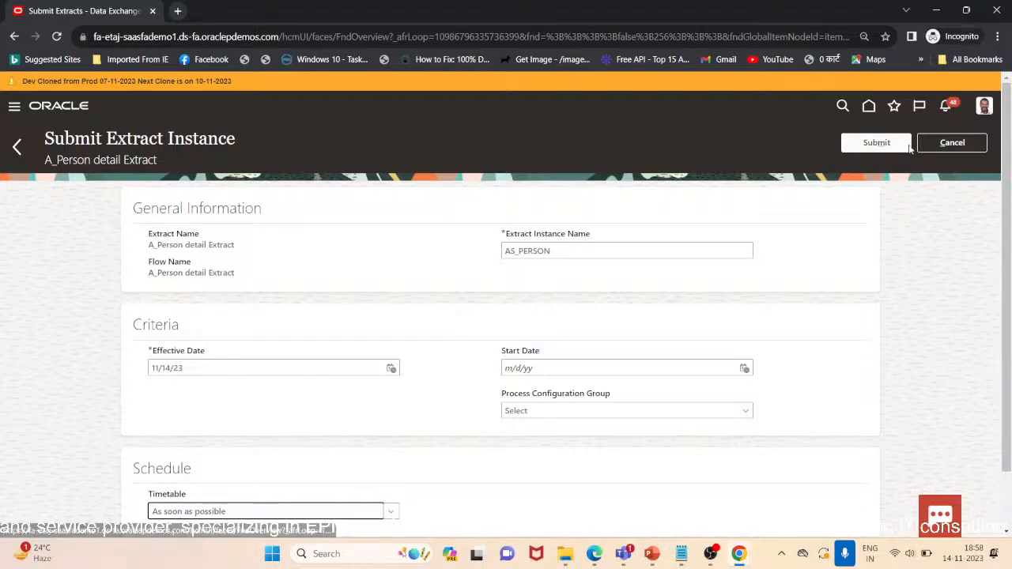
{"action": "left_click", "coordinate": [878, 143]}
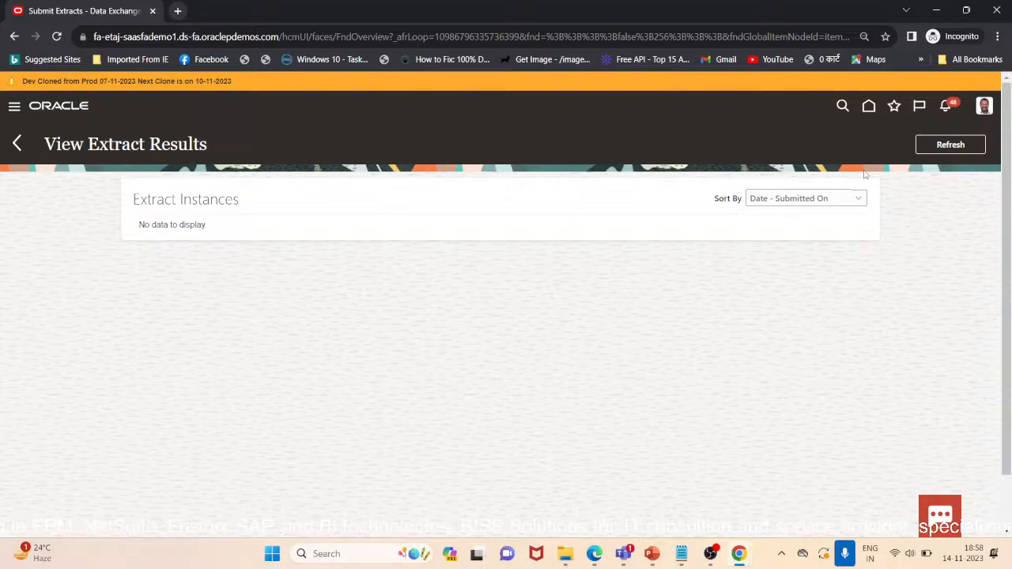
Refresh the extract results list and inspect the submitted instance's submission details
{"action": "left_click", "coordinate": [952, 145]}
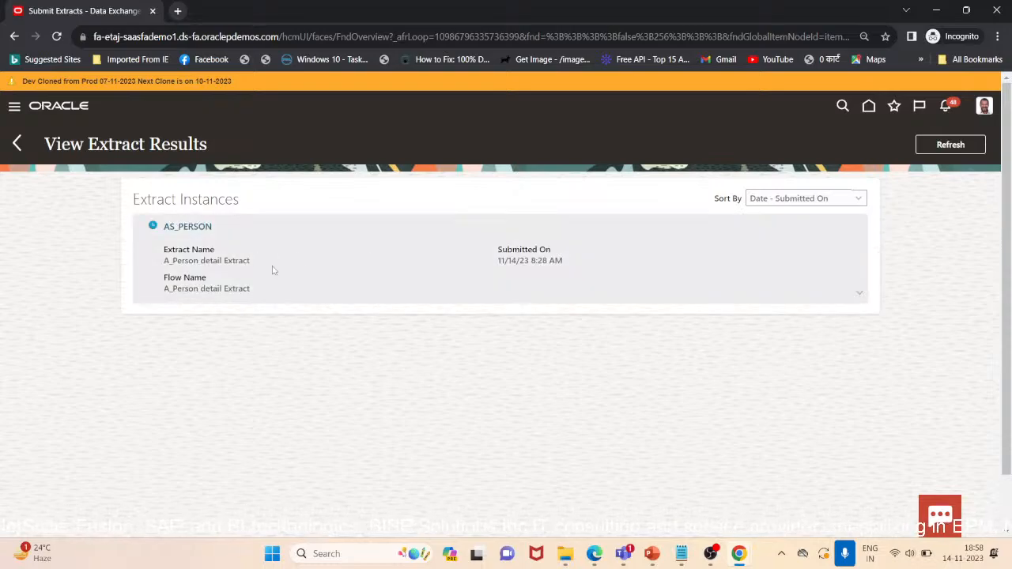
{"action": "left_click_drag", "start_coordinate": [499, 252], "coordinate": [555, 253]}
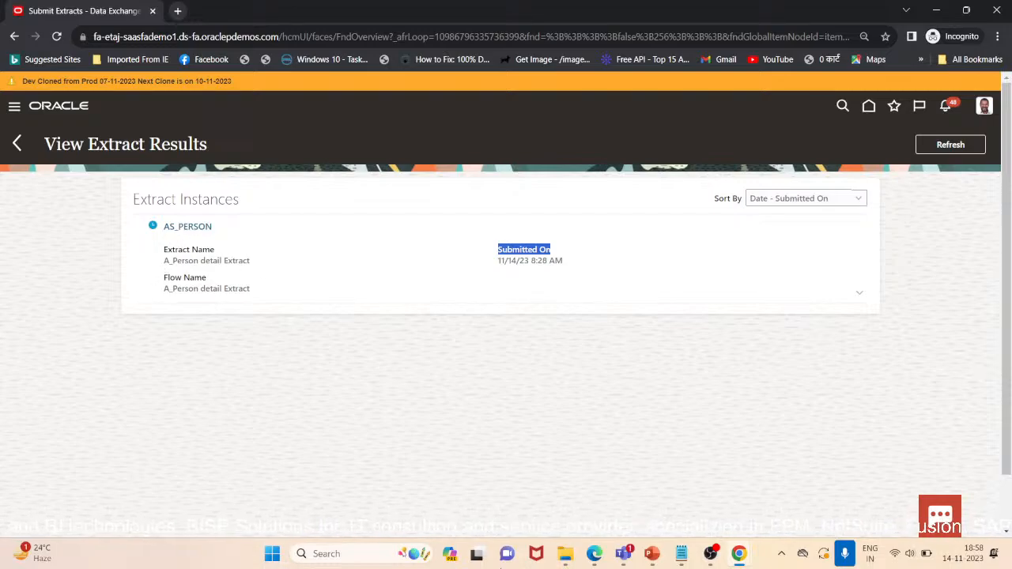
Review the agenda slide in the presentation and return to the browser
{"action": "left_click", "coordinate": [651, 553]}
{"action": "scroll", "coordinate": [380, 383], "scroll_direction": "up", "scroll_amount": 2}
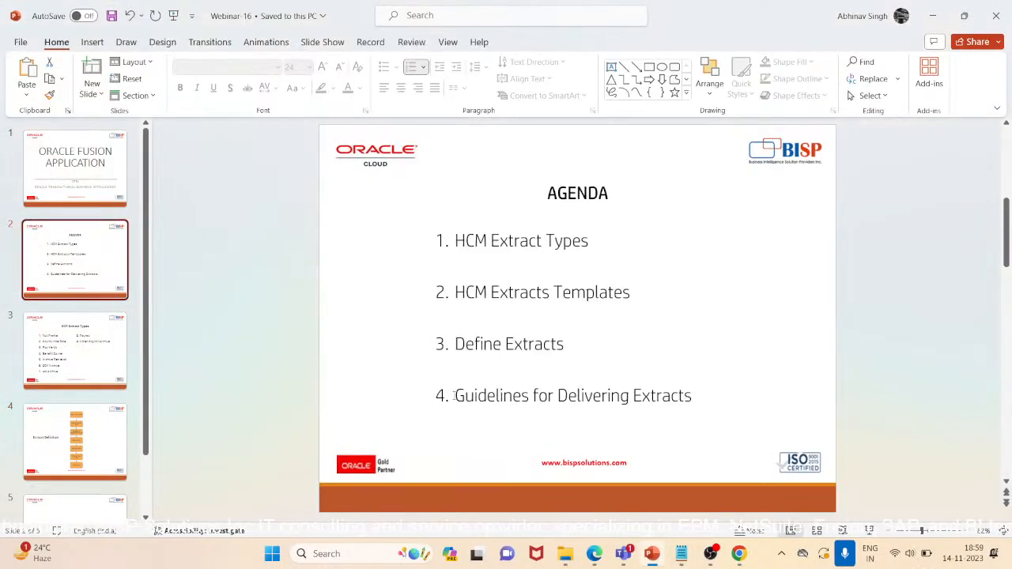
{"action": "left_click_drag", "start_coordinate": [455, 395], "coordinate": [694, 395]}
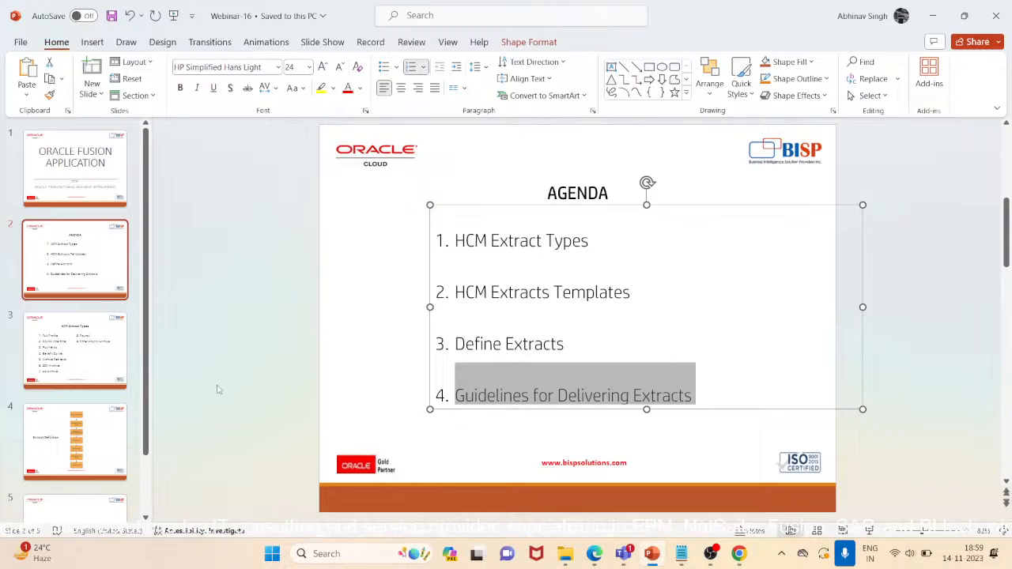
{"action": "left_click", "coordinate": [144, 322]}
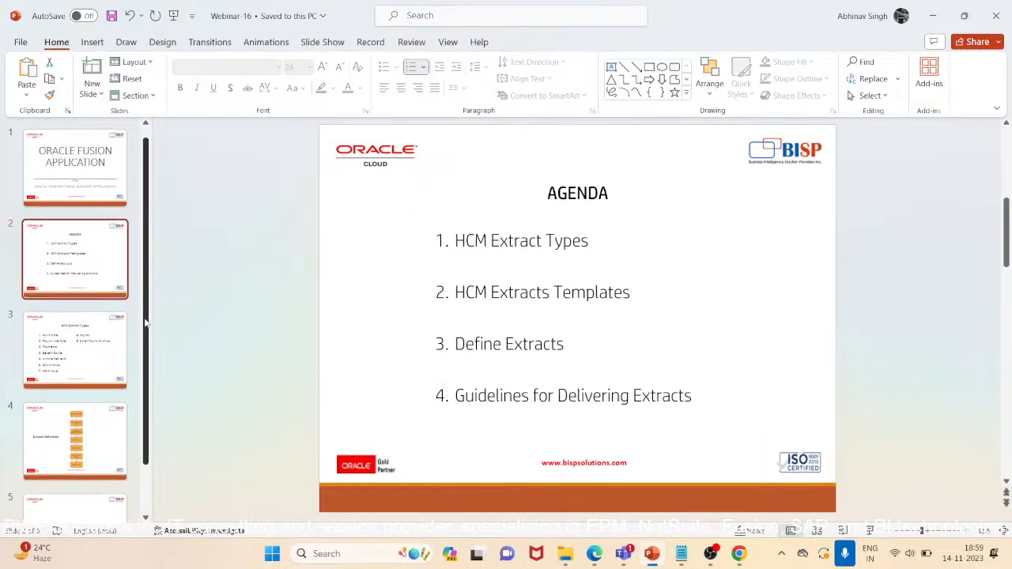
{"action": "scroll", "coordinate": [144, 322], "scroll_direction": "down", "scroll_amount": 1}
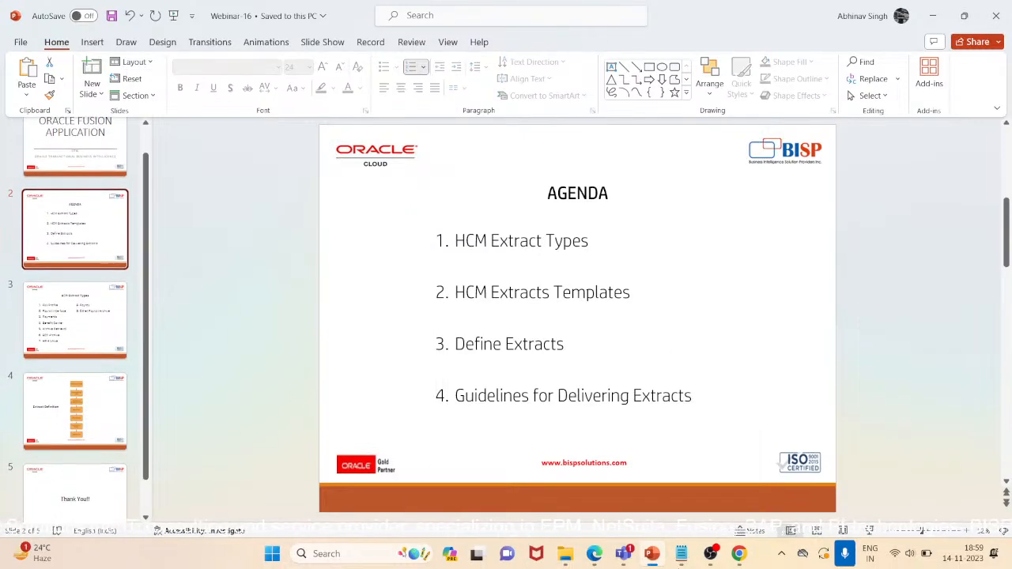
{"action": "mouse_move", "coordinate": [681, 562]}
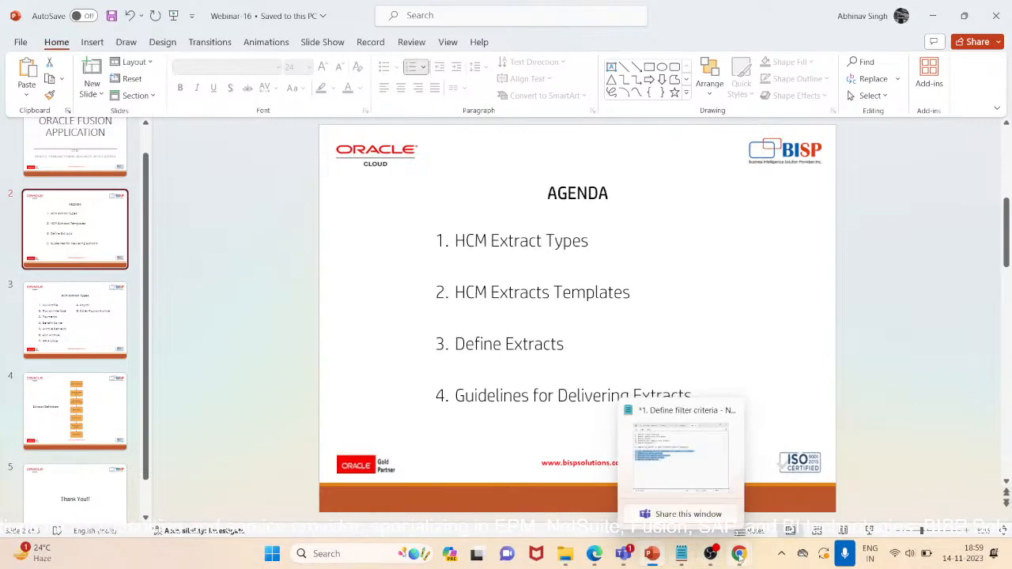
{"action": "mouse_move", "coordinate": [738, 554]}
{"action": "left_click", "coordinate": [793, 478]}
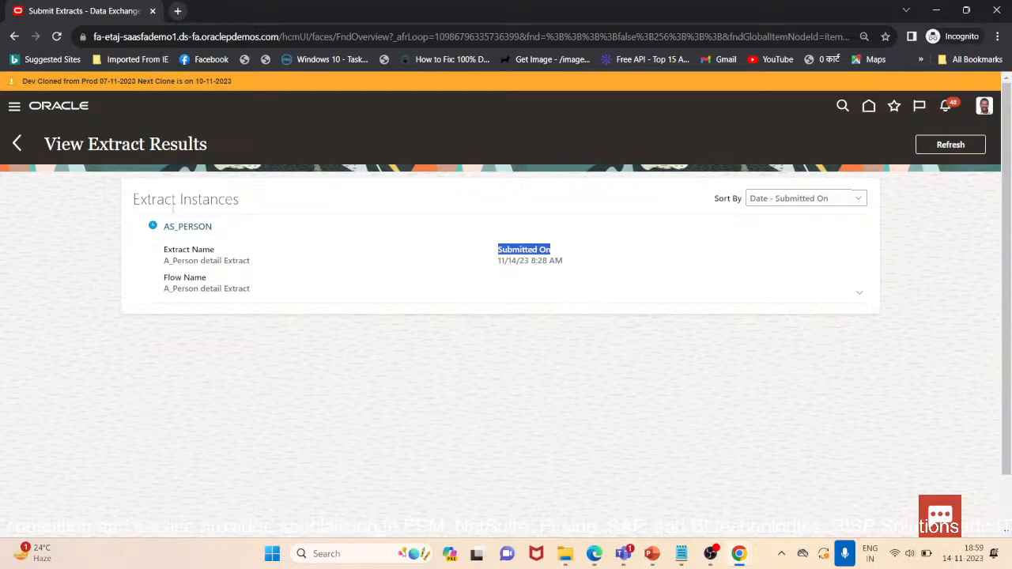
Open the AS_PERSON instance details to check its status and return to Data Exchange
{"action": "left_click", "coordinate": [178, 226]}
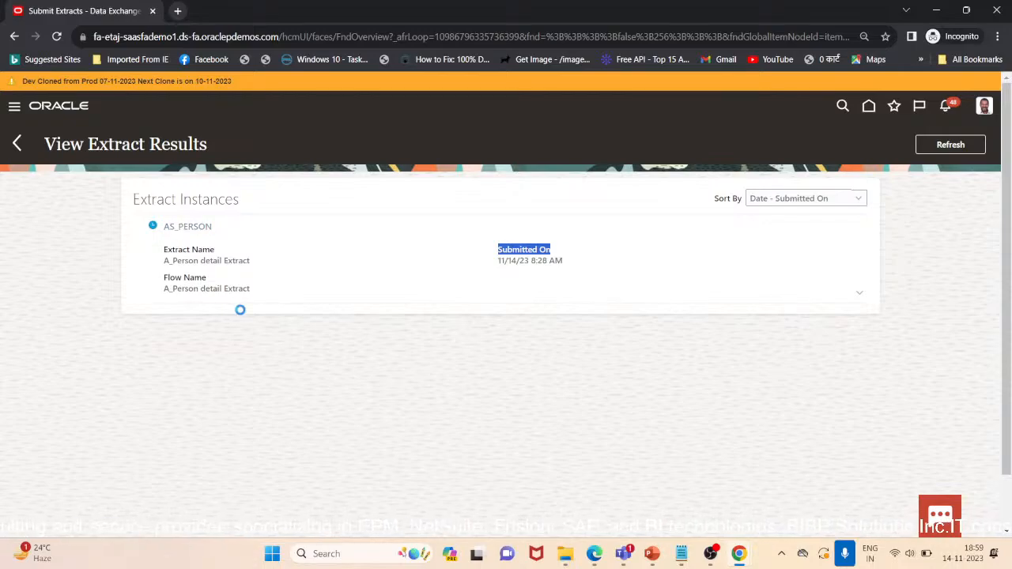
{"action": "left_click", "coordinate": [19, 142]}
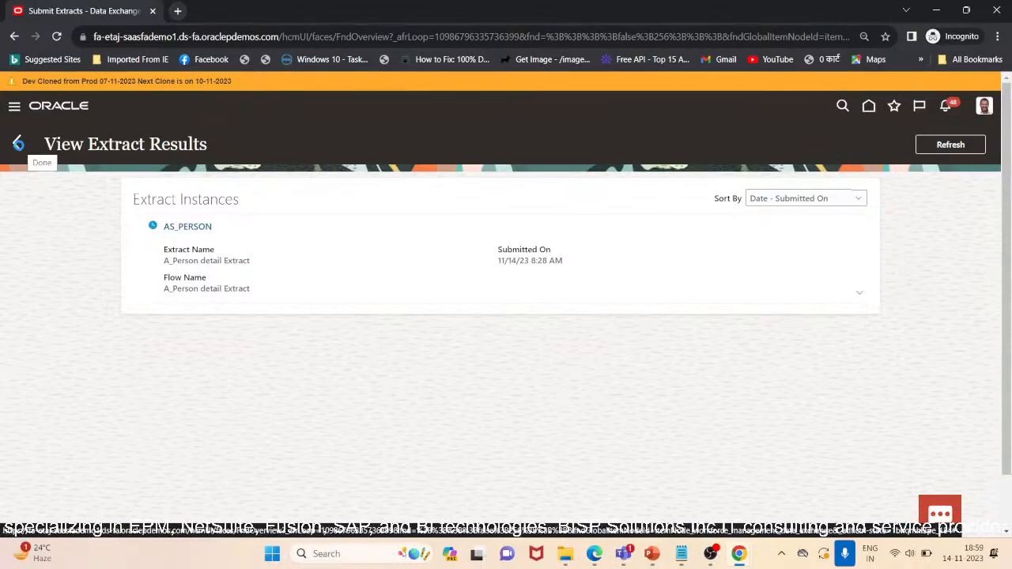
{"action": "left_click", "coordinate": [18, 143]}
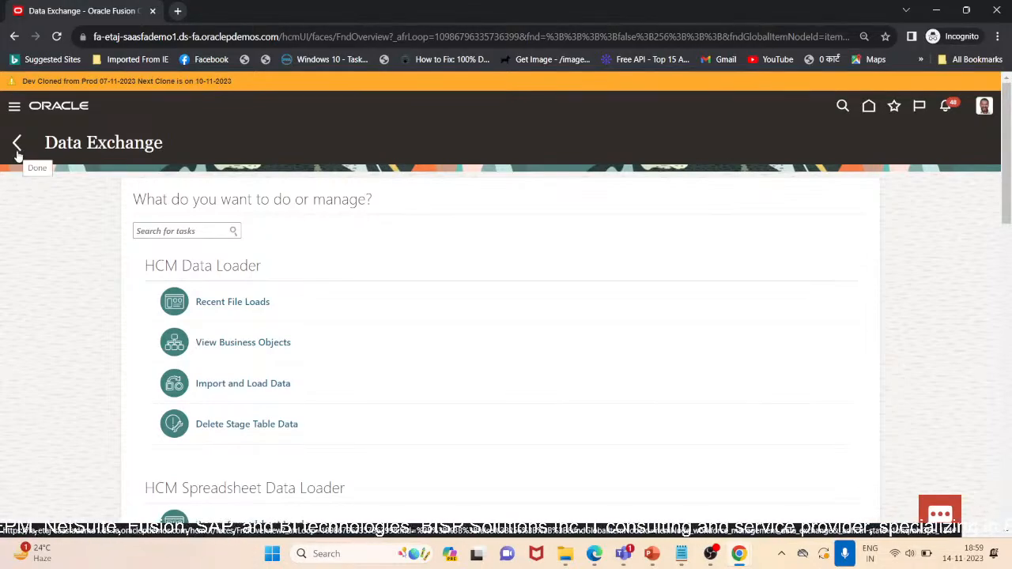
Open A_Person detail Extract for editing from the Extract Definitions list
{"action": "scroll", "coordinate": [90, 353], "scroll_direction": "down", "scroll_amount": 10}
{"action": "scroll", "coordinate": [632, 357], "scroll_direction": "up", "scroll_amount": 6}
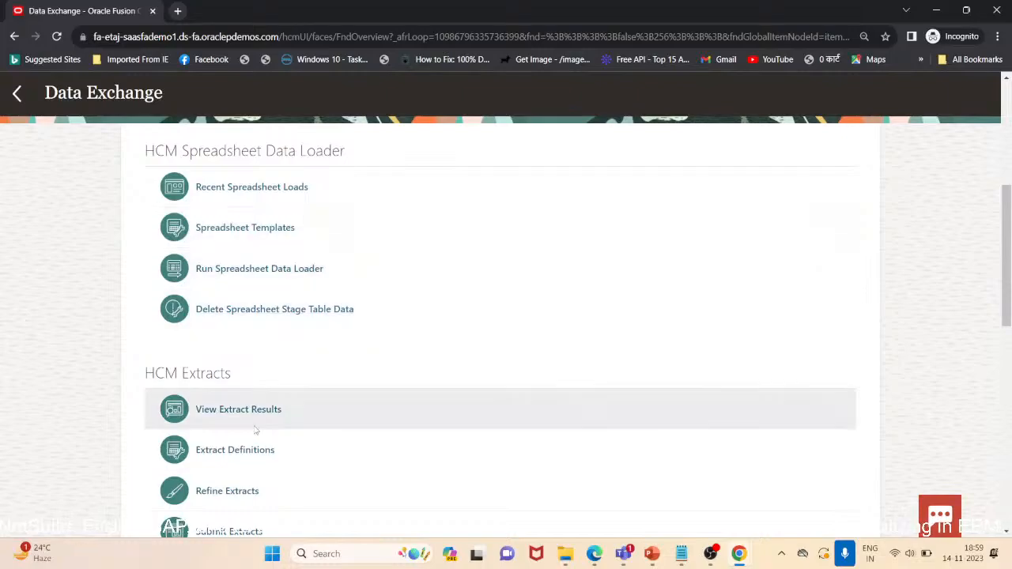
{"action": "left_click_drag", "start_coordinate": [195, 450], "coordinate": [239, 450]}
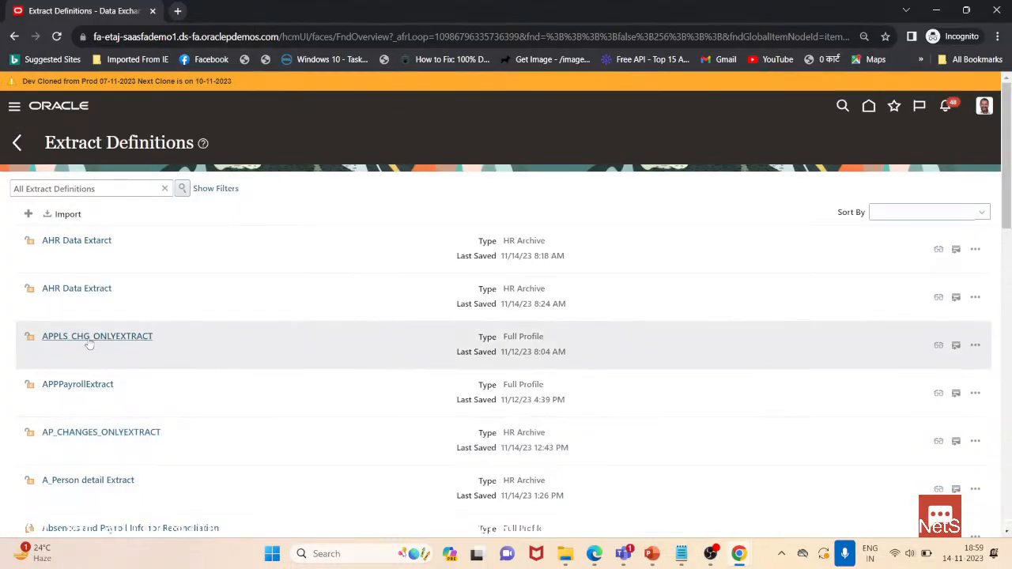
{"action": "scroll", "coordinate": [86, 341], "scroll_direction": "down", "scroll_amount": 3}
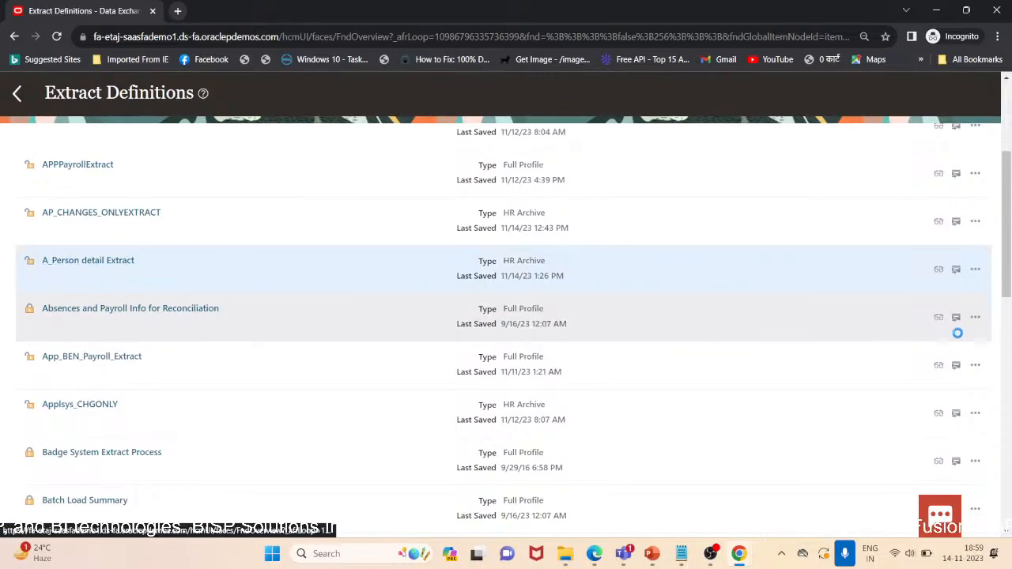
{"action": "left_click", "coordinate": [975, 270]}
{"action": "left_click", "coordinate": [934, 355]}
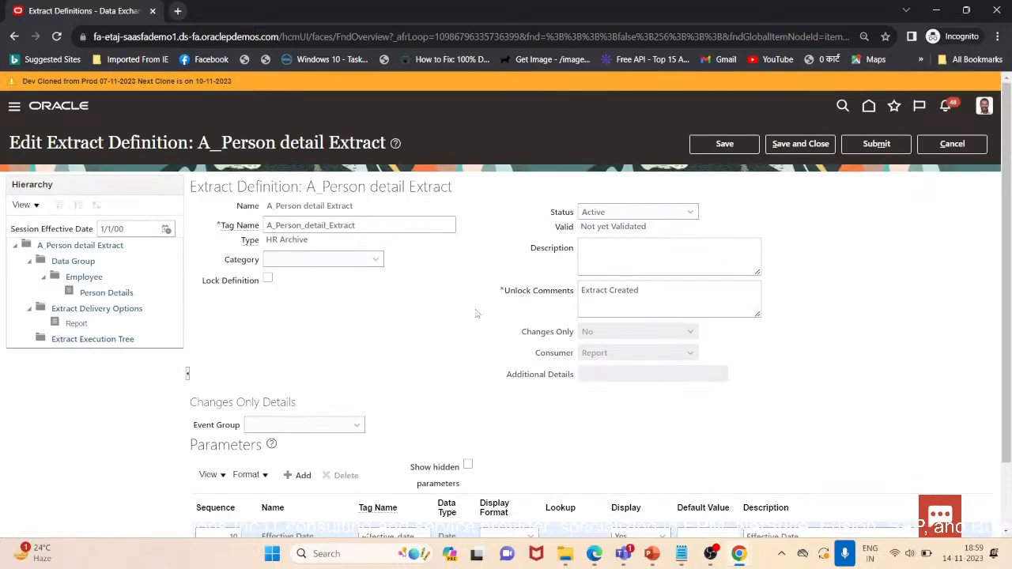
Export the XML schema from the Extract Execution Tree, saving it as A_Person detail Extract_2000-01-01
{"action": "left_click", "coordinate": [108, 343]}
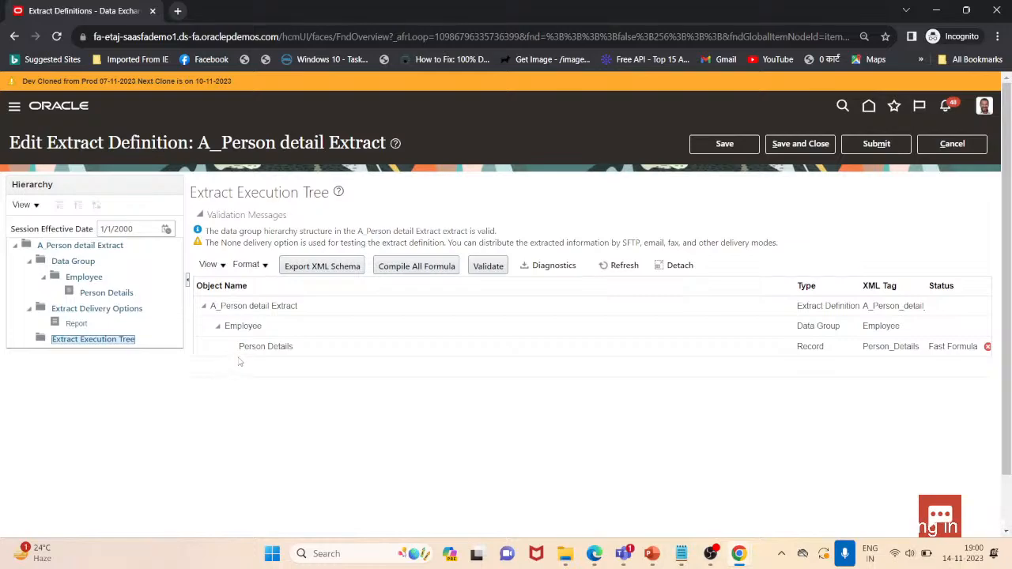
{"action": "left_click", "coordinate": [321, 270]}
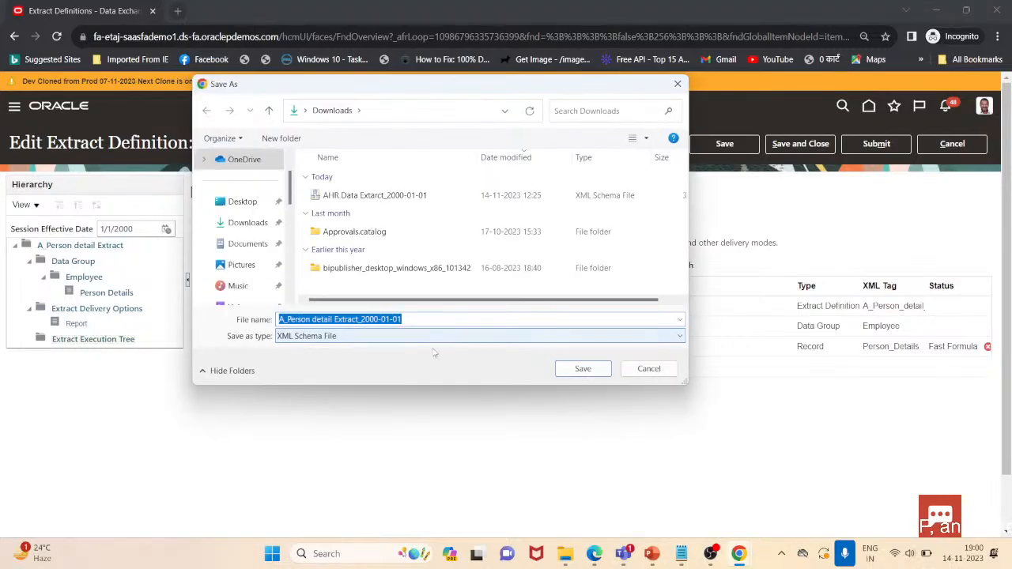
{"action": "left_click", "coordinate": [581, 370]}
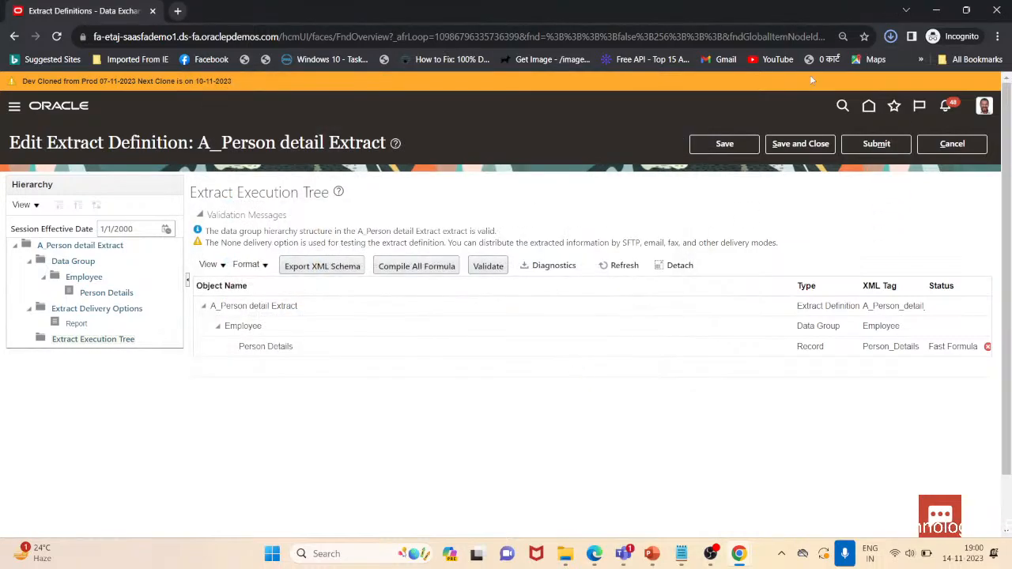
Try to open the downloaded XSD file from the browser's download history
{"action": "left_click", "coordinate": [890, 37]}
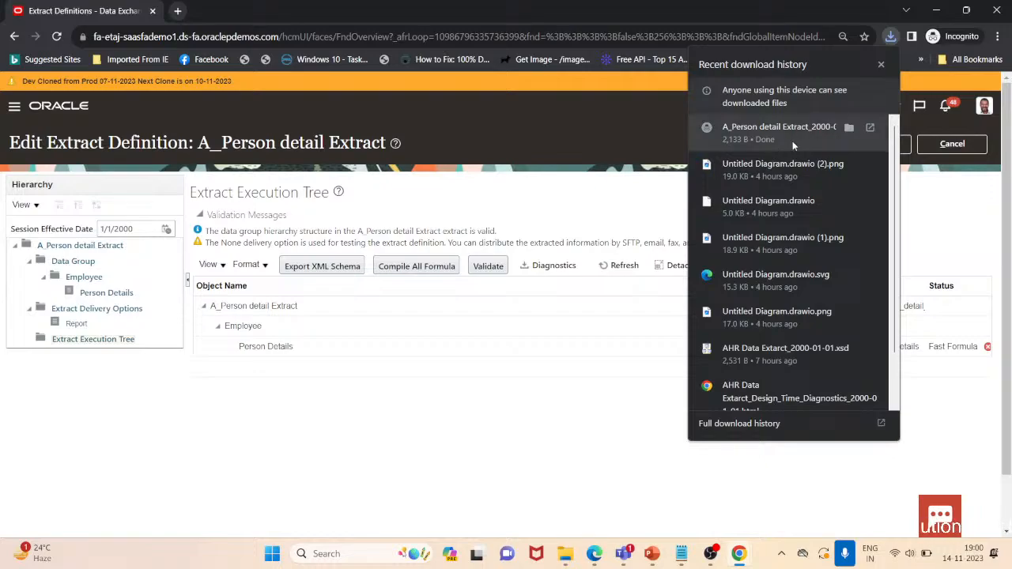
{"action": "left_click", "coordinate": [549, 432]}
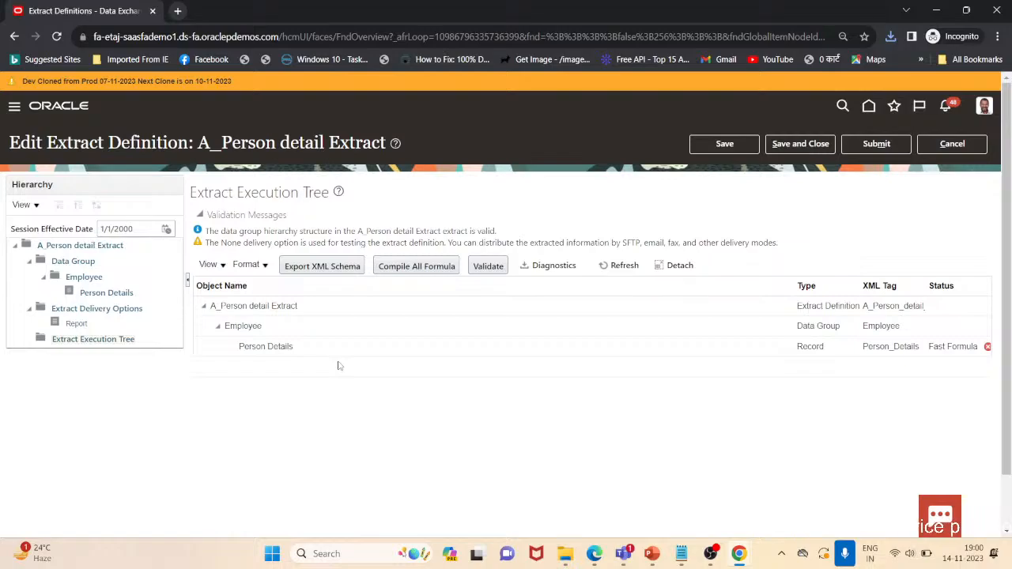
{"action": "left_click", "coordinate": [892, 37]}
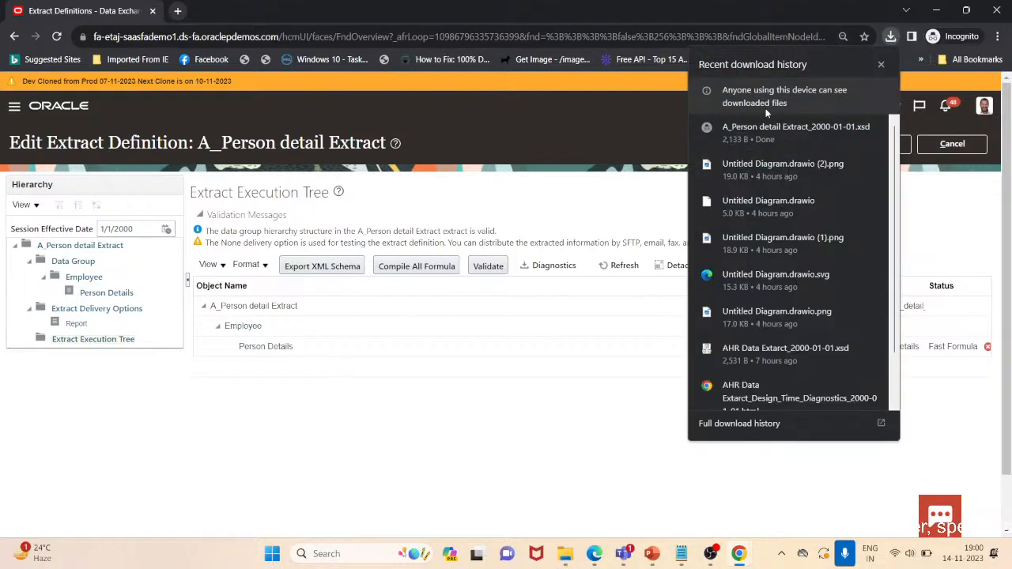
{"action": "left_click", "coordinate": [645, 189]}
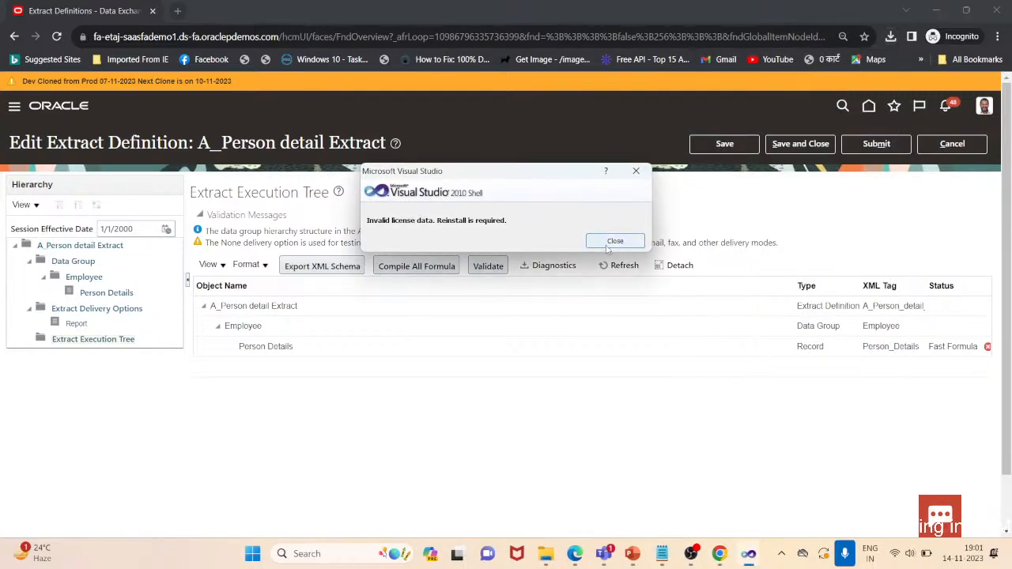
{"action": "left_click", "coordinate": [609, 243]}
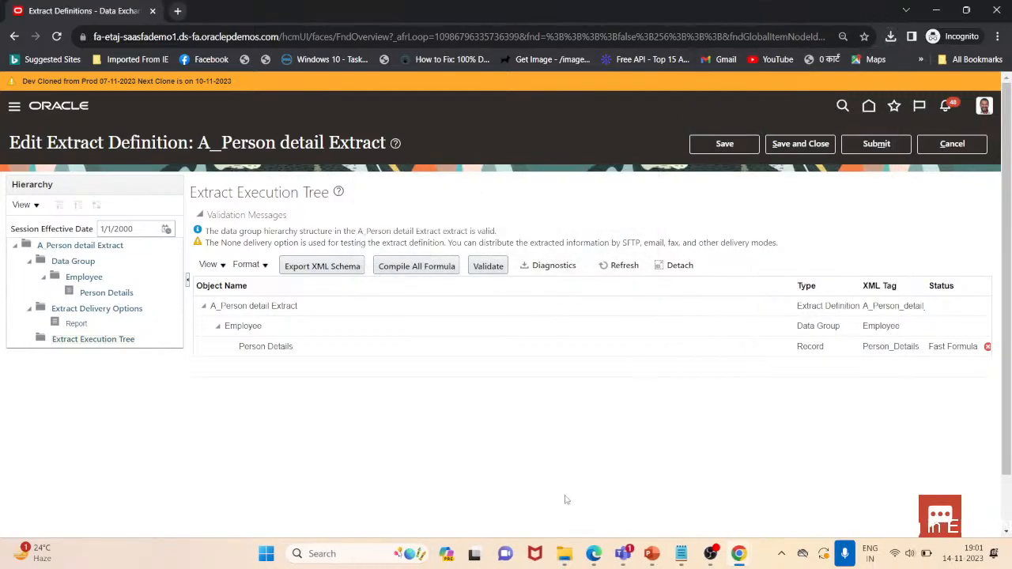
Locate the exported A_Person detail Extract_2000-01-01 schema file in the Downloads folder
{"action": "left_click", "coordinate": [566, 555]}
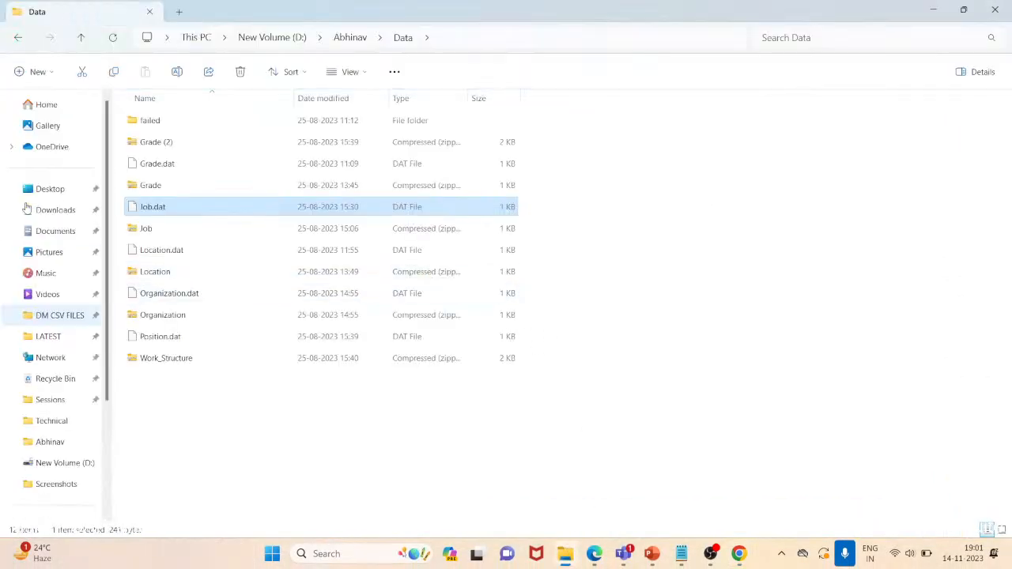
{"action": "left_click", "coordinate": [36, 214]}
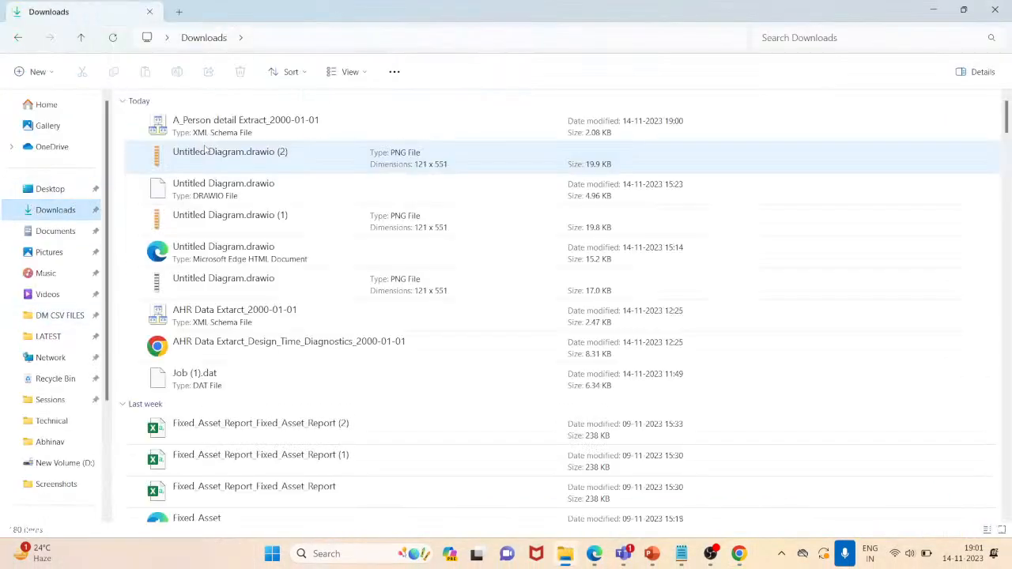
{"action": "left_click", "coordinate": [268, 128]}
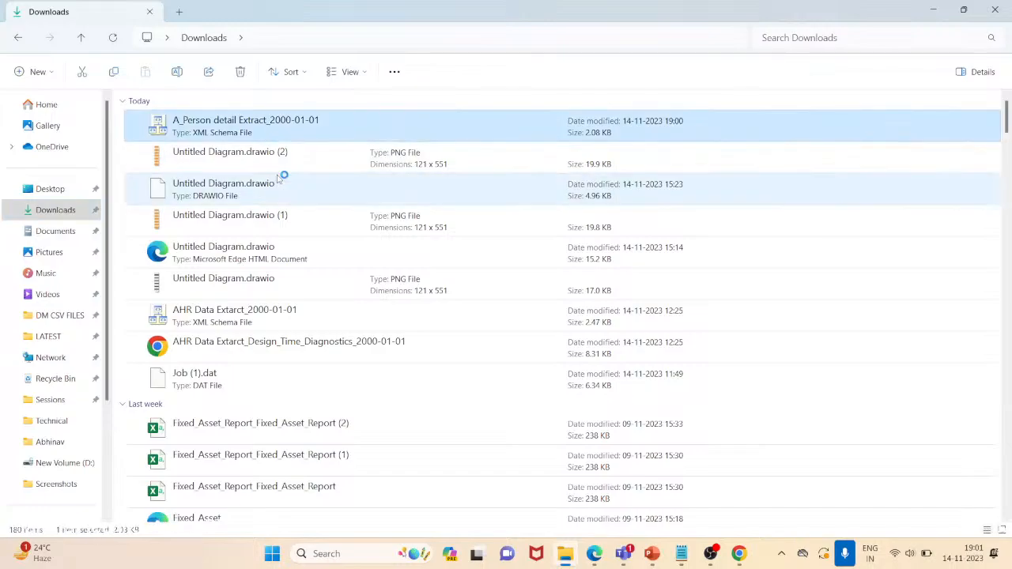
{"action": "left_click", "coordinate": [605, 241]}
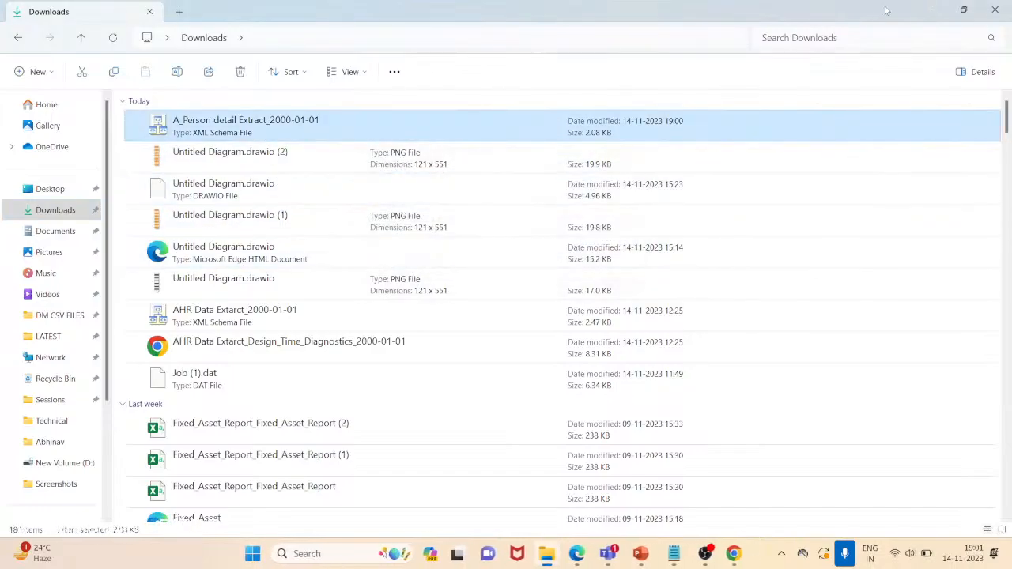
{"action": "left_click", "coordinate": [933, 10]}
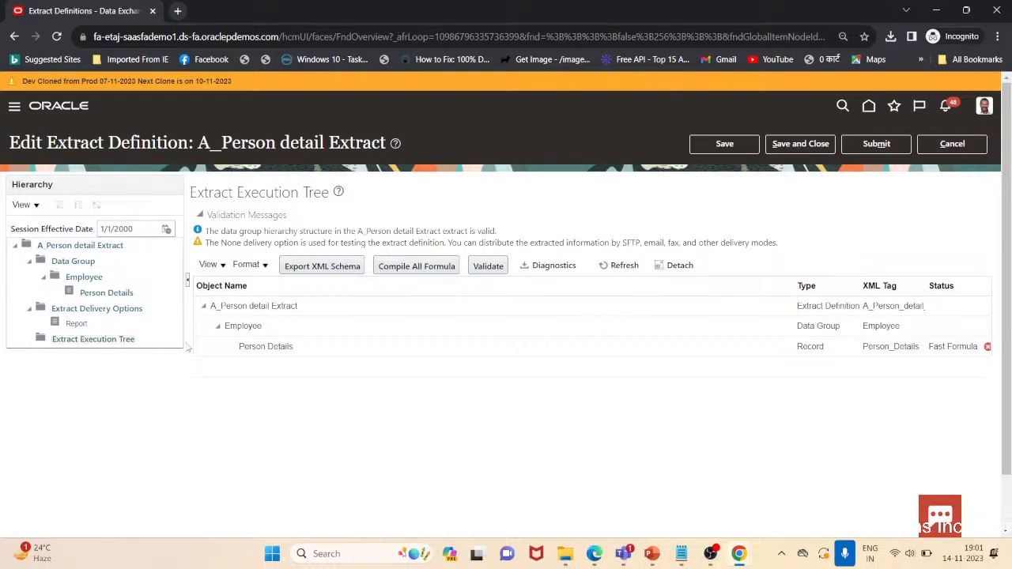
Open Extract Delivery Options, add a new delivery option row and delete it again
{"action": "left_click", "coordinate": [118, 316]}
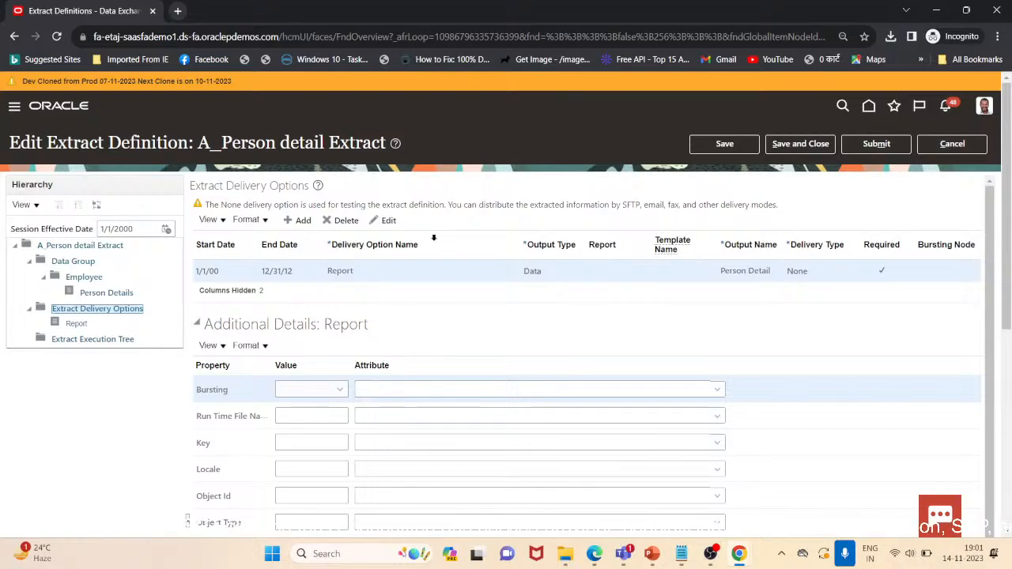
{"action": "left_click", "coordinate": [300, 219]}
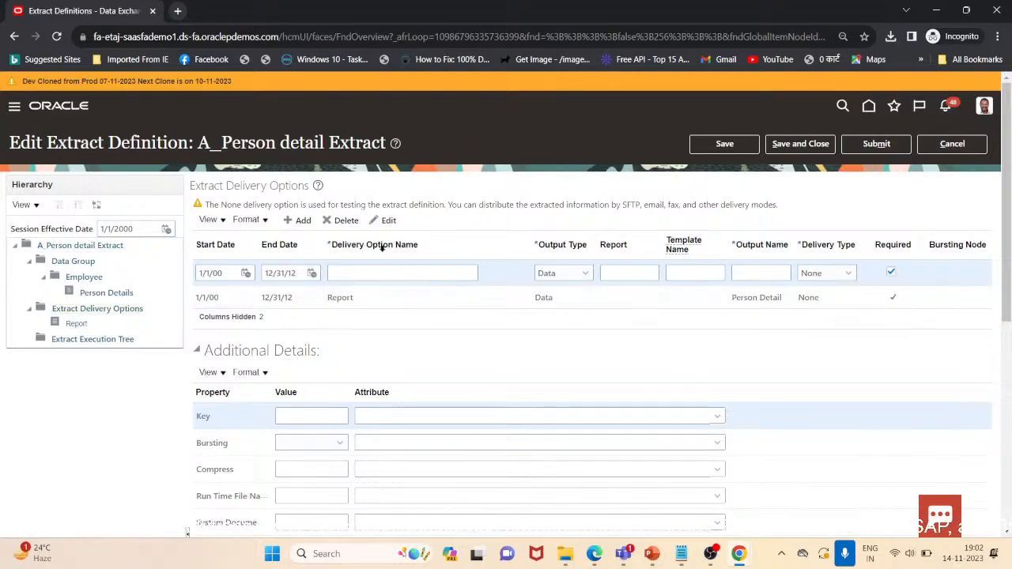
{"action": "left_click", "coordinate": [341, 220]}
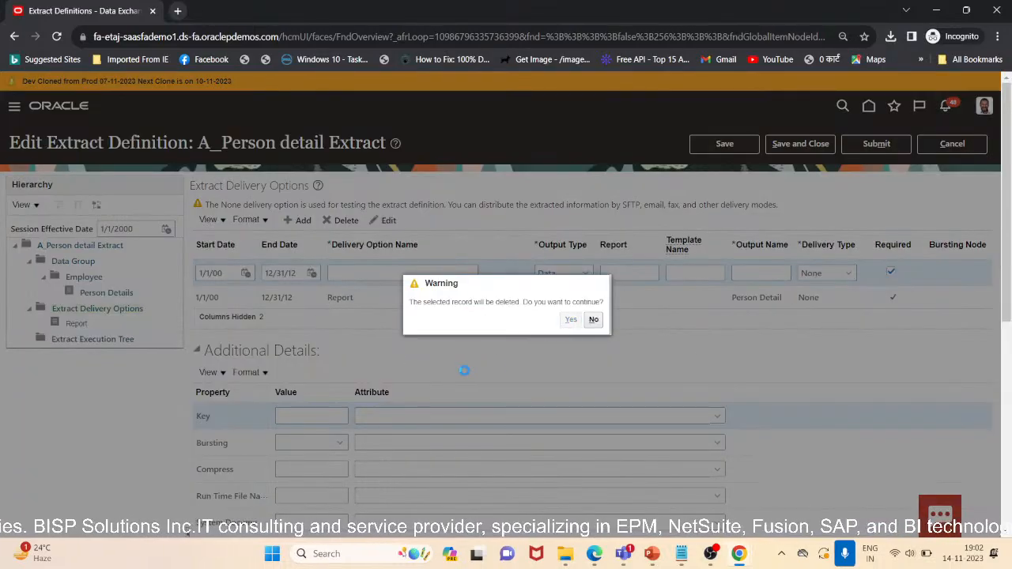
{"action": "left_click", "coordinate": [571, 319]}
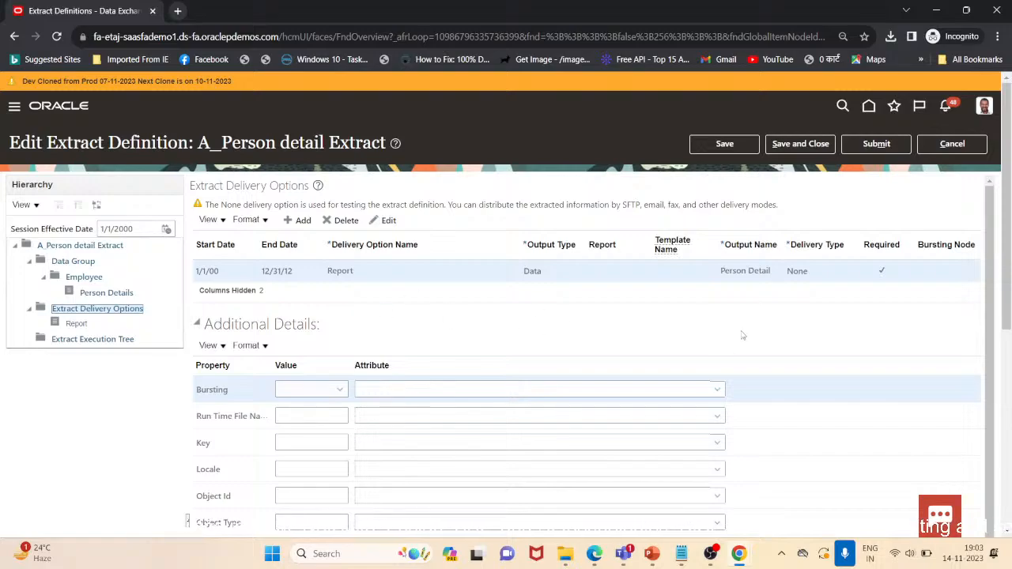
Add a new delivery option row with delivery type FTP and review its additional FTP properties, cancelling a deletion
{"action": "left_click", "coordinate": [298, 220]}
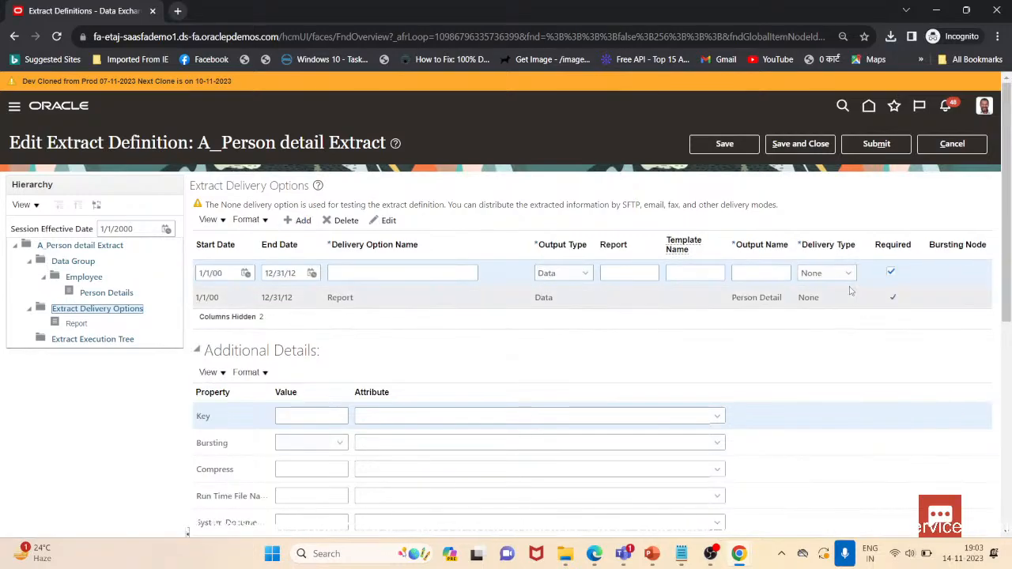
{"action": "left_click", "coordinate": [847, 273]}
{"action": "left_click", "coordinate": [831, 314]}
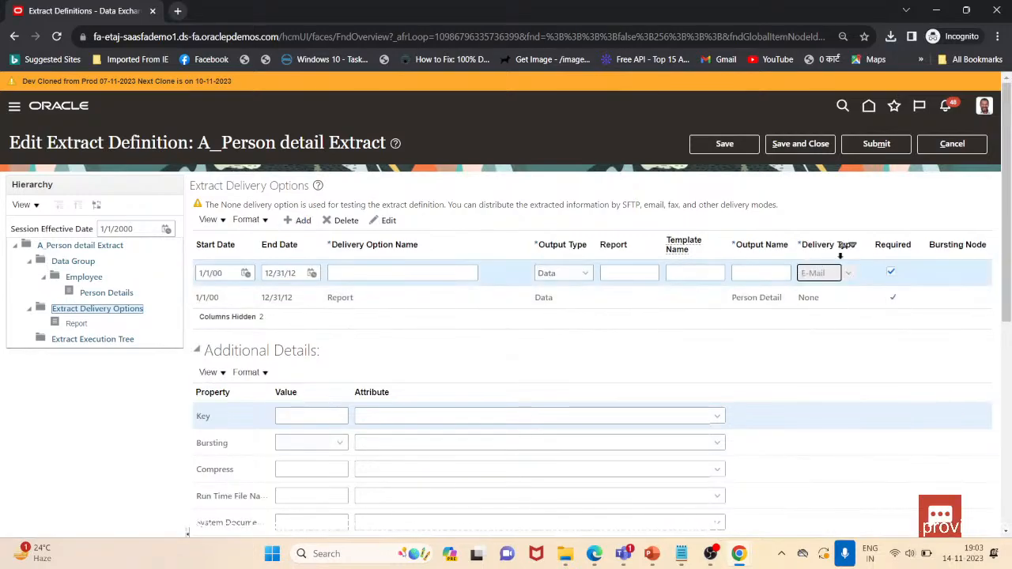
{"action": "left_click", "coordinate": [847, 275]}
{"action": "left_click", "coordinate": [831, 323]}
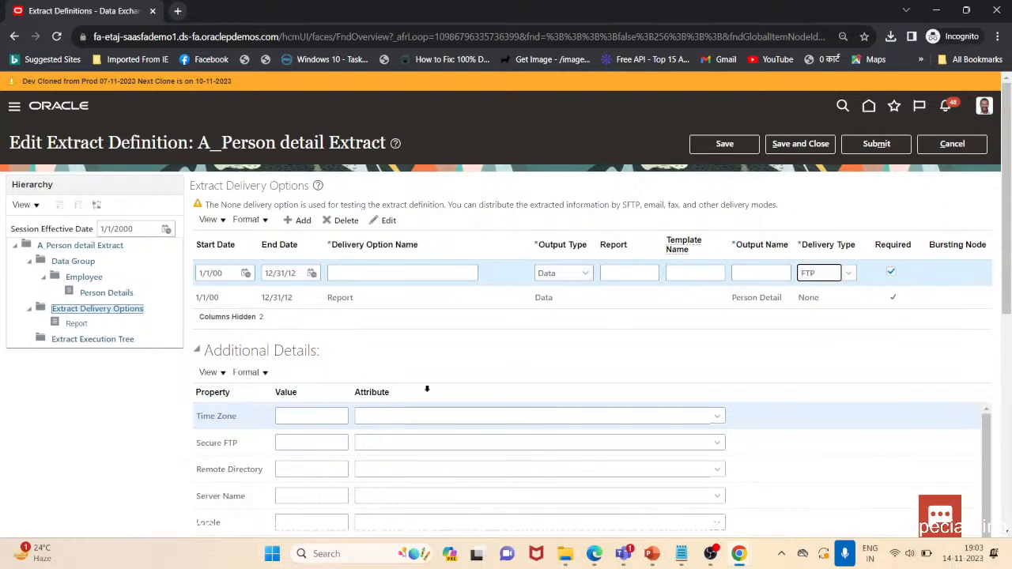
{"action": "scroll", "coordinate": [366, 397], "scroll_direction": "down", "scroll_amount": 3}
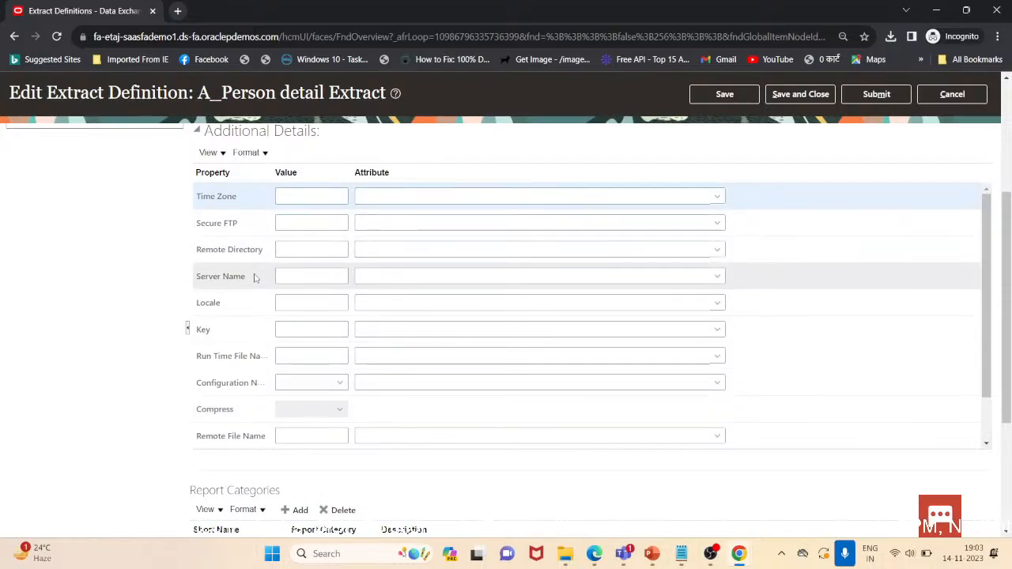
{"action": "scroll", "coordinate": [254, 277], "scroll_direction": "up", "scroll_amount": 3}
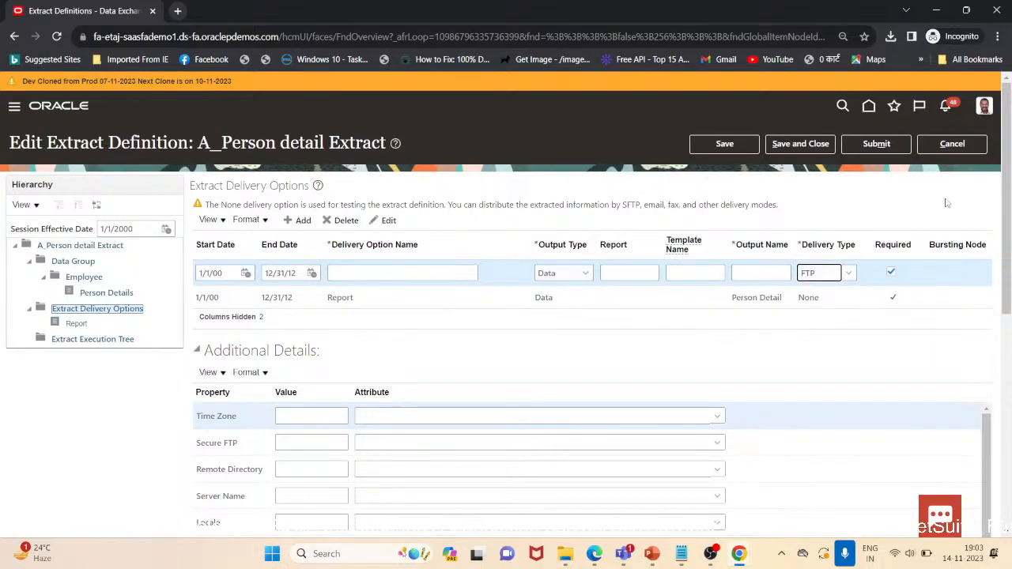
{"action": "left_click", "coordinate": [341, 220]}
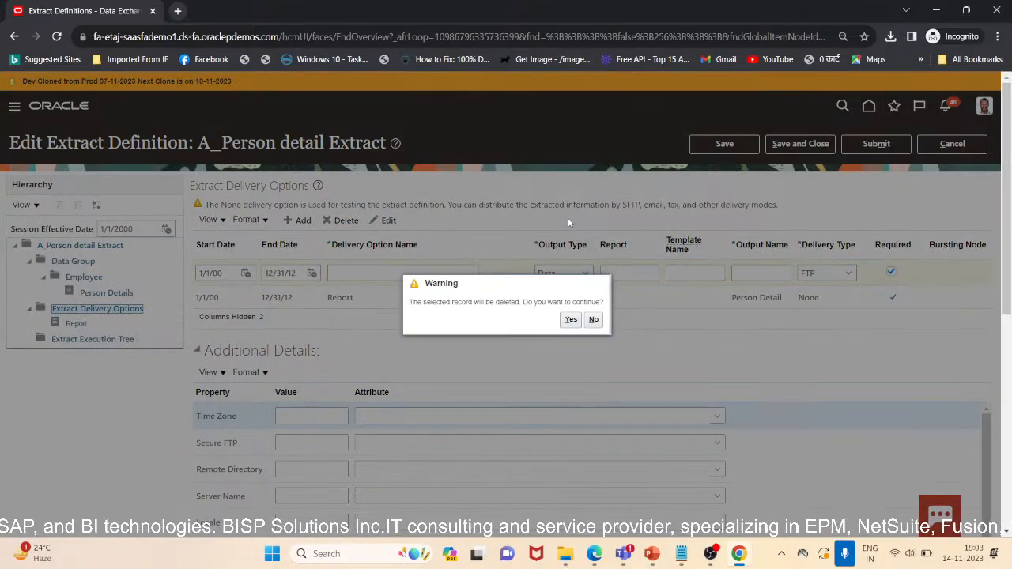
{"action": "left_click", "coordinate": [593, 319]}
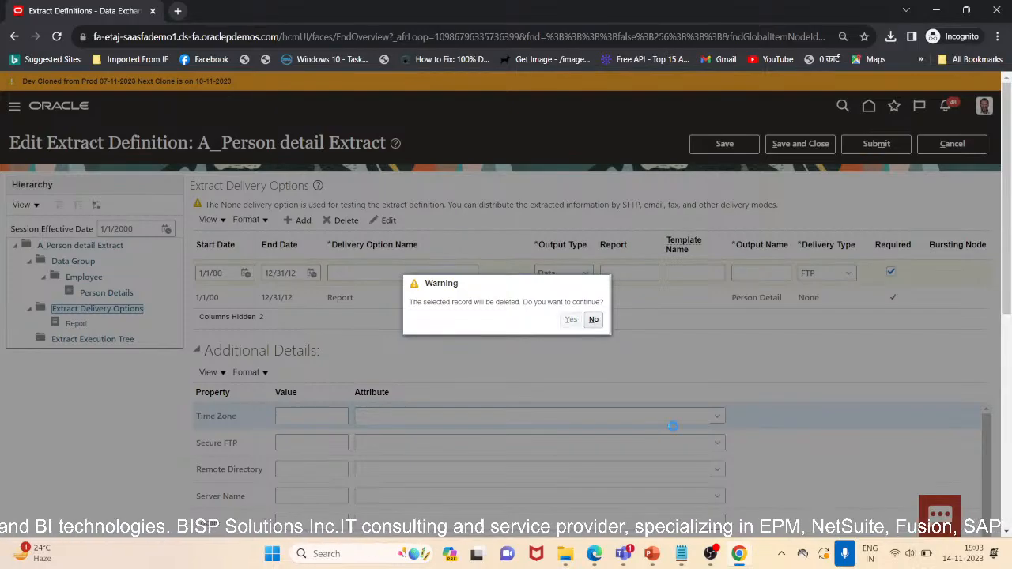
{"action": "left_click", "coordinate": [651, 554]}
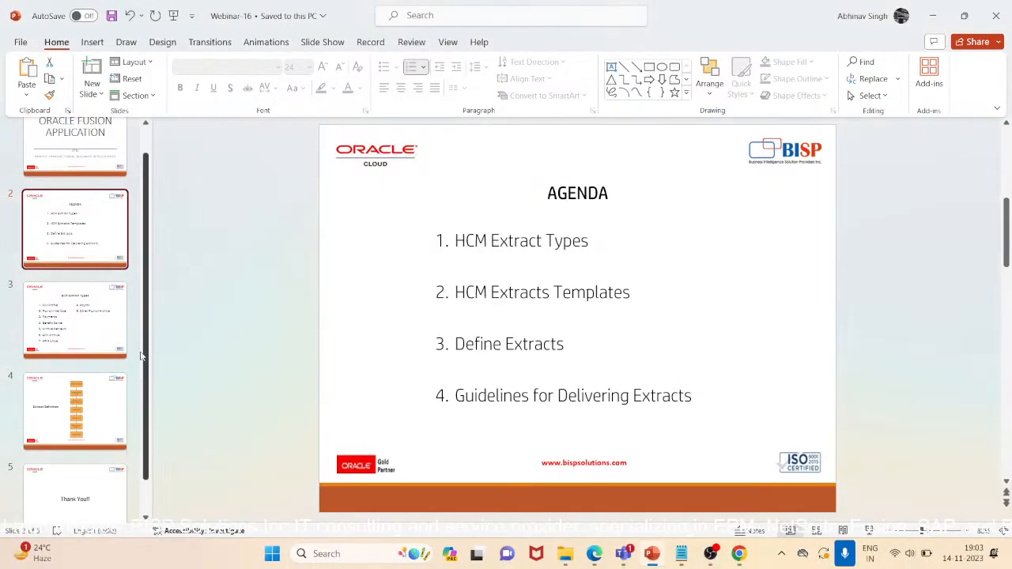
{"action": "left_click", "coordinate": [173, 19]}
{"action": "key", "text": "Right"}
{"action": "key", "text": "Right"}
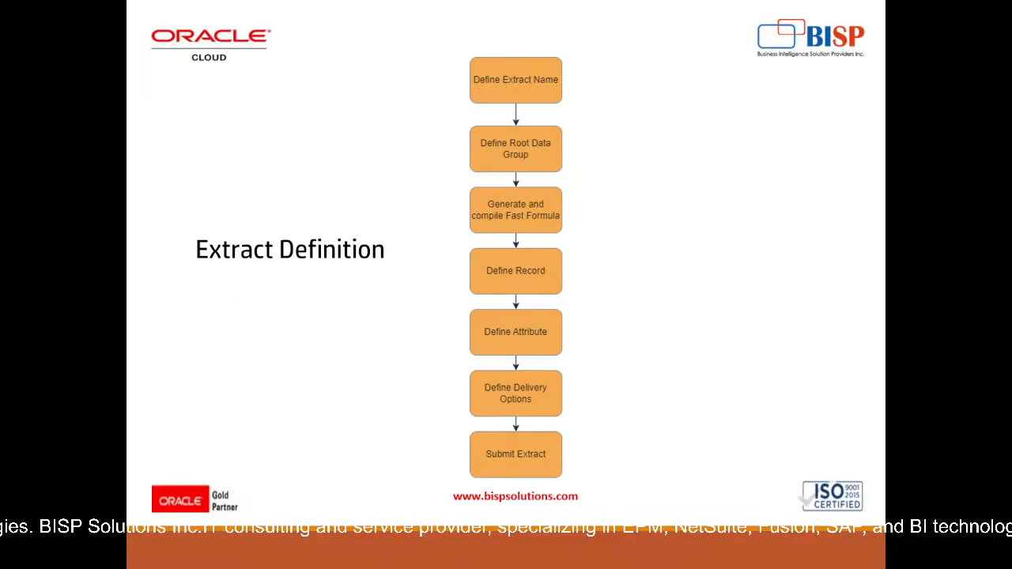
{"action": "key", "text": "Left"}
{"action": "key", "text": "Left"}
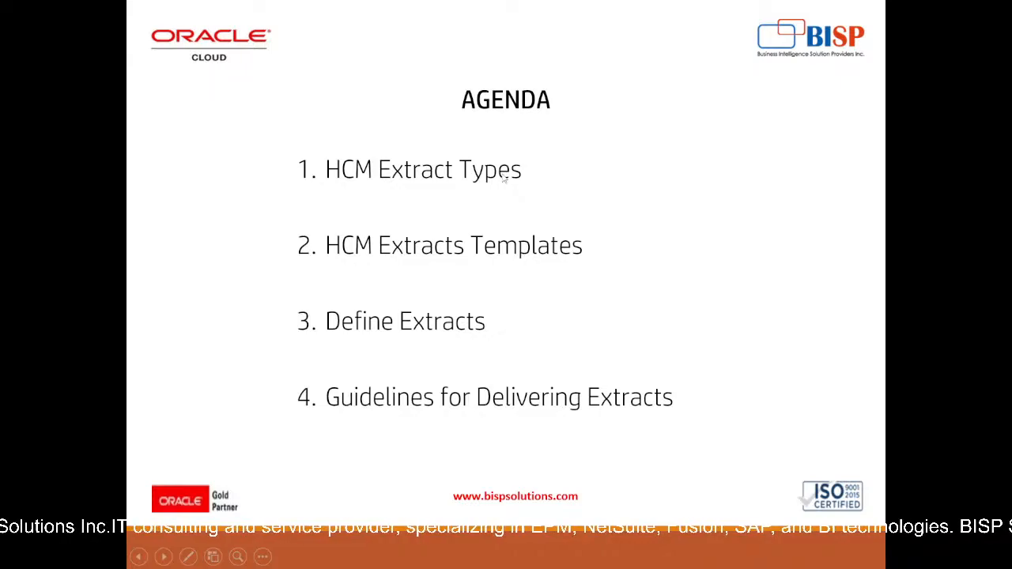
{"action": "key", "text": "Right"}
{"action": "key", "text": "Right"}
{"action": "key", "text": "Right"}
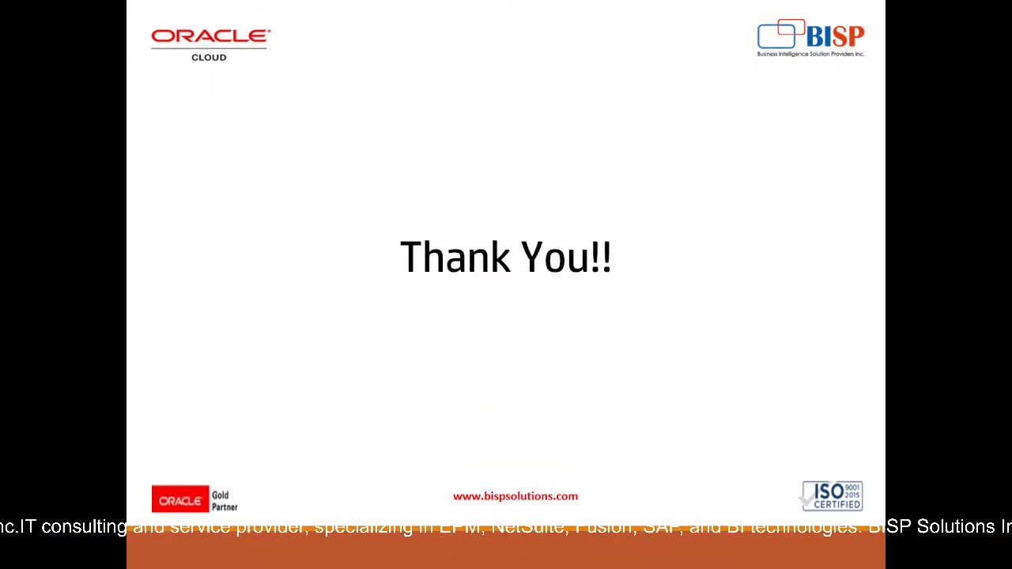
{"action": "key", "text": "Right"}
{"action": "key", "text": "Left"}
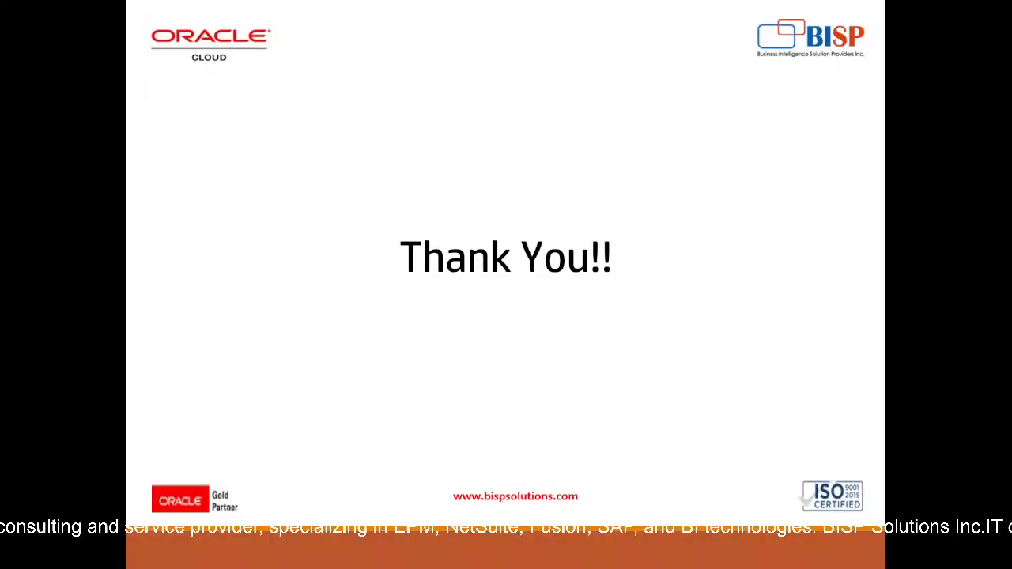
{"action": "key", "text": "Escape"}
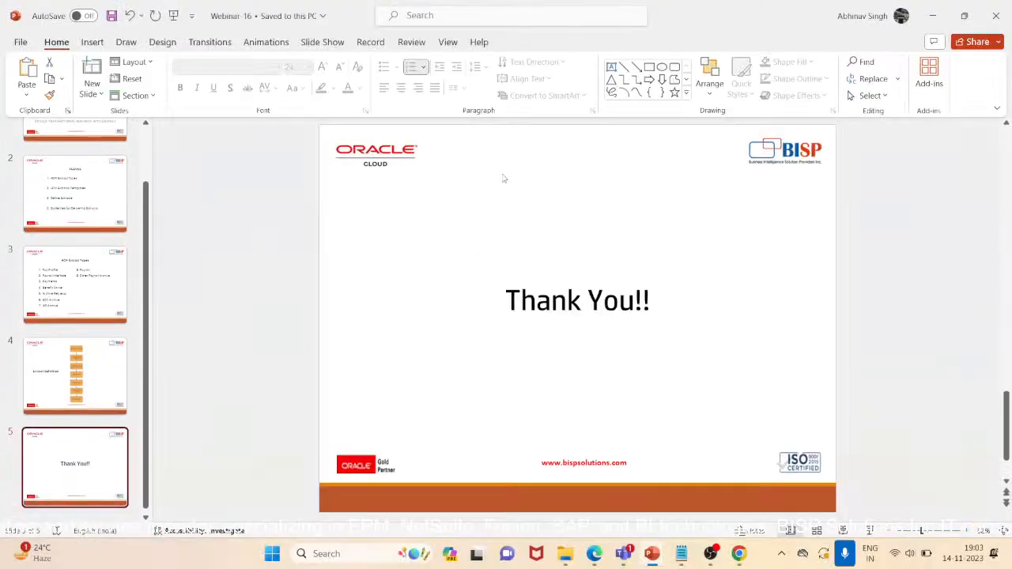